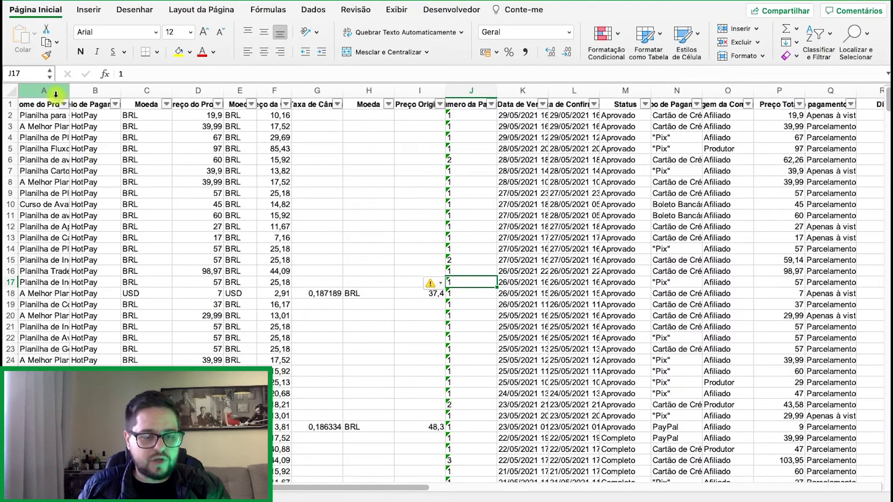
- Look through the sales data's columns, from the product name to the Dia, Mês, Ano and Dia da Semana headers
{"action": "left_click_drag", "start_coordinate": [63, 96], "coordinate": [609, 315]}
{"action": "left_click", "coordinate": [608, 315]}
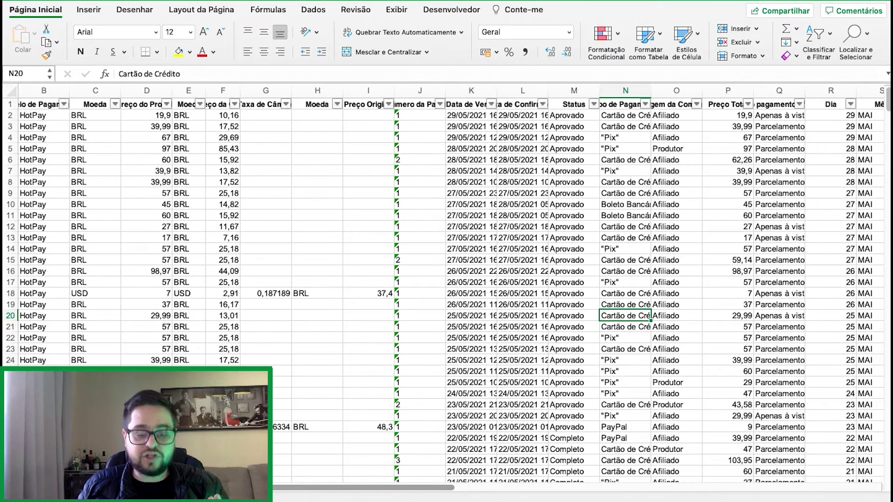
{"action": "left_click_drag", "start_coordinate": [279, 486], "coordinate": [261, 486]}
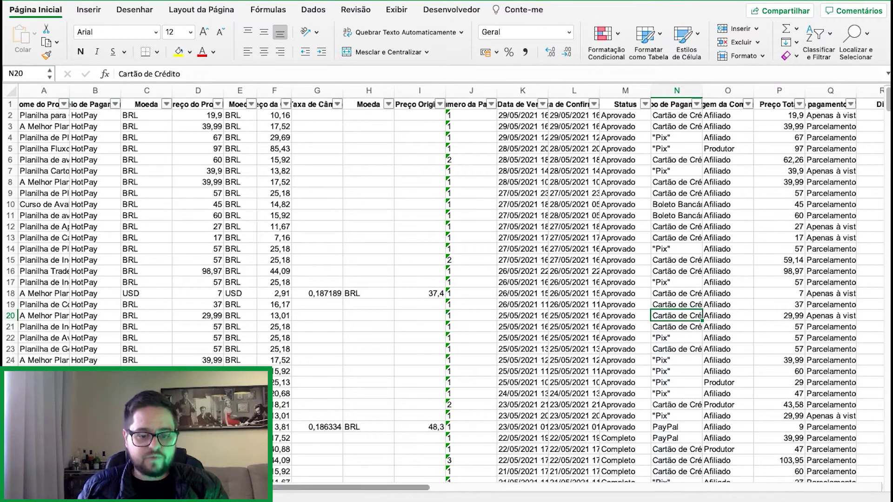
{"action": "left_click_drag", "start_coordinate": [283, 486], "coordinate": [514, 488]}
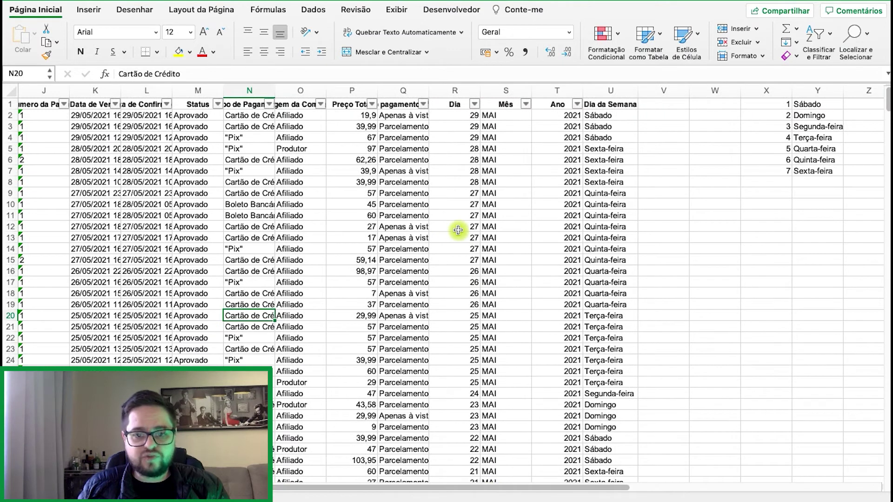
{"action": "left_click", "coordinate": [456, 104]}
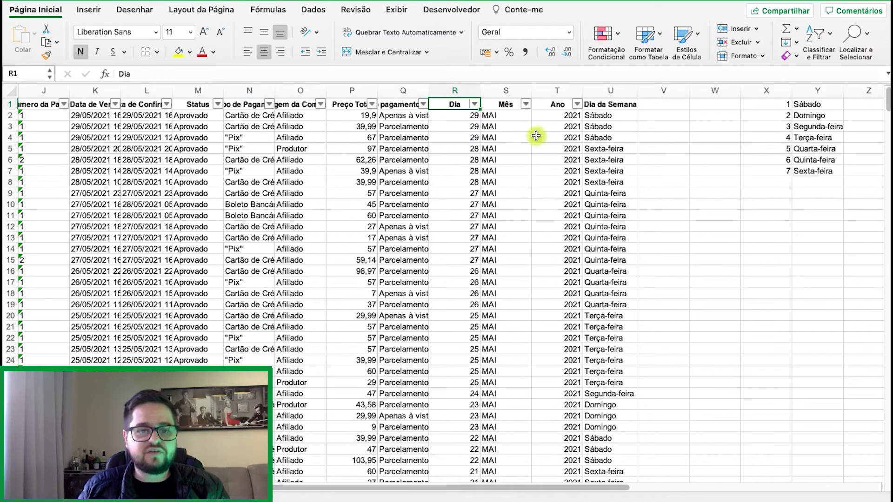
{"action": "left_click", "coordinate": [506, 106]}
{"action": "left_click", "coordinate": [556, 105]}
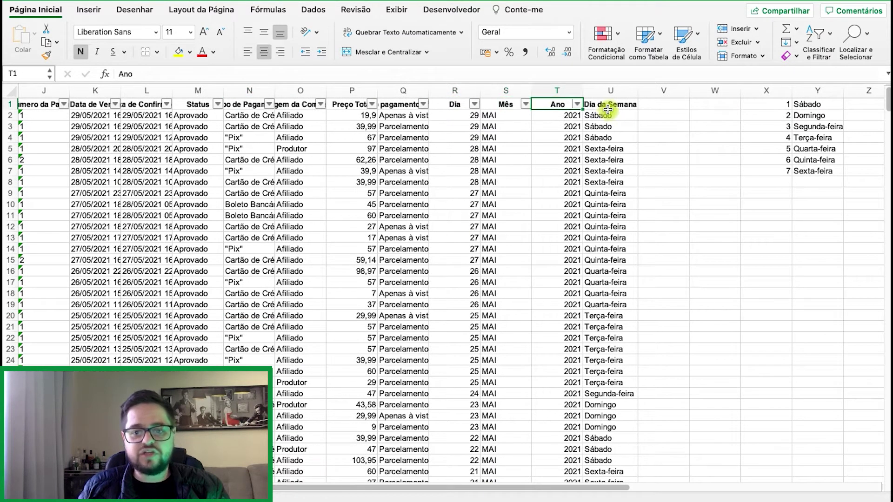
{"action": "left_click", "coordinate": [606, 104]}
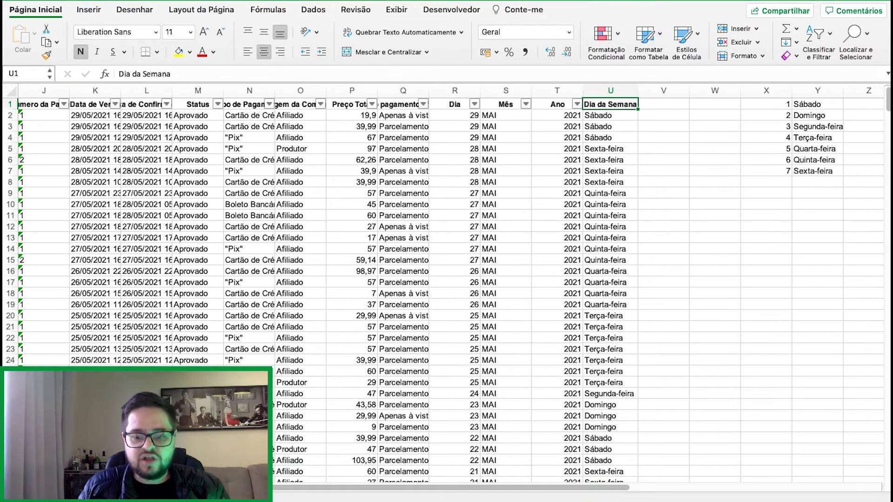
{"action": "left_click_drag", "start_coordinate": [592, 486], "coordinate": [334, 495]}
{"action": "scroll", "coordinate": [449, 495], "scroll_direction": "left", "scroll_amount": 2}
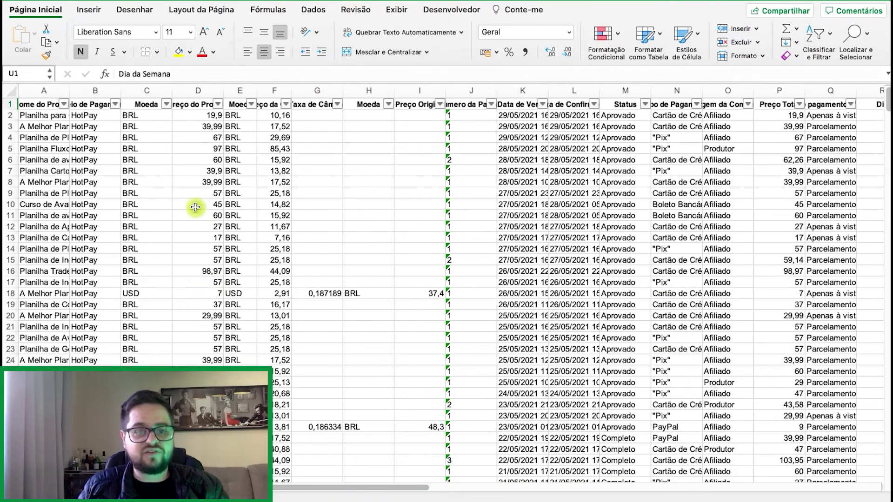
- Review the product name, currency, Status, Origem da Comissão and Tipo pagamento oferta columns of the sales data
{"action": "left_click", "coordinate": [50, 92]}
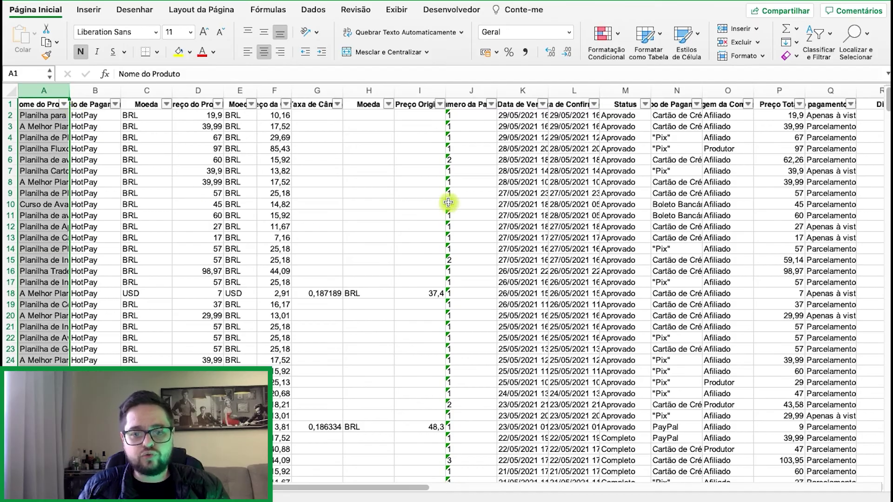
{"action": "left_click", "coordinate": [147, 93]}
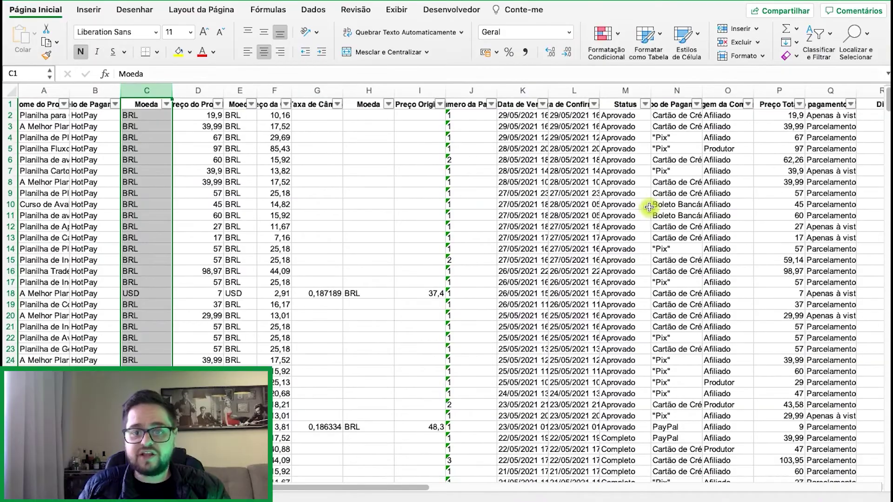
{"action": "left_click", "coordinate": [625, 90]}
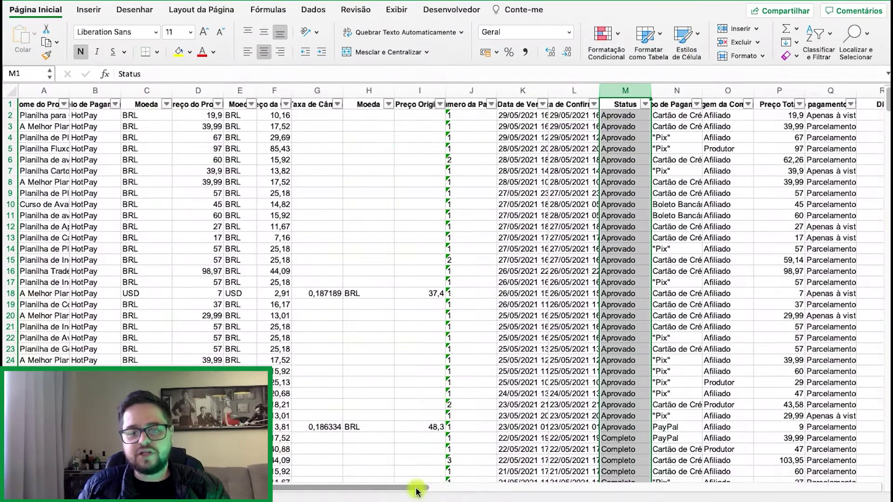
{"action": "left_click_drag", "start_coordinate": [416, 488], "coordinate": [522, 488]}
{"action": "left_click", "coordinate": [515, 105]}
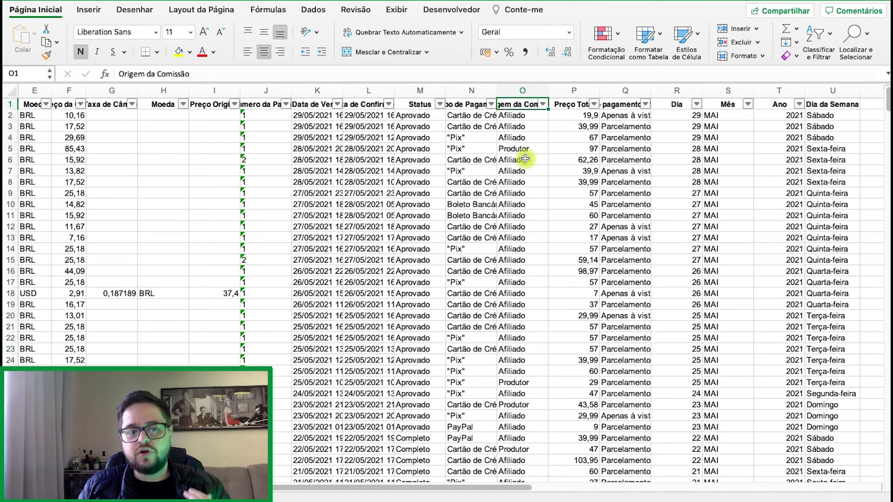
{"action": "left_click", "coordinate": [625, 91]}
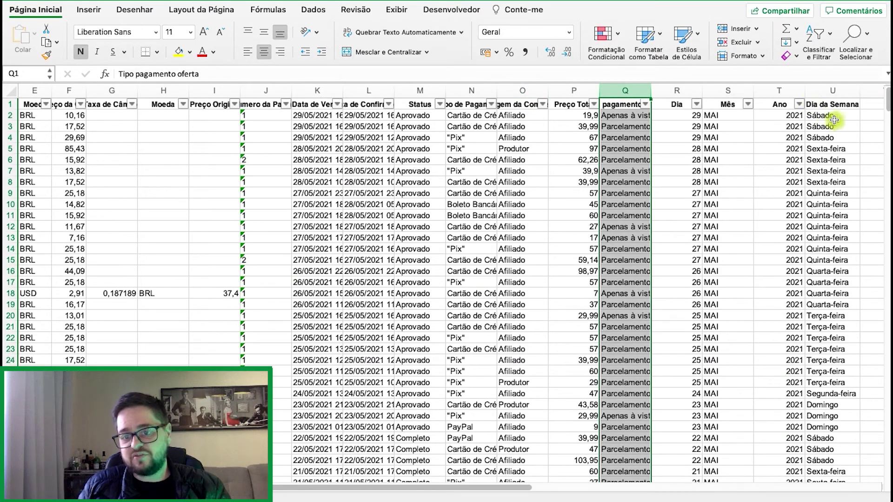
{"action": "left_click", "coordinate": [523, 258]}
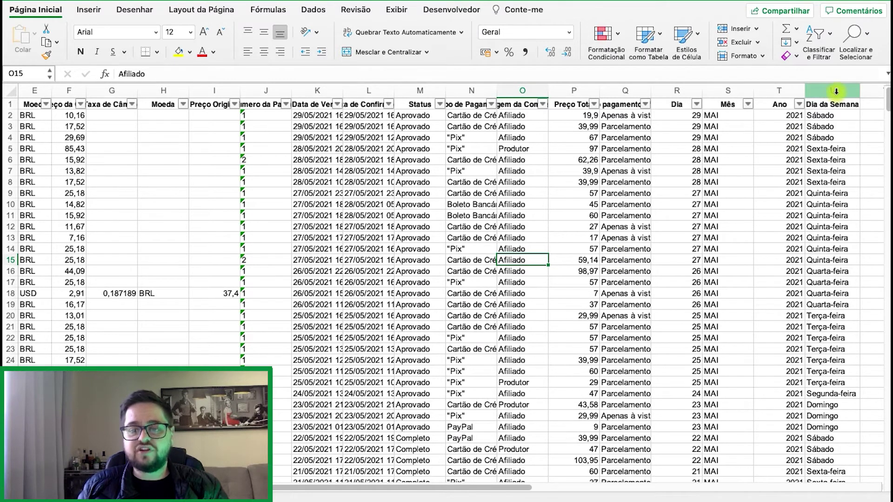
- Create a pivot table on a new worksheet from columns A to U of the Base_Dados sheet
{"action": "left_click_drag", "start_coordinate": [836, 91], "coordinate": [6, 90]}
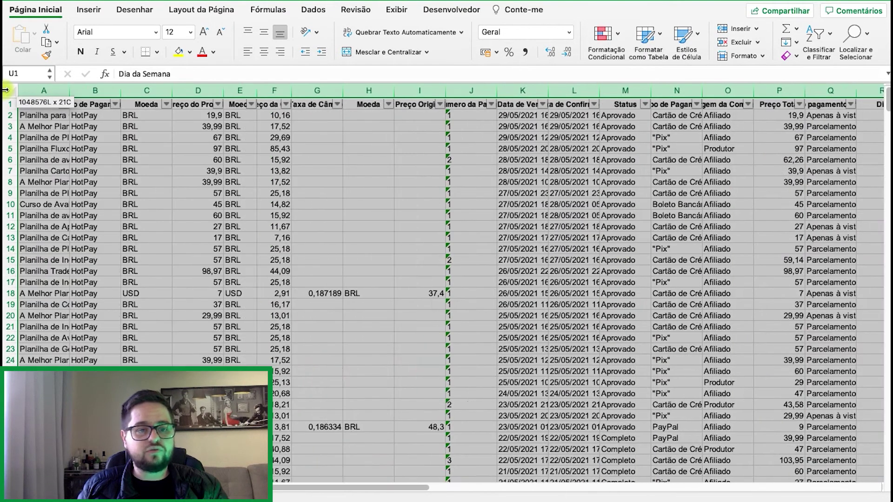
{"action": "left_click", "coordinate": [44, 91]}
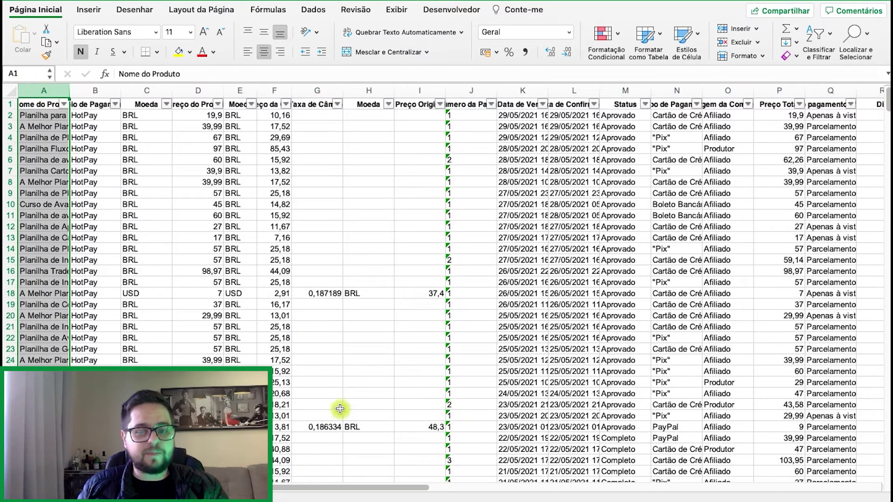
{"action": "left_click_drag", "start_coordinate": [44, 91], "coordinate": [667, 120]}
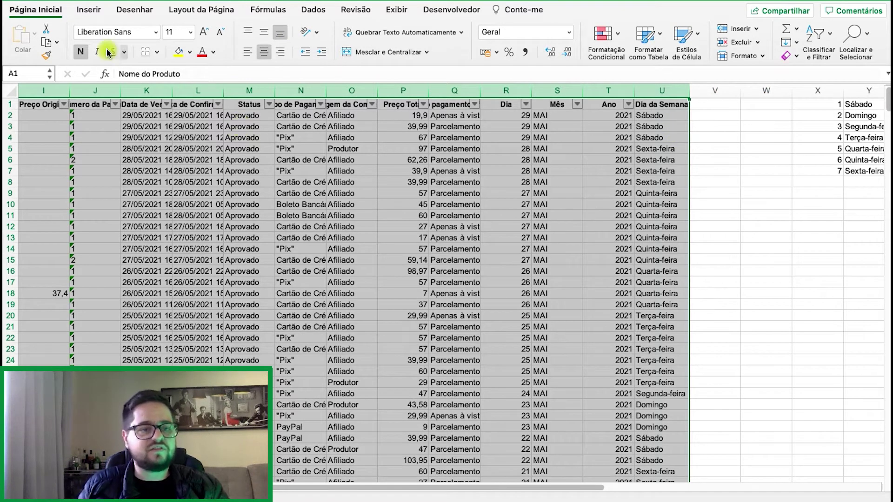
{"action": "left_click", "coordinate": [99, 14]}
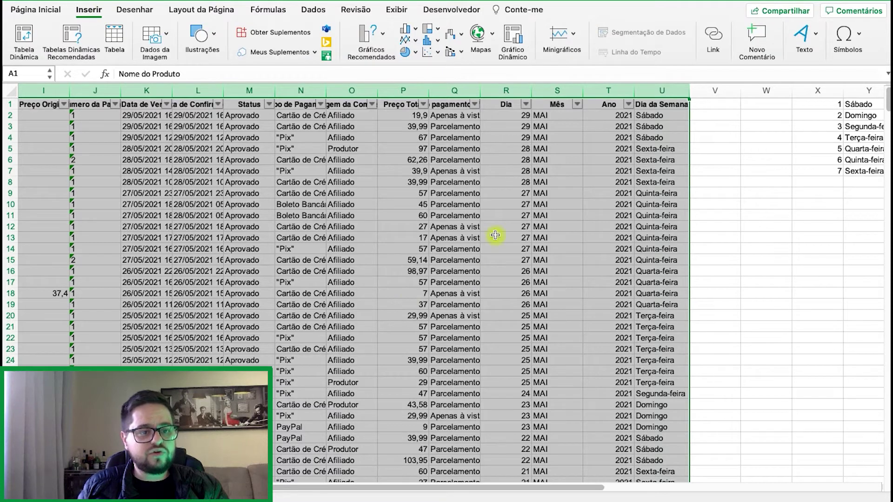
{"action": "left_click", "coordinate": [26, 38]}
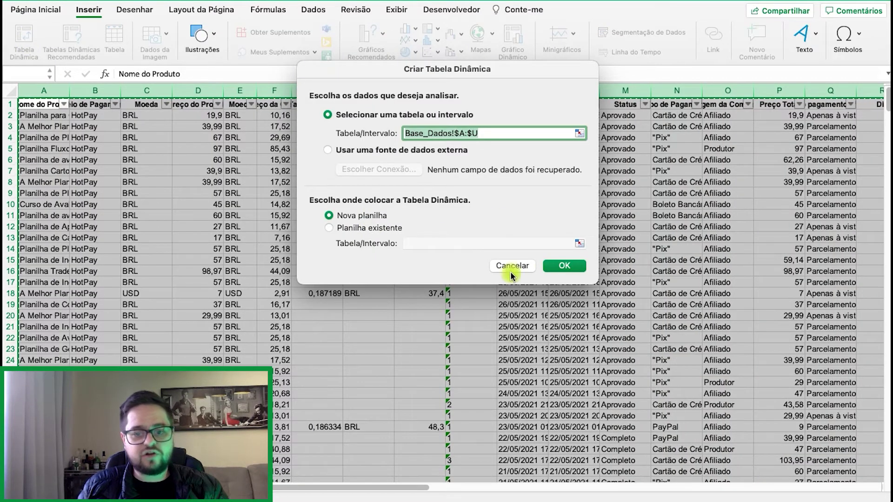
{"action": "left_click", "coordinate": [570, 265]}
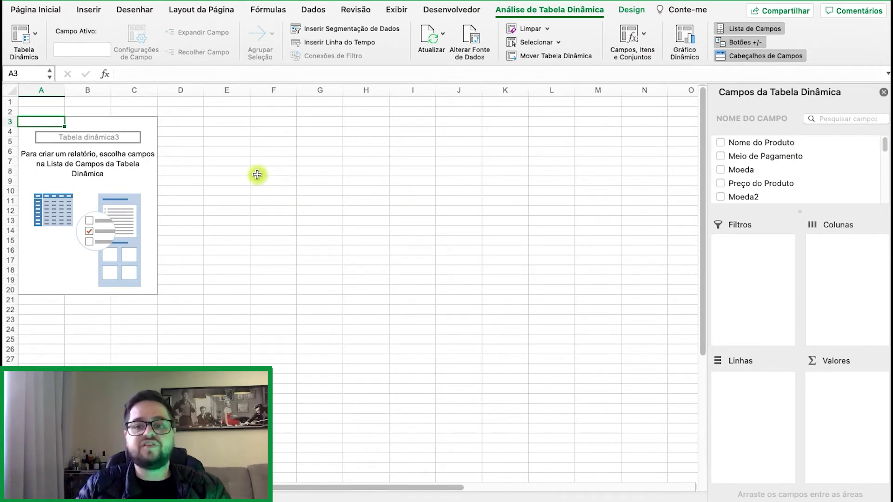
- Add Nome do Produto to the pivot table's values as a count and centre the resulting value in cell A4
{"action": "left_click_drag", "start_coordinate": [771, 141], "coordinate": [847, 390]}
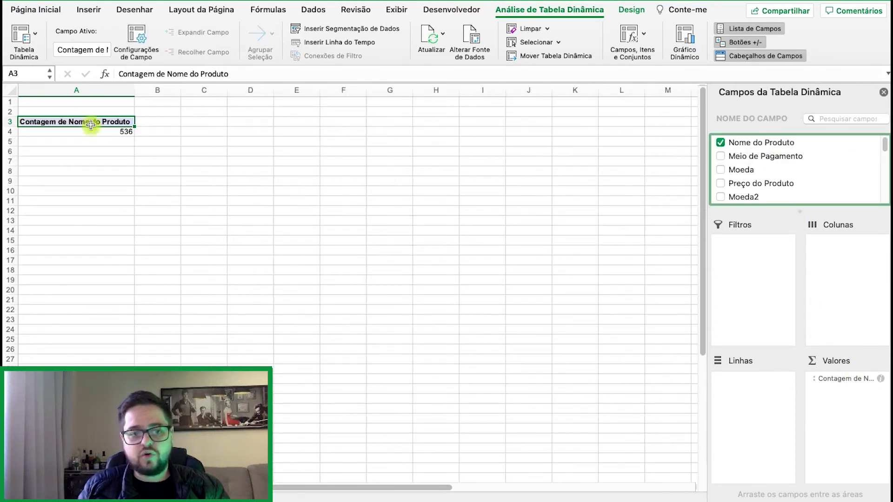
{"action": "left_click", "coordinate": [86, 133]}
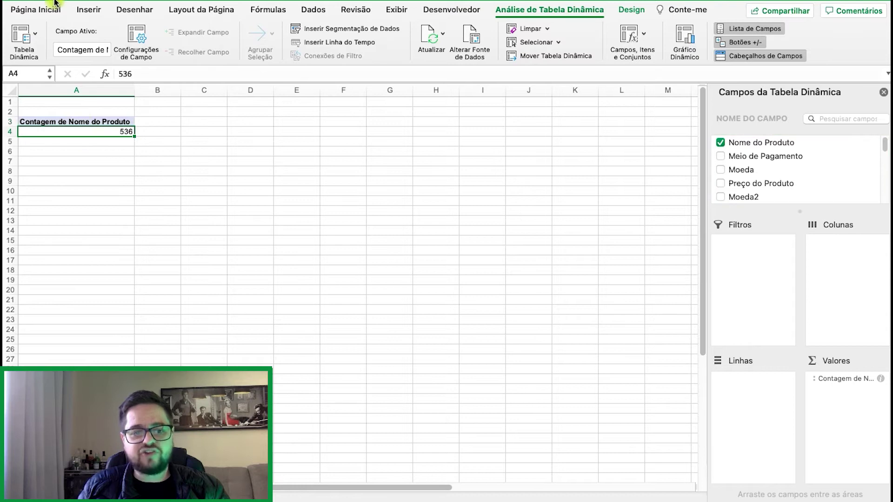
{"action": "left_click", "coordinate": [36, 9]}
{"action": "left_click", "coordinate": [264, 52]}
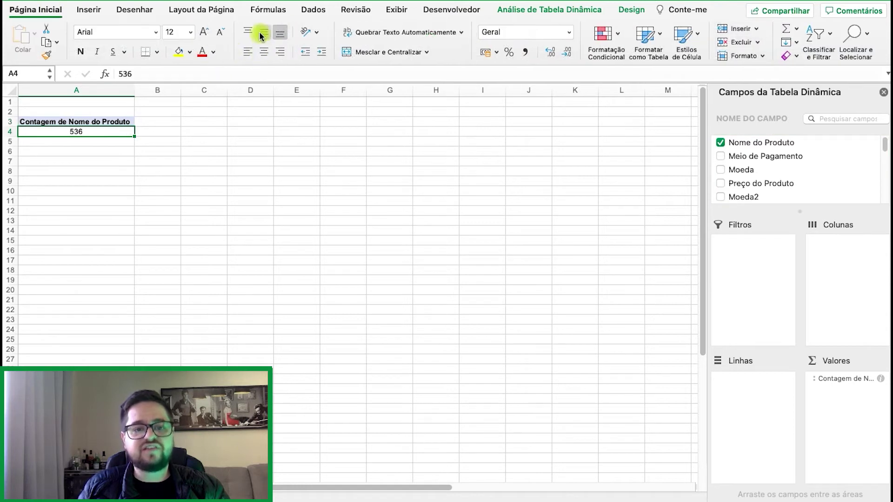
- Rename the pivot table's header in cell A3 as "Total de Vendas"
{"action": "left_click", "coordinate": [139, 170]}
{"action": "left_click", "coordinate": [105, 132]}
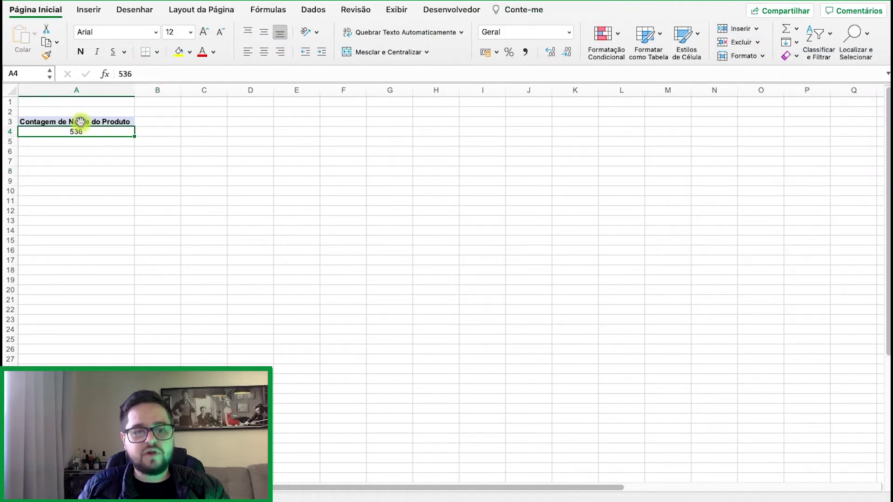
{"action": "key", "text": "Up"}
{"action": "type", "text": "Total"}
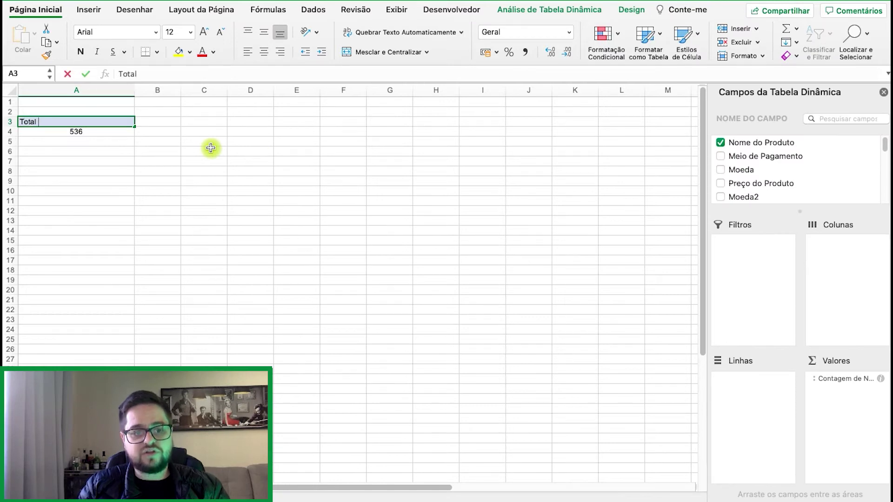
{"action": "left_click", "coordinate": [239, 182]}
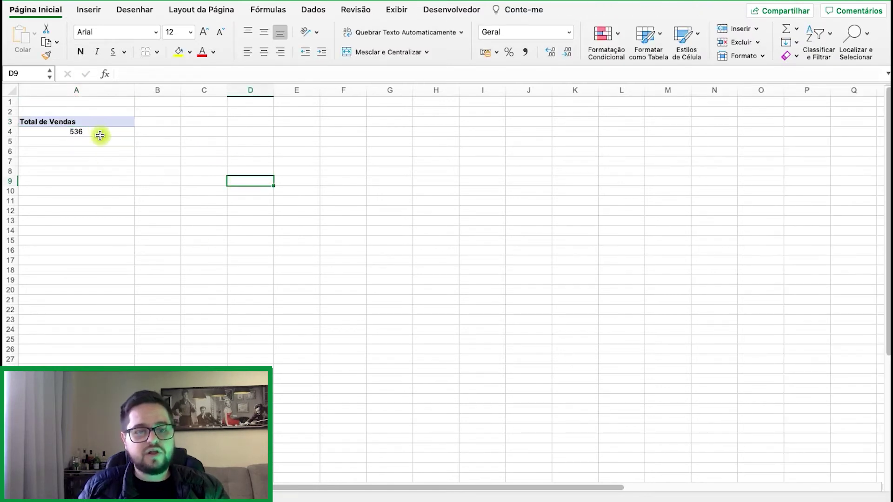
- Duplicate the Total de Vendas pivot table at cell A9 and remove the Nome do Produto field from the copy
{"action": "left_click_drag", "start_coordinate": [101, 133], "coordinate": [54, 105]}
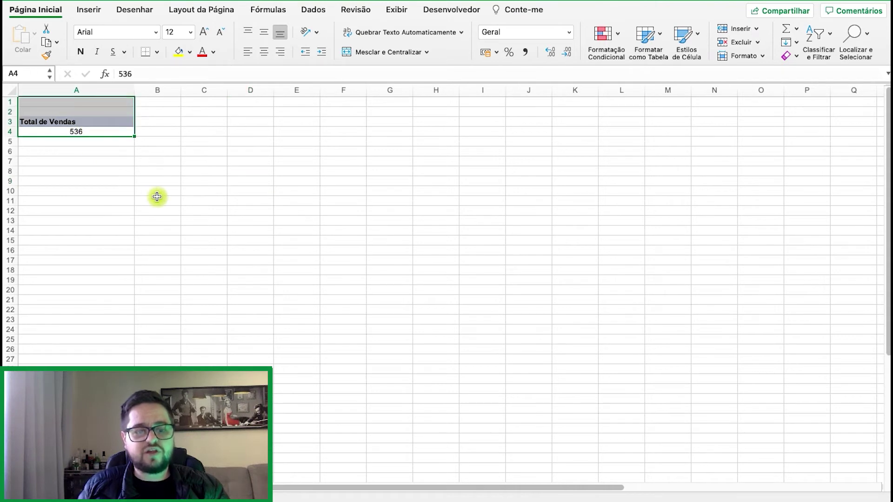
{"action": "left_click_drag", "start_coordinate": [141, 144], "coordinate": [81, 118]}
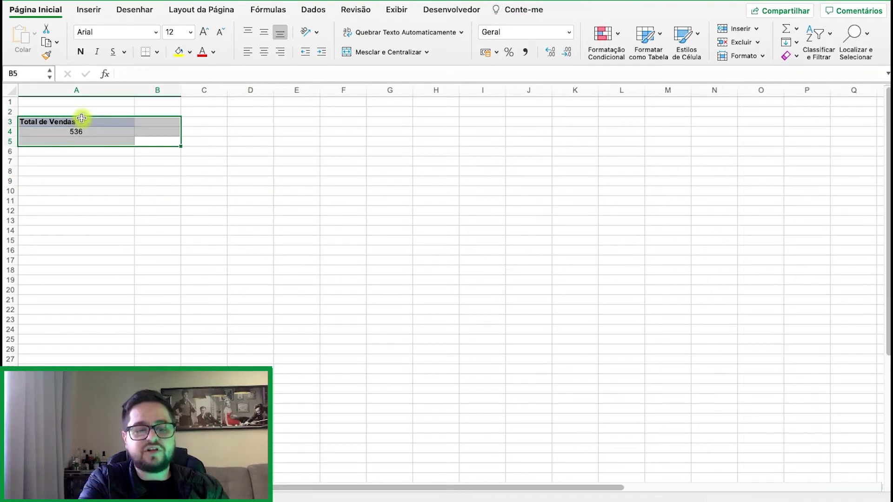
{"action": "key", "text": "super+c"}
{"action": "left_click", "coordinate": [77, 178]}
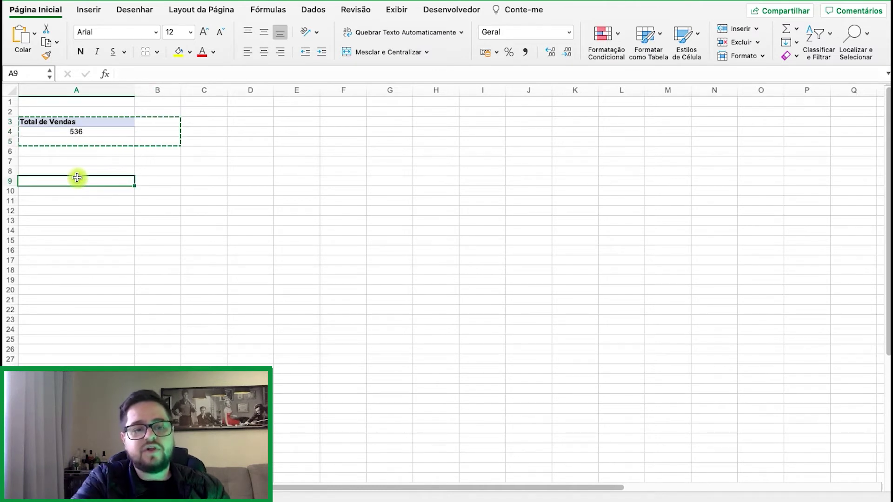
{"action": "key", "text": "super+v"}
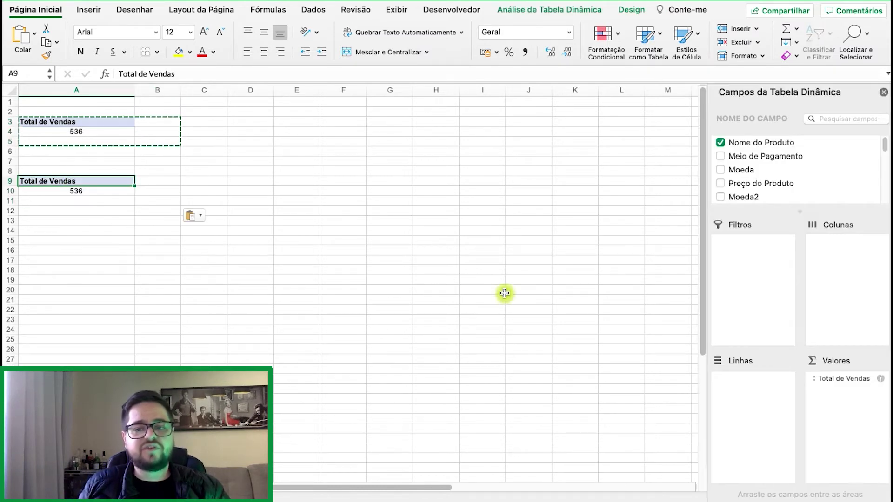
{"action": "left_click", "coordinate": [720, 142]}
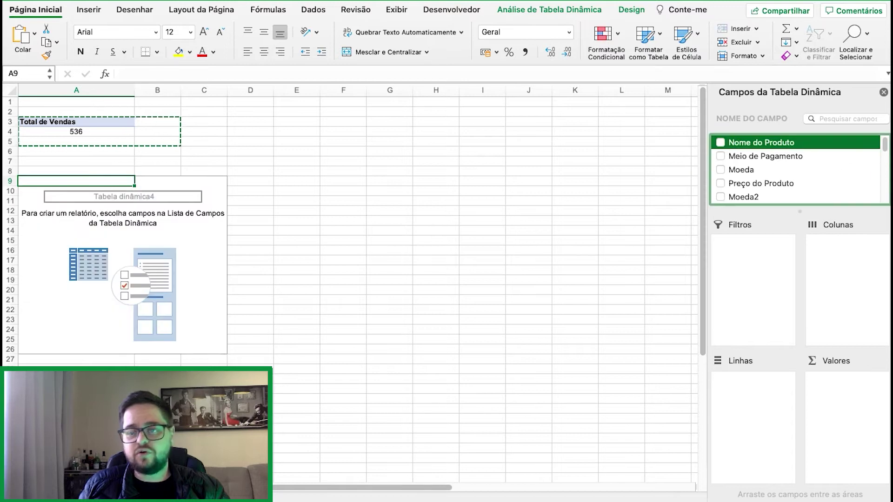
- Examine the available pivot fields and the Preço do Produto and Preço da Oferta columns in the source data sheet
{"action": "scroll", "coordinate": [883, 167], "scroll_direction": "down", "scroll_amount": 3}
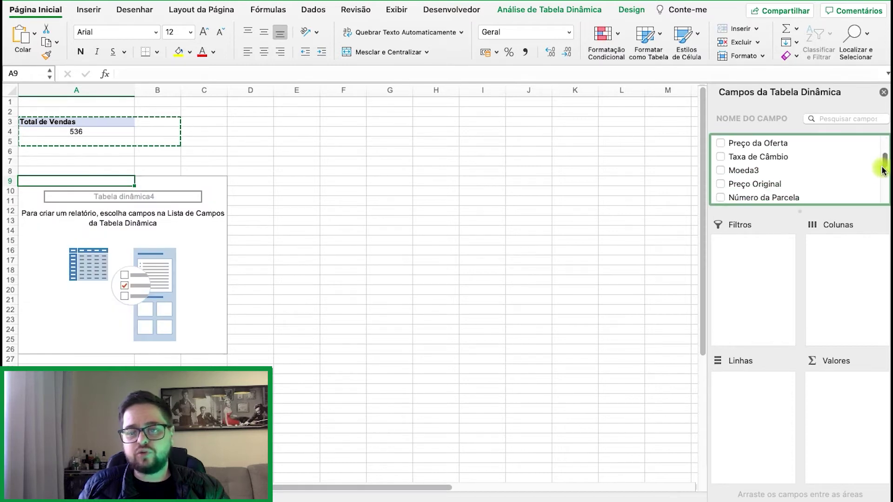
{"action": "left_click", "coordinate": [379, 319]}
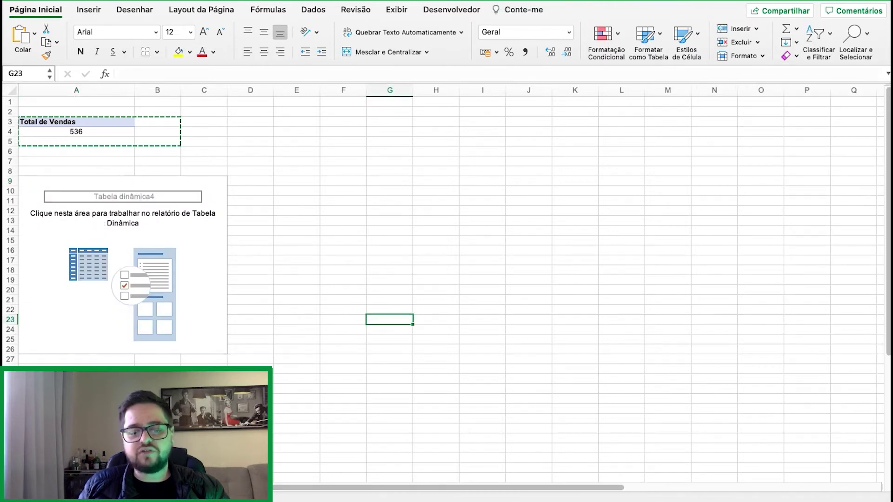
{"action": "left_click", "coordinate": [100, 487]}
{"action": "left_click", "coordinate": [218, 205]}
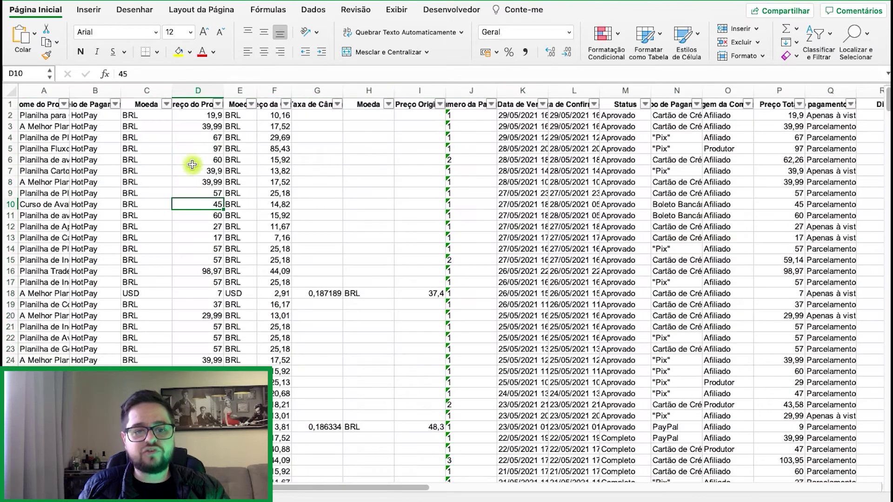
{"action": "left_click", "coordinate": [200, 105]}
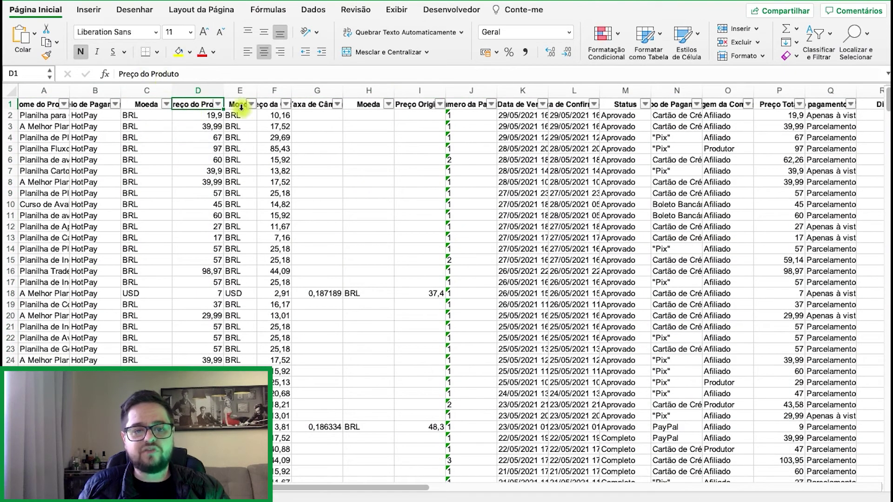
{"action": "left_click", "coordinate": [271, 103]}
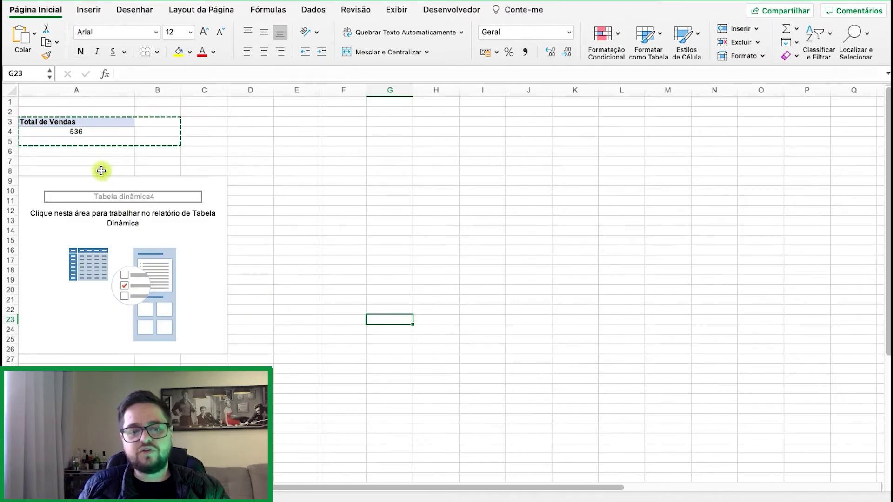
- Add Preço do Produto as the value of the empty pivot table at A9 and rename its header as "Faturamento Bruto"
{"action": "left_click", "coordinate": [100, 172]}
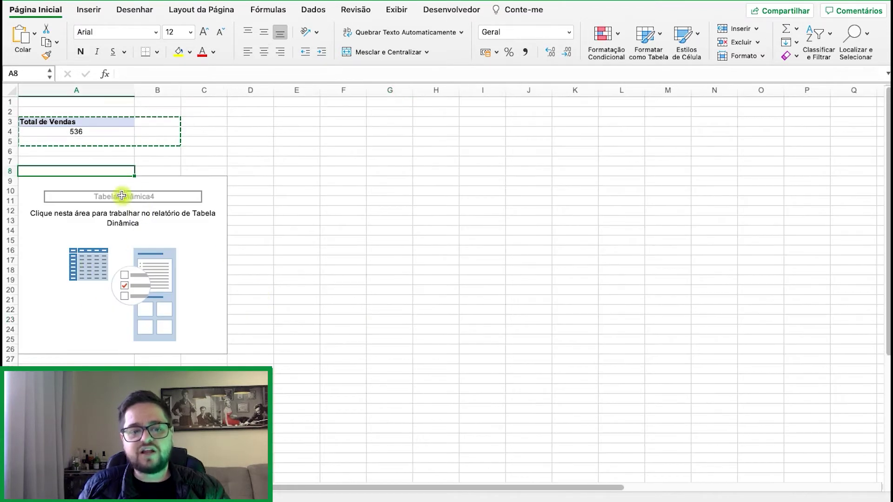
{"action": "left_click", "coordinate": [82, 198]}
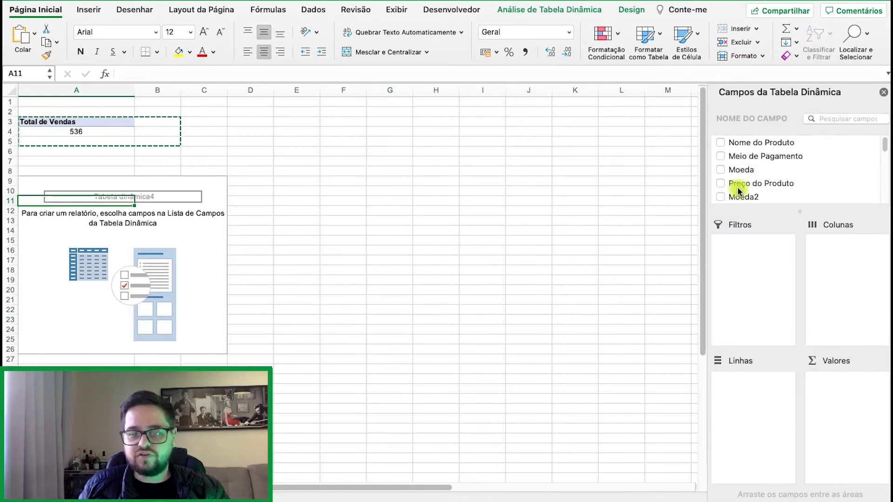
{"action": "left_click", "coordinate": [723, 185]}
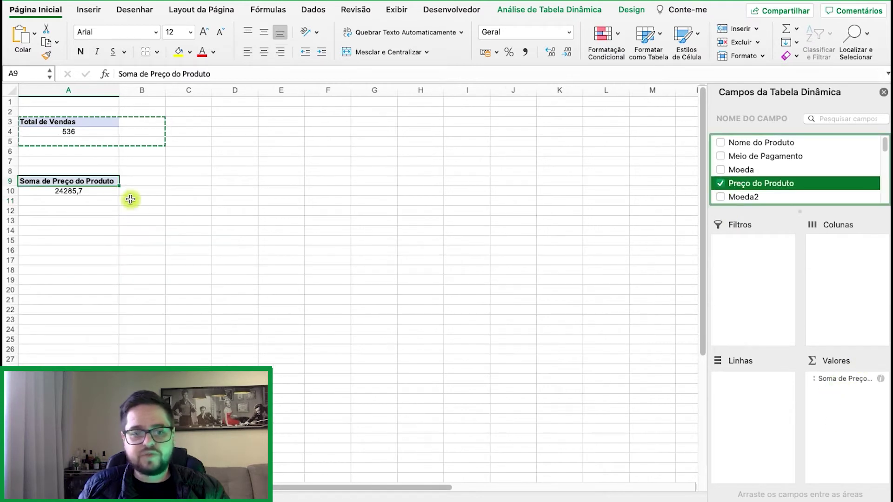
{"action": "left_click", "coordinate": [105, 183]}
{"action": "type", "text": "Faturamen"}
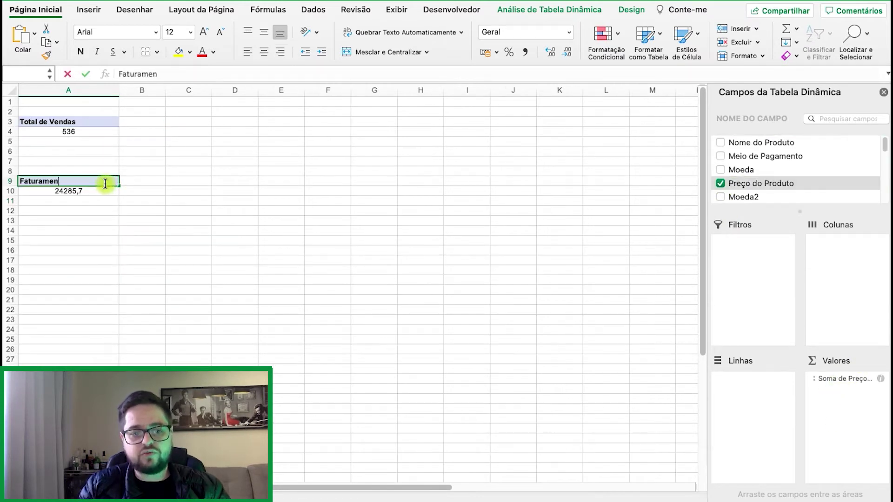
{"action": "type", "text": "to Bruto"}
{"action": "key", "text": "Return"}
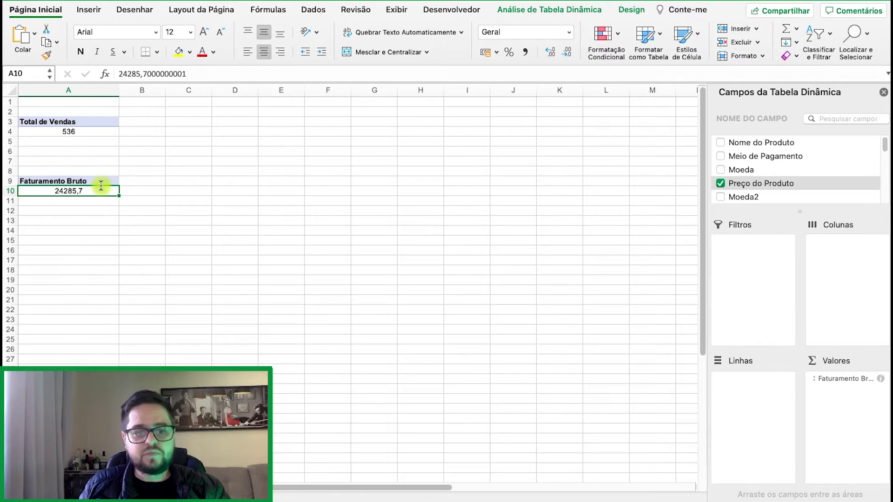
- Duplicate the Faturamento Bruto pivot table at cell A15
{"action": "left_click_drag", "start_coordinate": [89, 191], "coordinate": [64, 178]}
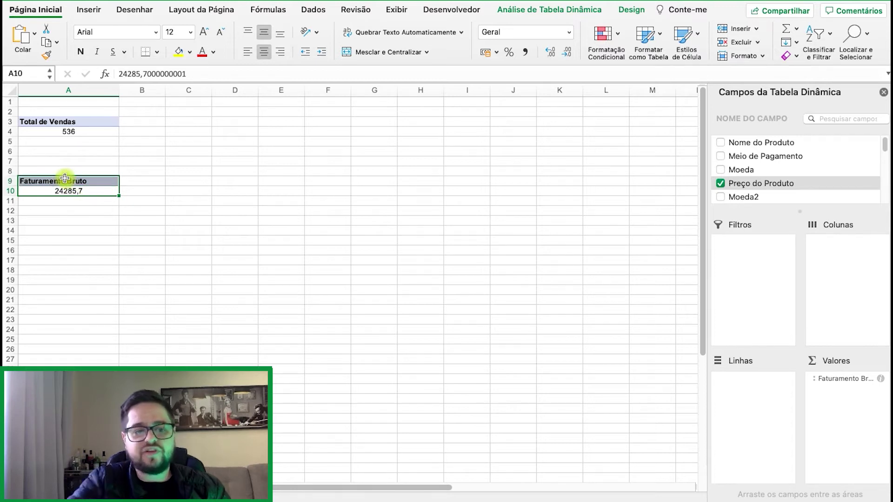
{"action": "key", "text": "cmd+c"}
{"action": "left_click", "coordinate": [59, 237]}
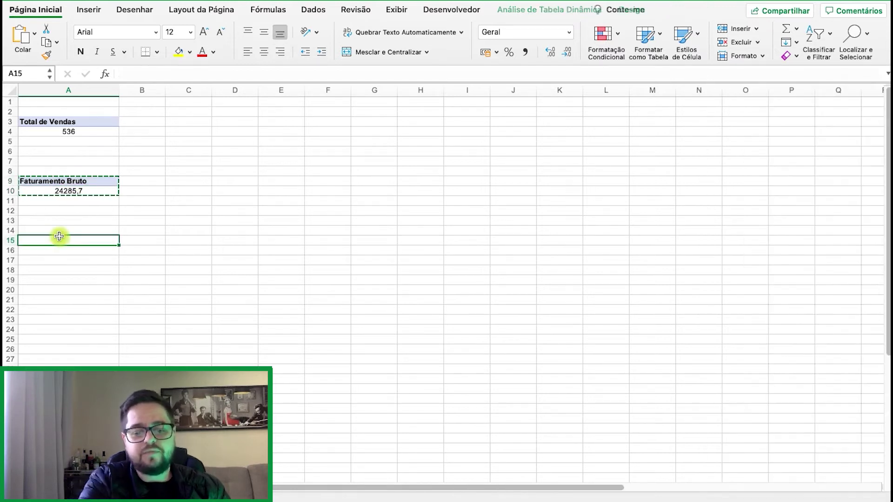
{"action": "key", "text": "super+v"}
- Rename the header of the copied pivot table in cell A15 as "Faturamento Líquido"
{"action": "left_click", "coordinate": [64, 240]}
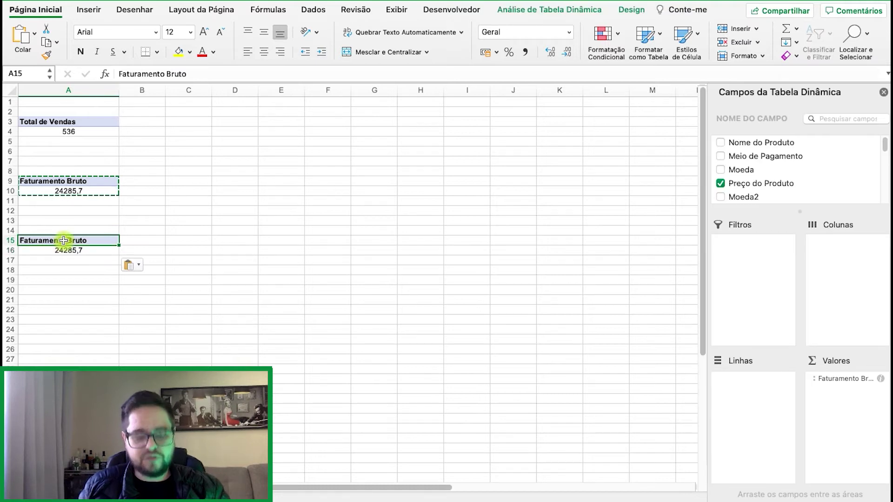
{"action": "type", "text": "Fa"}
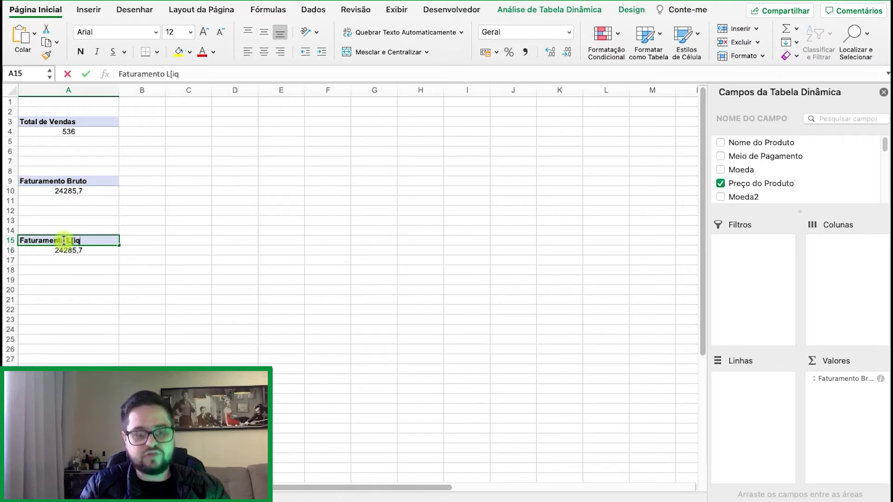
{"action": "type", "text": "turamento L'"}
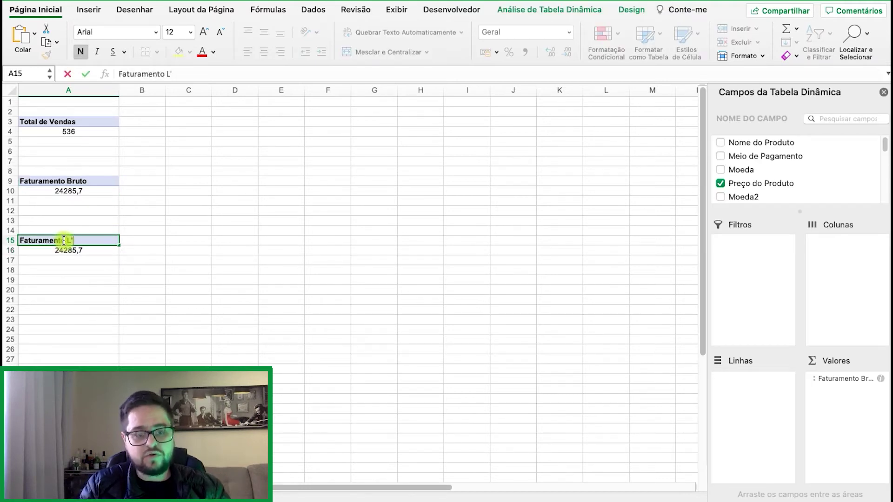
{"action": "type", "text": "íquido"}
{"action": "key", "text": "Return"}
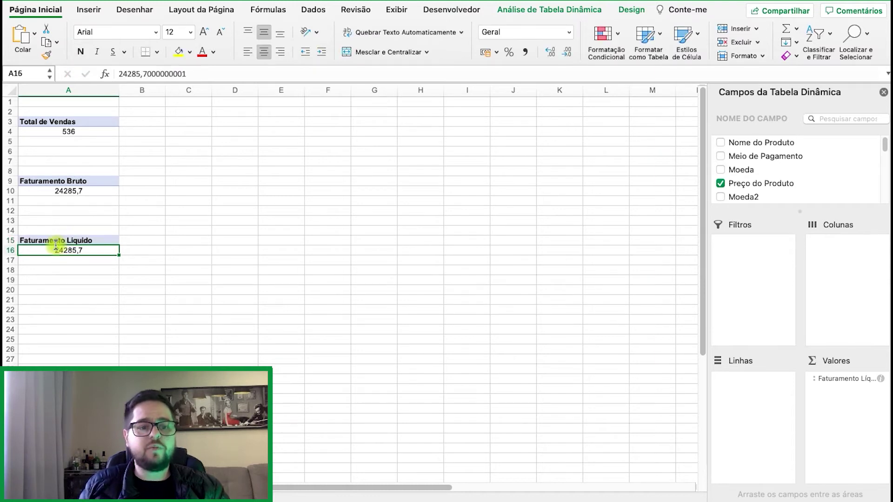
- Format the Faturamento Bruto and Faturamento Líquido values in A10 and A16 as R$ Português (Brasil) accounting
{"action": "left_click", "coordinate": [94, 193]}
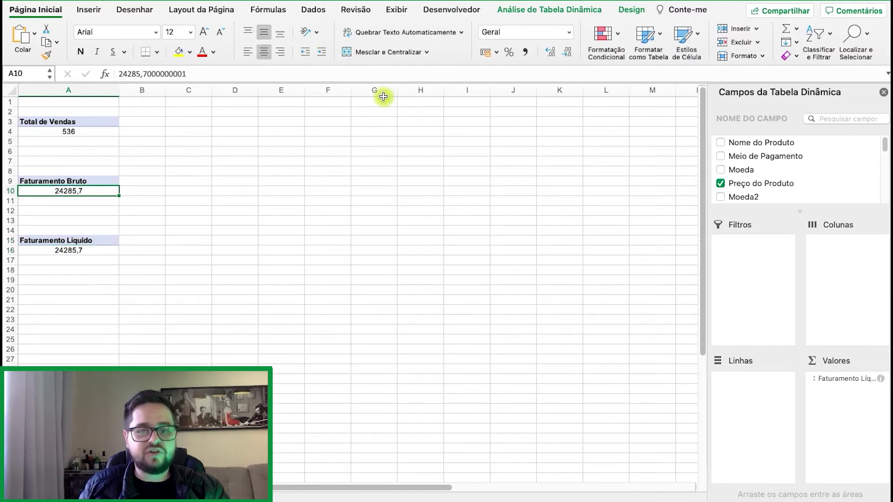
{"action": "left_click", "coordinate": [497, 52]}
{"action": "left_click", "coordinate": [514, 73]}
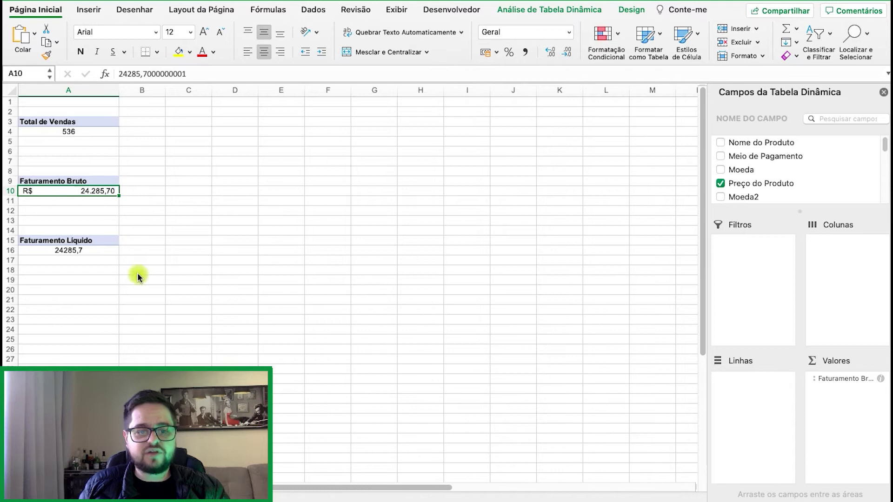
{"action": "left_click", "coordinate": [90, 251]}
{"action": "left_click", "coordinate": [497, 52]}
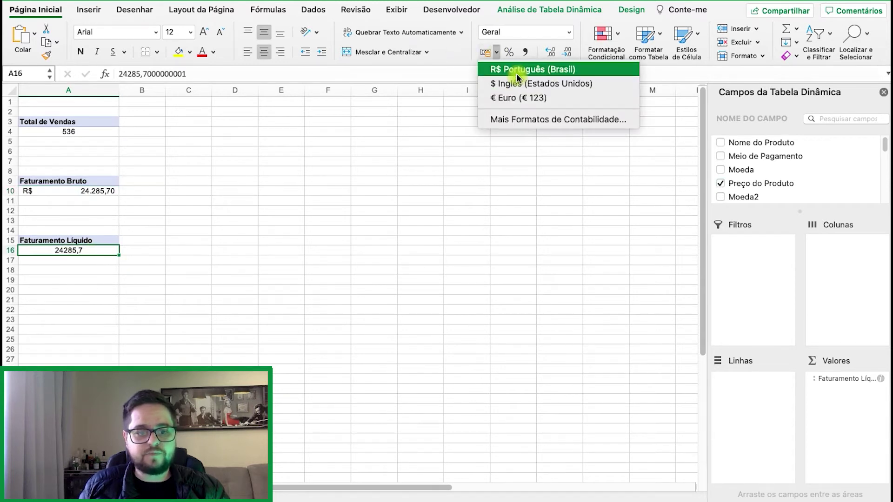
{"action": "left_click", "coordinate": [517, 69]}
- Replace Preço do Produto with Preço da Oferta in the pivot table at A15 and name its header "Faturamento Líquido"
{"action": "left_click", "coordinate": [720, 183]}
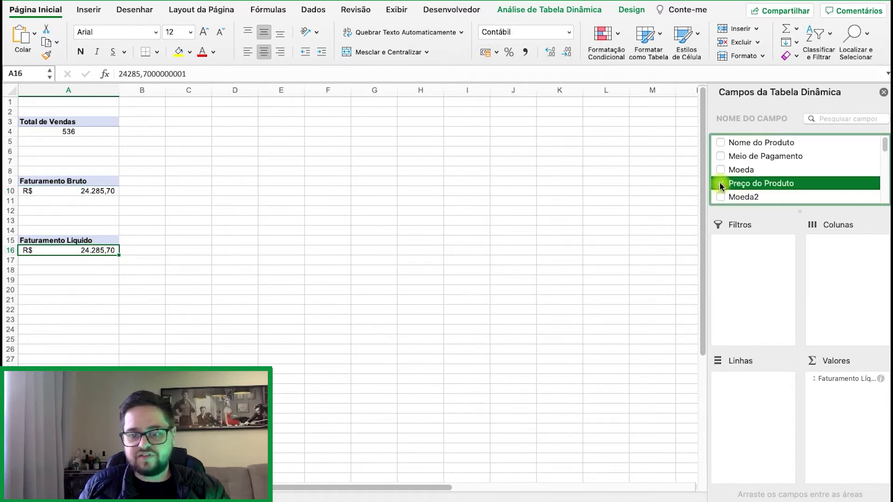
{"action": "scroll", "coordinate": [773, 192], "scroll_direction": "down", "scroll_amount": 2}
{"action": "left_click", "coordinate": [720, 153]}
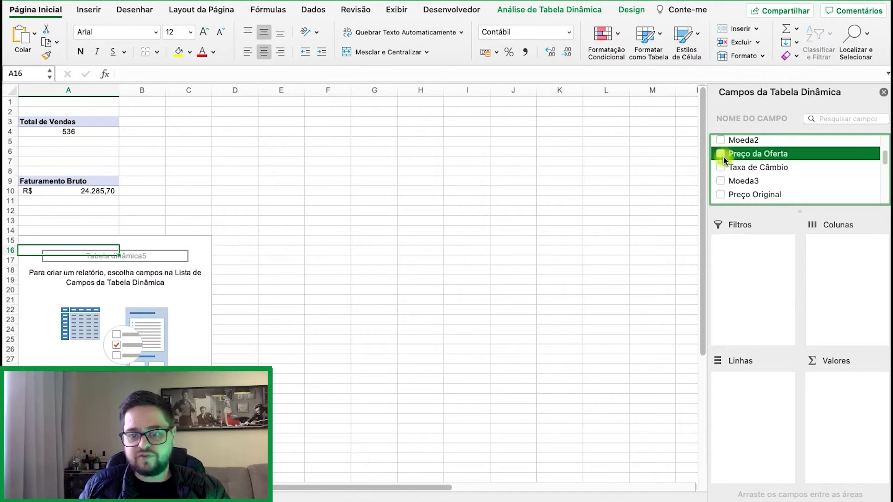
{"action": "left_click", "coordinate": [104, 242]}
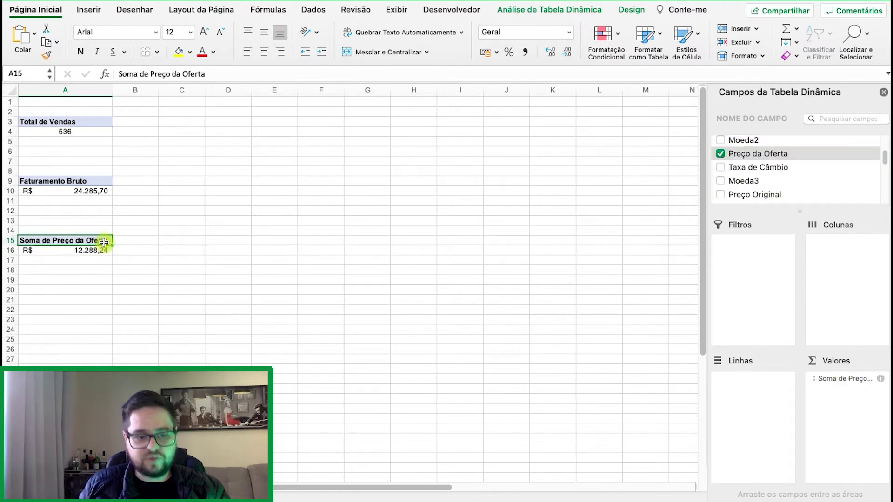
{"action": "type", "text": "Faturamento Líquido"}
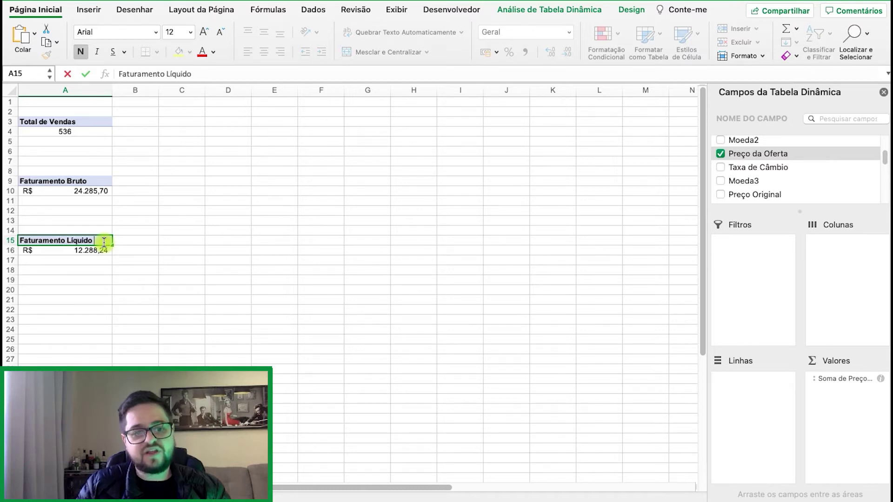
{"action": "key", "text": "Return"}
{"action": "left_click", "coordinate": [98, 191]}
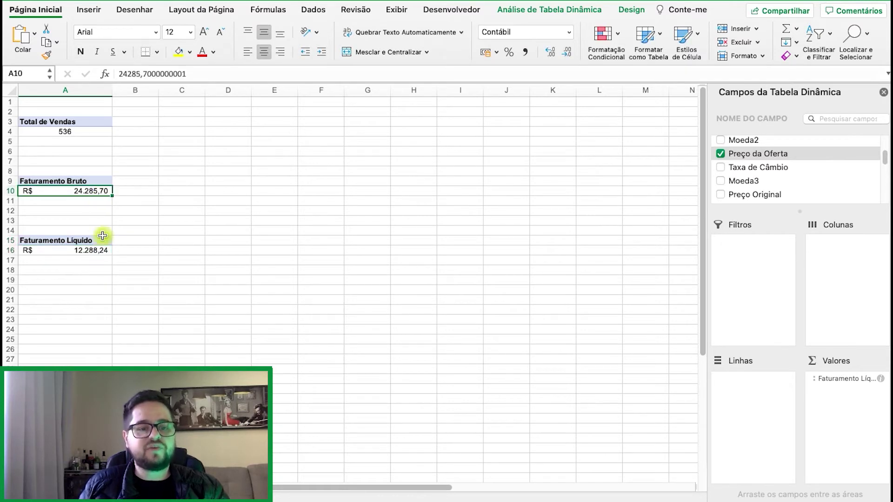
{"action": "left_click", "coordinate": [104, 259]}
{"action": "left_click", "coordinate": [174, 210]}
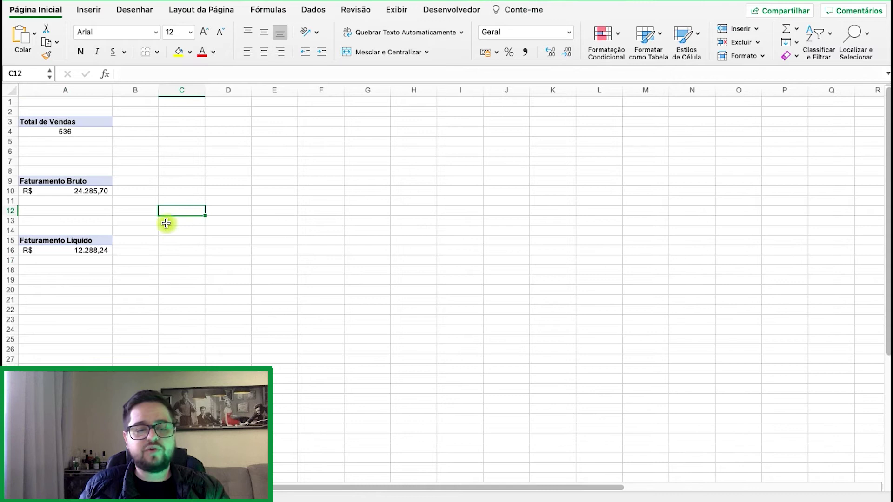
- Turn off automatic column width adjustment on update for the Total de Vendas pivot table
{"action": "right_click", "coordinate": [93, 132]}
{"action": "left_click", "coordinate": [222, 352]}
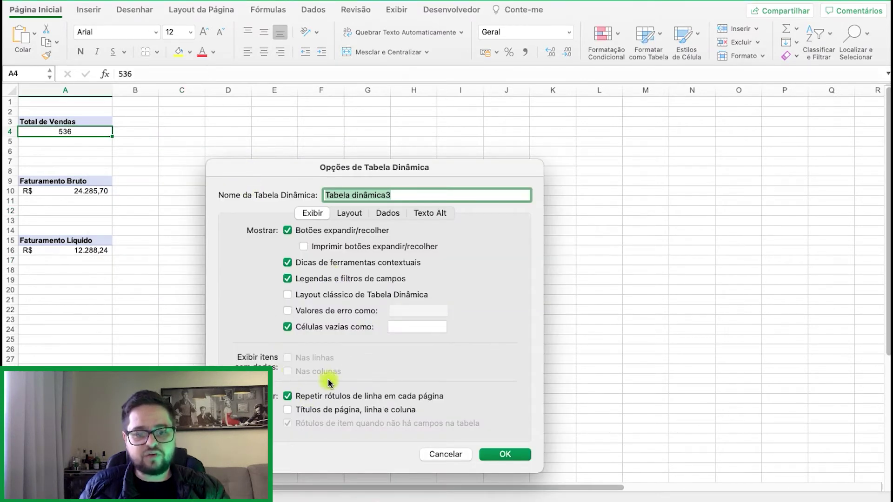
{"action": "left_click", "coordinate": [352, 215]}
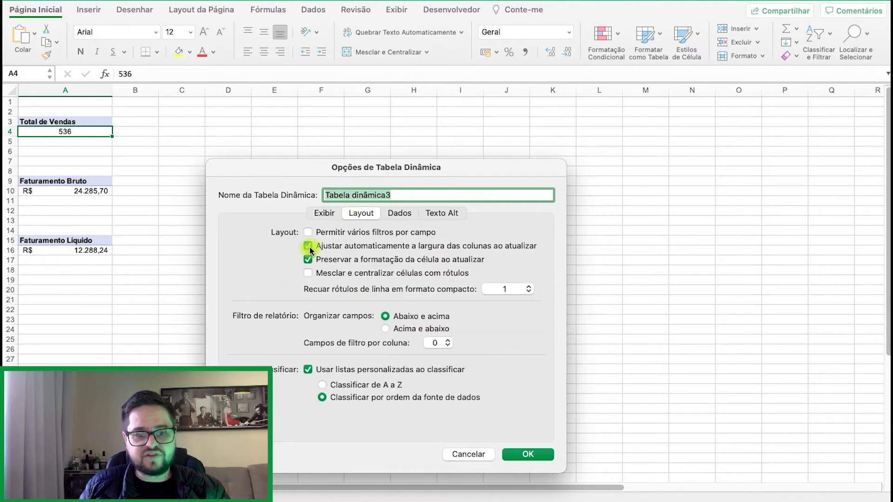
{"action": "left_click", "coordinate": [520, 454]}
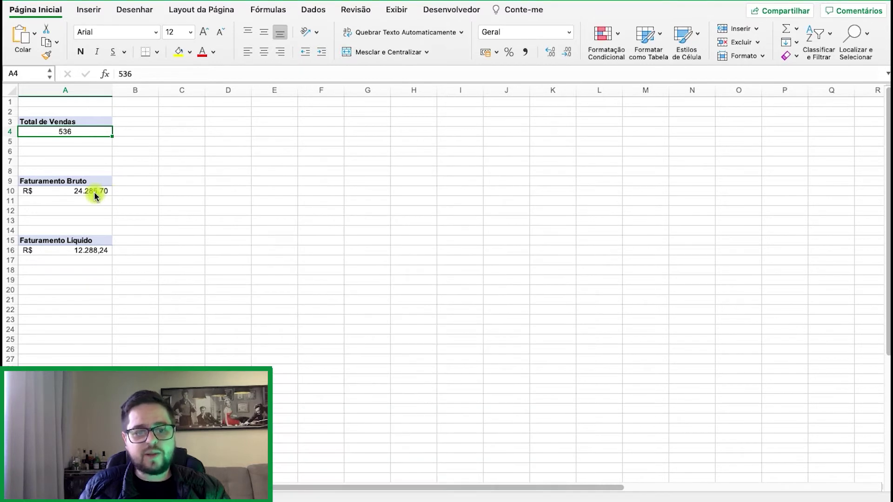
- Turn off automatic column width adjustment on update for the Faturamento Bruto pivot table
{"action": "right_click", "coordinate": [94, 191]}
{"action": "right_click", "coordinate": [74, 191]}
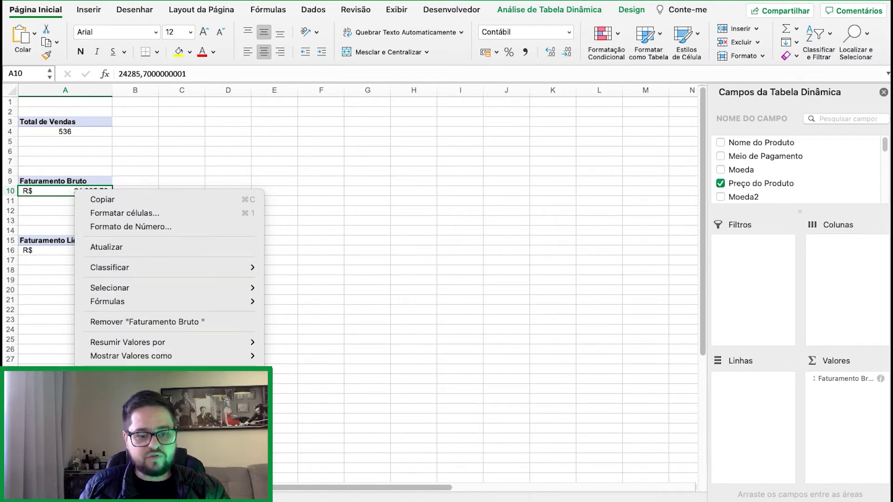
{"action": "left_click", "coordinate": [135, 389]}
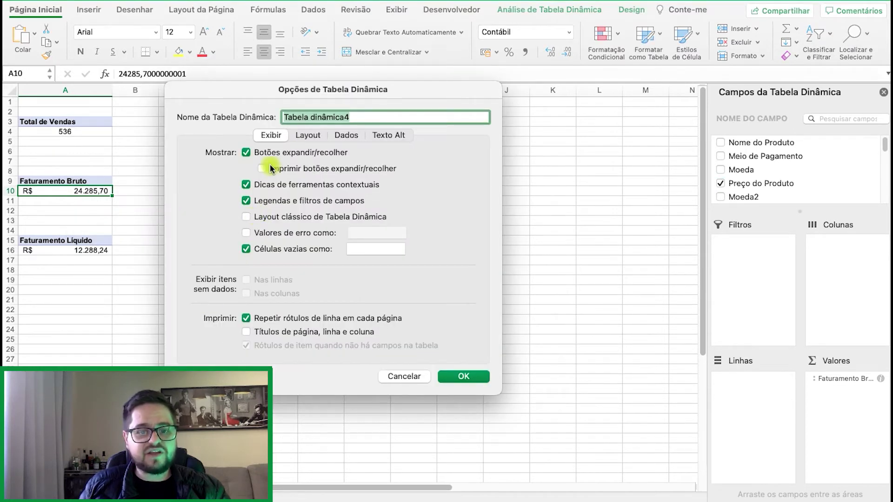
{"action": "left_click", "coordinate": [308, 135]}
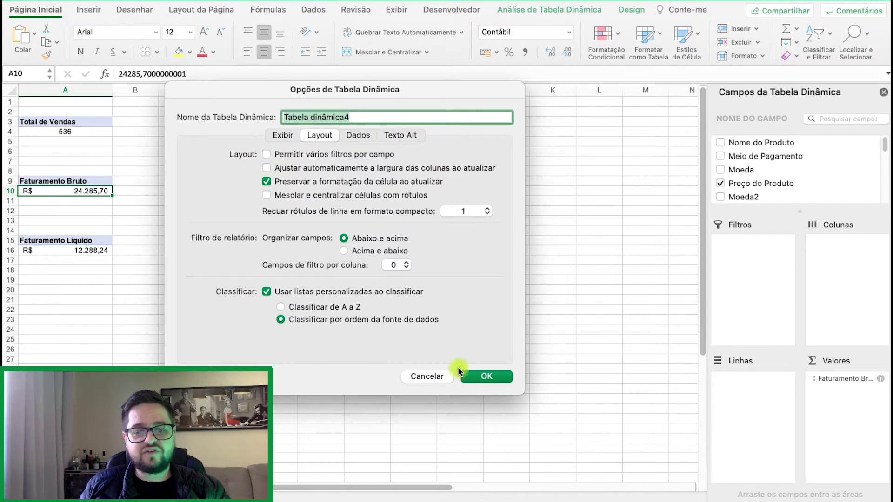
{"action": "left_click", "coordinate": [478, 375]}
- Turn off automatic column width adjustment on update for the Faturamento Líquido pivot table
{"action": "right_click", "coordinate": [89, 249]}
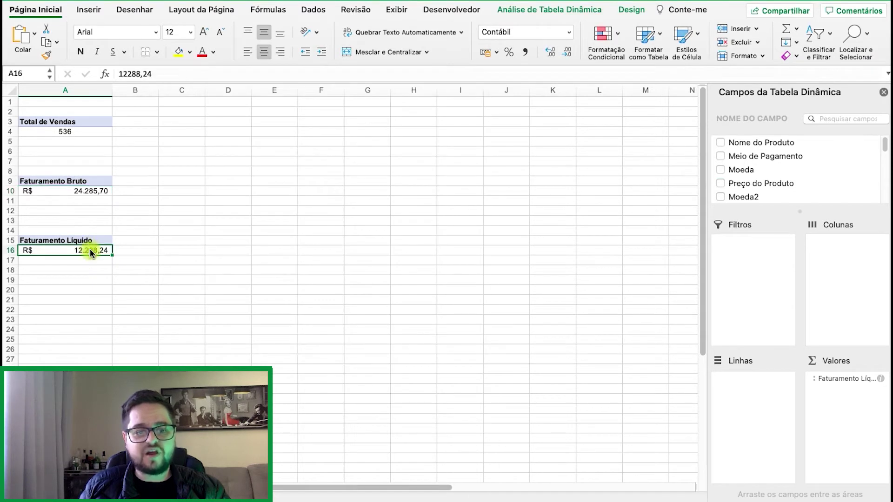
{"action": "left_click", "coordinate": [195, 433]}
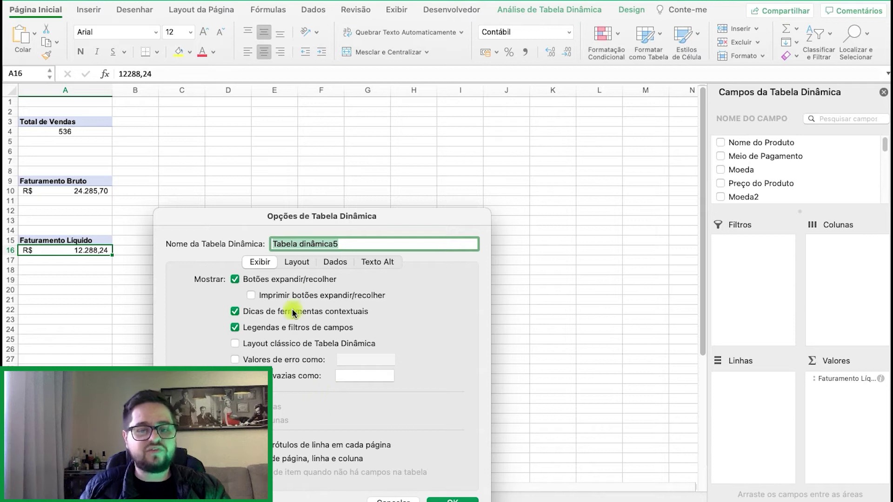
{"action": "left_click", "coordinate": [298, 264]}
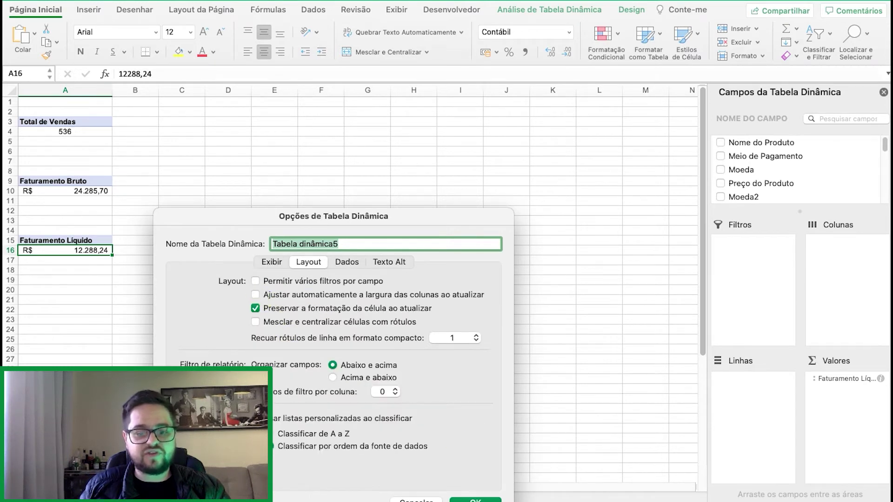
{"action": "key", "text": "Escape"}
- On the blank sheet, shrink all rows and columns into a grid of small squares and fill every cell with light grey
{"action": "left_click", "coordinate": [139, 363]}
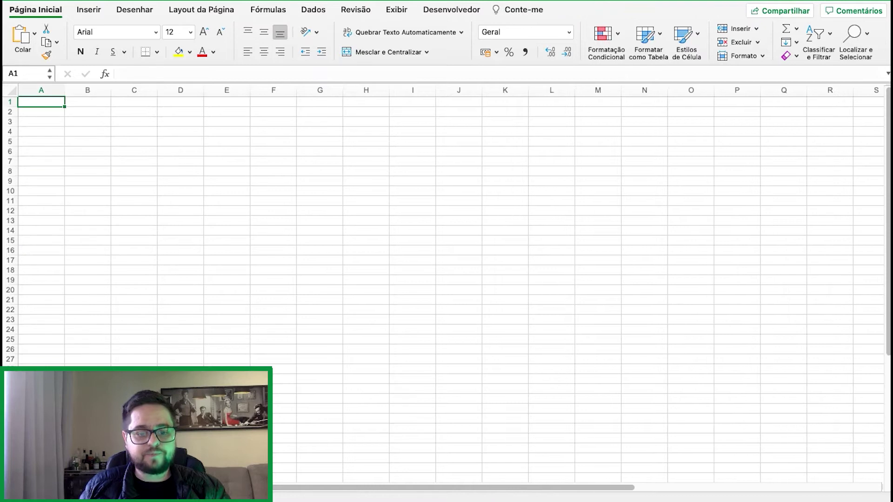
{"action": "left_click", "coordinate": [187, 307]}
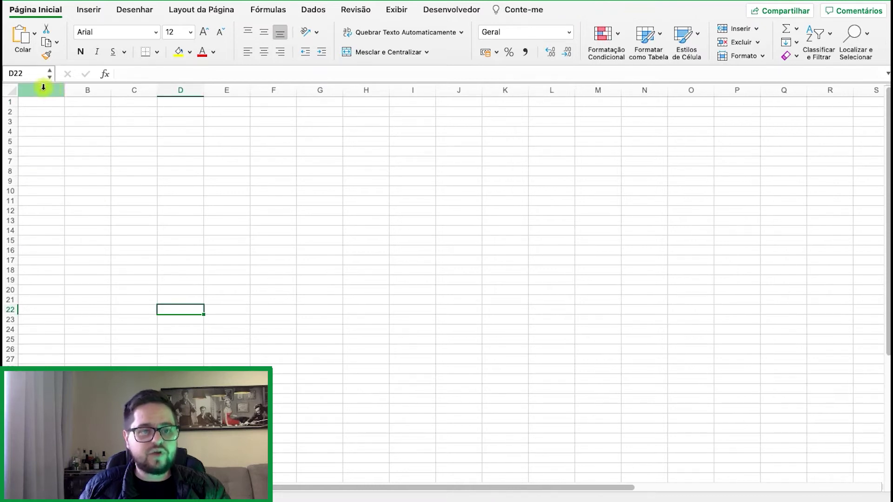
{"action": "left_click", "coordinate": [13, 83]}
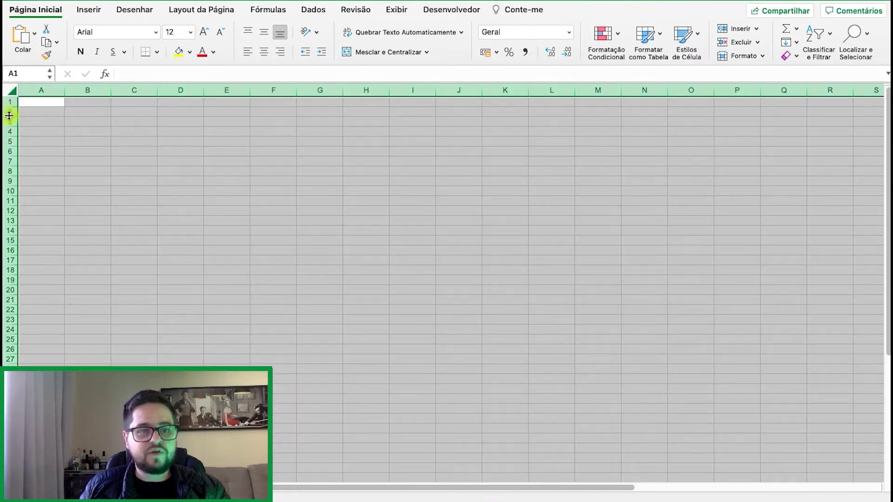
{"action": "left_click_drag", "start_coordinate": [9, 115], "coordinate": [9, 112]}
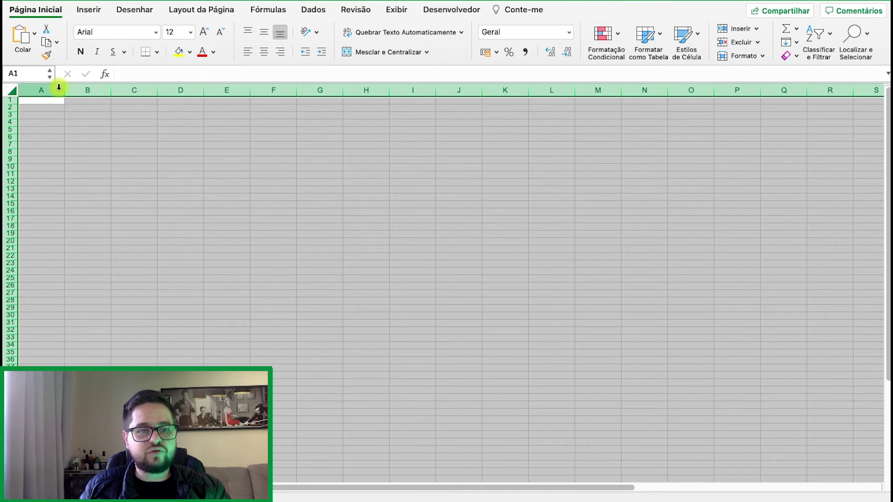
{"action": "left_click_drag", "start_coordinate": [62, 90], "coordinate": [26, 144]}
{"action": "left_click", "coordinate": [190, 52]}
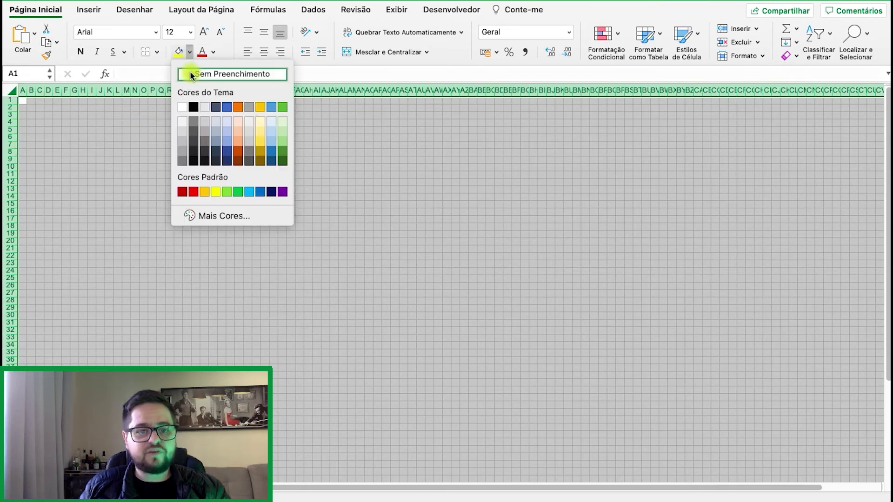
{"action": "left_click", "coordinate": [182, 124]}
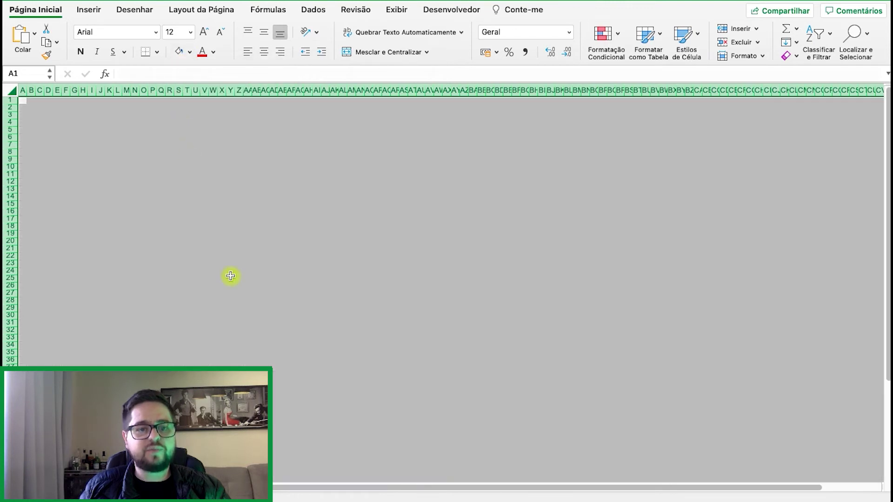
- Hide the gridlines on the grey dashboard sheet
{"action": "left_click", "coordinate": [303, 195]}
{"action": "left_click", "coordinate": [375, 210]}
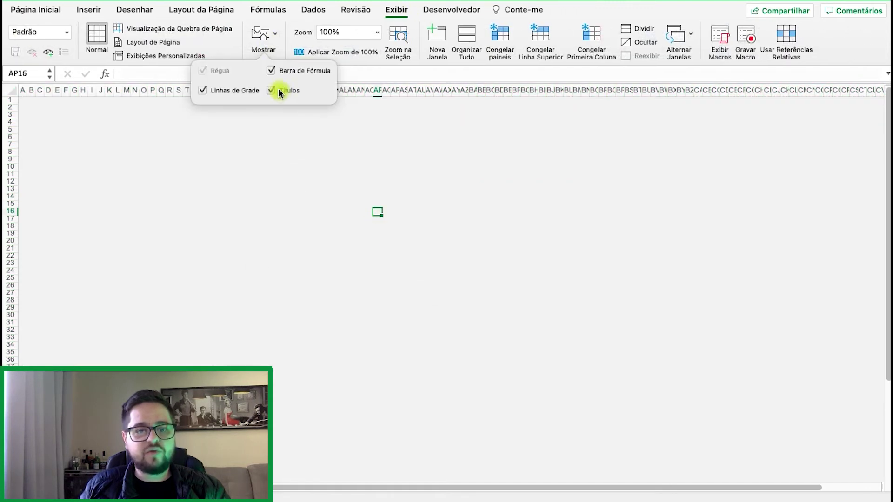
{"action": "left_click", "coordinate": [264, 196]}
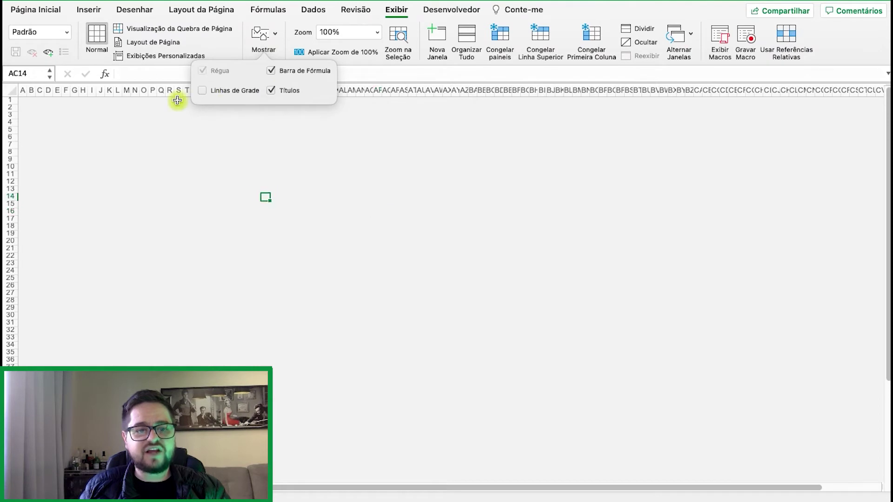
- Draw a rectangle about 1.46" high and 2.39" wide near the sheet's upper-left corner
{"action": "left_click", "coordinate": [91, 13]}
{"action": "left_click", "coordinate": [202, 35]}
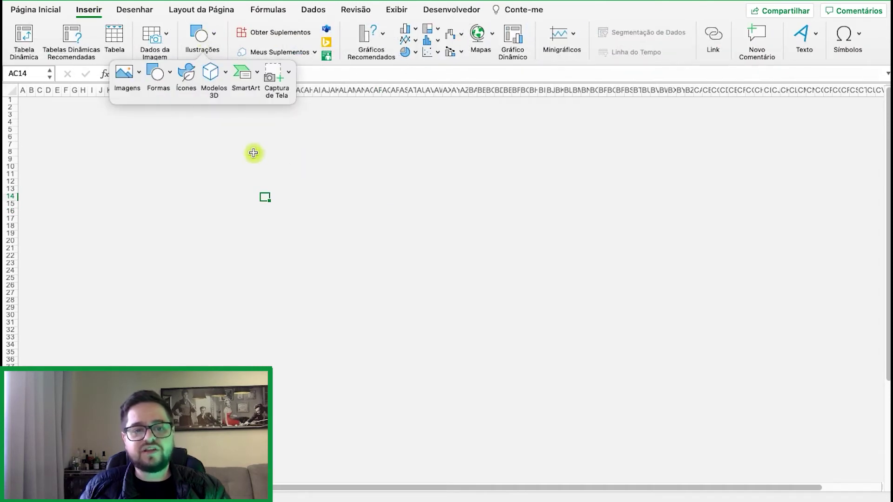
{"action": "left_click", "coordinate": [159, 74]}
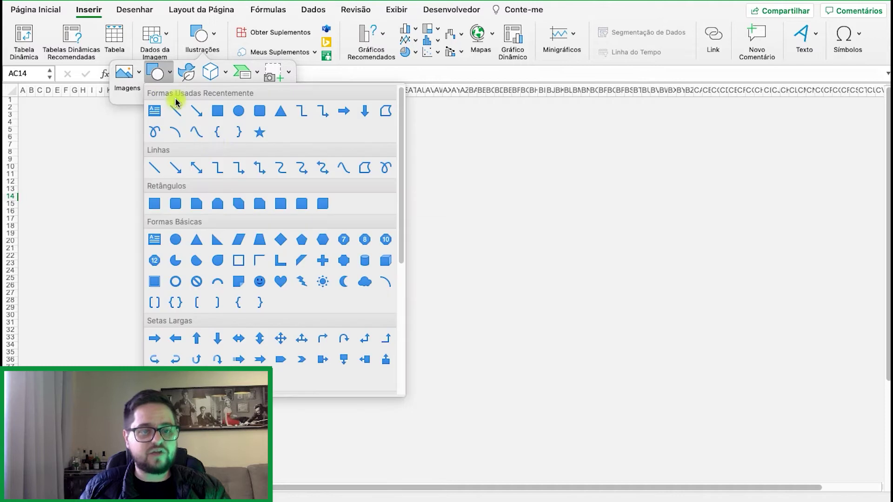
{"action": "left_click", "coordinate": [216, 111]}
{"action": "left_click_drag", "start_coordinate": [97, 114], "coordinate": [203, 179]}
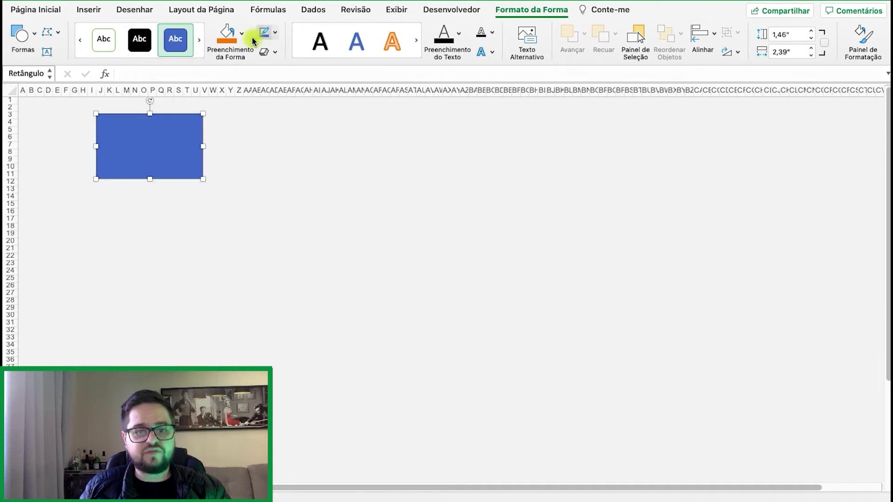
- Fill the rectangle white without an outline, enlarge it to about 1.51" by 2.4" and place it starting around column H, row 2
{"action": "left_click", "coordinate": [241, 33]}
{"action": "left_click", "coordinate": [227, 109]}
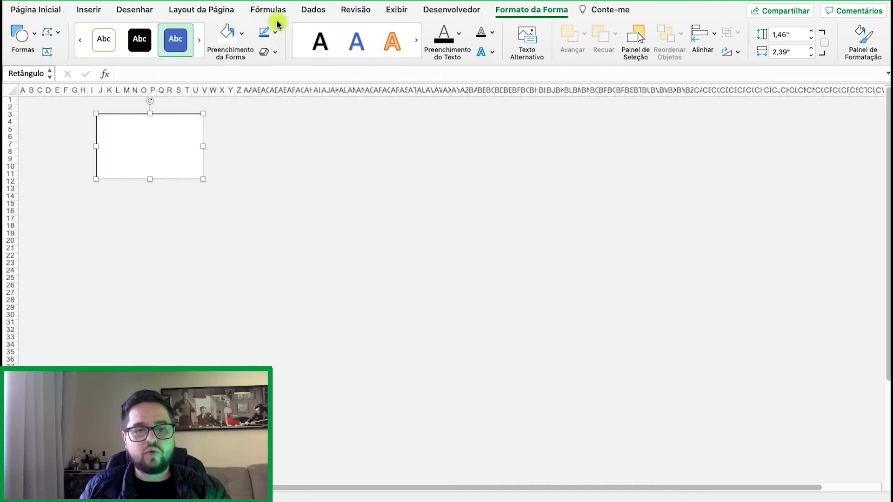
{"action": "left_click", "coordinate": [275, 32]}
{"action": "left_click", "coordinate": [318, 71]}
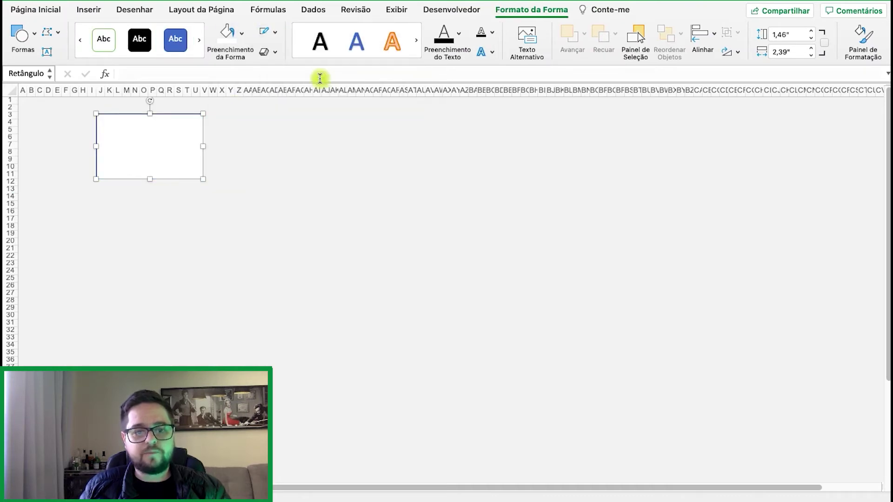
{"action": "left_click_drag", "start_coordinate": [97, 115], "coordinate": [95, 112]}
{"action": "left_click_drag", "start_coordinate": [168, 147], "coordinate": [149, 140]}
- Duplicate the white rectangle beside the original, level with it and a narrow gap apart, and select both rectangles
{"action": "right_click", "coordinate": [169, 139]}
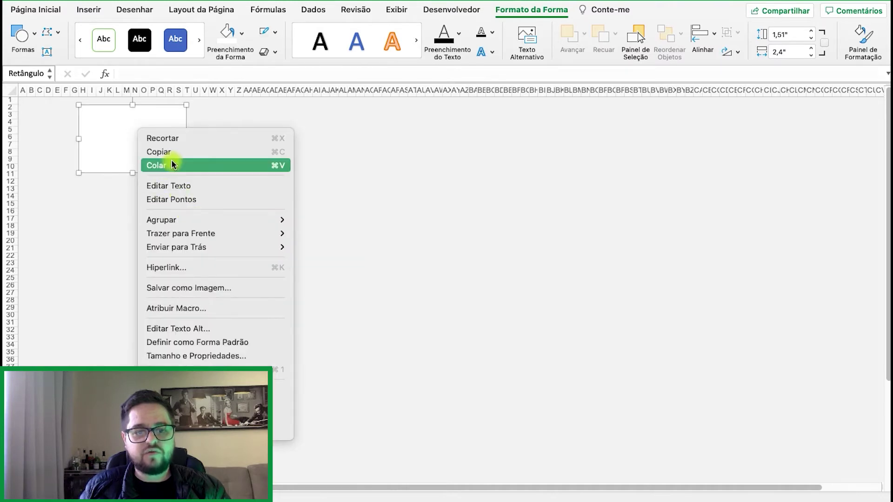
{"action": "left_click", "coordinate": [188, 153]}
{"action": "left_click", "coordinate": [214, 145]}
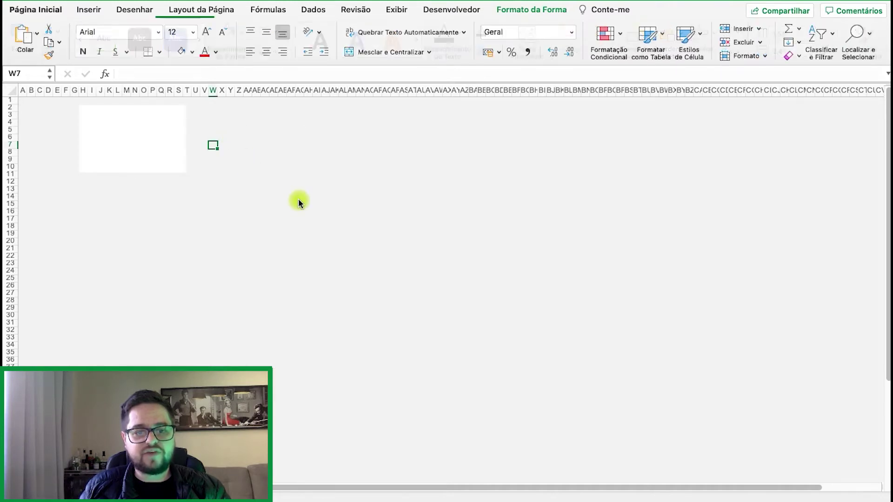
{"action": "right_click", "coordinate": [237, 136]}
{"action": "left_click", "coordinate": [284, 166]}
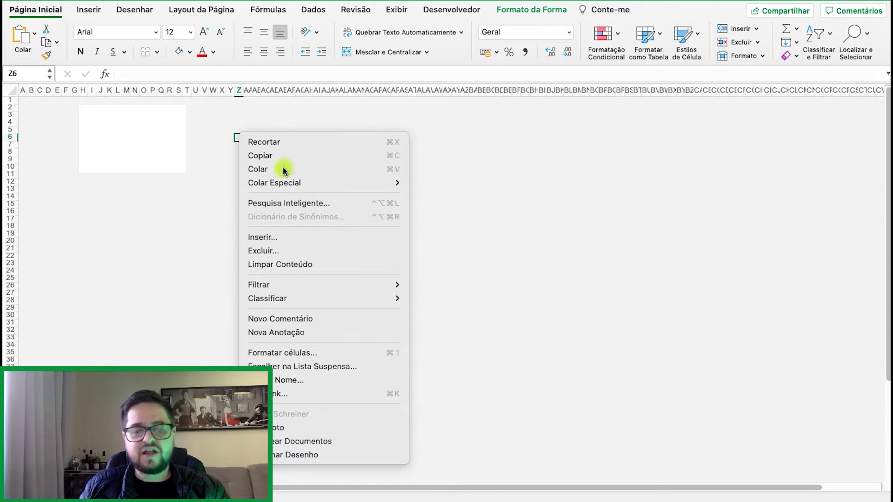
{"action": "left_click", "coordinate": [472, 168]}
{"action": "left_click_drag", "start_coordinate": [244, 143], "coordinate": [274, 148]}
{"action": "left_click", "coordinate": [145, 146], "text": "shift"}
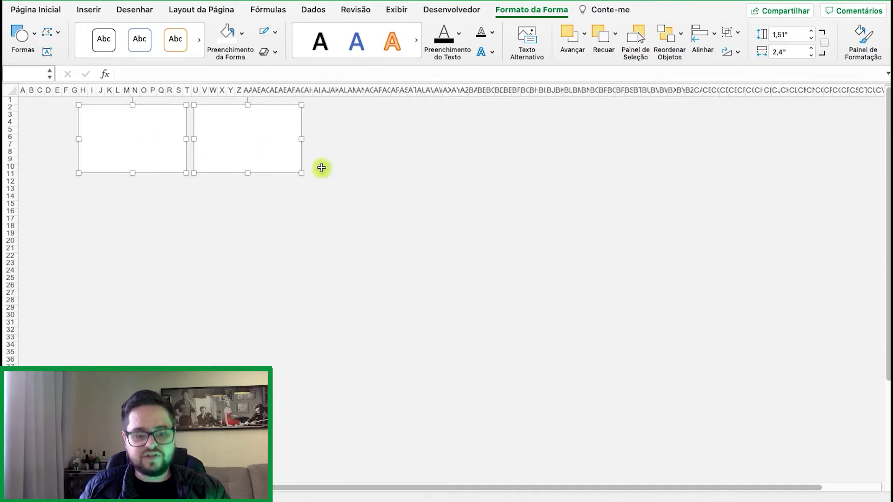
{"action": "type", "text": "√"}
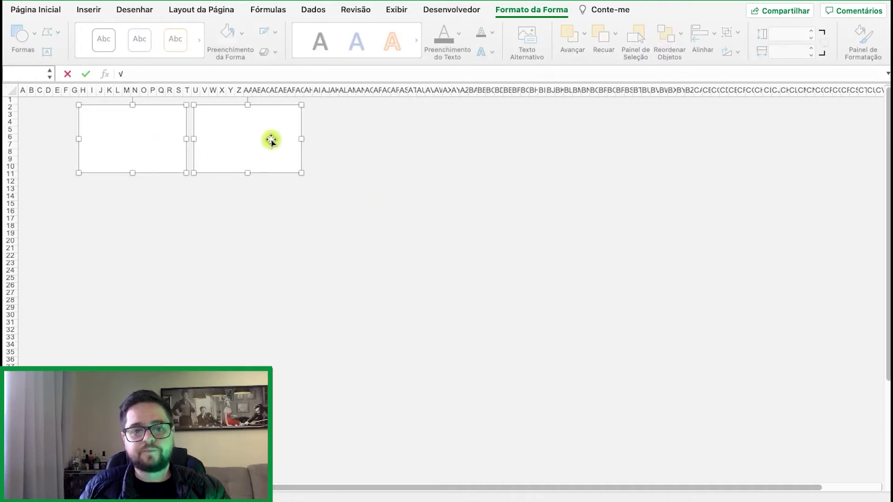
{"action": "key", "text": "Return"}
{"action": "left_click", "coordinate": [408, 187]}
{"action": "left_click", "coordinate": [247, 145]}
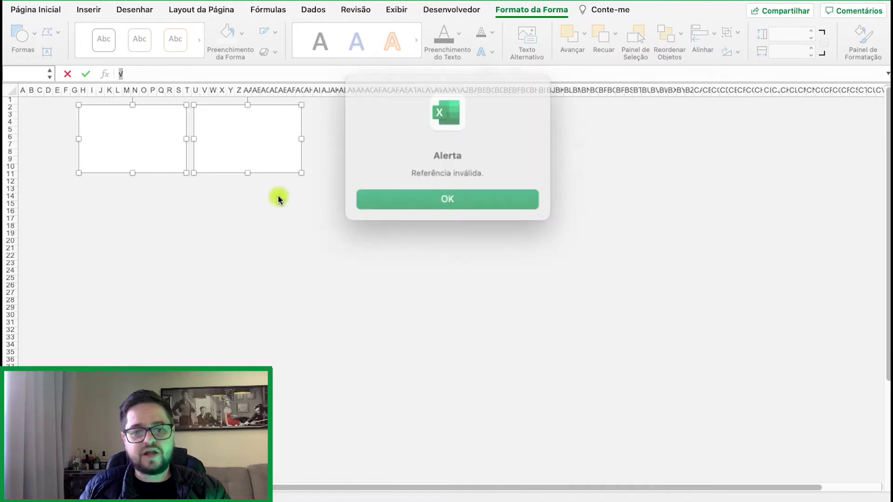
{"action": "left_click", "coordinate": [423, 195]}
{"action": "left_click", "coordinate": [343, 201]}
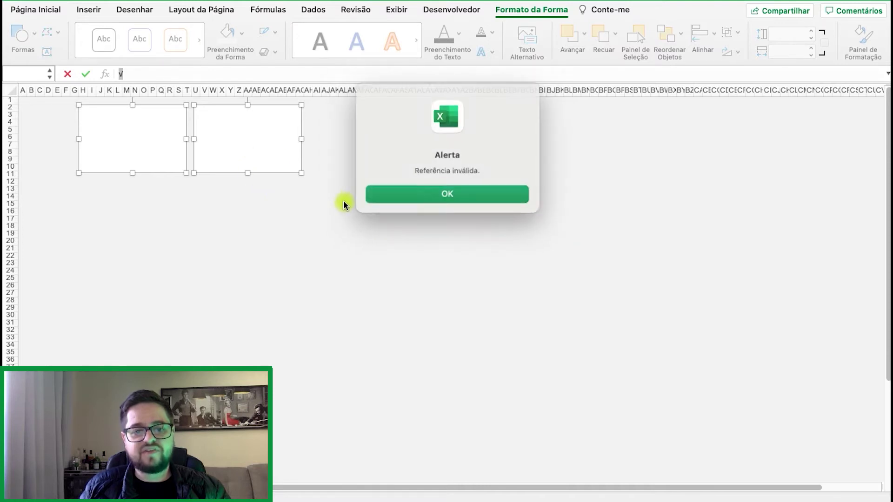
{"action": "left_click", "coordinate": [432, 199]}
- Copy the two selected rectangles and place the copies beside them to form an evenly spaced row of four cards
{"action": "right_click", "coordinate": [237, 132]}
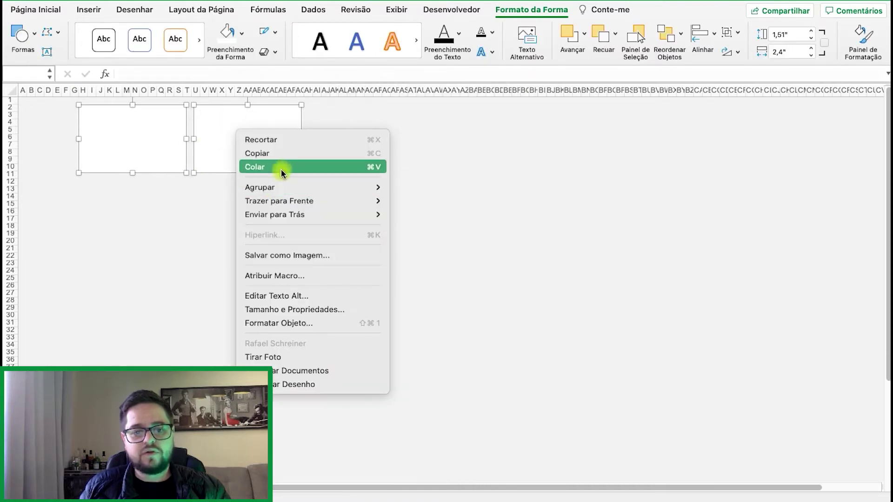
{"action": "left_click", "coordinate": [279, 154]}
{"action": "right_click", "coordinate": [395, 160]}
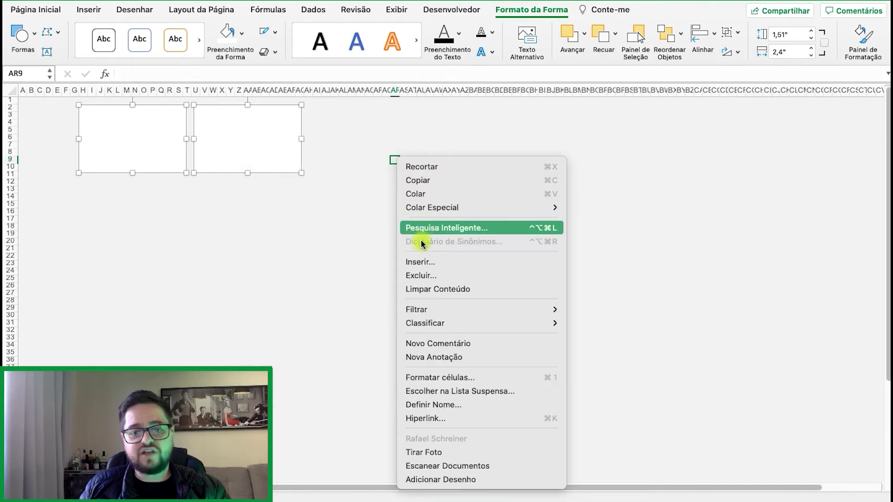
{"action": "left_click", "coordinate": [415, 194]}
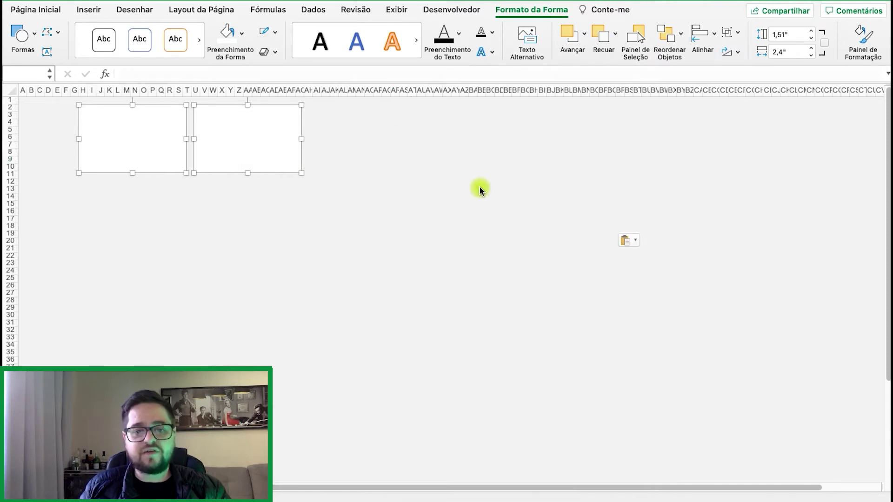
{"action": "left_click_drag", "start_coordinate": [495, 192], "coordinate": [467, 145]}
- Copy the first card, place it below the row, and enlarge it to about 2.49" by 5.03" spanning the first two cards
{"action": "left_click", "coordinate": [141, 147]}
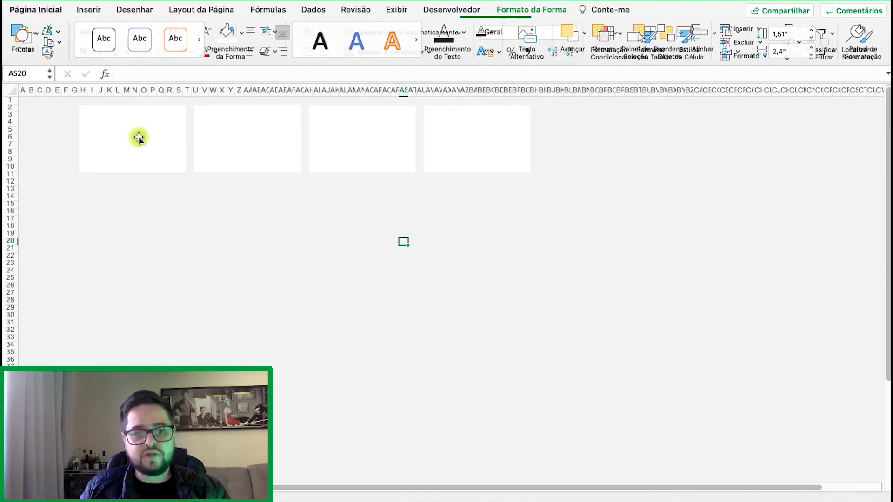
{"action": "right_click", "coordinate": [133, 132]}
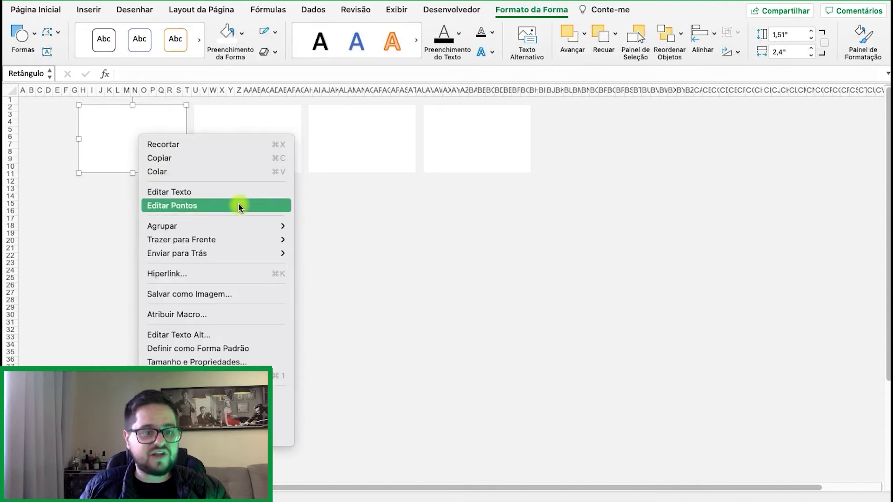
{"action": "left_click", "coordinate": [237, 160]}
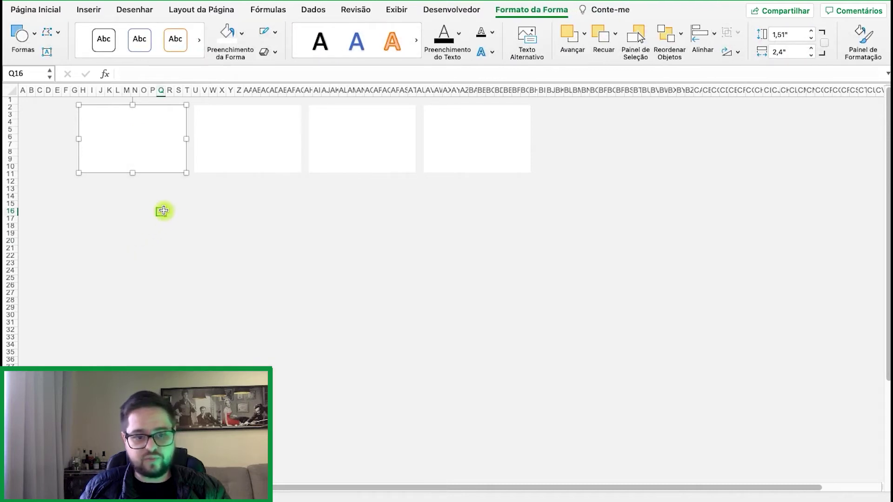
{"action": "right_click", "coordinate": [163, 212]}
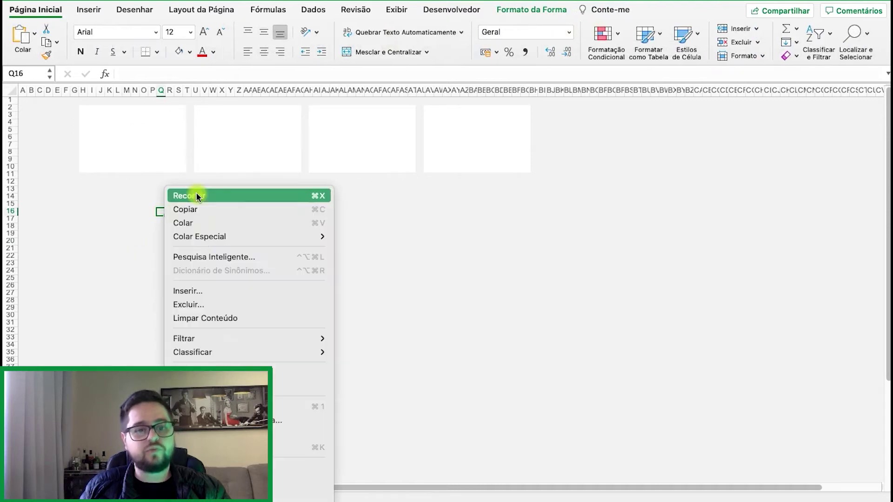
{"action": "left_click", "coordinate": [207, 222]}
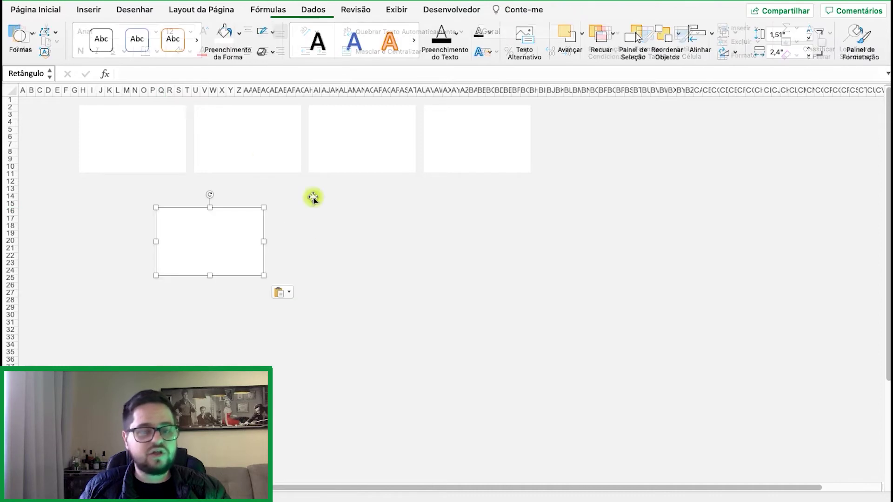
{"action": "left_click_drag", "start_coordinate": [214, 241], "coordinate": [135, 213]}
{"action": "left_click_drag", "start_coordinate": [187, 246], "coordinate": [302, 289]}
- Duplicate the larger rectangle beneath the last two cards and narrow the copy to about 5" wide to match their outer edge
{"action": "right_click", "coordinate": [236, 239]}
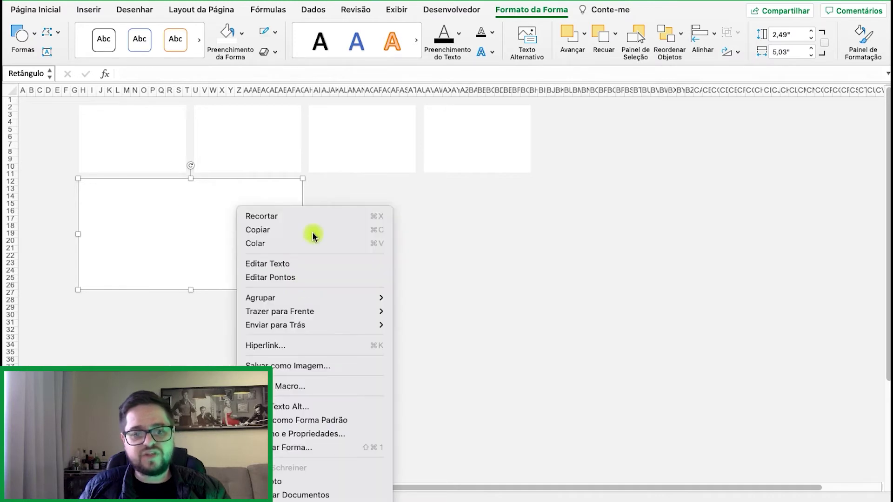
{"action": "left_click", "coordinate": [370, 229]}
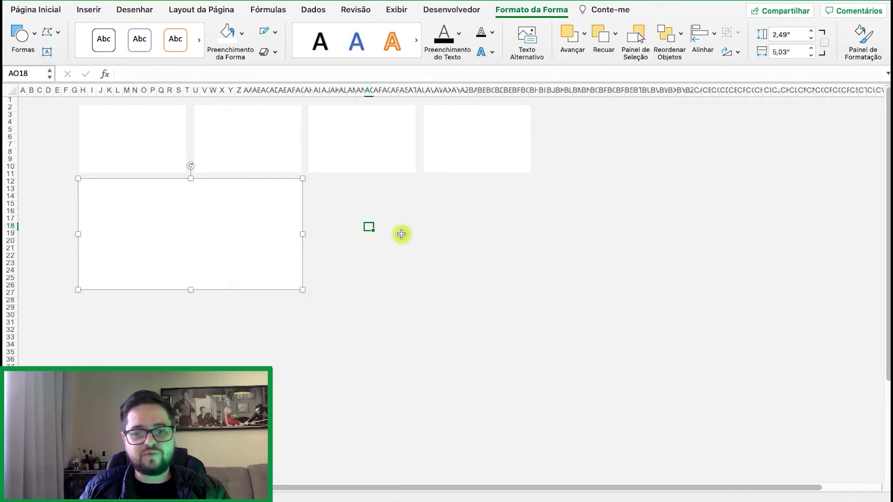
{"action": "key", "text": "Escape"}
{"action": "right_click", "coordinate": [403, 212]}
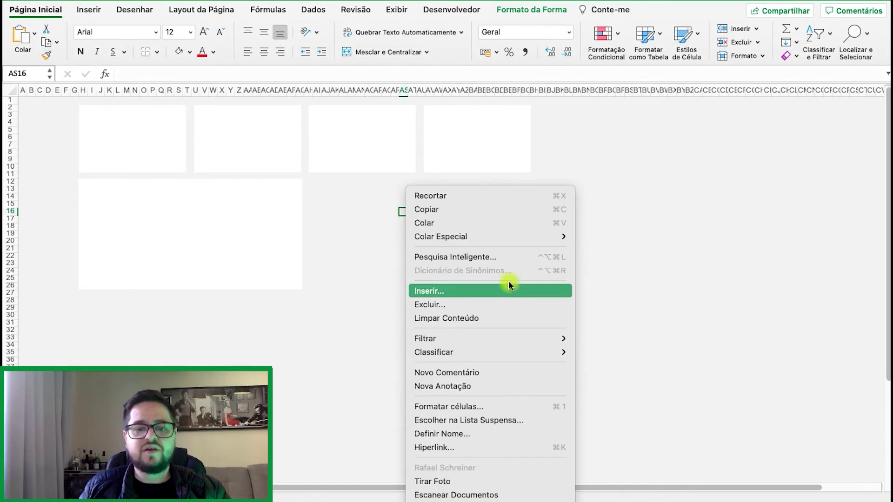
{"action": "left_click", "coordinate": [454, 225]}
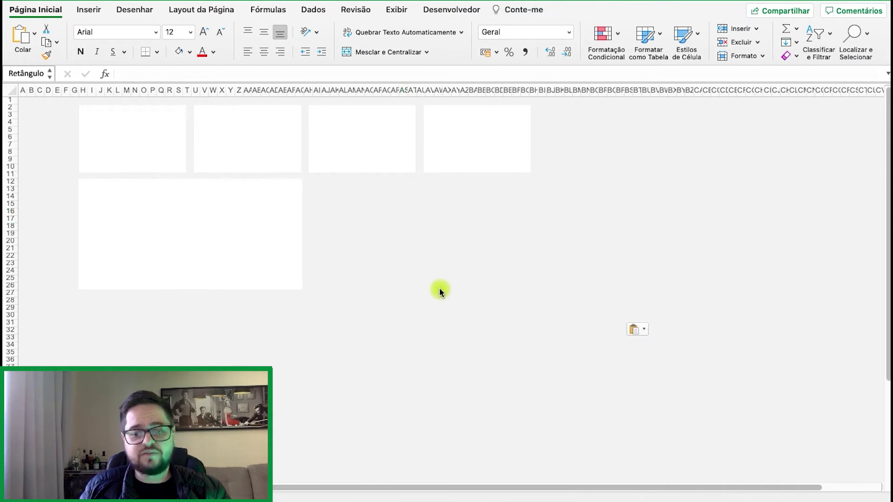
{"action": "left_click_drag", "start_coordinate": [544, 265], "coordinate": [456, 238]}
{"action": "left_click_drag", "start_coordinate": [534, 237], "coordinate": [532, 241]}
{"action": "left_click", "coordinate": [611, 257]}
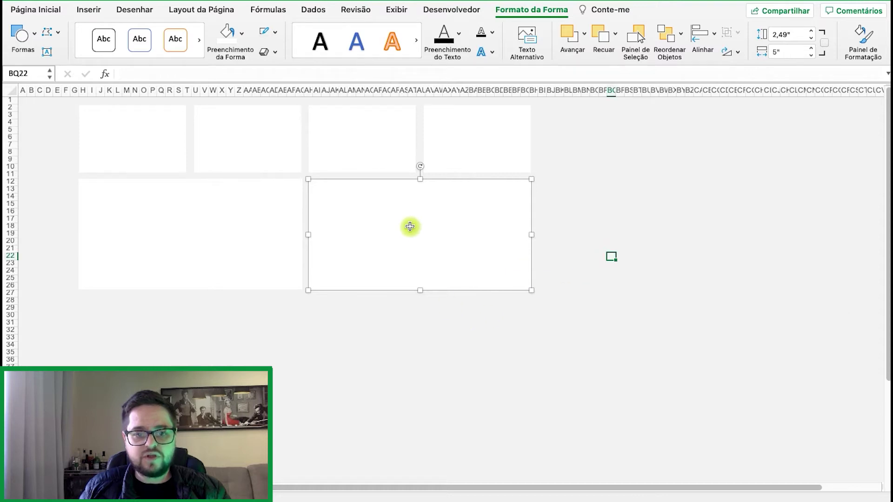
- Copy the second large rectangle, place it below the first one, and stretch it across the full width of the layout
{"action": "right_click", "coordinate": [392, 252]}
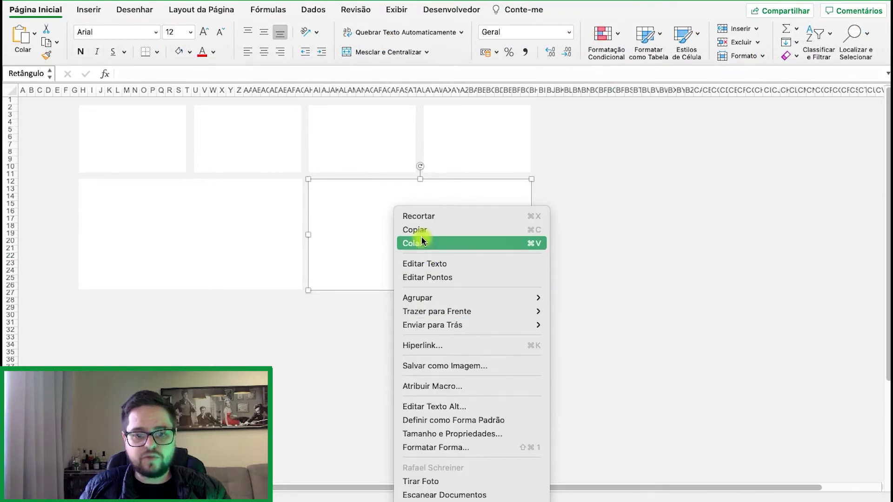
{"action": "left_click", "coordinate": [334, 344]}
{"action": "right_click", "coordinate": [324, 330]}
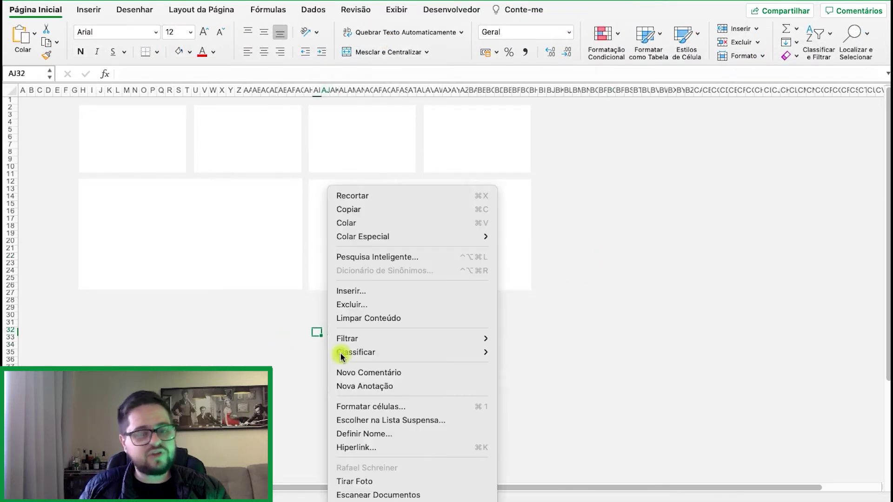
{"action": "left_click", "coordinate": [369, 224]}
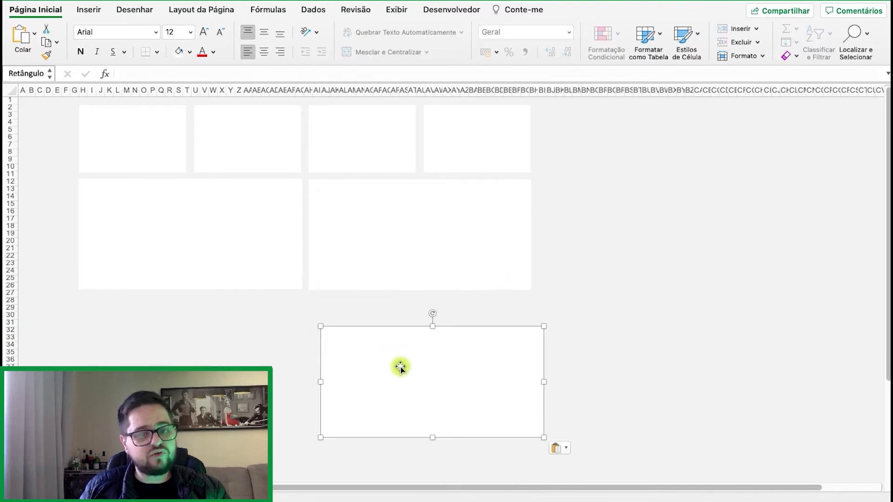
{"action": "left_click_drag", "start_coordinate": [398, 369], "coordinate": [171, 351]}
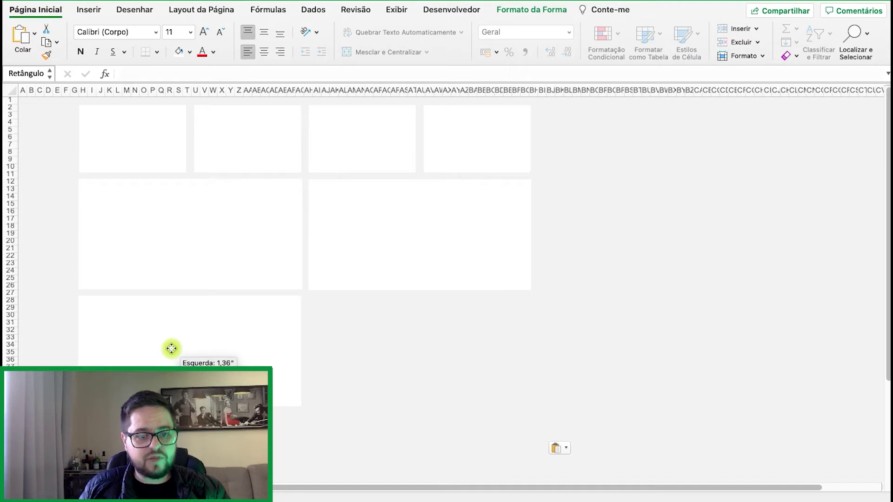
{"action": "left_click_drag", "start_coordinate": [171, 349], "coordinate": [172, 349]}
{"action": "left_click_drag", "start_coordinate": [301, 351], "coordinate": [531, 375]}
{"action": "left_click", "coordinate": [608, 309]}
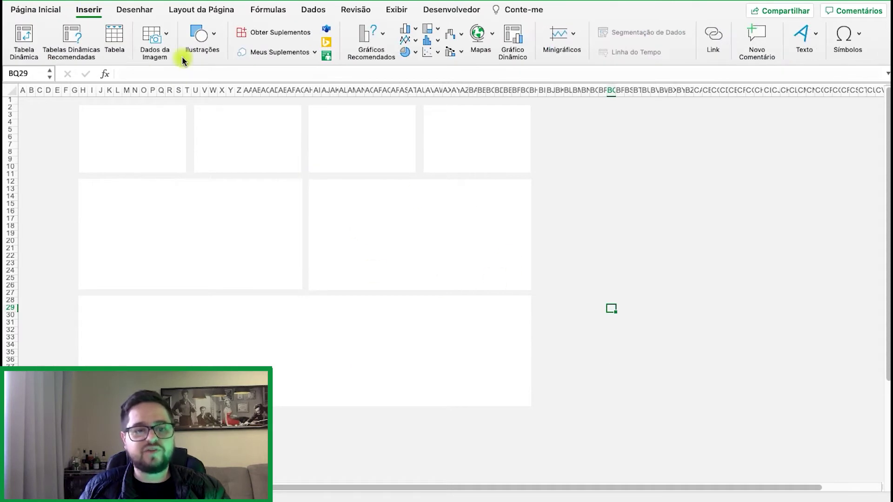
- Insert a text box, place it on the first small card, and enter "Total de Vendas" as its title
{"action": "left_click", "coordinate": [212, 37]}
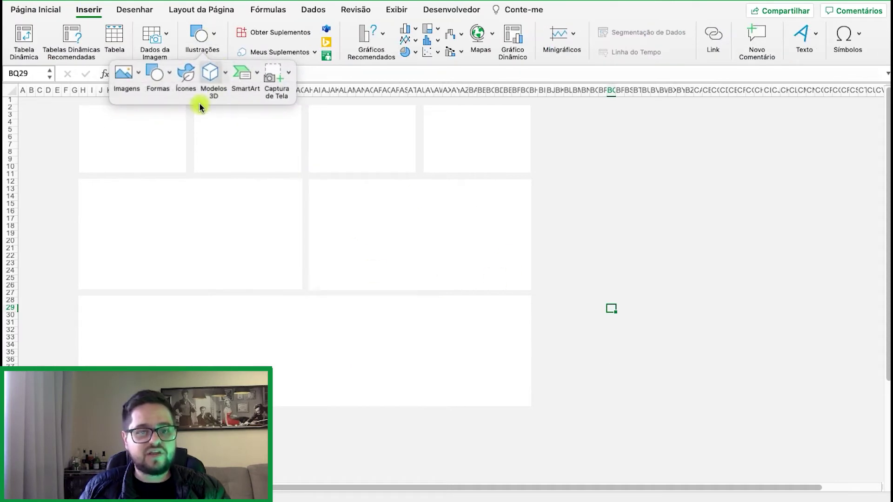
{"action": "left_click", "coordinate": [158, 74]}
{"action": "left_click", "coordinate": [160, 114]}
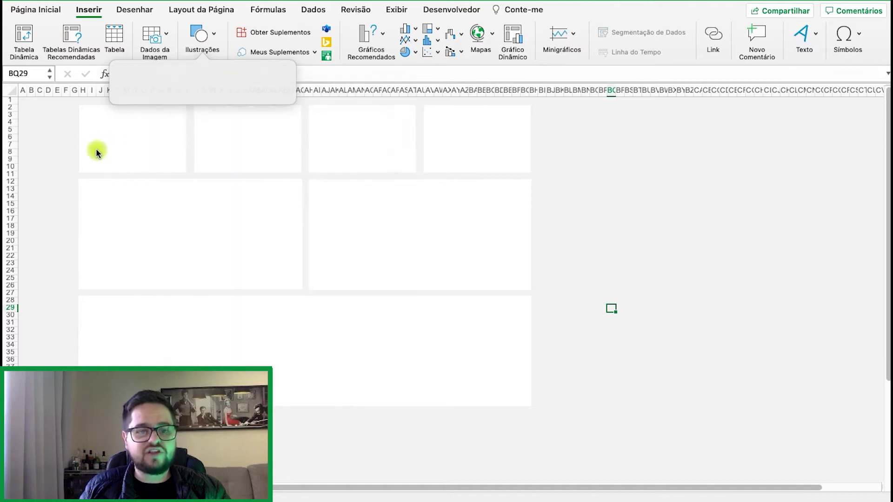
{"action": "left_click", "coordinate": [590, 140]}
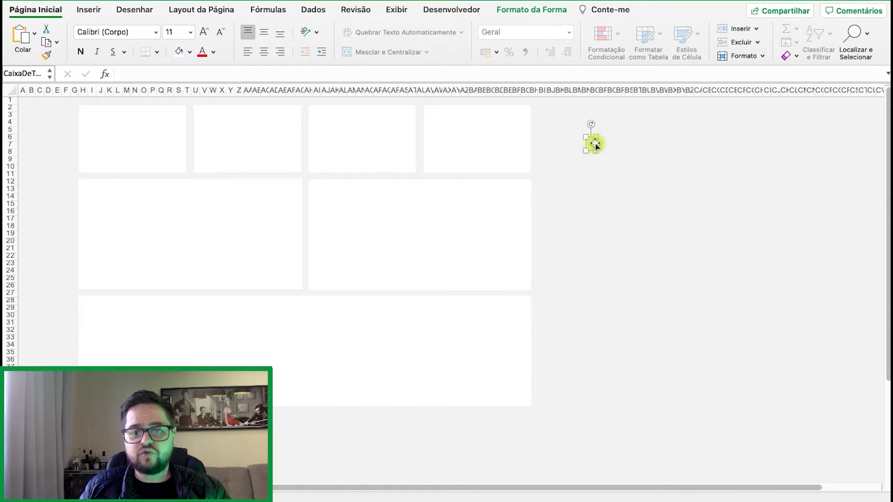
{"action": "left_click_drag", "start_coordinate": [498, 155], "coordinate": [93, 118]}
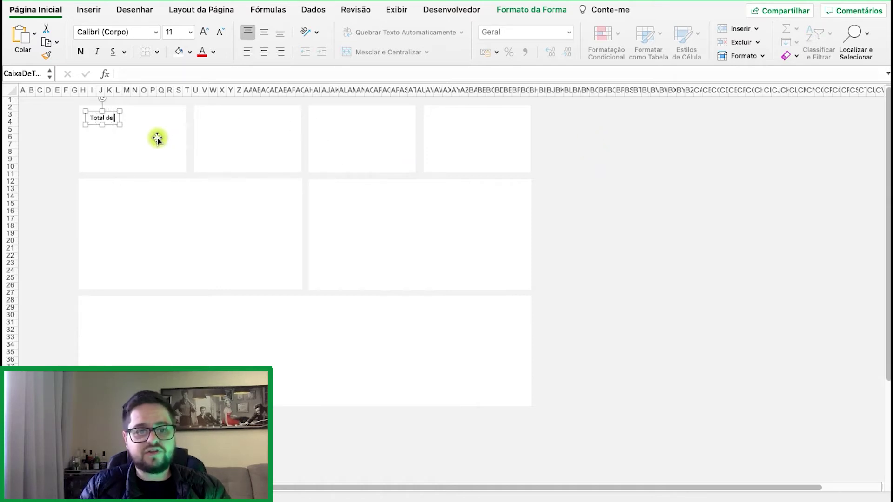
{"action": "type", "text": "Total de Vendas"}
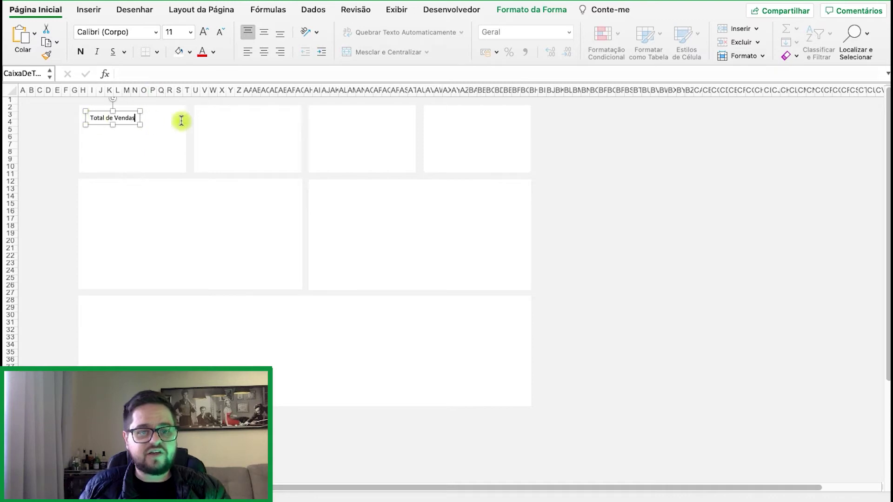
- Set the "Total de Vendas" text to 14 pt, centre it within its box, and move the box into the first card's upper-left corner
{"action": "key", "text": "super+a"}
{"action": "left_click", "coordinate": [204, 33]}
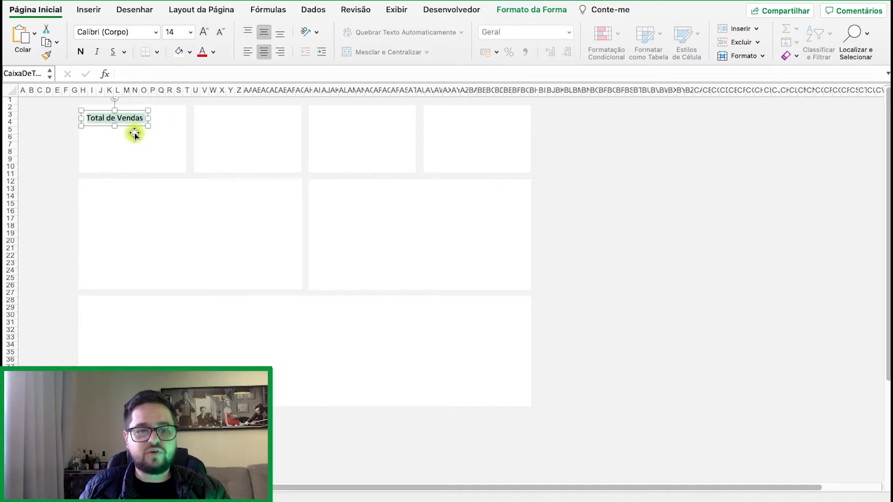
{"action": "left_click_drag", "start_coordinate": [134, 128], "coordinate": [131, 122]}
- Give the "Total de Vendas" title a custom dark text colour using a hex code beginning with 313
{"action": "left_click", "coordinate": [213, 52]}
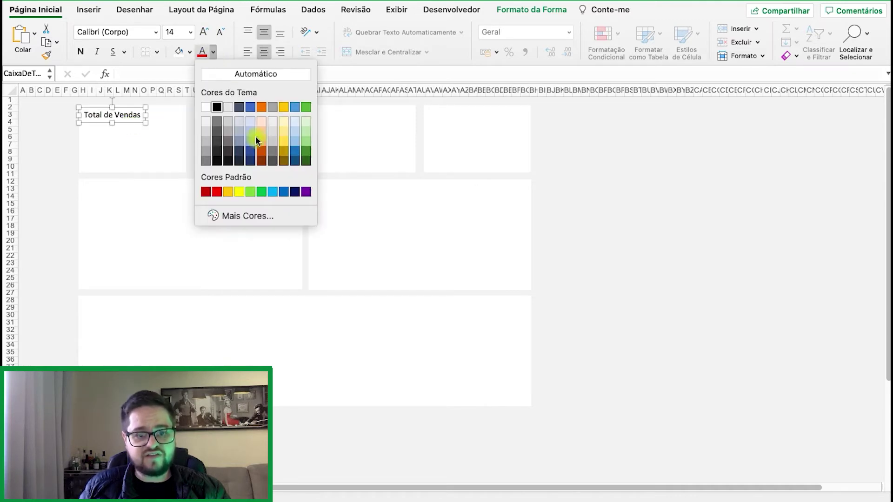
{"action": "left_click", "coordinate": [245, 216]}
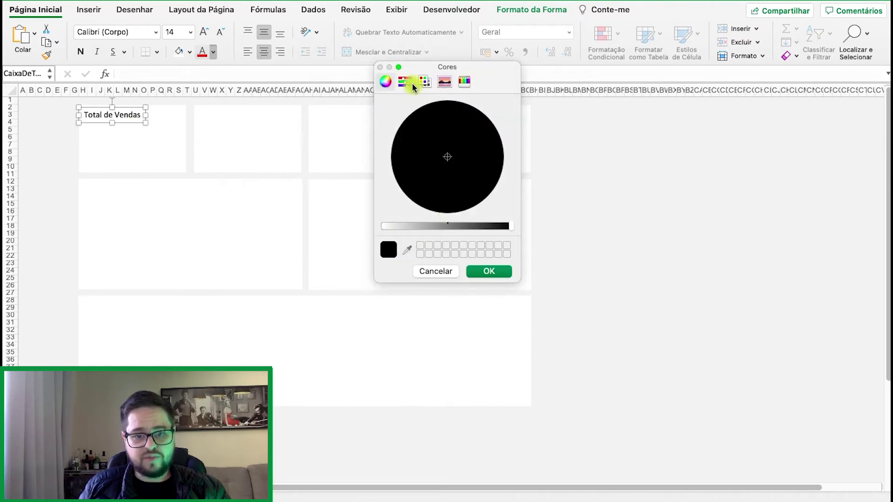
{"action": "left_click", "coordinate": [405, 84]}
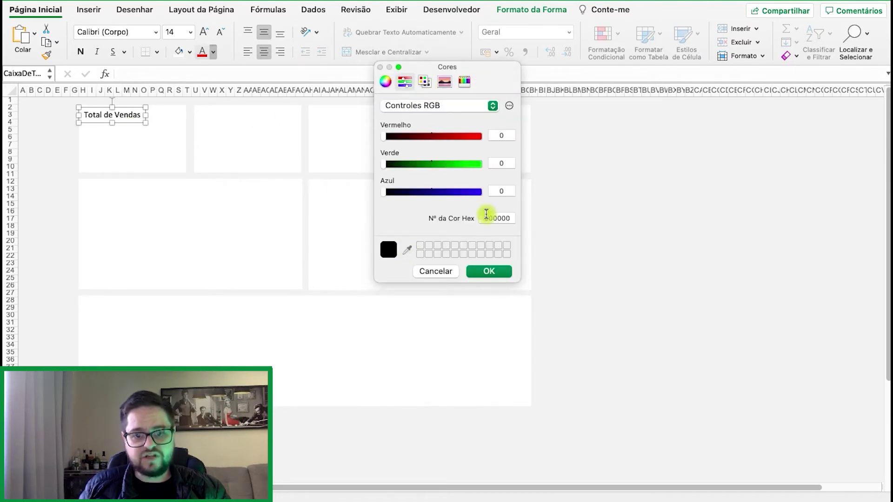
{"action": "left_click", "coordinate": [424, 82]}
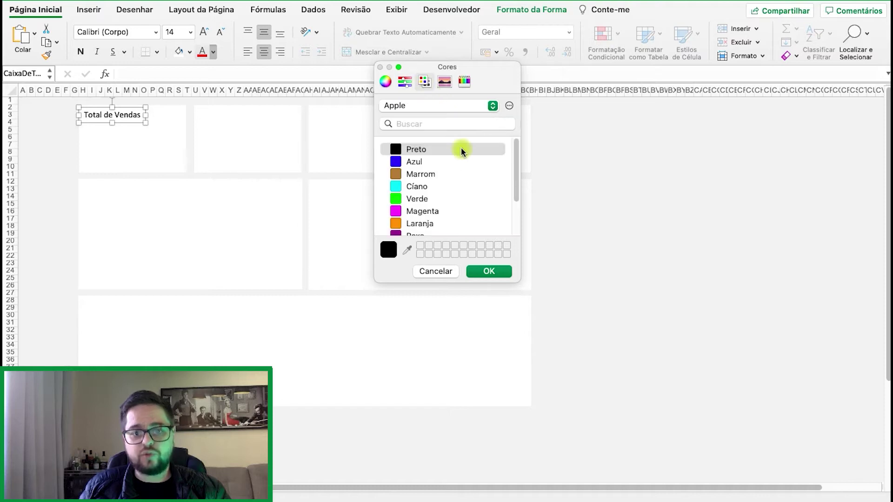
{"action": "left_click", "coordinate": [446, 82]}
{"action": "left_click", "coordinate": [464, 82]}
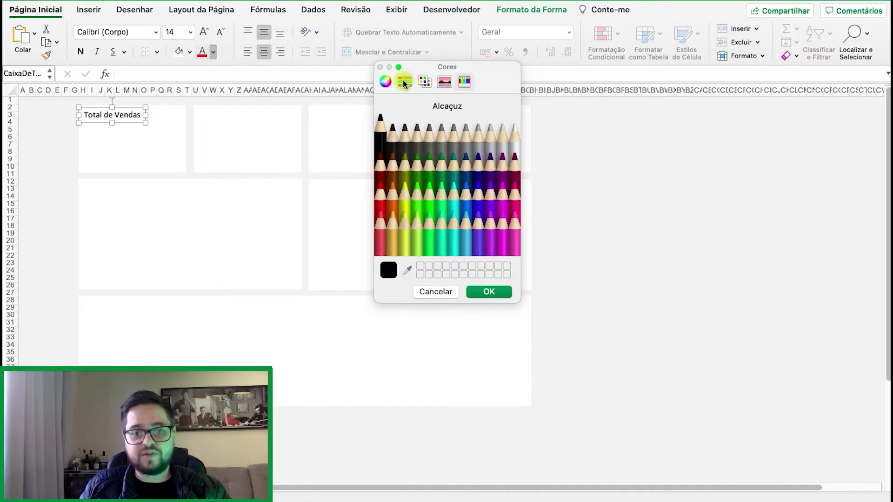
{"action": "left_click", "coordinate": [405, 82]}
{"action": "left_click", "coordinate": [511, 222]}
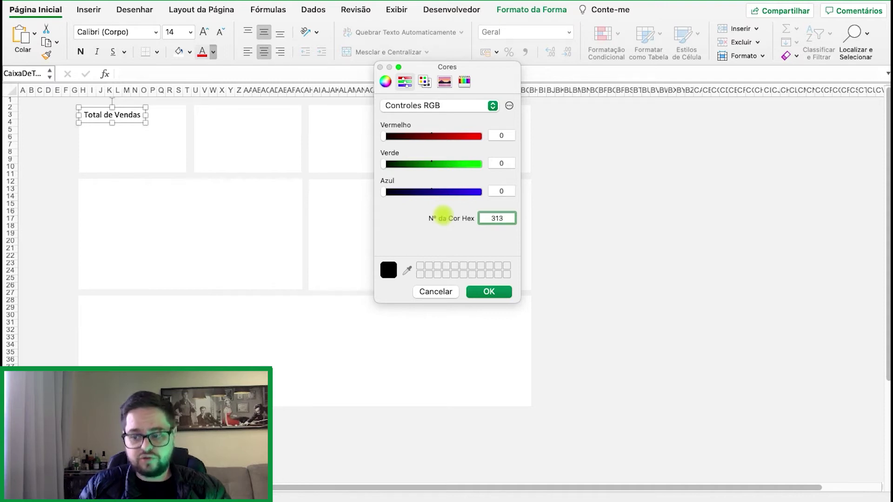
{"action": "left_click", "coordinate": [501, 291]}
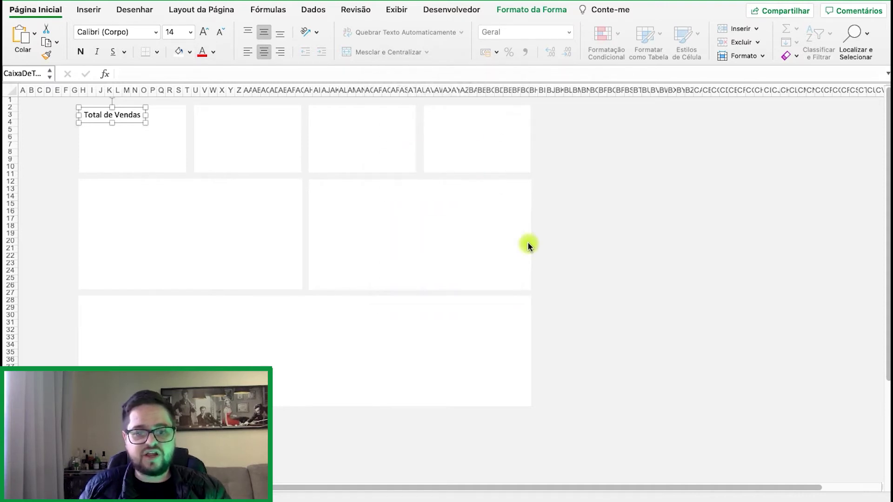
- Copy the "Total de Vendas" text box onto the other three small cards and align the first title with the copies
{"action": "right_click", "coordinate": [129, 124]}
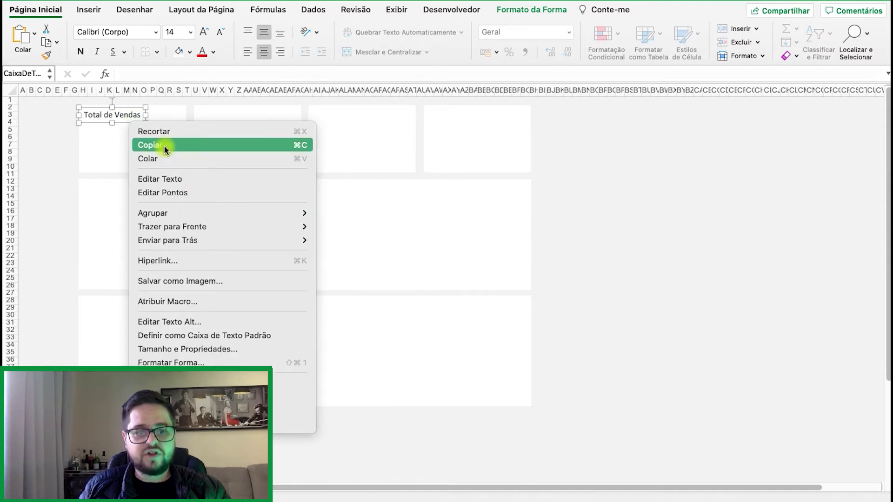
{"action": "left_click", "coordinate": [167, 145]}
{"action": "left_click", "coordinate": [231, 124]}
{"action": "right_click", "coordinate": [230, 124]}
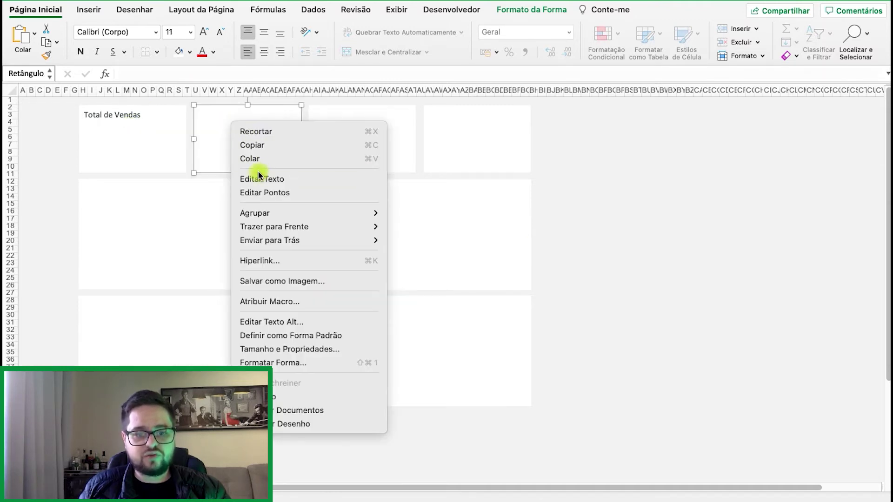
{"action": "left_click", "coordinate": [259, 157]}
{"action": "right_click", "coordinate": [370, 130]}
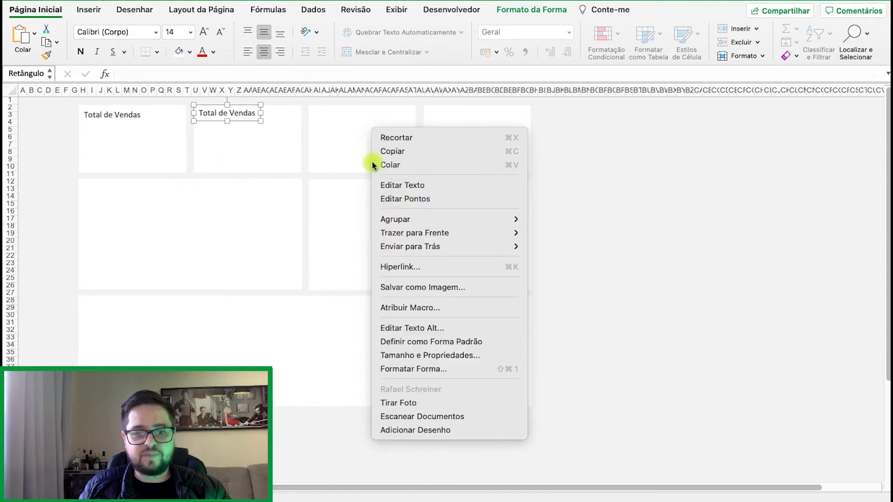
{"action": "left_click", "coordinate": [405, 169]}
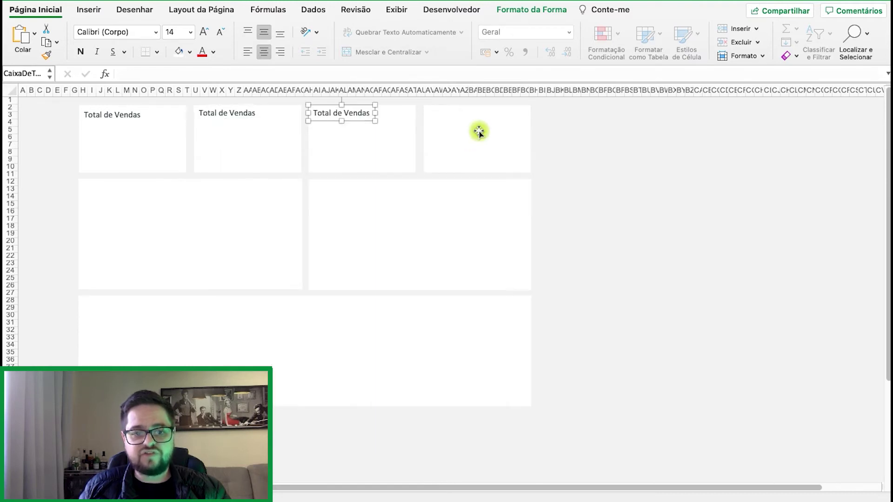
{"action": "right_click", "coordinate": [478, 129]}
{"action": "left_click", "coordinate": [511, 166]}
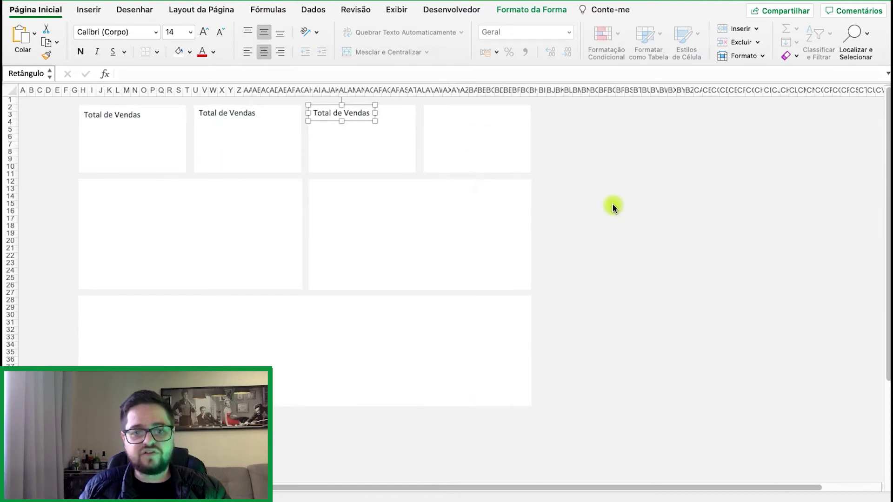
{"action": "key", "text": "Escape"}
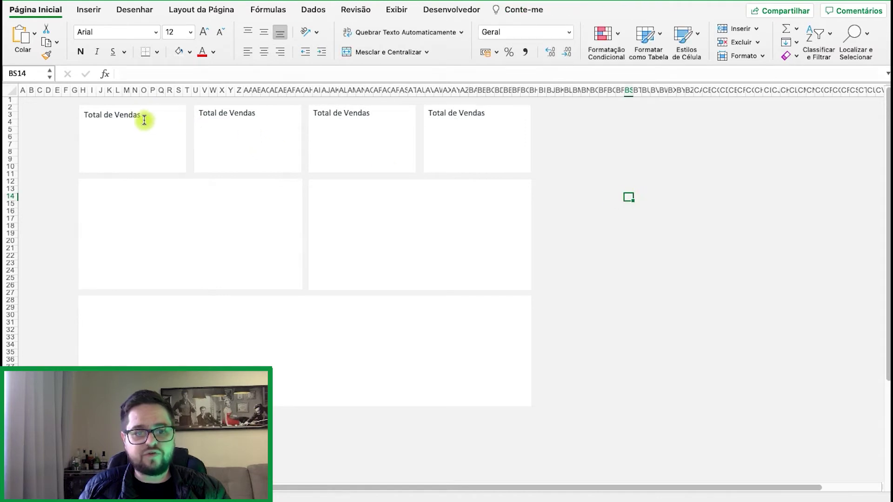
{"action": "left_click_drag", "start_coordinate": [142, 120], "coordinate": [139, 121]}
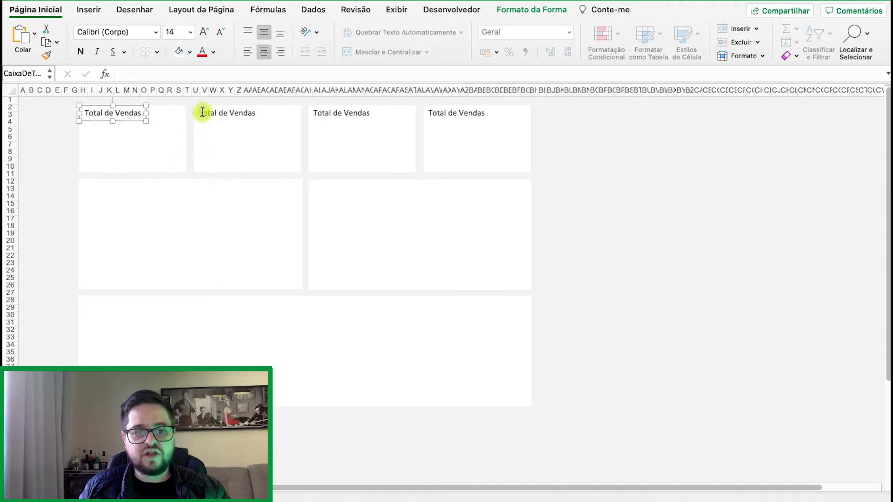
- Change the second card's title to "Faturamento Bruto", left-align it, and shift it back inside the card's edge
{"action": "left_click_drag", "start_coordinate": [202, 113], "coordinate": [276, 119]}
{"action": "type", "text": "Fa"}
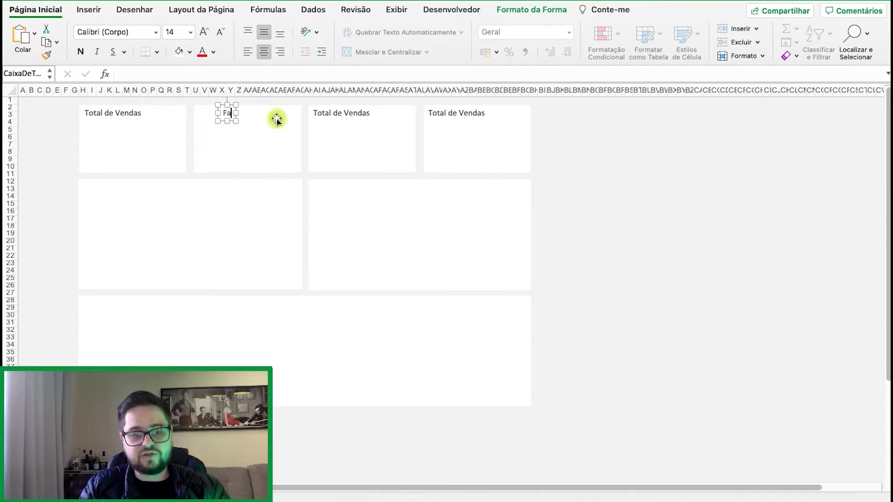
{"action": "type", "text": "turamento Bruto"}
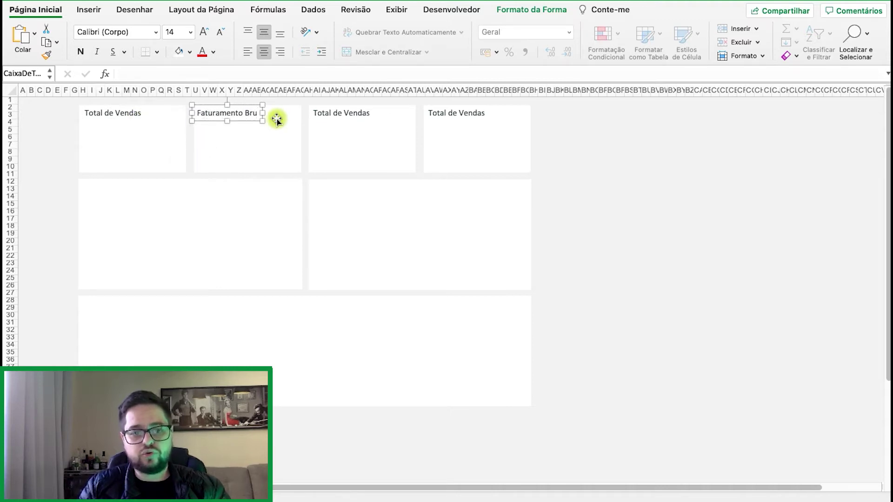
{"action": "left_click", "coordinate": [247, 52]}
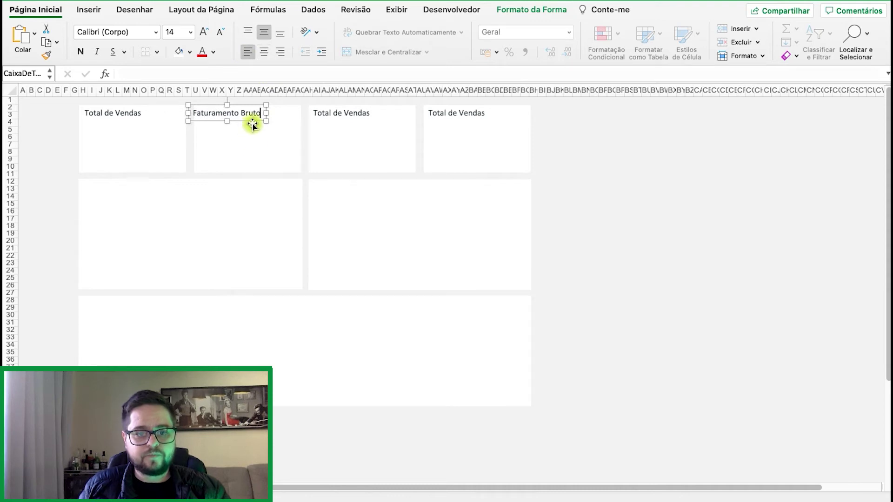
{"action": "left_click_drag", "start_coordinate": [254, 124], "coordinate": [261, 123]}
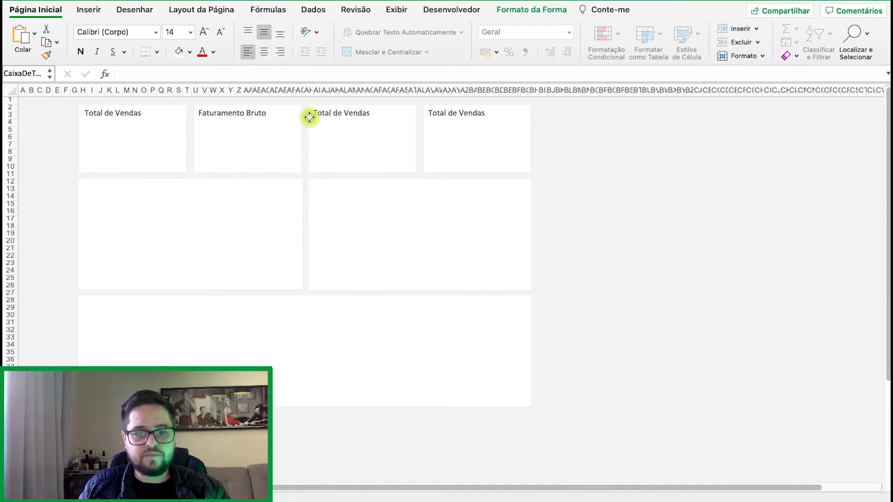
- Change the third card's title to "Faturamento Líquido", left-align it, and shift it inside the card's left edge
{"action": "left_click", "coordinate": [323, 113]}
{"action": "key", "text": "super+a"}
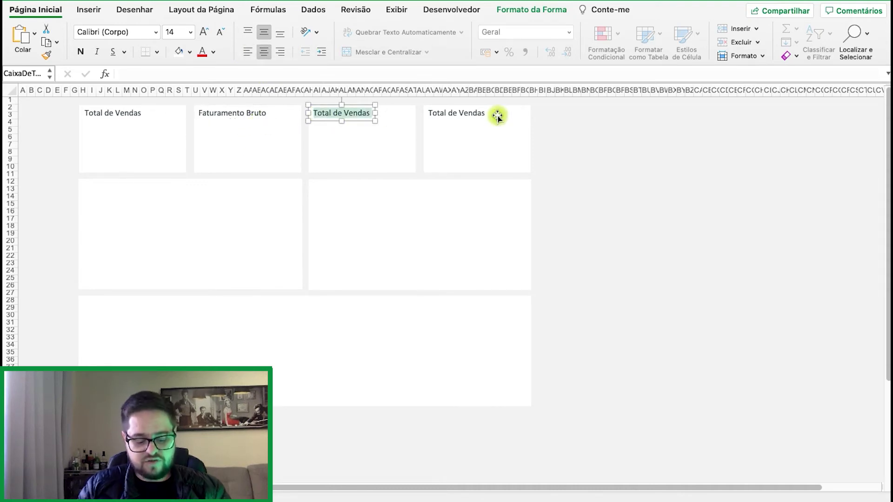
{"action": "type", "text": "Faturamento L"}
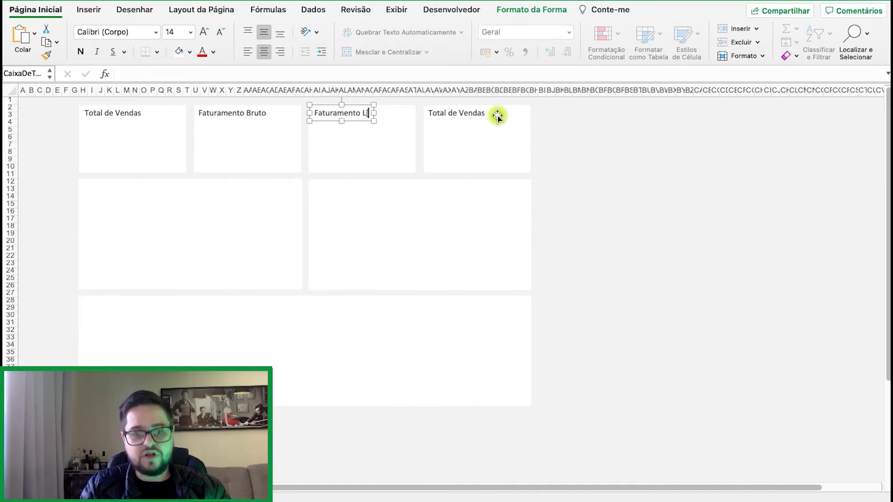
{"action": "type", "text": "íq"}
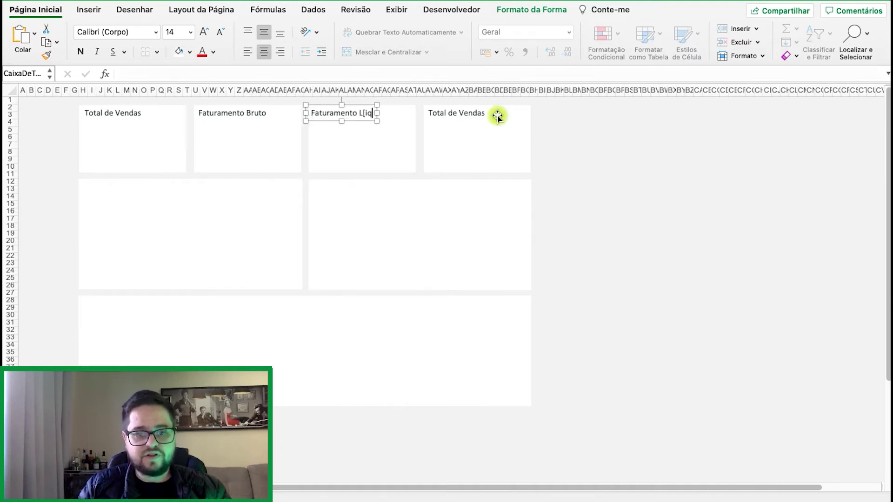
{"action": "key", "text": "BackSpace"}
{"action": "key", "text": "BackSpace"}
{"action": "key", "text": "BackSpace"}
{"action": "type", "text": "íquido"}
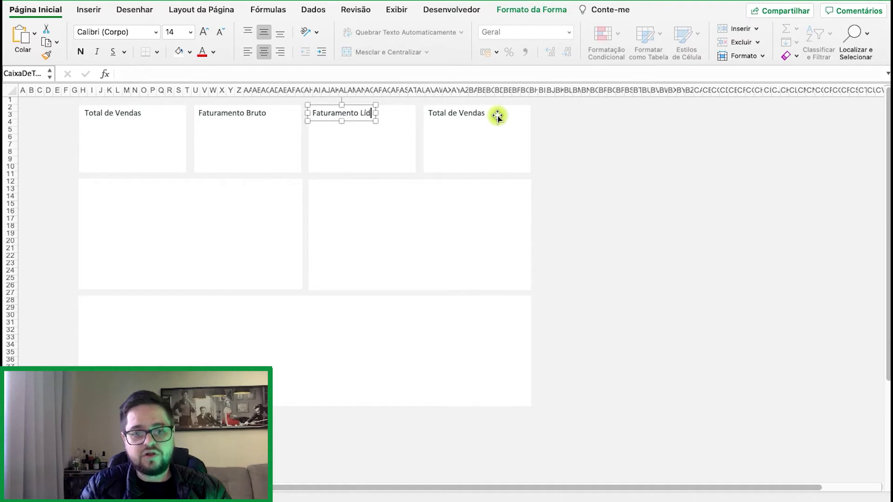
{"action": "left_click", "coordinate": [249, 51]}
{"action": "left_click_drag", "start_coordinate": [359, 120], "coordinate": [369, 120]}
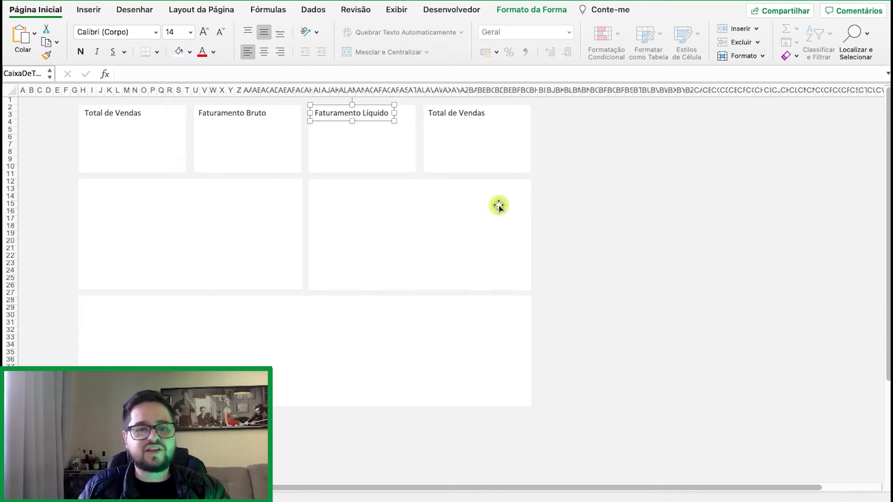
{"action": "left_click", "coordinate": [602, 168]}
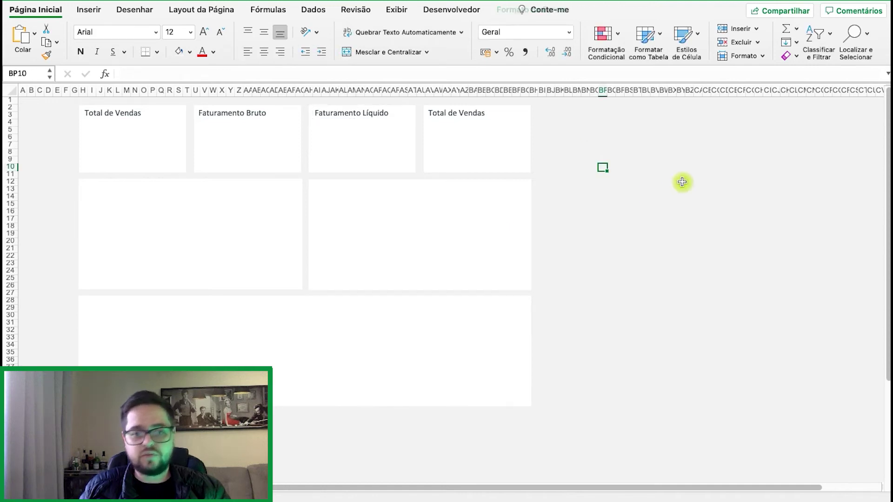
- Change the fourth card's title to "Modelos de Ganhos", left-align it, and shift it inside the card's left edge
{"action": "left_click", "coordinate": [457, 113]}
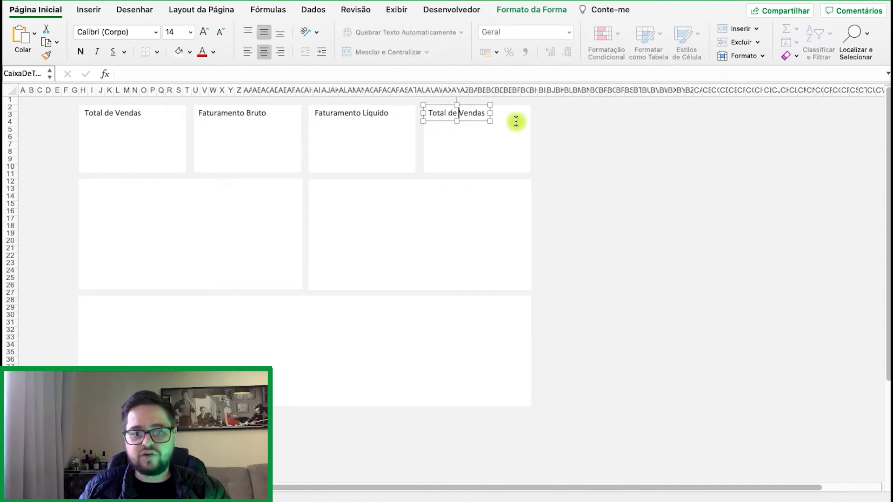
{"action": "key", "text": "super+a"}
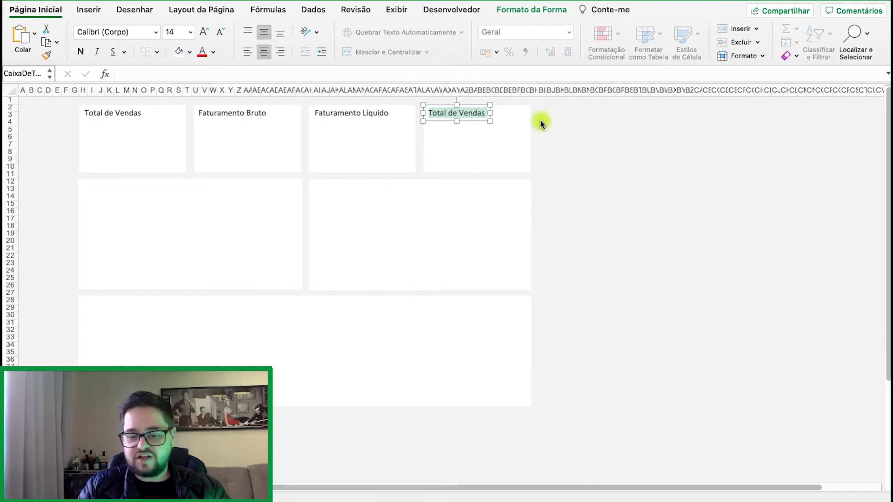
{"action": "type", "text": "Modelos"}
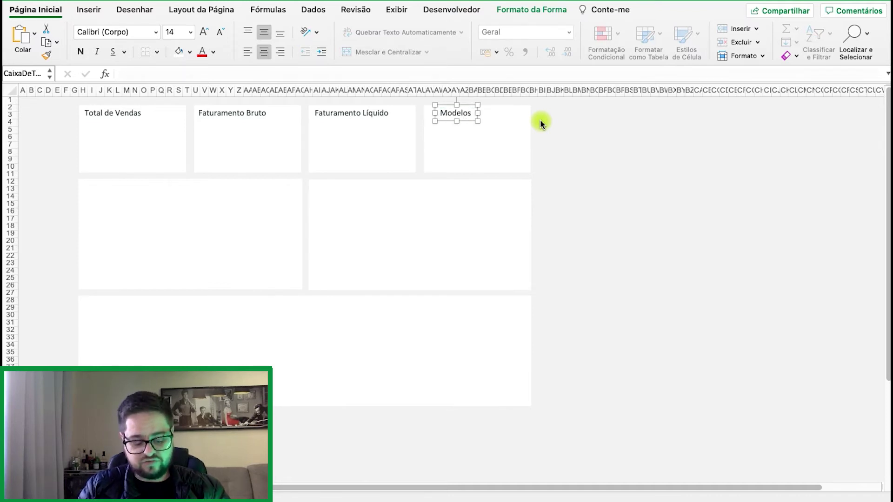
{"action": "type", "text": " de Ganhos"}
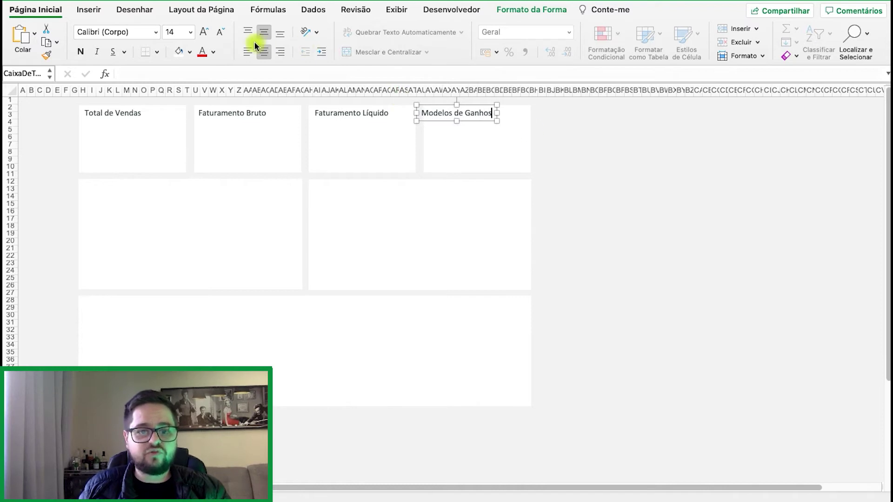
{"action": "left_click_drag", "start_coordinate": [478, 120], "coordinate": [487, 120]}
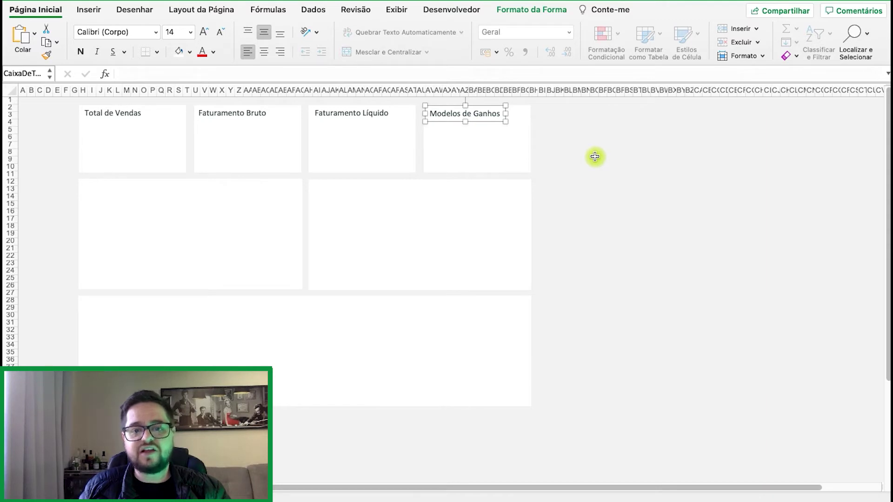
- Duplicate the "Total de Vendas" title text box and place the copy in the middle of the first card
{"action": "left_click", "coordinate": [594, 156]}
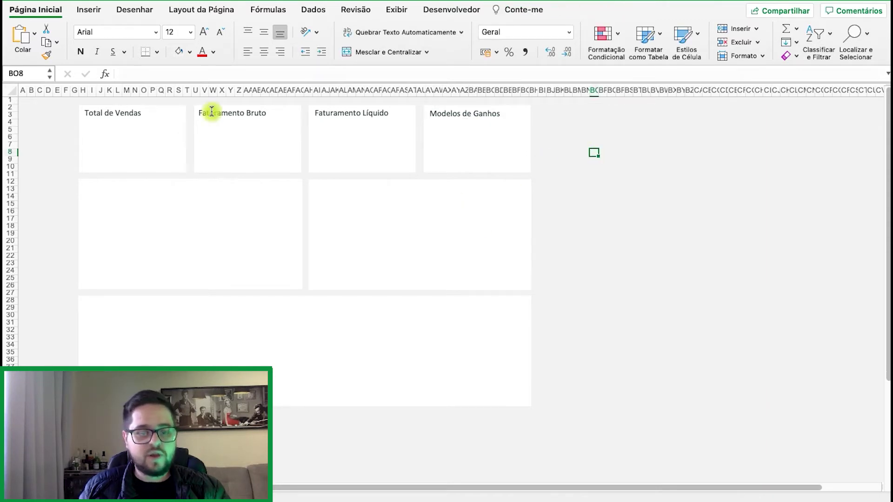
{"action": "left_click", "coordinate": [121, 116]}
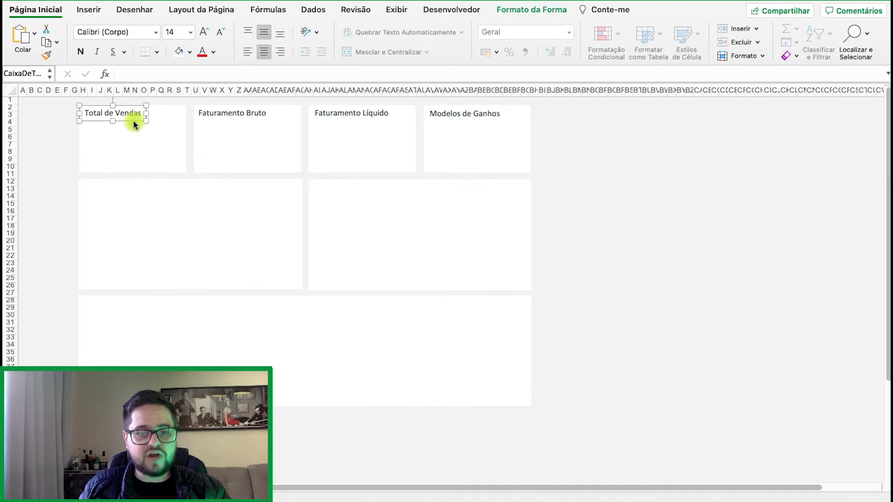
{"action": "right_click", "coordinate": [133, 120]}
{"action": "left_click", "coordinate": [166, 143]}
{"action": "left_click", "coordinate": [112, 136]}
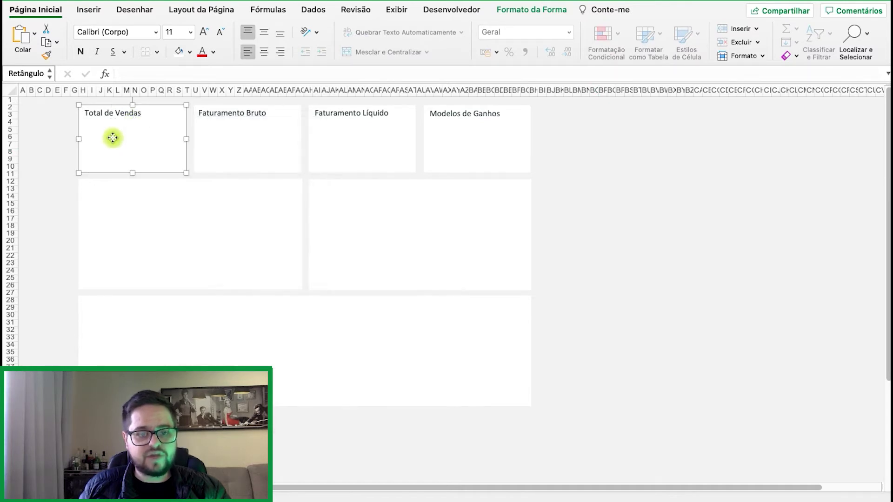
{"action": "right_click", "coordinate": [113, 136]}
{"action": "left_click", "coordinate": [154, 174]}
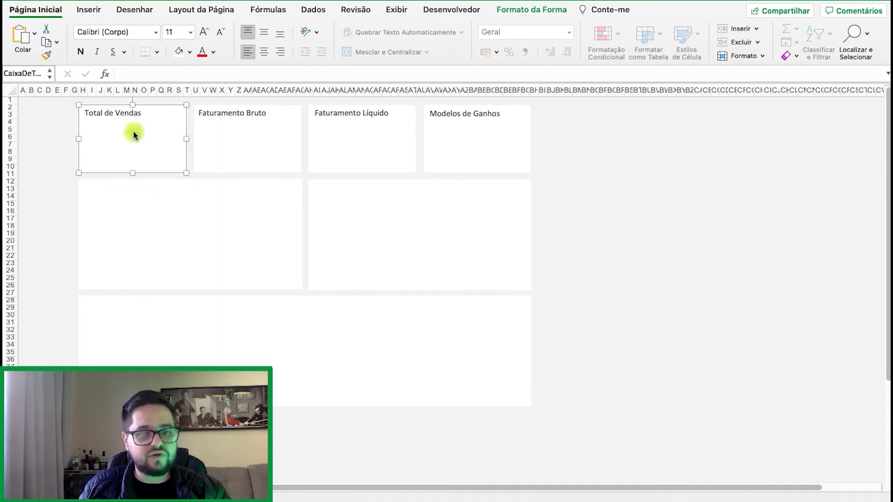
{"action": "left_click_drag", "start_coordinate": [133, 133], "coordinate": [156, 154]}
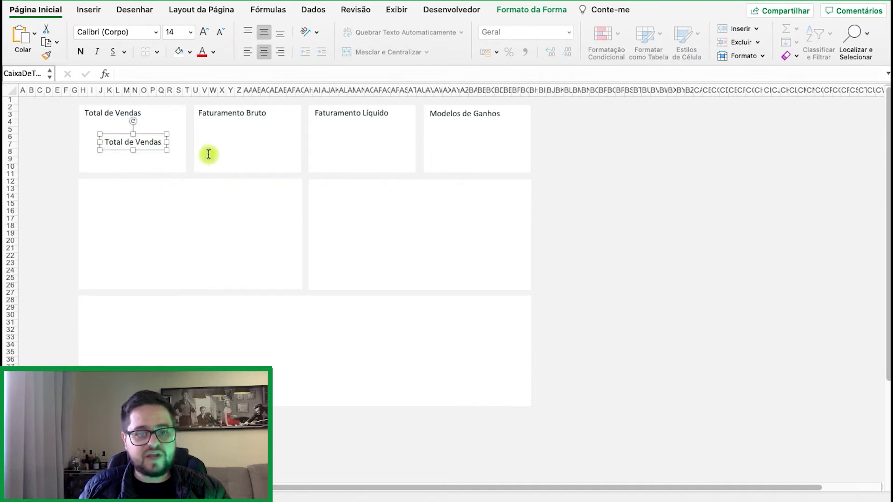
- Clear the copied text box in the first card and link it to the sales total with =Planilha5!A4
{"action": "key", "text": "super+a"}
{"action": "key", "text": "BackSpace"}
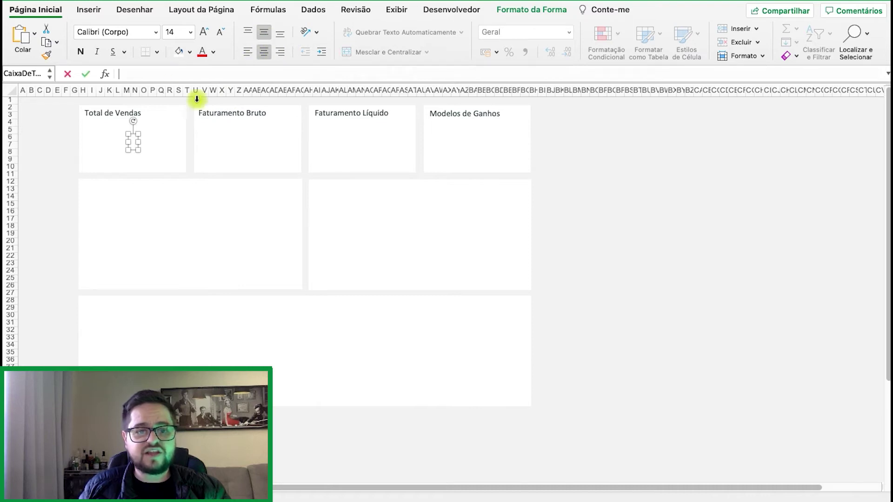
{"action": "left_click", "coordinate": [144, 74]}
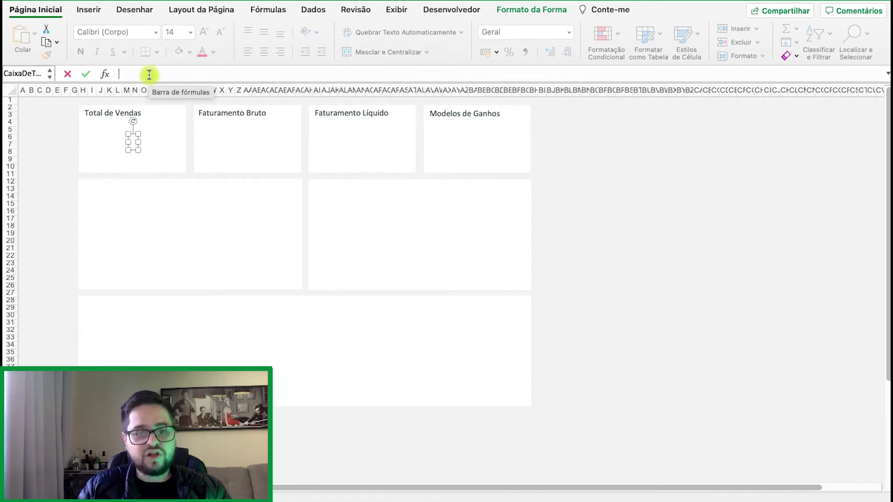
{"action": "type", "text": "="}
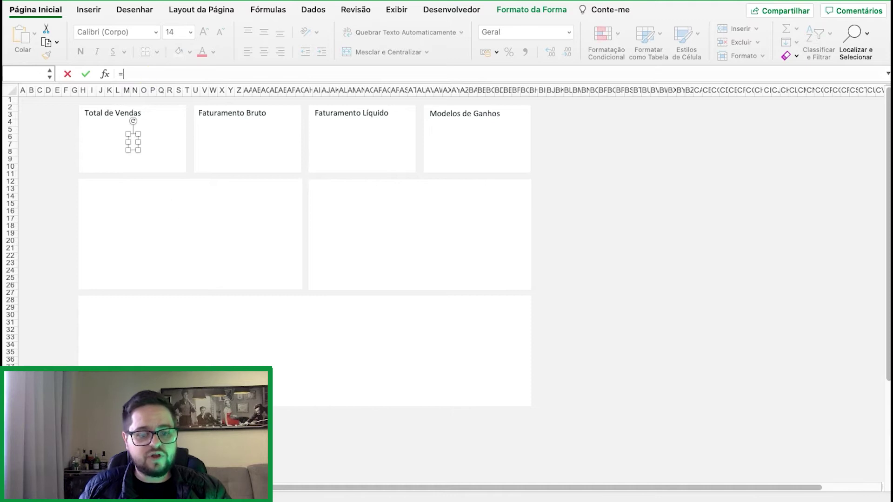
{"action": "left_click", "coordinate": [90, 494]}
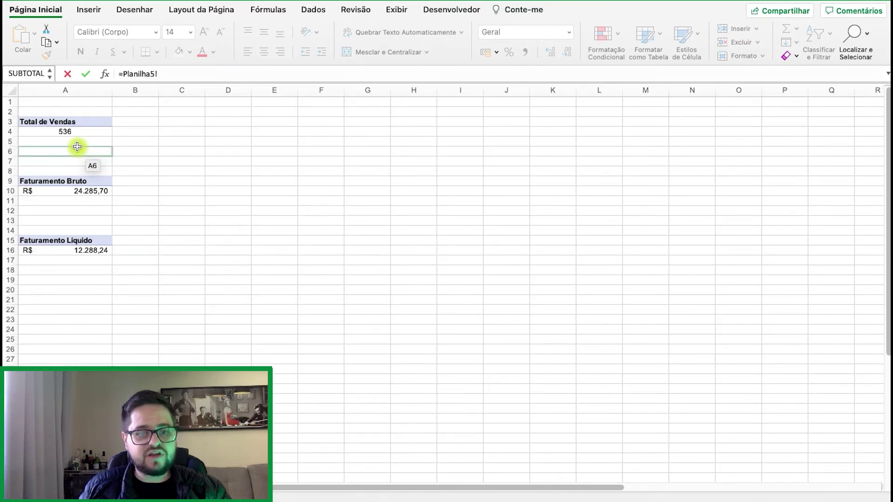
{"action": "left_click", "coordinate": [77, 144]}
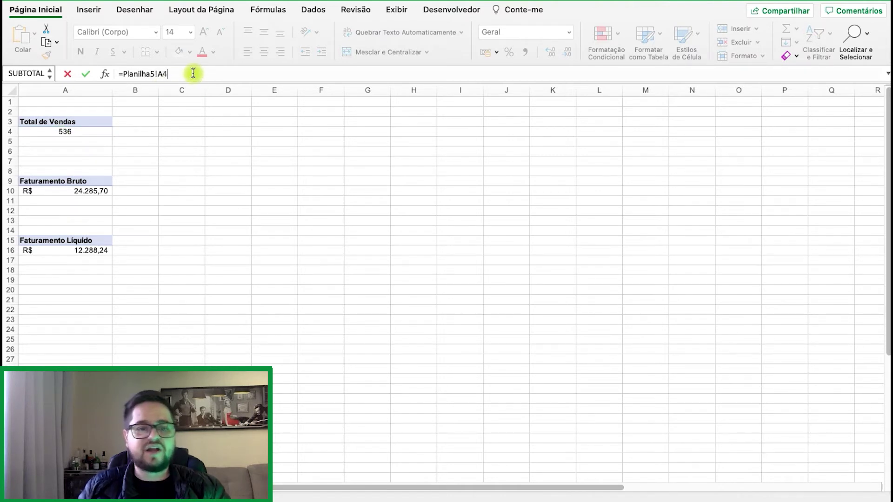
{"action": "key", "text": "Return"}
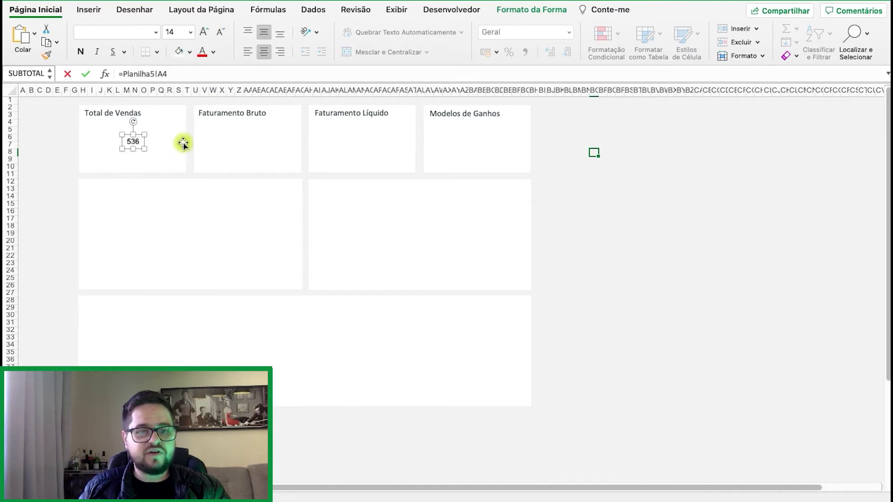
- Enlarge the first card's linked value to font size 28 and give it a dark font colour
{"action": "left_click", "coordinate": [204, 34]}
{"action": "left_click", "coordinate": [203, 34]}
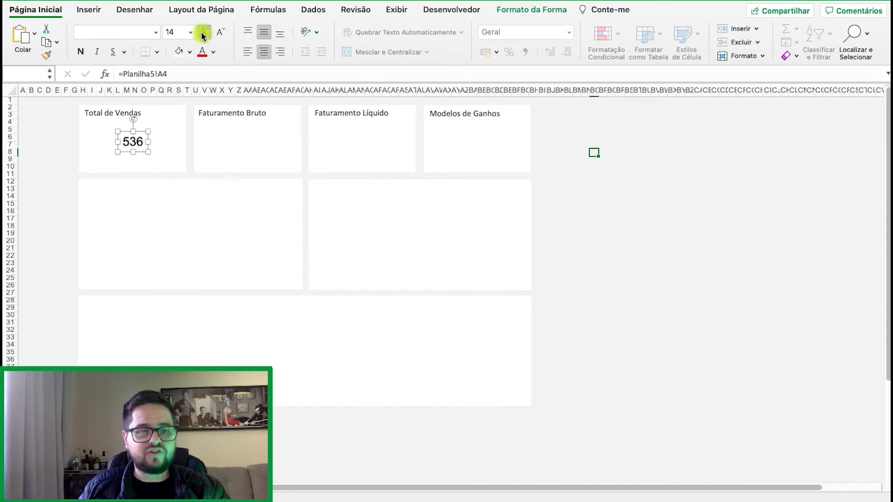
{"action": "left_click", "coordinate": [203, 33]}
{"action": "left_click", "coordinate": [203, 33]}
{"action": "left_click", "coordinate": [217, 35]}
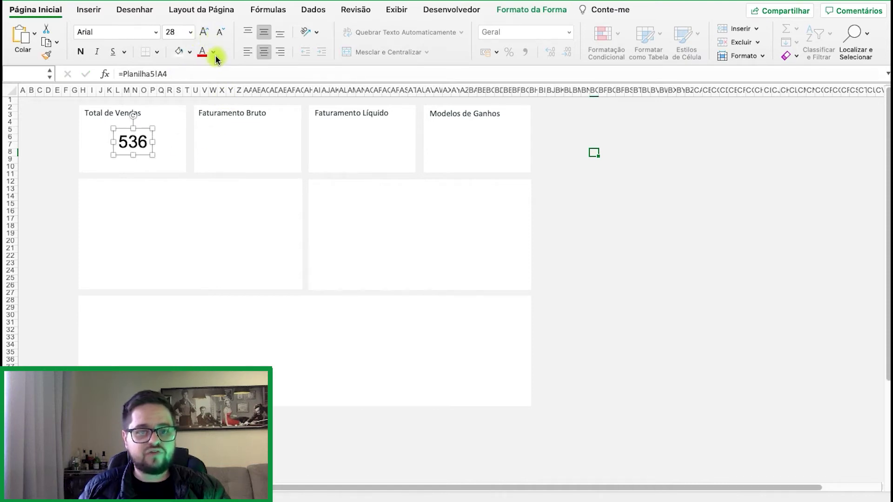
{"action": "left_click", "coordinate": [214, 53]}
{"action": "left_click", "coordinate": [206, 226]}
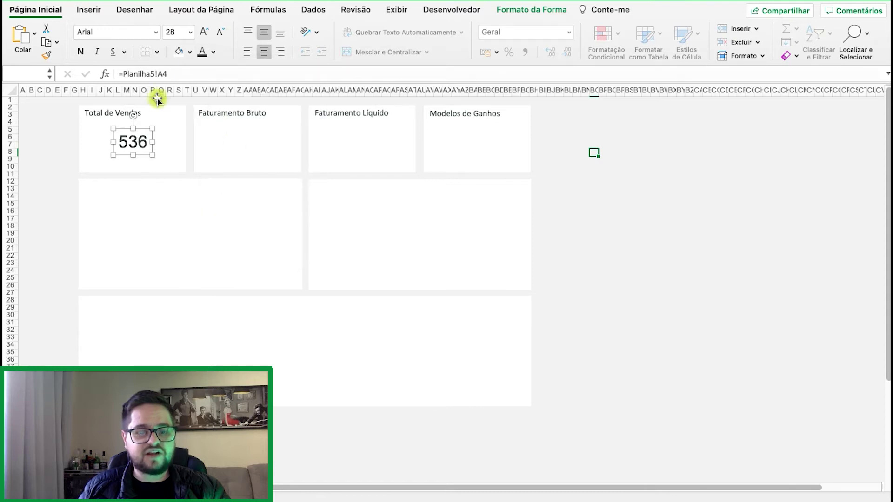
{"action": "right_click", "coordinate": [144, 147]}
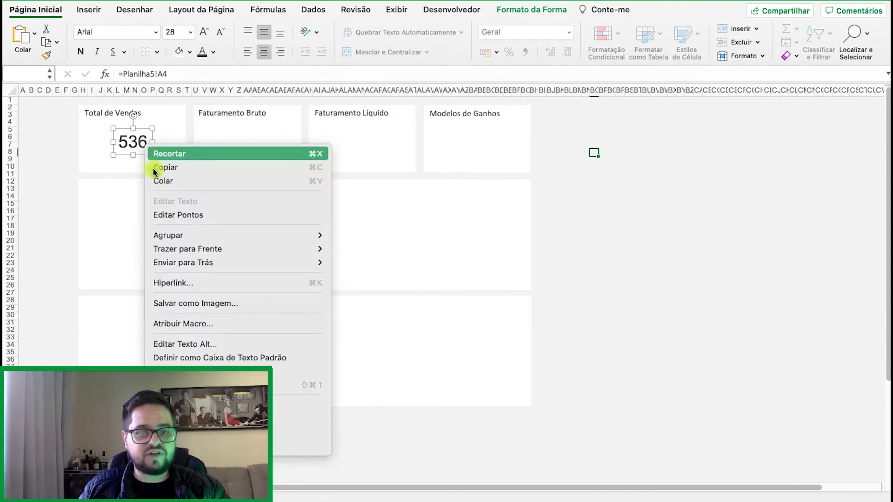
{"action": "left_click", "coordinate": [190, 176]}
{"action": "right_click", "coordinate": [239, 139]}
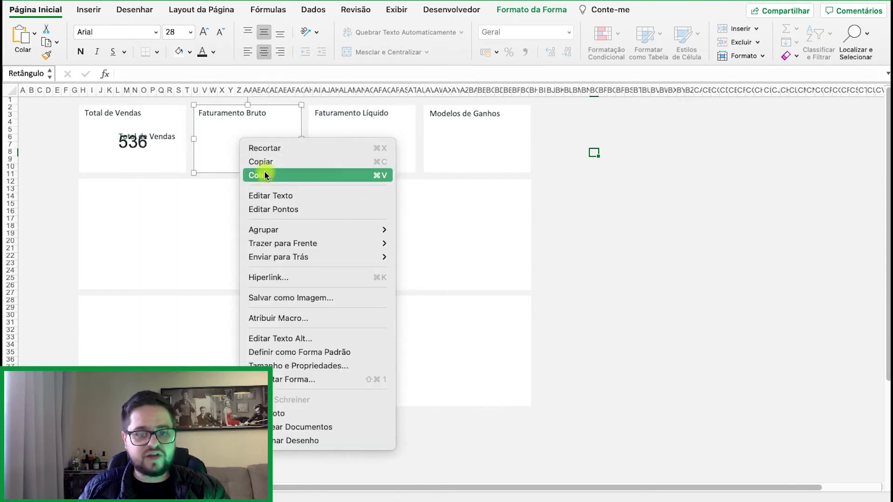
{"action": "left_click", "coordinate": [165, 145]}
{"action": "left_click", "coordinate": [167, 145]}
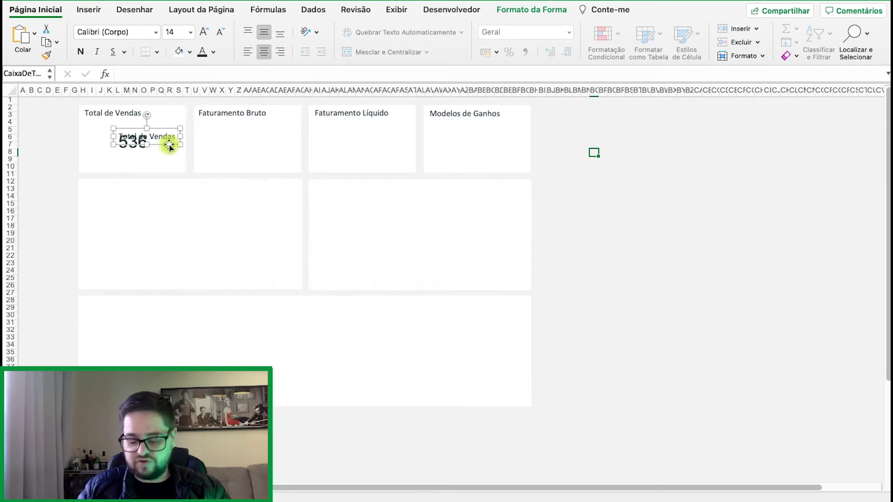
{"action": "key", "text": "Delete"}
- Copy the first card's linked value box and paste it onto the "Faturamento Bruto" and "Faturamento Líquido" cards
{"action": "left_click", "coordinate": [141, 144]}
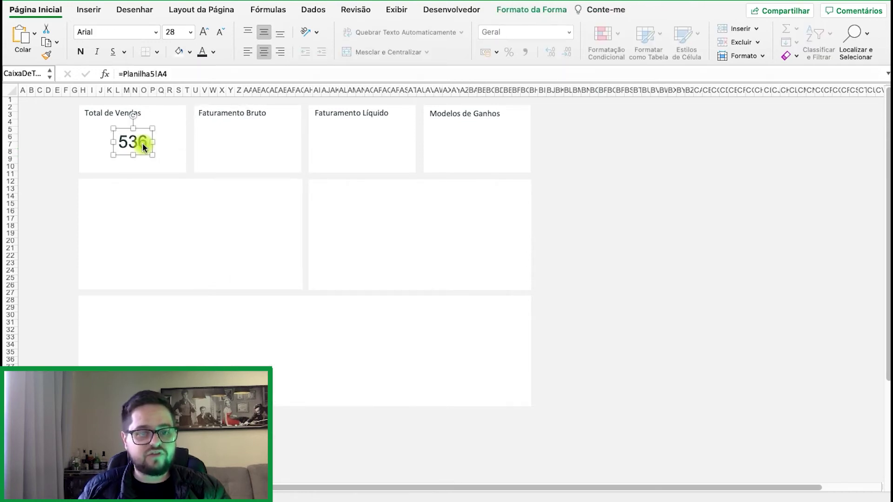
{"action": "right_click", "coordinate": [142, 144]}
{"action": "left_click", "coordinate": [219, 165]}
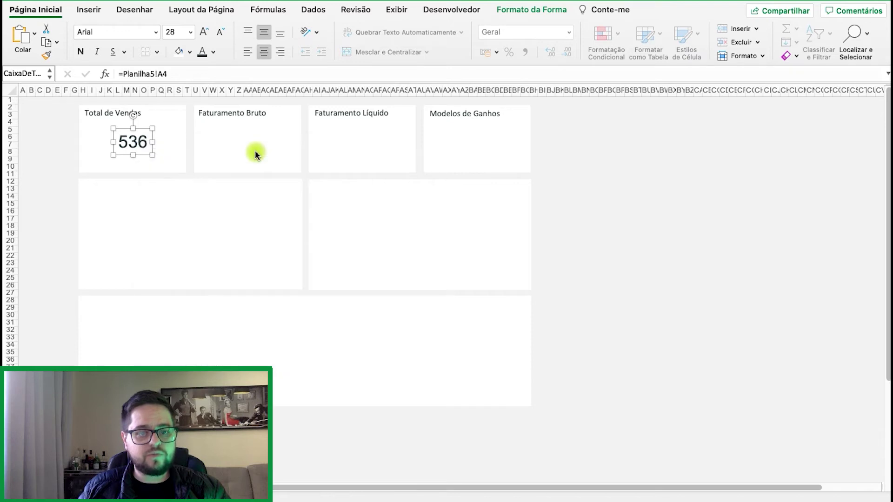
{"action": "left_click", "coordinate": [254, 149]}
{"action": "right_click", "coordinate": [253, 143]}
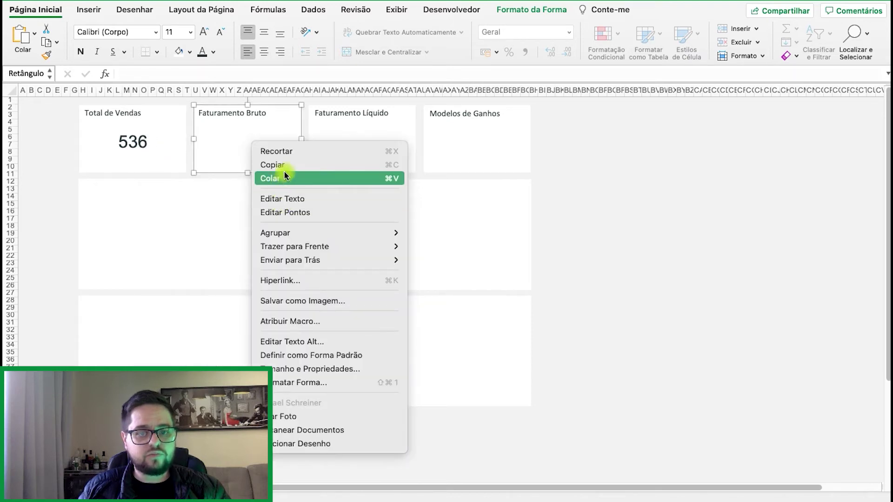
{"action": "left_click", "coordinate": [283, 179]}
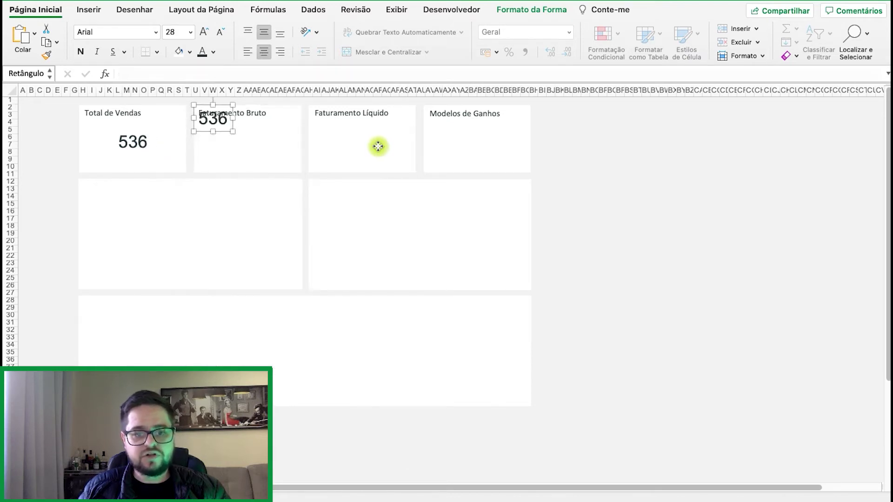
{"action": "left_click", "coordinate": [378, 146]}
{"action": "right_click", "coordinate": [378, 147]}
{"action": "left_click", "coordinate": [393, 179]}
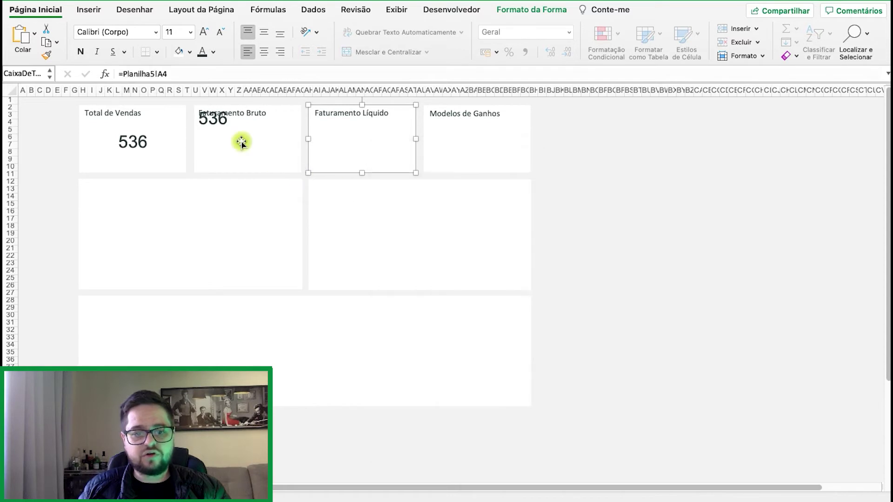
- Center the pasted value boxes within the second and third cards, level with the first card's value
{"action": "left_click_drag", "start_coordinate": [223, 124], "coordinate": [257, 151]}
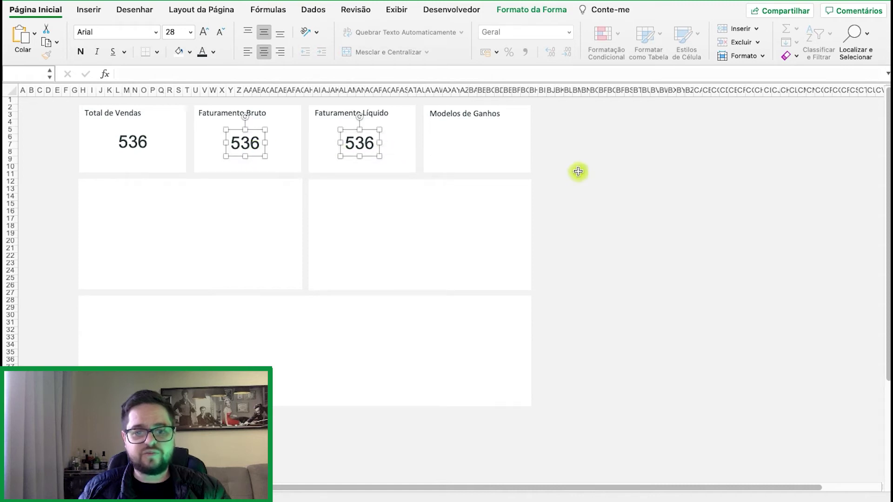
{"action": "left_click", "coordinate": [628, 188]}
{"action": "left_click_drag", "start_coordinate": [369, 143], "coordinate": [376, 146]}
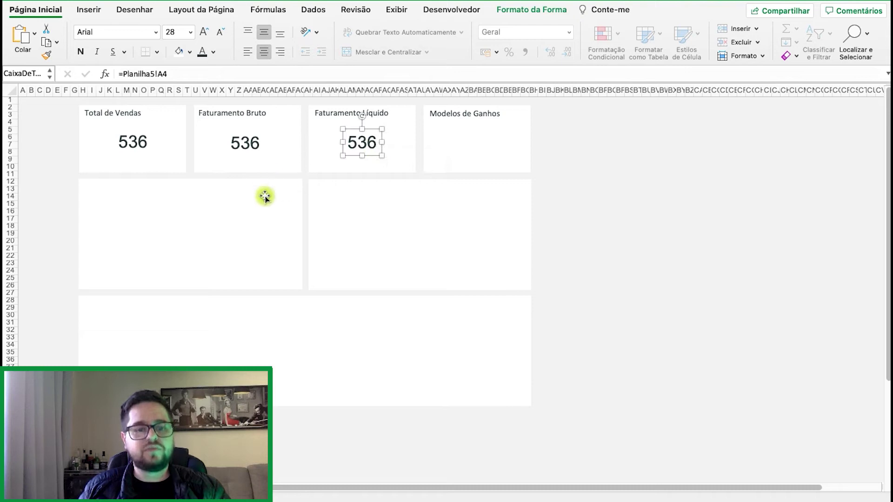
{"action": "left_click", "coordinate": [666, 240]}
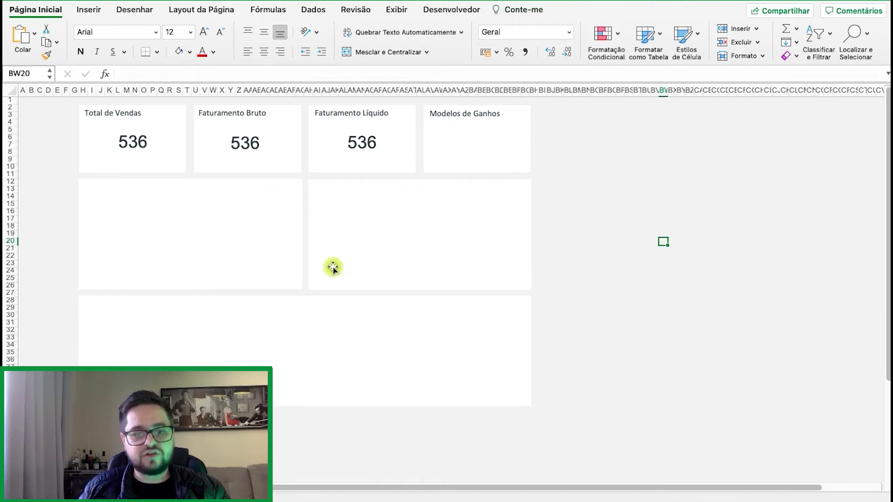
{"action": "left_click_drag", "start_coordinate": [251, 148], "coordinate": [255, 150]}
{"action": "left_click", "coordinate": [623, 221]}
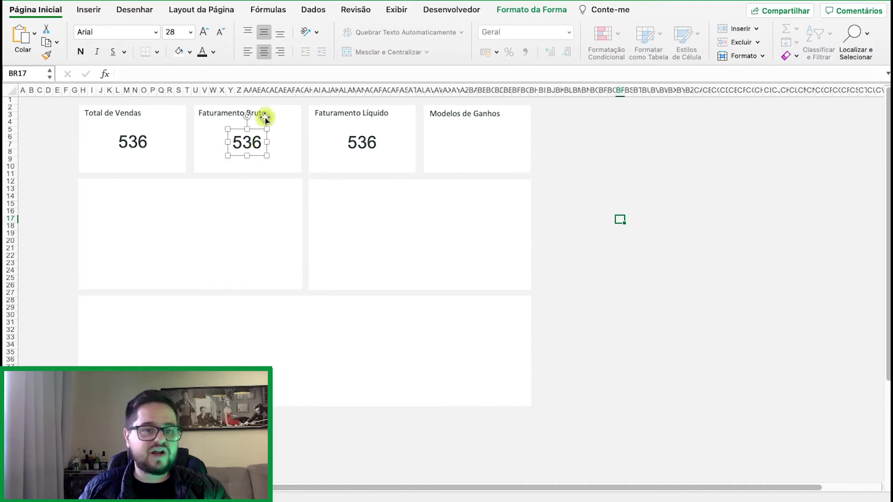
- Find the revenue cells on the pivot table sheet and link the "Faturamento Bruto" value box to =Planilha5!A10
{"action": "left_click", "coordinate": [175, 497]}
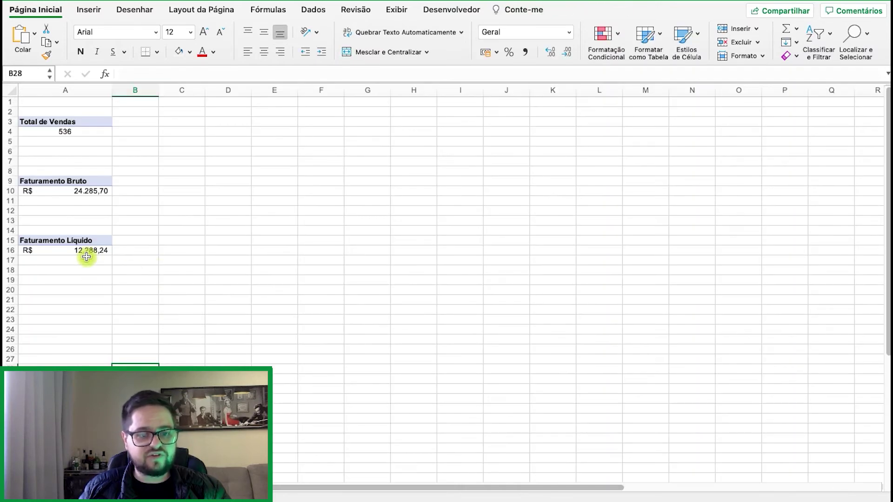
{"action": "left_click", "coordinate": [64, 194]}
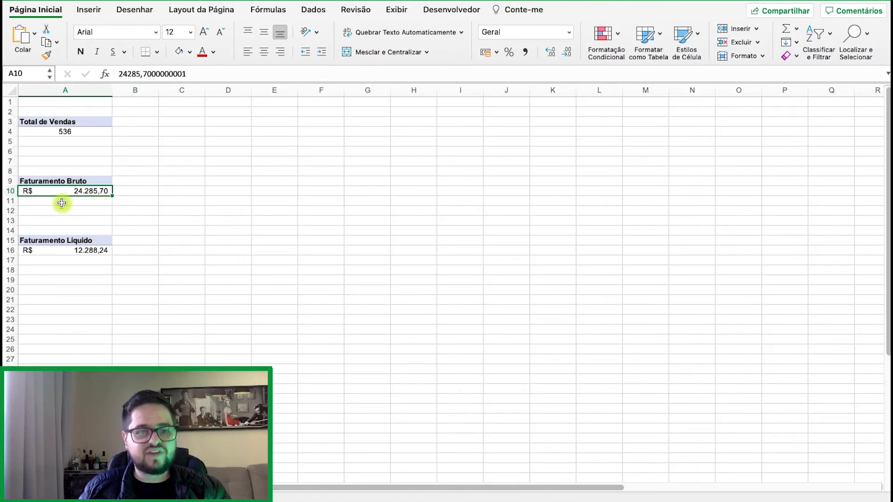
{"action": "left_click", "coordinate": [55, 252]}
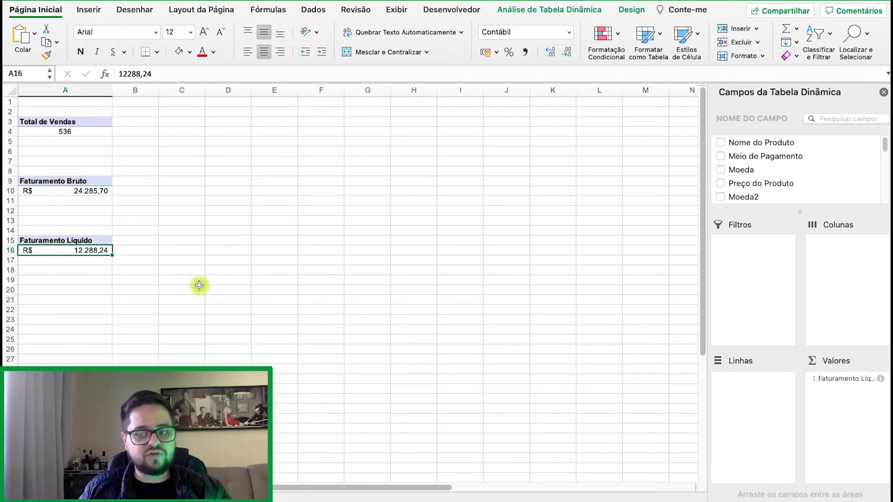
{"action": "key", "text": "ctrl+Page_Down"}
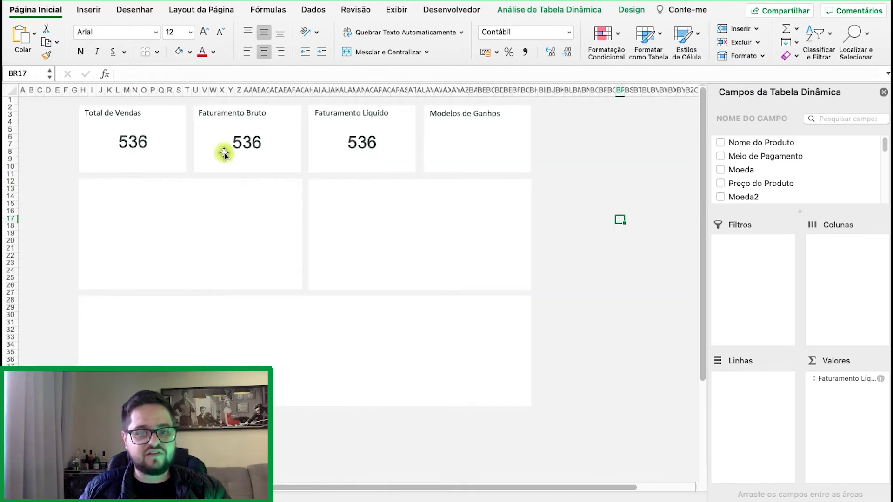
{"action": "left_click", "coordinate": [245, 142]}
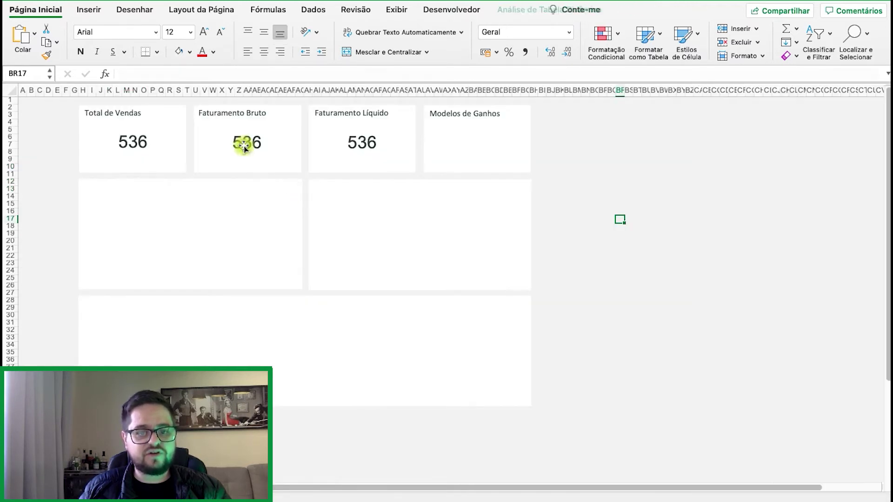
{"action": "left_click", "coordinate": [205, 72]}
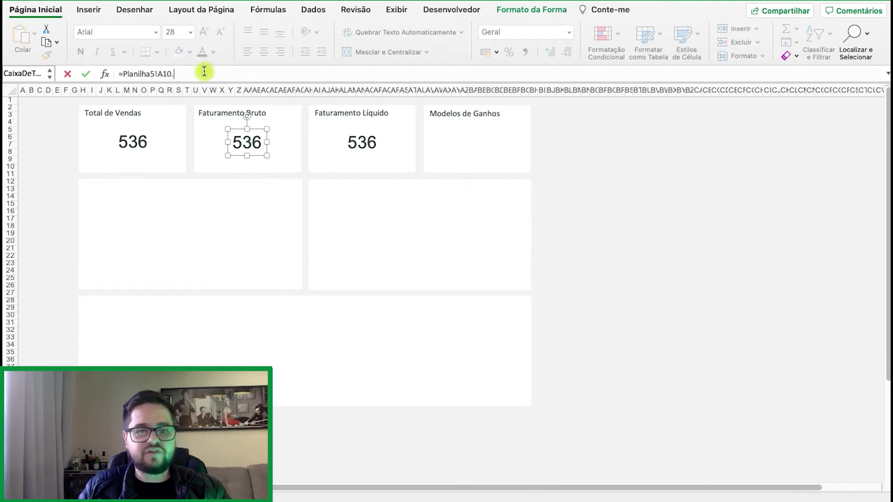
{"action": "key", "text": "Return"}
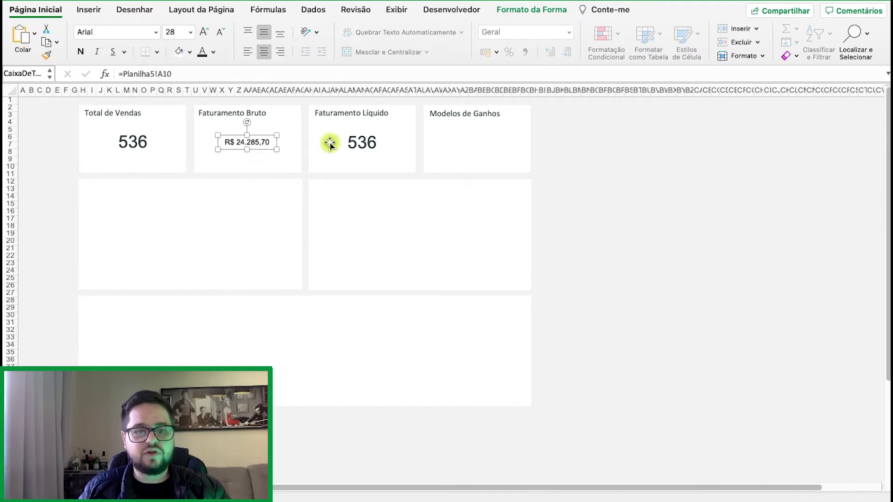
- Link the "Faturamento Líquido" card's value box to =Planilha5!A16
{"action": "left_click", "coordinate": [360, 143]}
{"action": "type", "text": "16"}
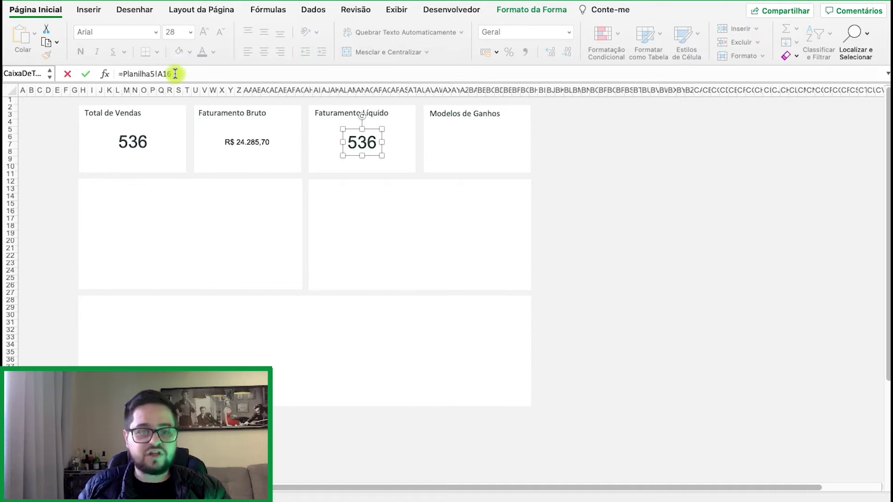
{"action": "key", "text": "Return"}
- Copy the "Total de Vendas" value's formatting to the "Faturamento Bruto" value, narrow its box to wrap onto two lines and reduce its font size
{"action": "left_click", "coordinate": [133, 142]}
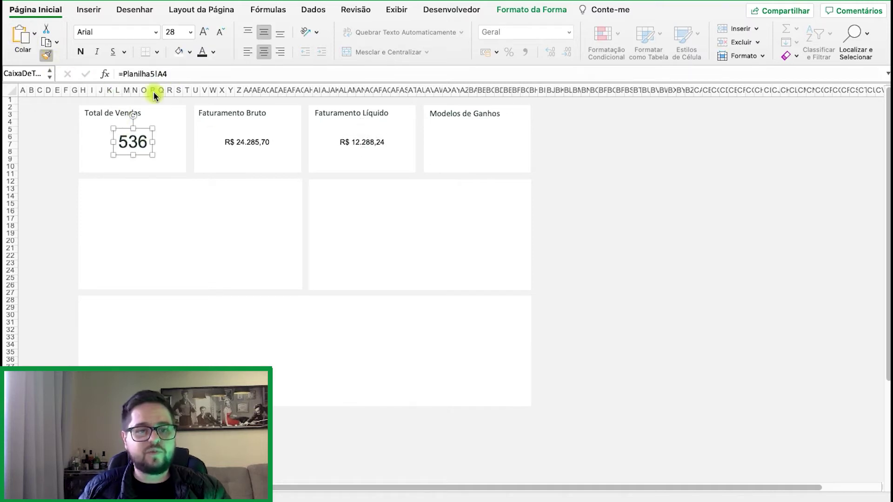
{"action": "left_click", "coordinate": [255, 146]}
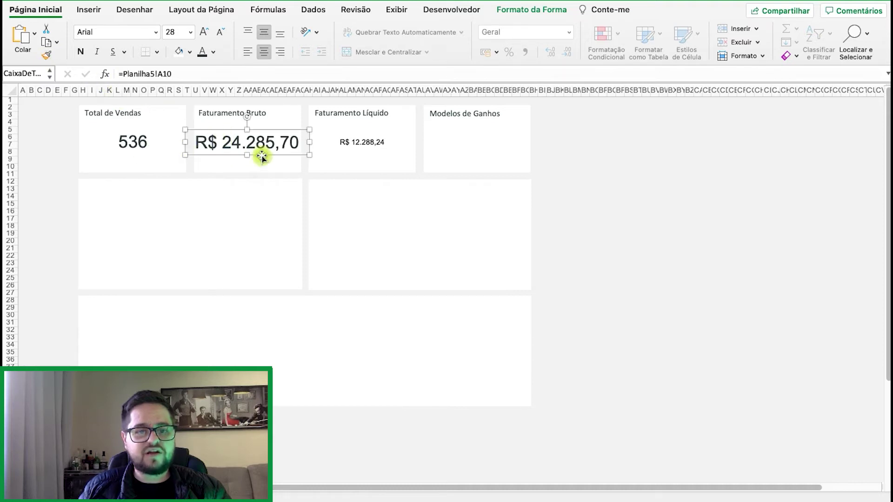
{"action": "left_click_drag", "start_coordinate": [185, 142], "coordinate": [193, 142]}
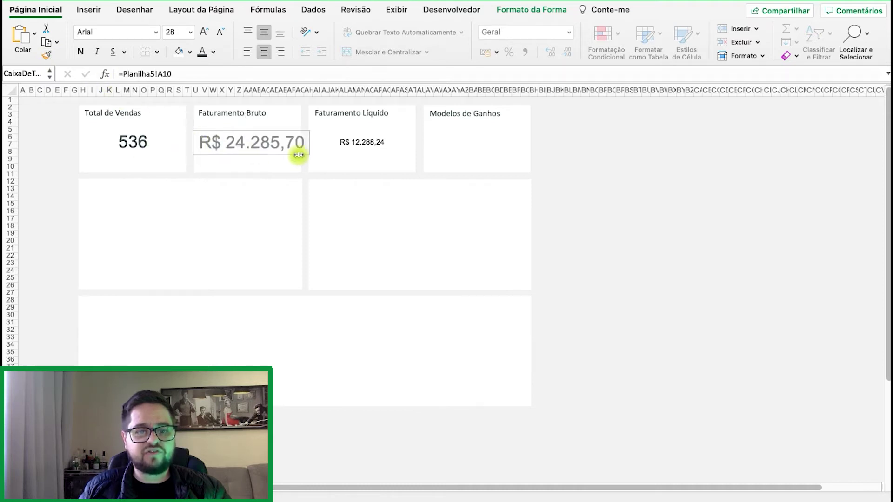
{"action": "left_click_drag", "start_coordinate": [313, 142], "coordinate": [272, 150]}
{"action": "left_click", "coordinate": [224, 32]}
- Increase the "Faturamento Líquido" value's font size to 24
{"action": "left_click", "coordinate": [376, 141]}
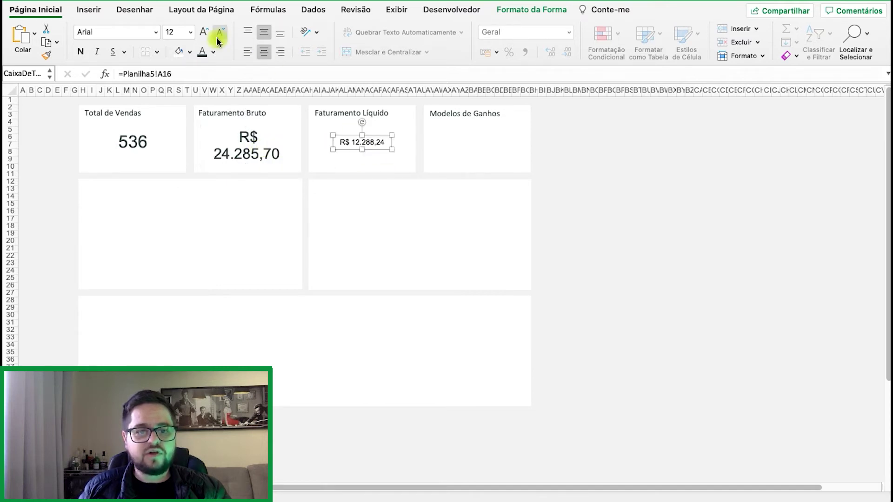
{"action": "left_click", "coordinate": [206, 36]}
{"action": "left_click", "coordinate": [206, 37]}
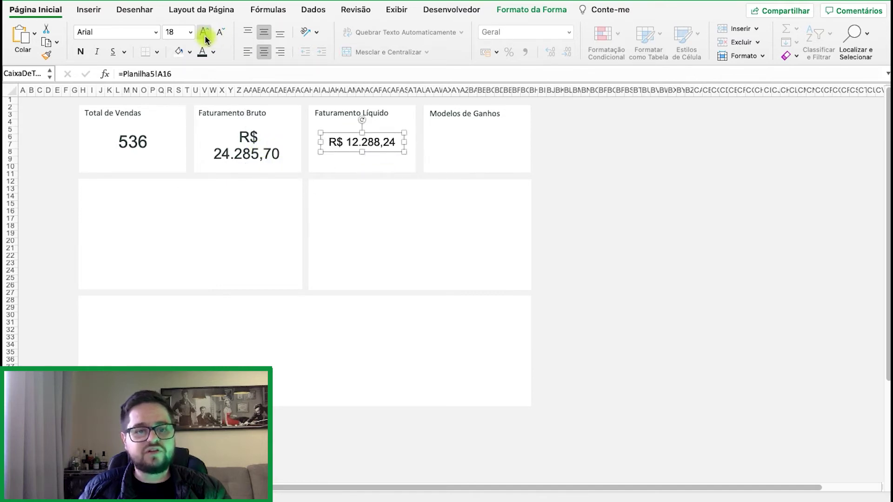
{"action": "left_click", "coordinate": [205, 37]}
{"action": "left_click", "coordinate": [205, 37]}
{"action": "left_click", "coordinate": [205, 37]}
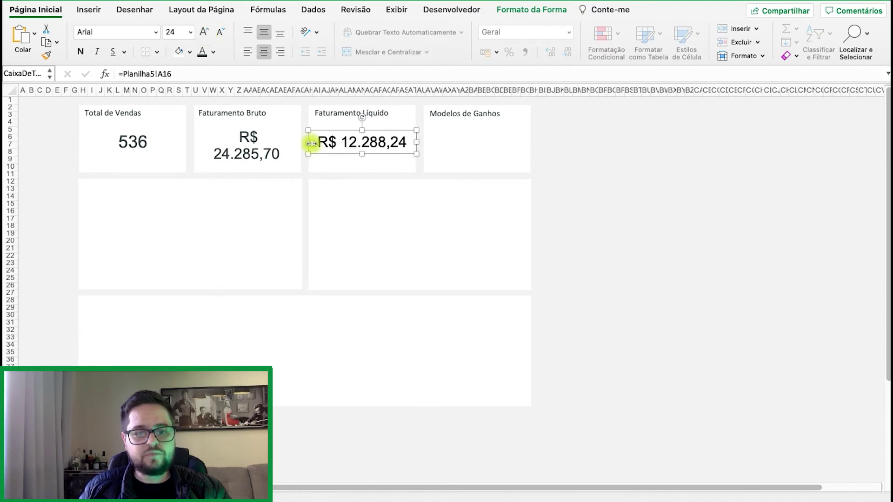
- Narrow the "Faturamento Líquido" value box so the amount wraps onto two lines, and match its font colour to the other cards
{"action": "left_click_drag", "start_coordinate": [313, 144], "coordinate": [317, 144]}
{"action": "left_click_drag", "start_coordinate": [420, 142], "coordinate": [390, 150]}
{"action": "left_click", "coordinate": [585, 169]}
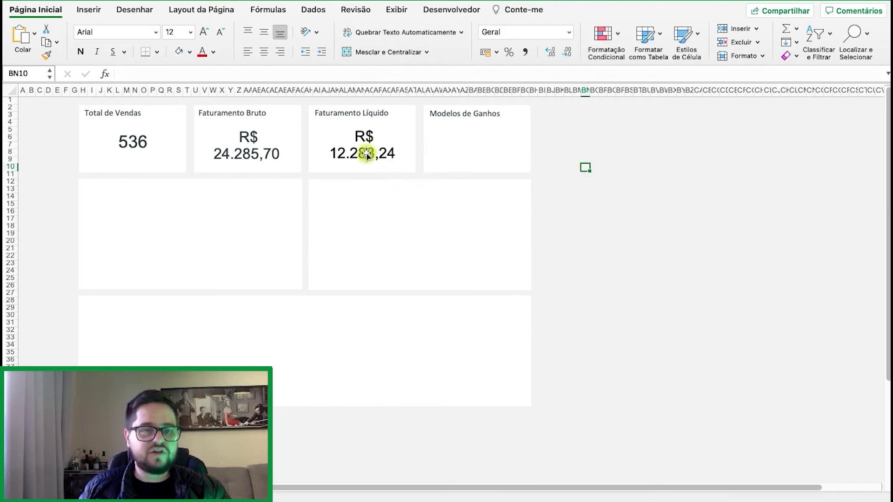
{"action": "left_click", "coordinate": [355, 135]}
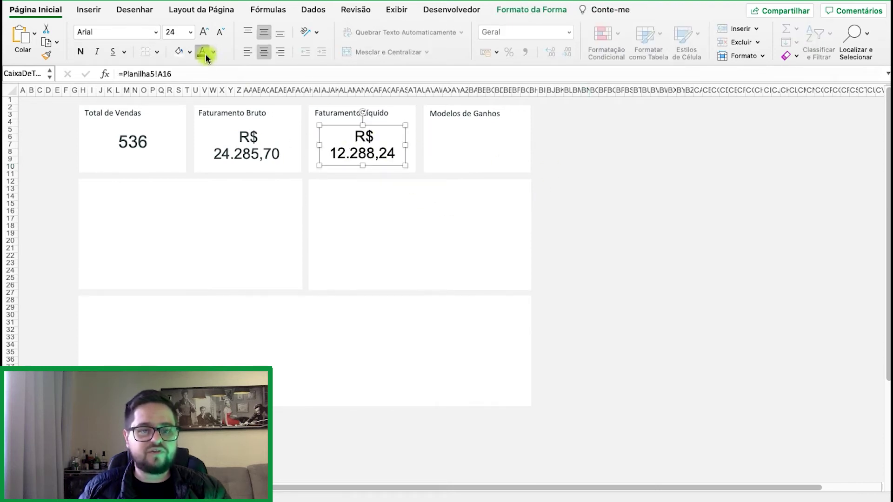
{"action": "left_click", "coordinate": [620, 189]}
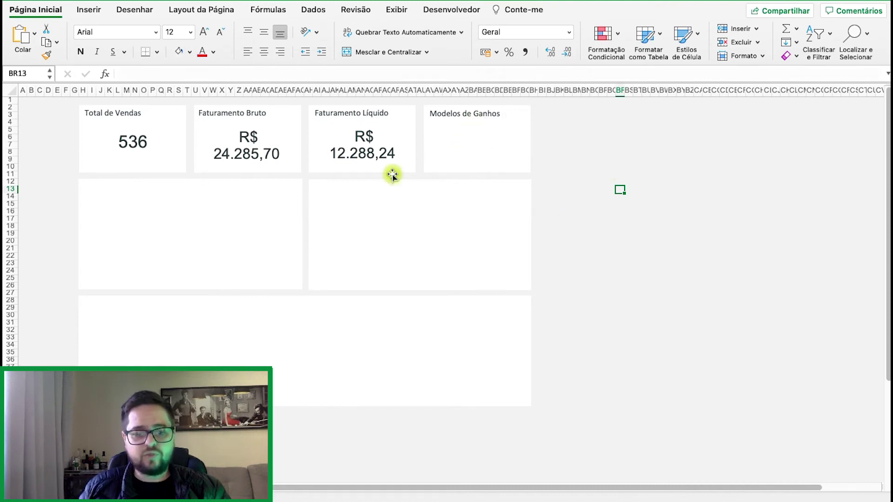
- Examine the commission origin column and its filter values on the sales data sheet
{"action": "left_click", "coordinate": [93, 496]}
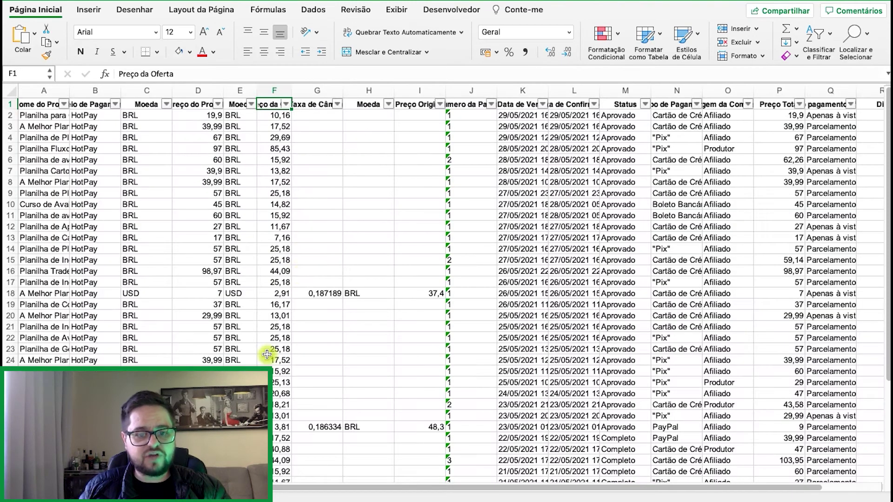
{"action": "left_click", "coordinate": [733, 159]}
{"action": "left_click", "coordinate": [735, 116]}
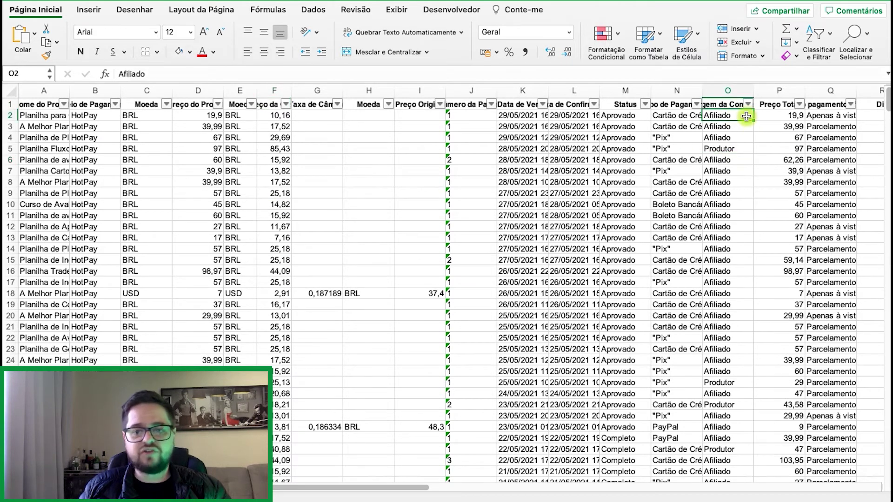
{"action": "left_click", "coordinate": [748, 104]}
{"action": "left_click", "coordinate": [372, 321]}
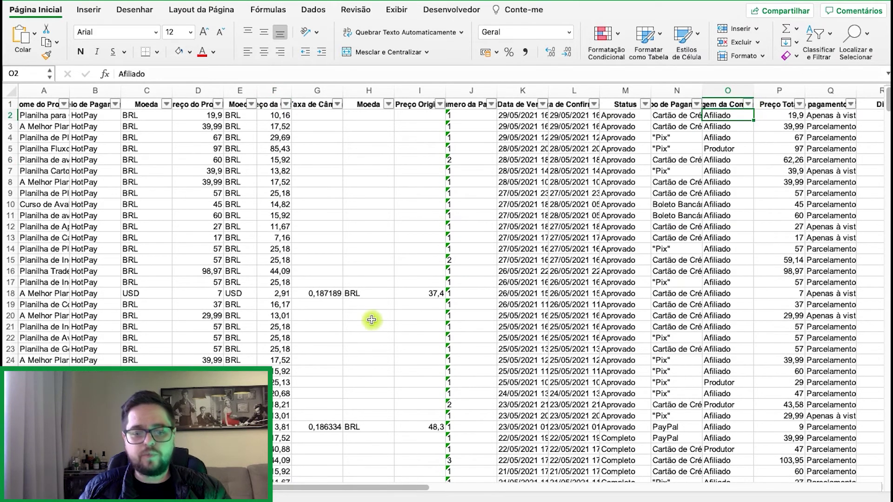
{"action": "left_click", "coordinate": [368, 338]}
- Copy the "Faturamento Líquido" pivot table and paste it at cell A19 of the same sheet
{"action": "key", "text": "ctrl+Page_Up"}
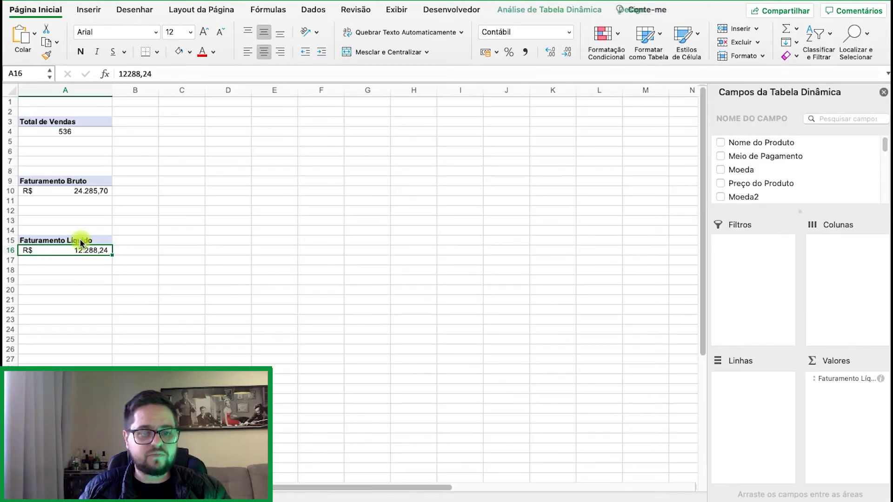
{"action": "left_click_drag", "start_coordinate": [79, 240], "coordinate": [121, 263]}
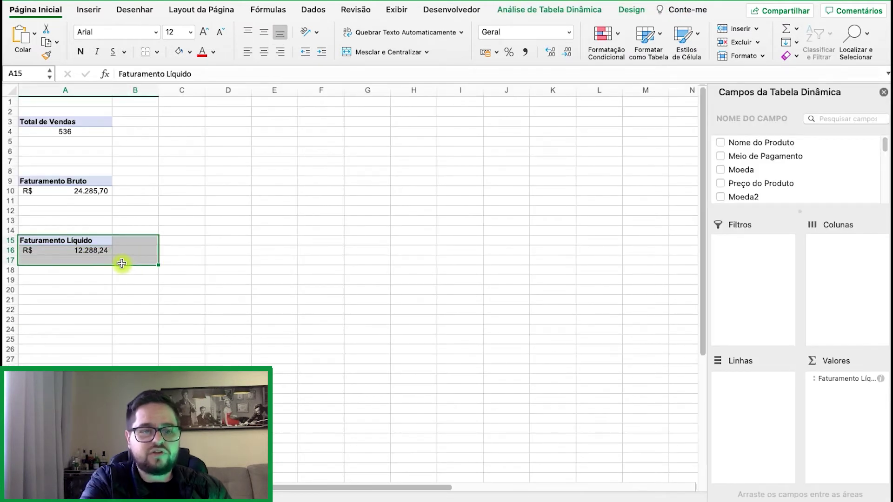
{"action": "key", "text": "super+c"}
{"action": "left_click", "coordinate": [74, 278]}
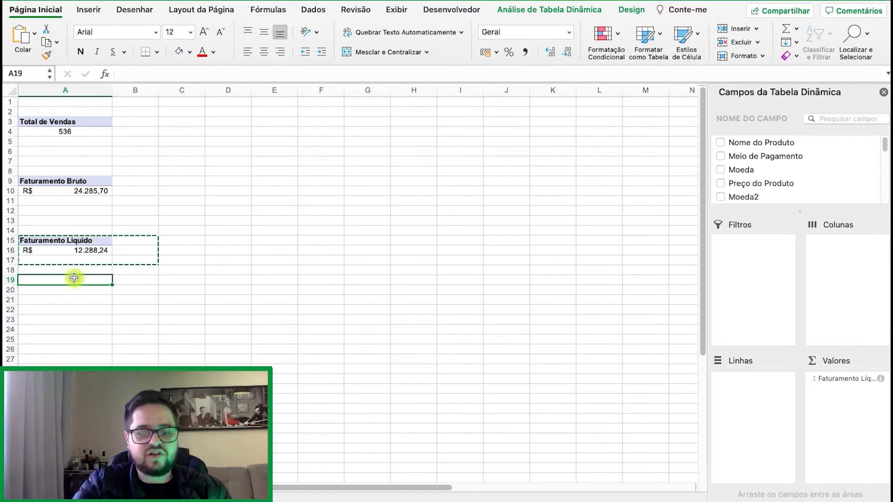
{"action": "key", "text": "super+v"}
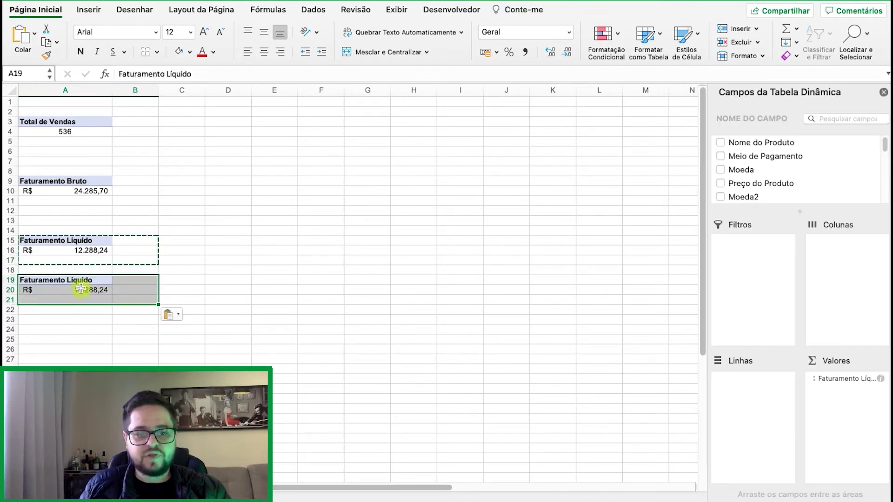
- Add "Origem da Comissão" to the rows of the copied pivot table and autofit column B
{"action": "left_click", "coordinate": [84, 290]}
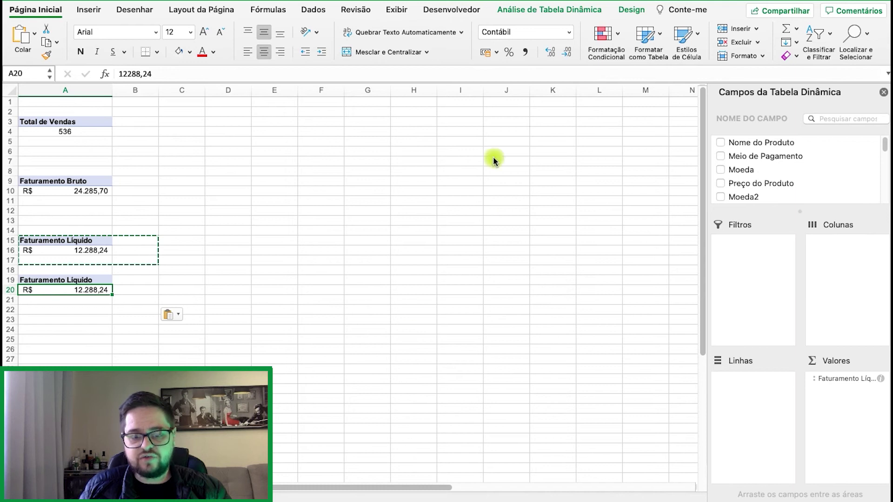
{"action": "left_click", "coordinate": [720, 105]}
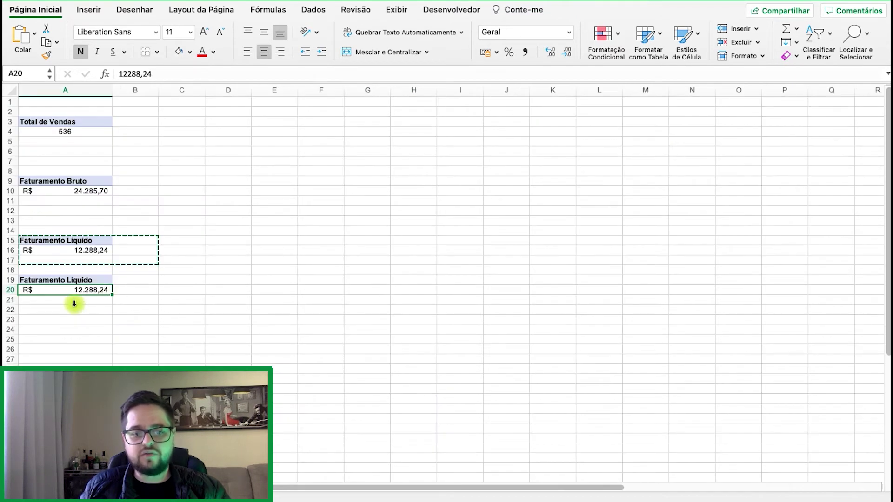
{"action": "left_click", "coordinate": [75, 290]}
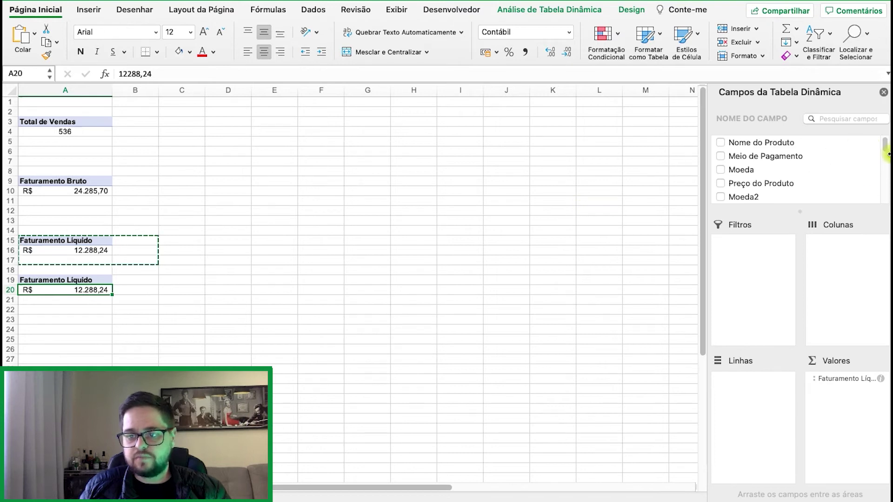
{"action": "left_click_drag", "start_coordinate": [886, 148], "coordinate": [884, 186]}
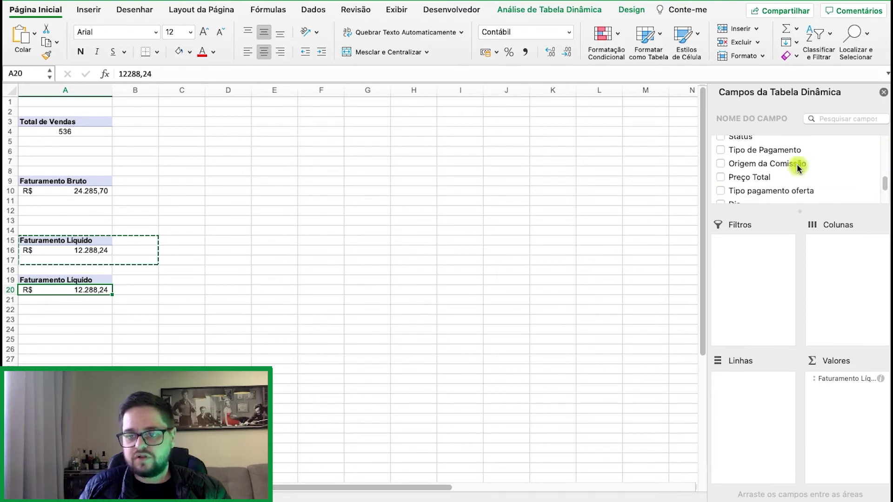
{"action": "left_click_drag", "start_coordinate": [797, 167], "coordinate": [753, 386]}
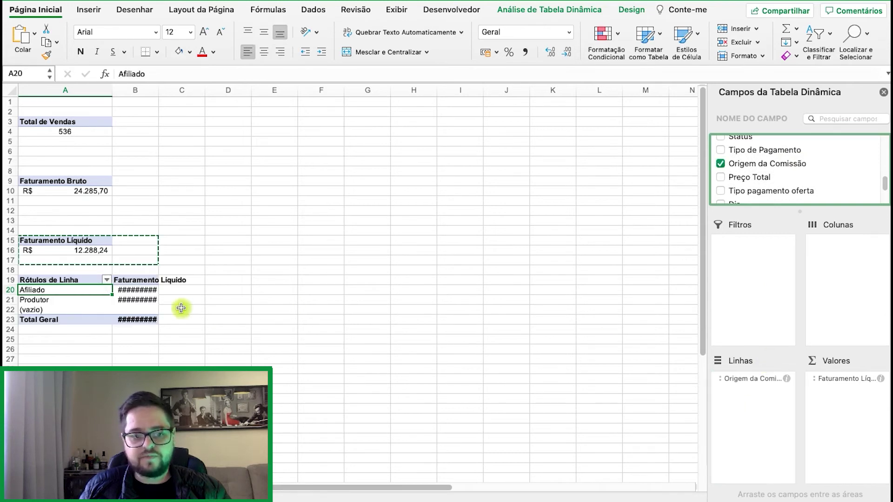
{"action": "double_click", "coordinate": [159, 90]}
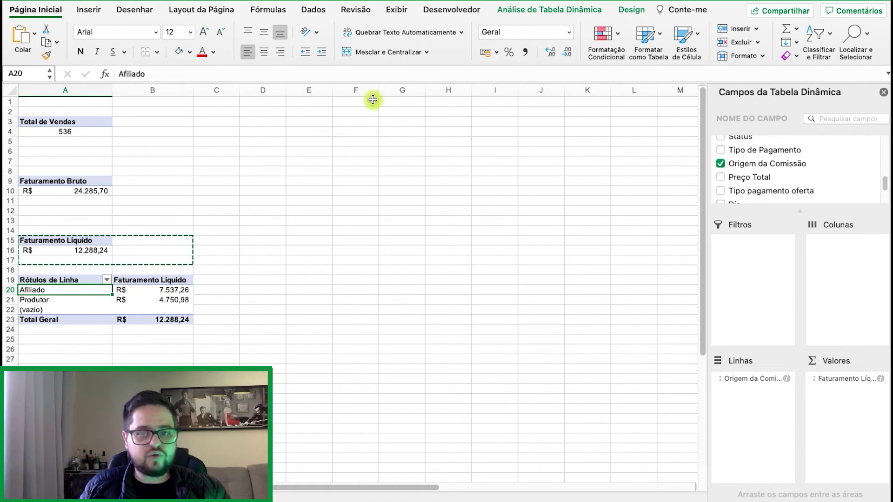
- Turn off the grand totals of the commission-origin pivot table and insert a pie chart from it
{"action": "left_click", "coordinate": [629, 10]}
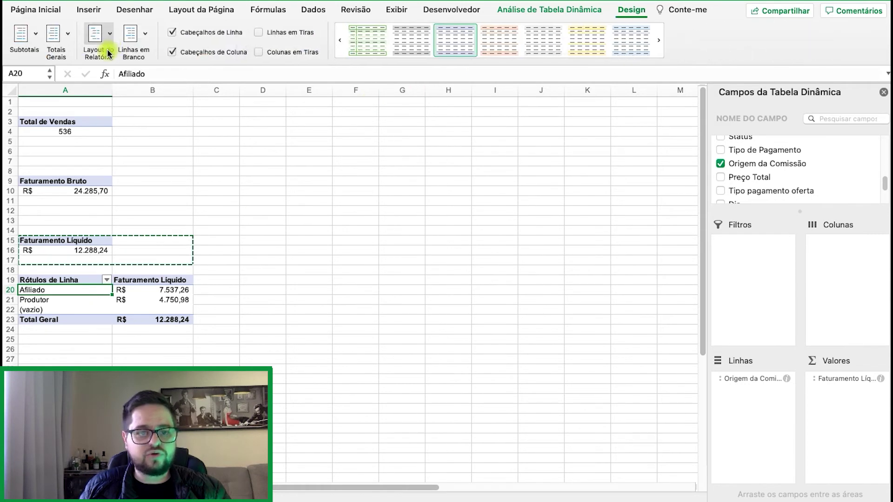
{"action": "left_click", "coordinate": [51, 38]}
{"action": "left_click", "coordinate": [76, 53]}
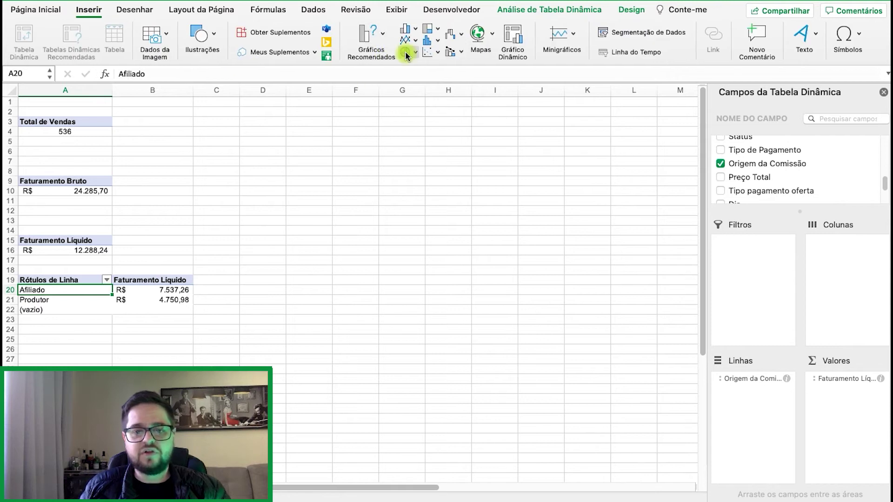
{"action": "left_click", "coordinate": [407, 54]}
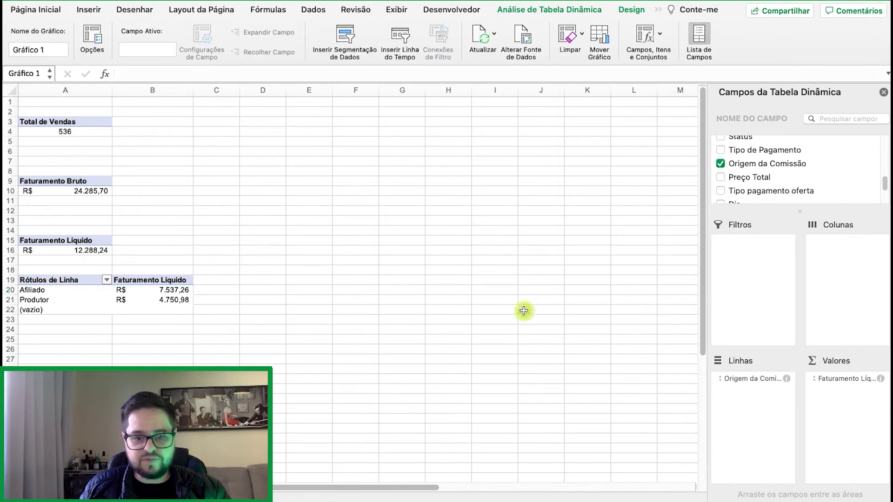
{"action": "left_click_drag", "start_coordinate": [455, 324], "coordinate": [471, 306]}
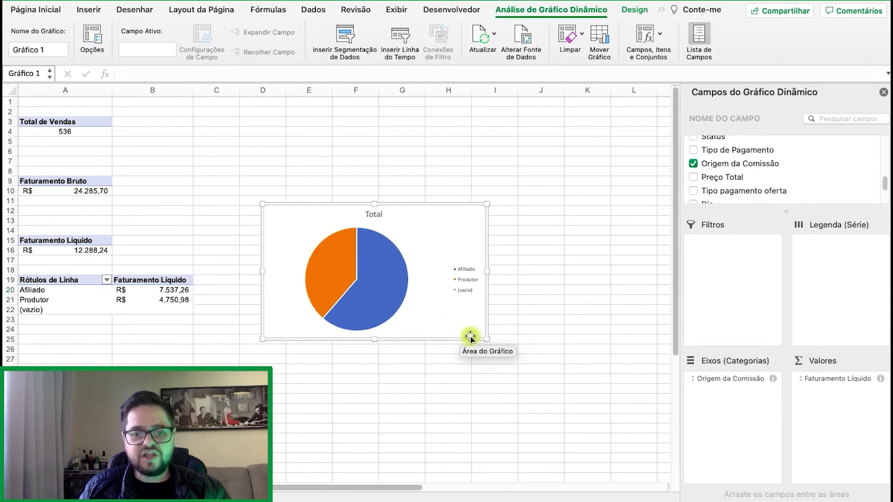
- Cut the pie chart from the pivot table sheet and paste it onto the dashboard sheet beside the cards
{"action": "right_click", "coordinate": [445, 316]}
{"action": "key", "text": "Escape"}
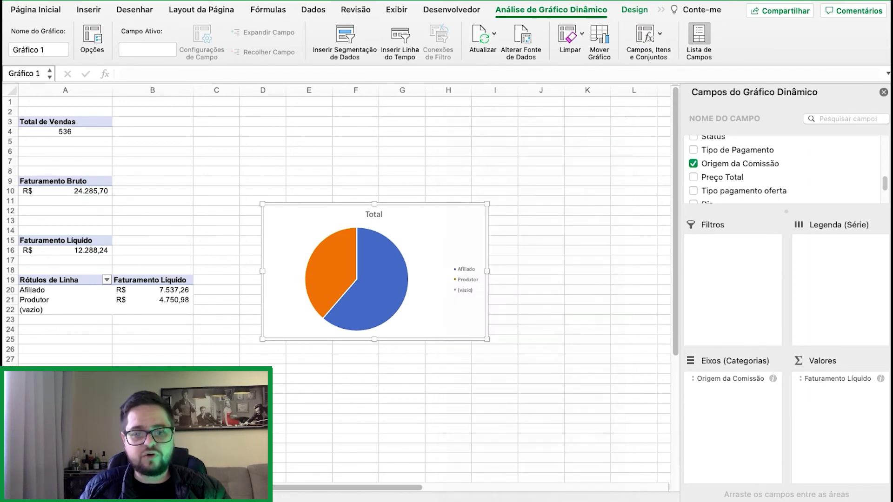
{"action": "key", "text": "super+x"}
{"action": "key", "text": "ctrl+Page_Down"}
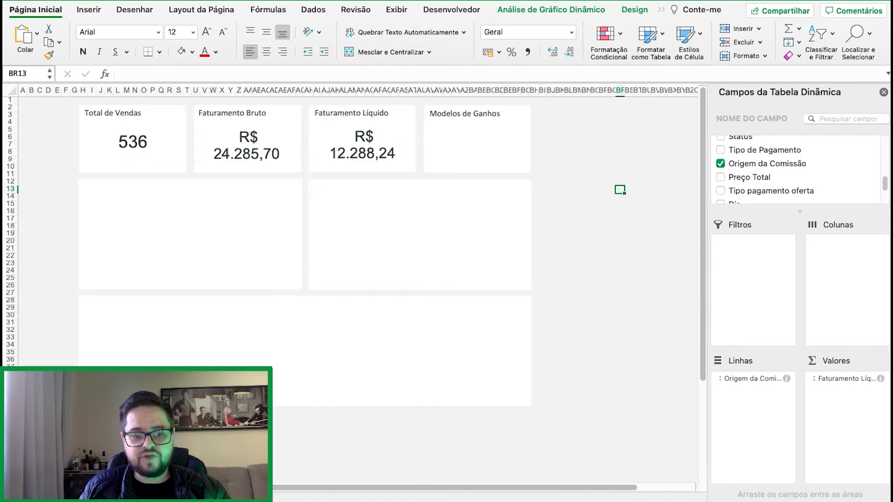
{"action": "right_click", "coordinate": [593, 211]}
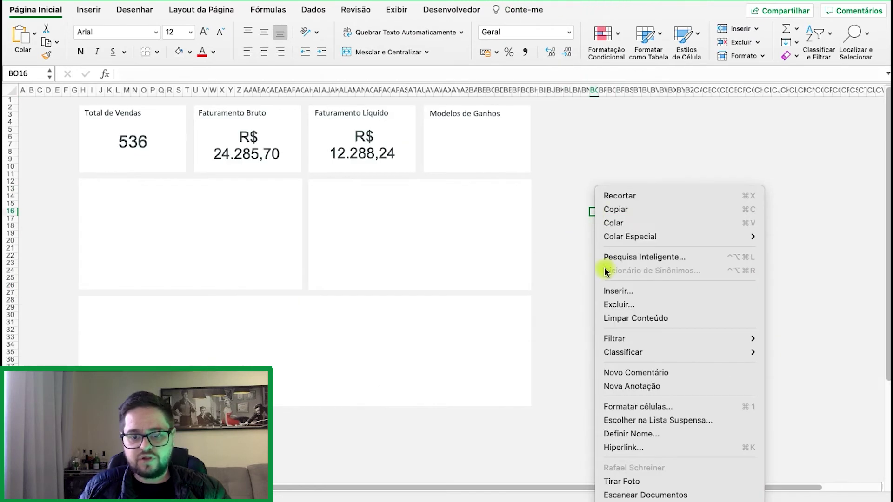
{"action": "left_click", "coordinate": [626, 224]}
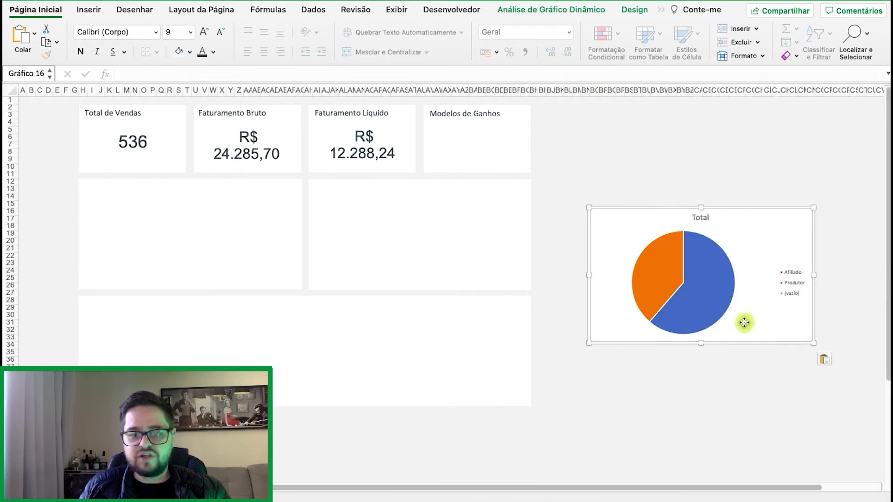
- Delete the pie chart's title and fit the chart over the "Modelos de Ganhos" card, about 1.54" high and 2.39" wide
{"action": "left_click_drag", "start_coordinate": [785, 340], "coordinate": [621, 238]}
{"action": "left_click", "coordinate": [534, 116]}
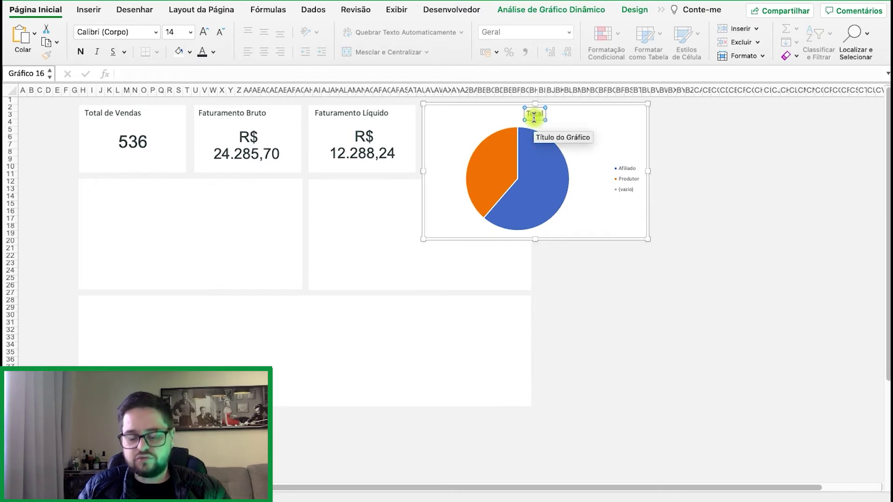
{"action": "key", "text": "Delete"}
{"action": "left_click_drag", "start_coordinate": [646, 239], "coordinate": [532, 140]}
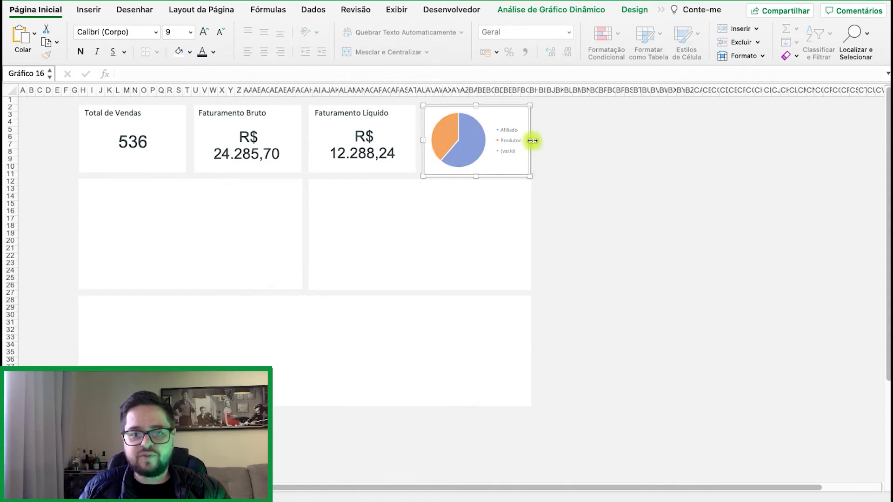
- Remove the pie chart's background fill and outline, and shorten the chart from its upper edge to about 1.36" high
{"action": "left_click", "coordinate": [634, 10]}
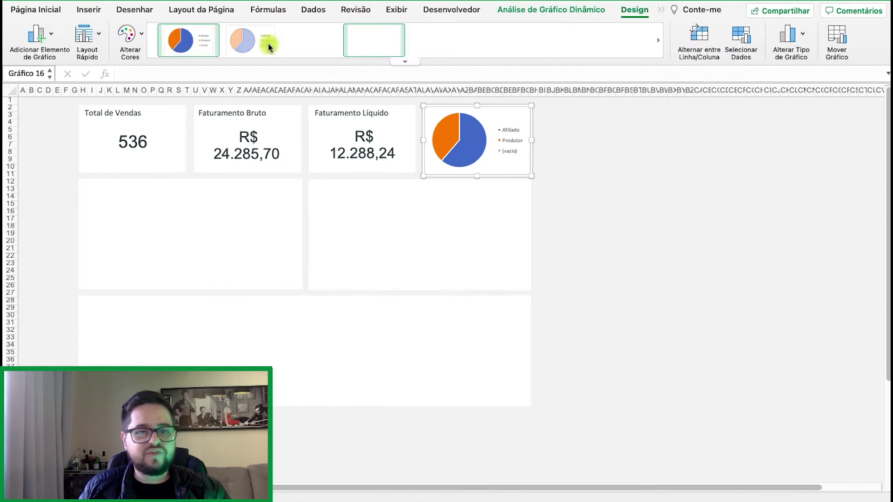
{"action": "left_click", "coordinate": [561, 9]}
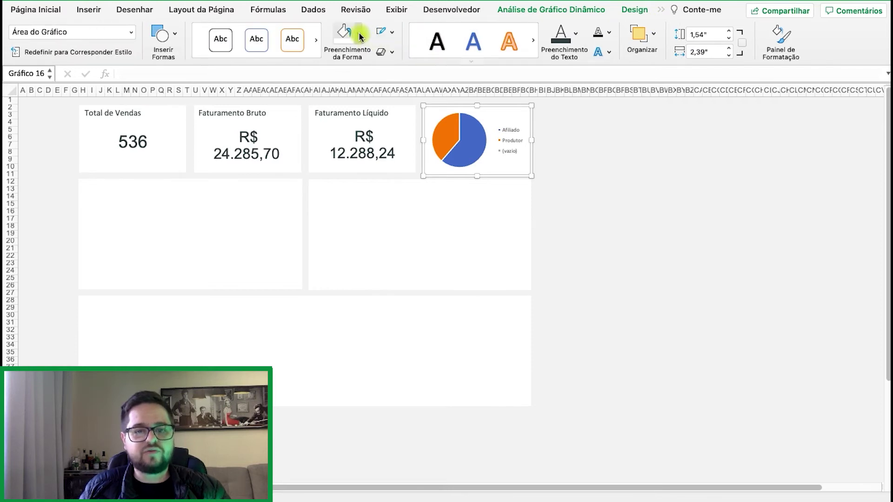
{"action": "left_click", "coordinate": [359, 36]}
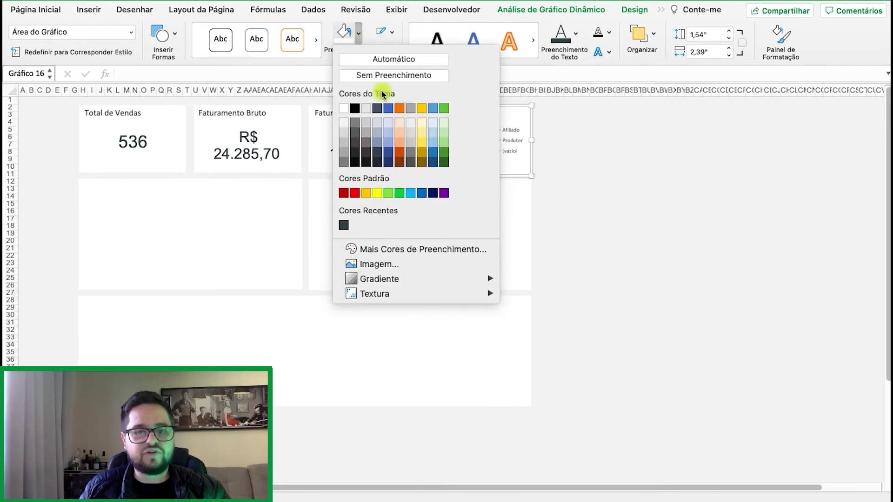
{"action": "left_click", "coordinate": [384, 74]}
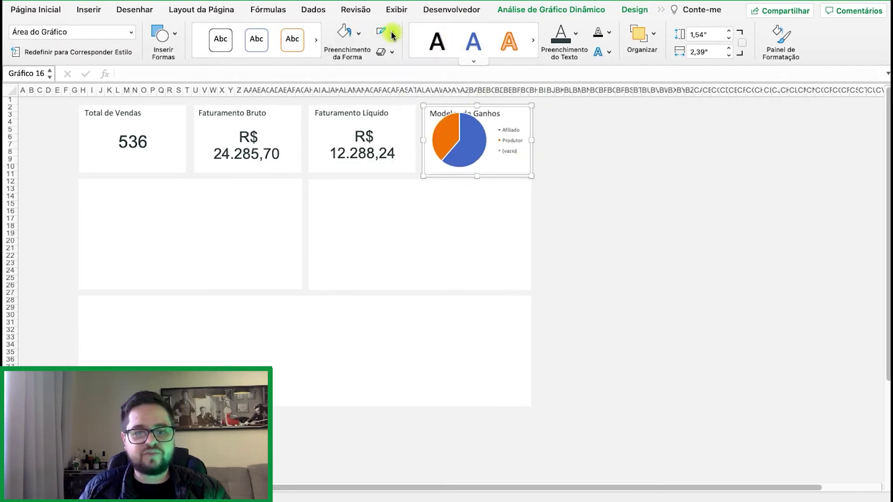
{"action": "left_click", "coordinate": [392, 33]}
{"action": "left_click", "coordinate": [429, 76]}
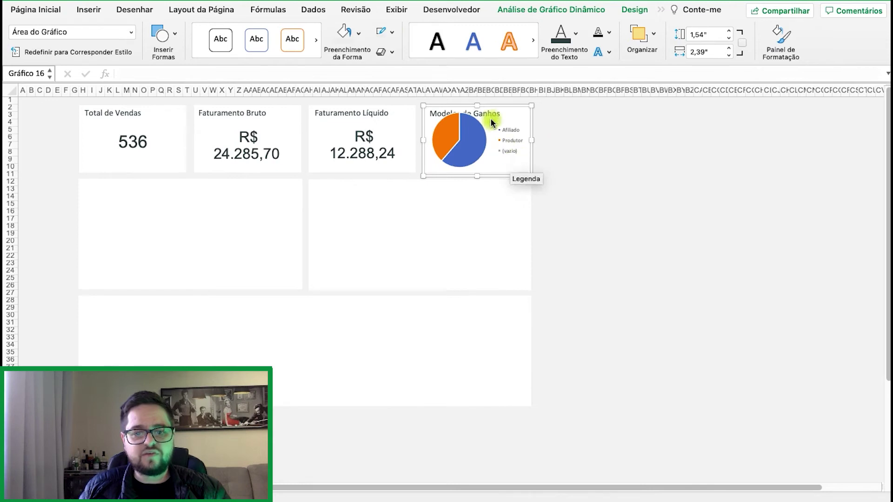
{"action": "left_click_drag", "start_coordinate": [479, 109], "coordinate": [480, 117]}
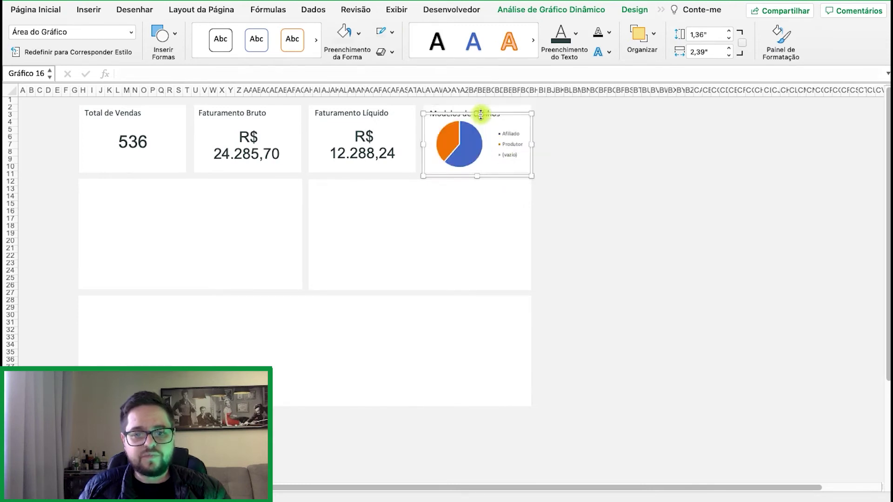
- Place the pie chart's legend above the pie using the "Superior" position
{"action": "left_click", "coordinate": [516, 144]}
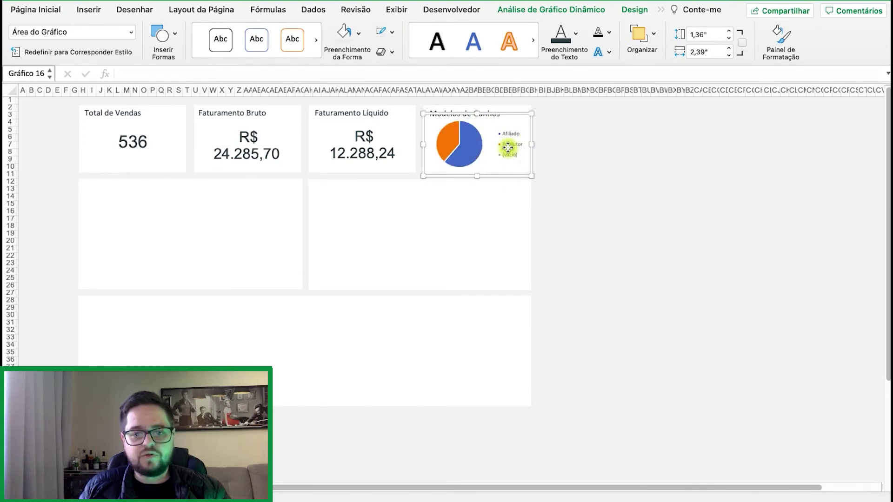
{"action": "left_click", "coordinate": [573, 13]}
{"action": "left_click", "coordinate": [633, 9]}
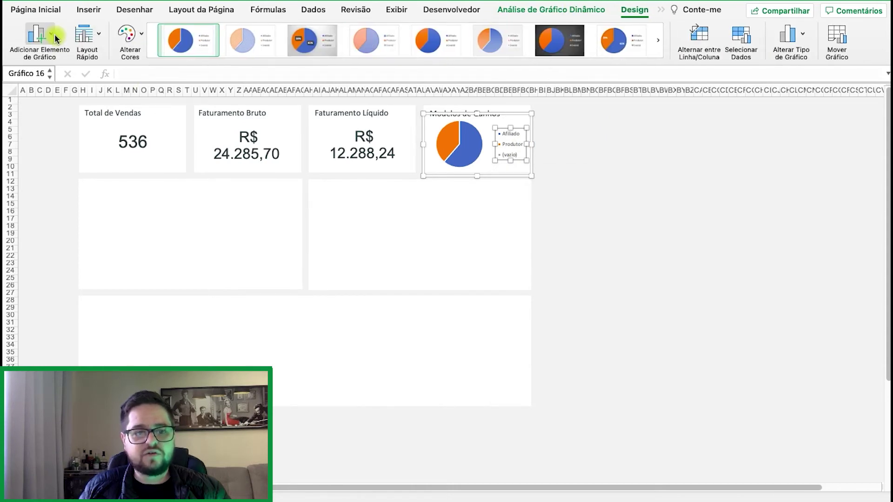
{"action": "left_click", "coordinate": [39, 34]}
{"action": "mouse_move", "coordinate": [98, 75]}
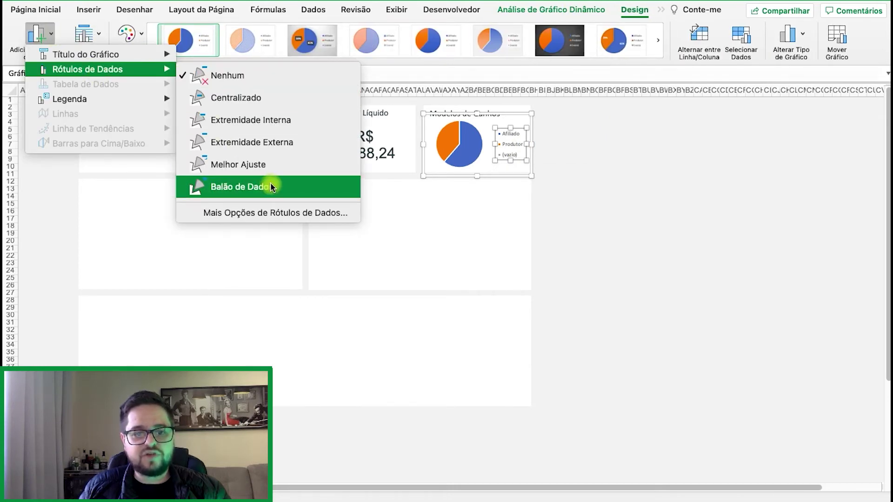
{"action": "mouse_move", "coordinate": [165, 98]}
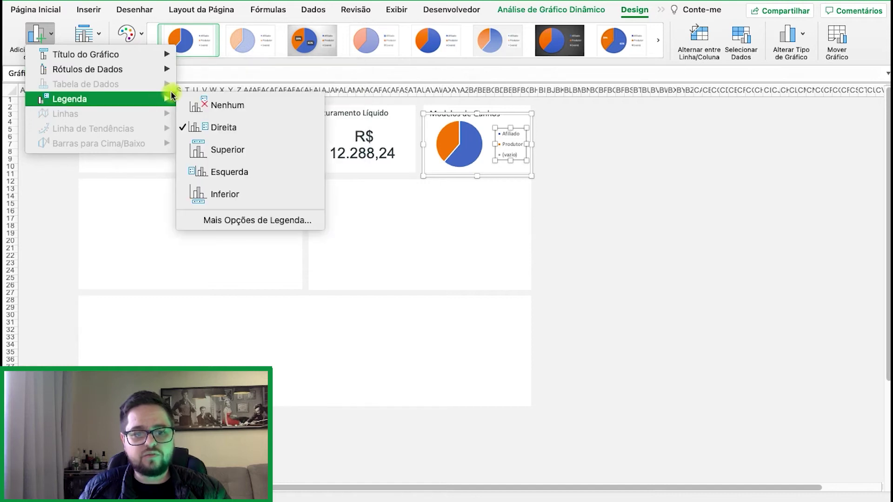
{"action": "left_click", "coordinate": [245, 156]}
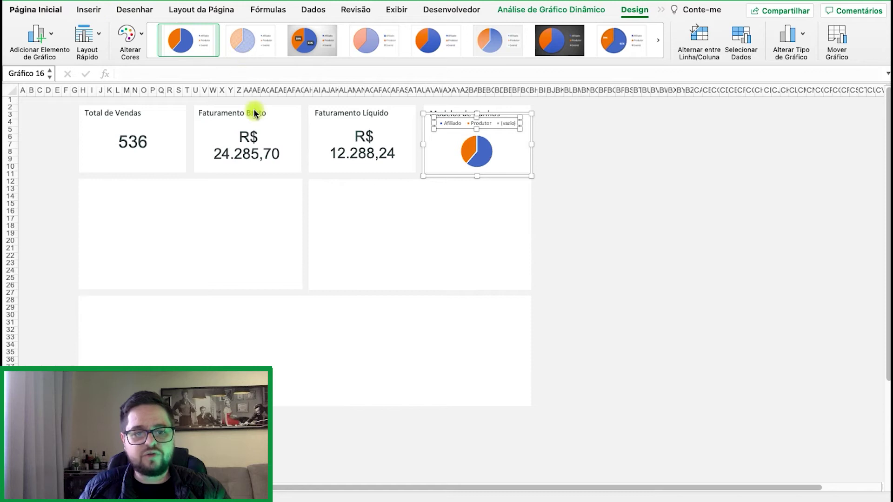
- Reduce the pie chart legend's font size to 7 and deselect the chart
{"action": "left_click", "coordinate": [35, 10]}
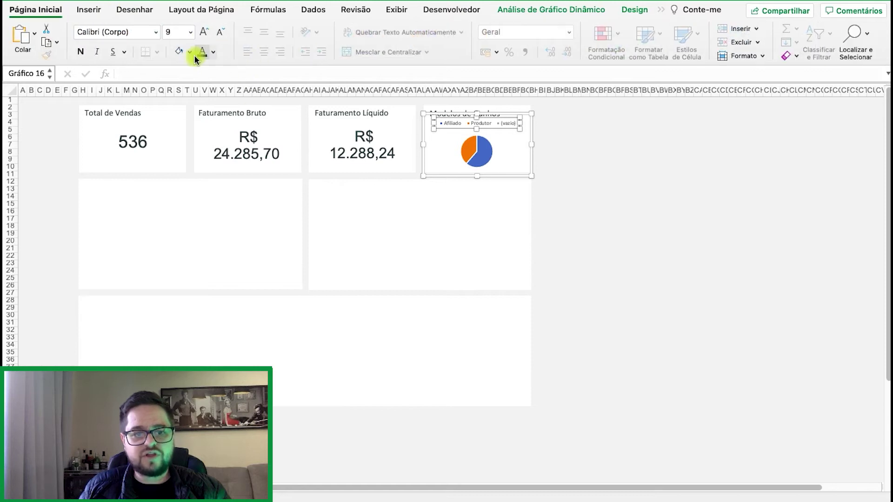
{"action": "left_click", "coordinate": [218, 36]}
{"action": "left_click", "coordinate": [218, 36]}
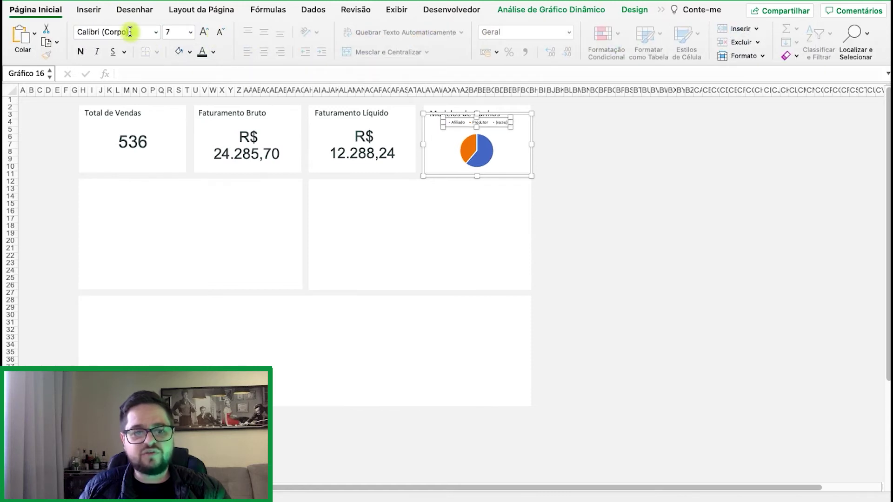
{"action": "left_click", "coordinate": [636, 201]}
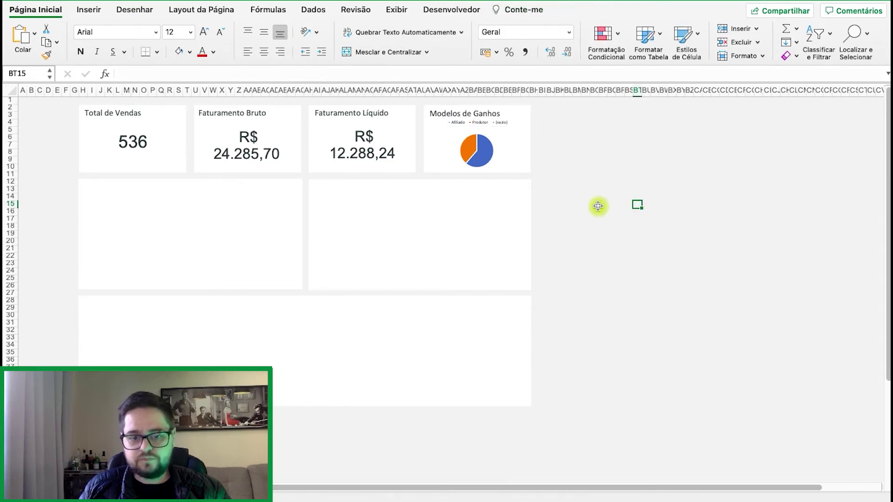
- Fill the pie chart's "Afiliado" slice with the custom hex colour 04BFAD
{"action": "mouse_move", "coordinate": [494, 165]}
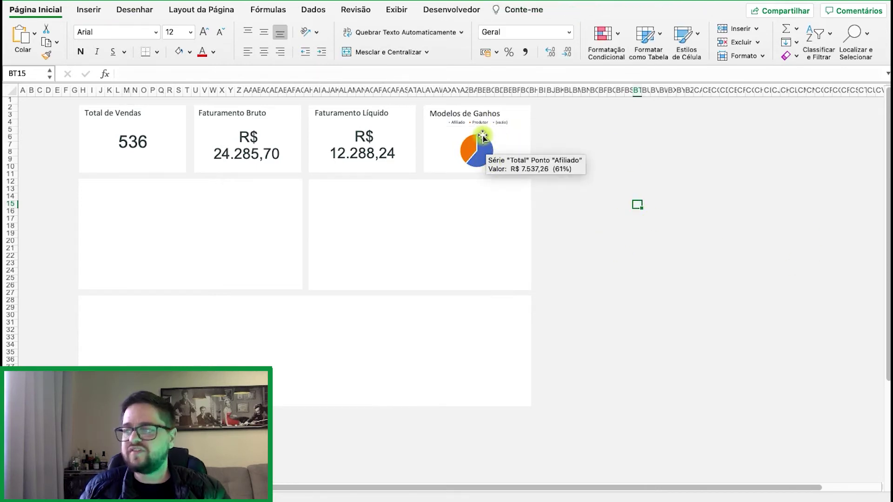
{"action": "left_click", "coordinate": [485, 156]}
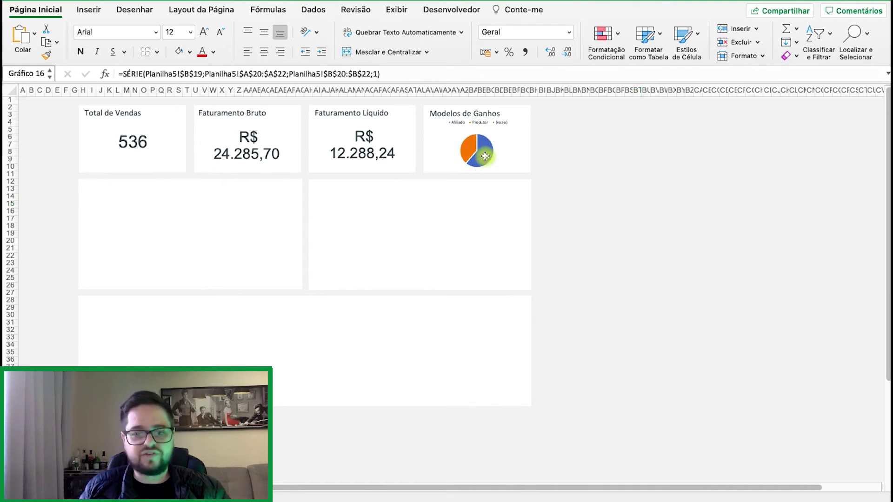
{"action": "left_click", "coordinate": [485, 157]}
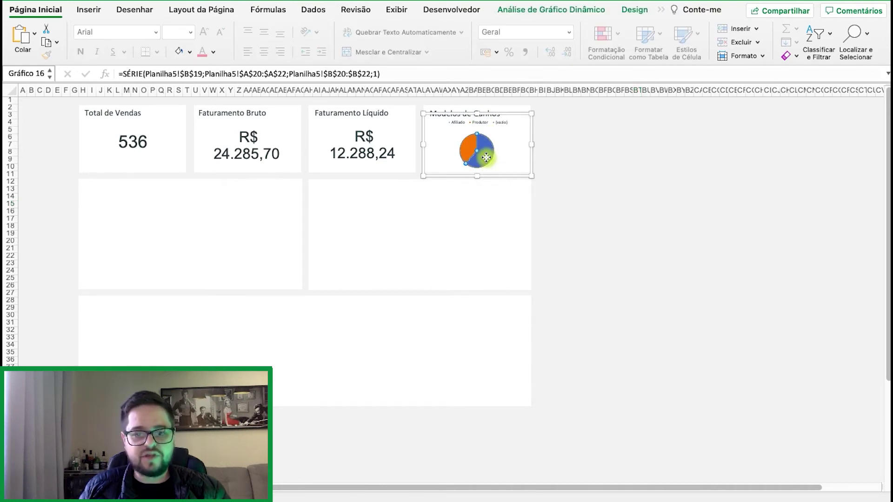
{"action": "left_click", "coordinate": [190, 52]}
{"action": "left_click", "coordinate": [182, 240]}
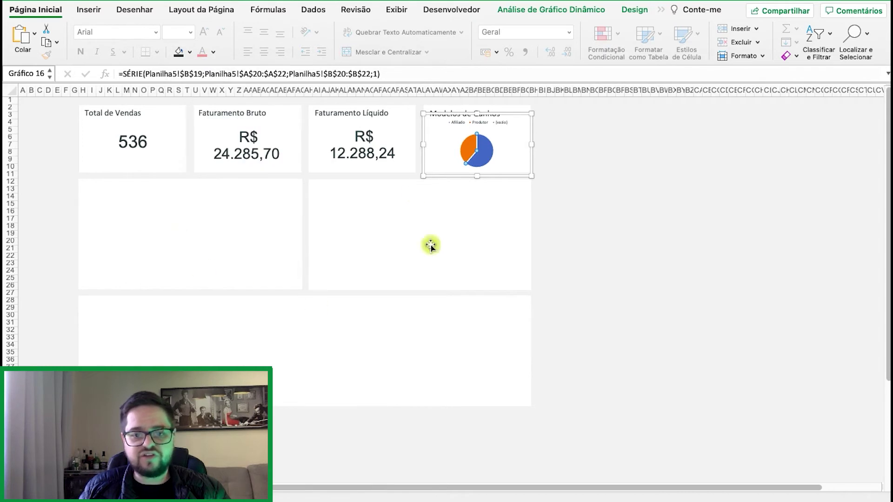
{"action": "left_click", "coordinate": [190, 52]}
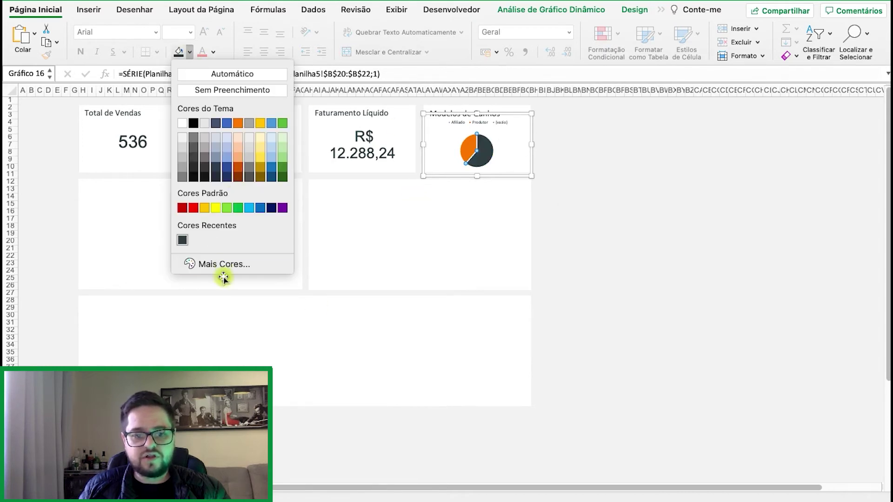
{"action": "left_click", "coordinate": [220, 274]}
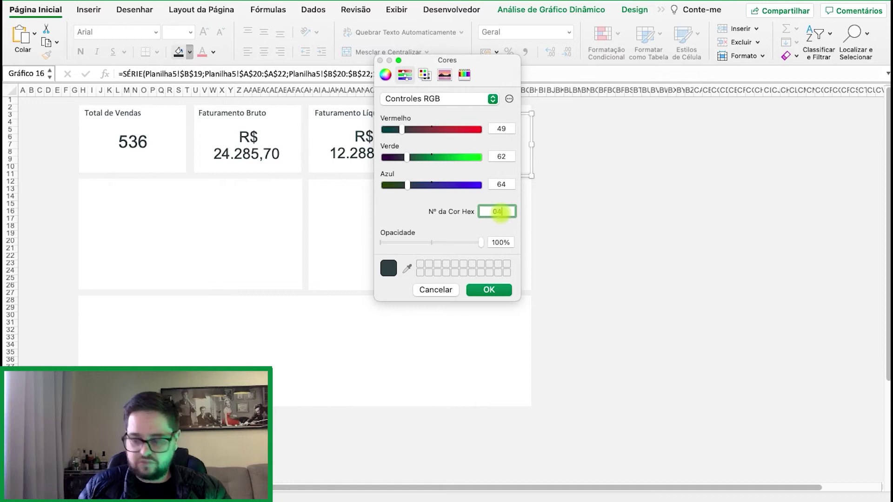
{"action": "left_click", "coordinate": [499, 214]}
{"action": "type", "text": "04BFAD"}
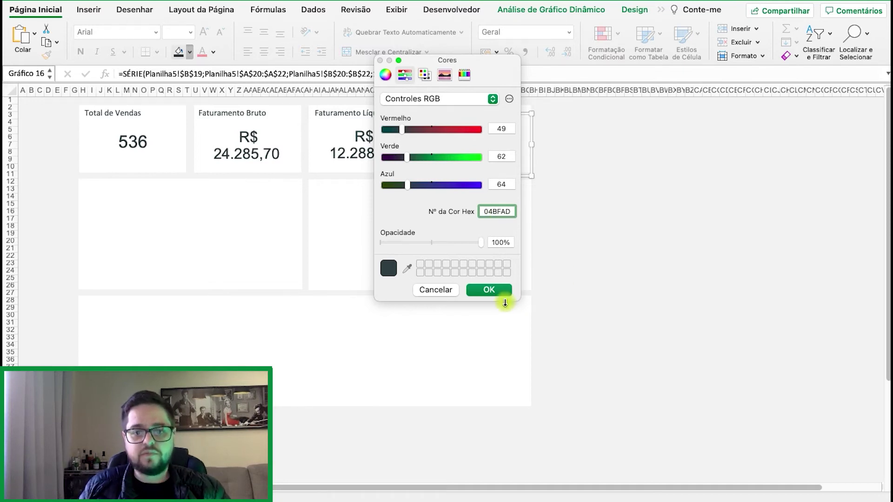
{"action": "left_click", "coordinate": [491, 291]}
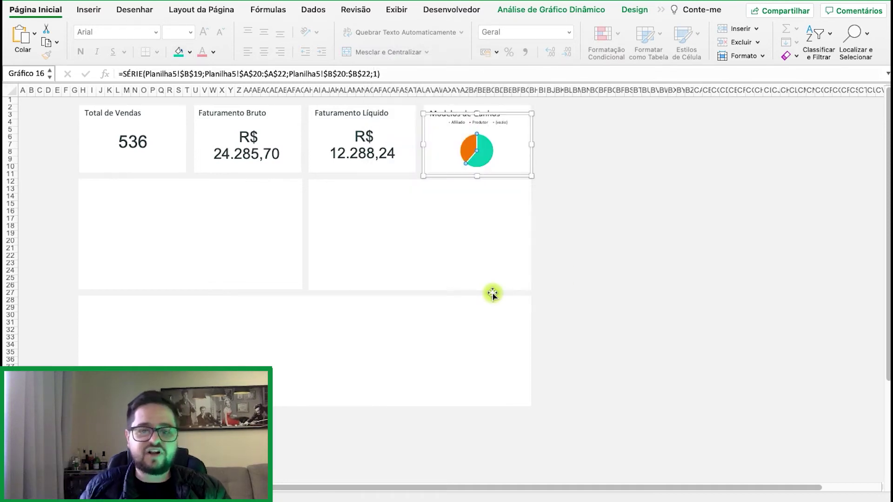
- Fill the pie series, including the "Produtor" slice, with the recently used dark slate colour
{"action": "mouse_move", "coordinate": [468, 148]}
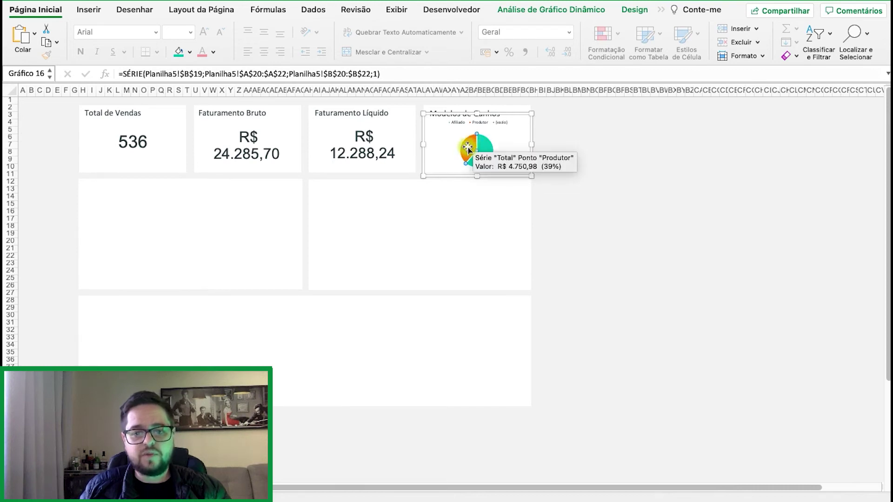
{"action": "key", "text": "Escape"}
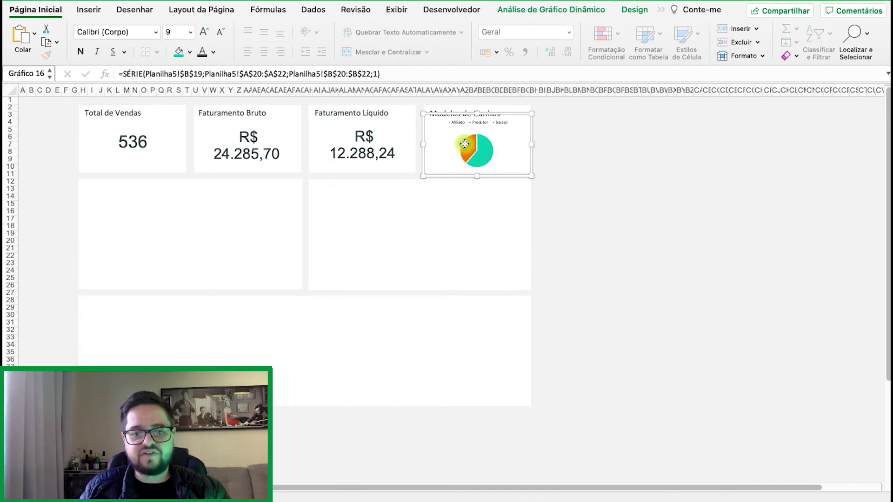
{"action": "left_click", "coordinate": [465, 144]}
{"action": "left_click", "coordinate": [189, 52]}
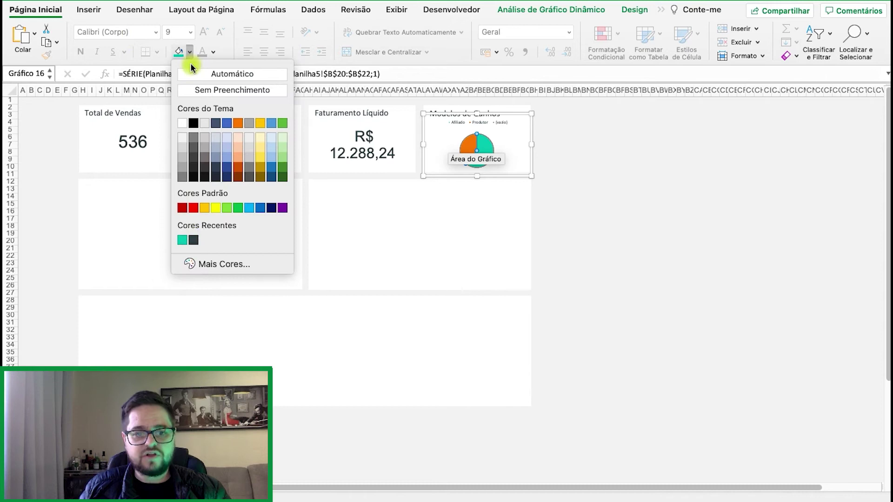
{"action": "left_click", "coordinate": [192, 241]}
{"action": "left_click", "coordinate": [656, 161]}
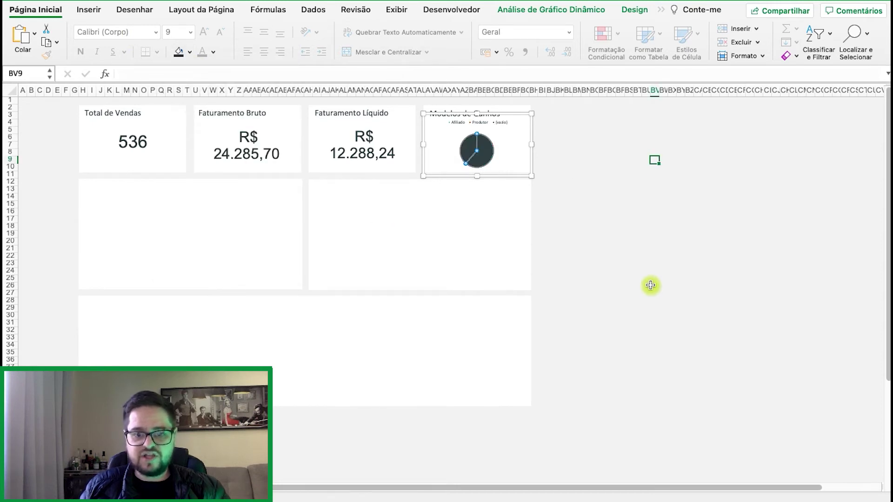
- Fill only the "Afiliado" slice with the recently used teal colour again
{"action": "left_click", "coordinate": [489, 155]}
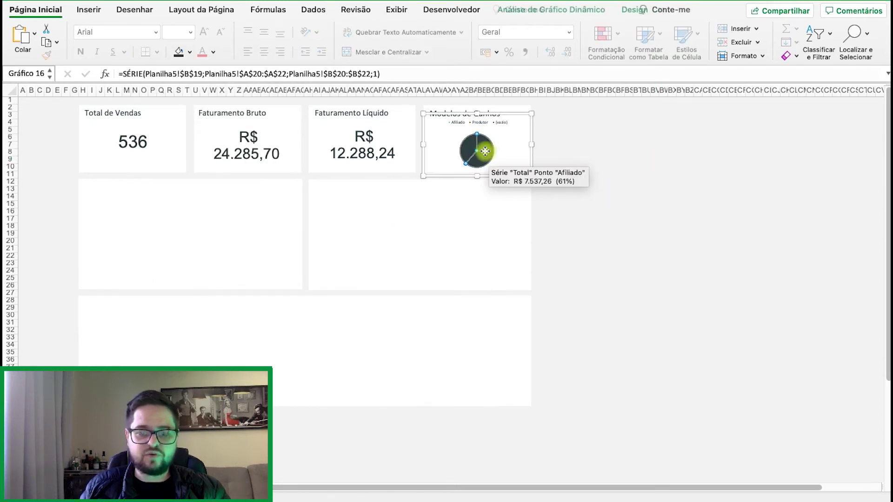
{"action": "left_click", "coordinate": [189, 52]}
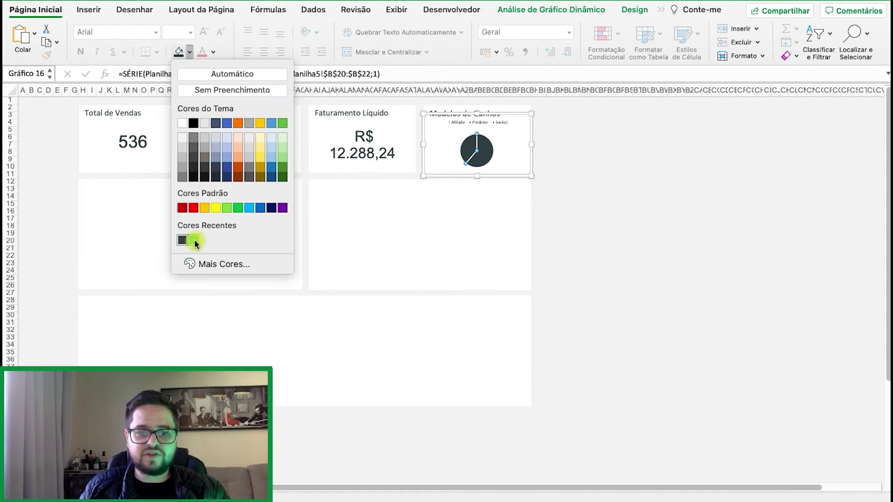
{"action": "left_click", "coordinate": [194, 240]}
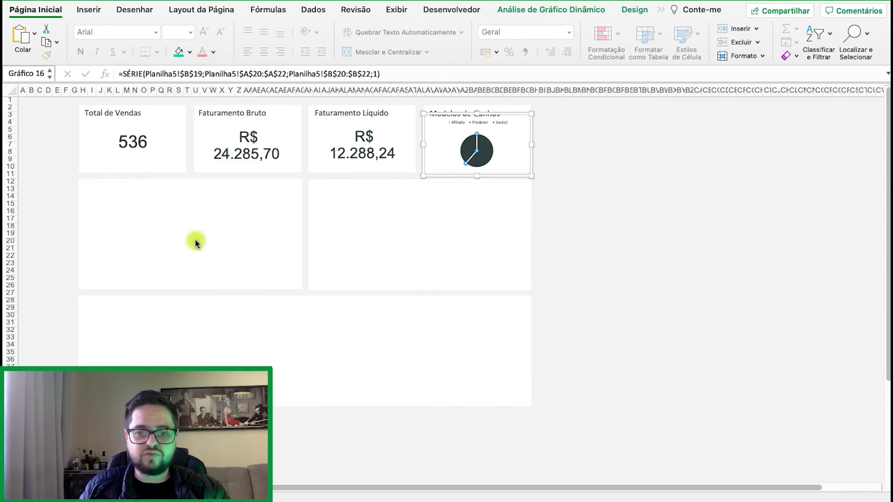
{"action": "left_click", "coordinate": [593, 184]}
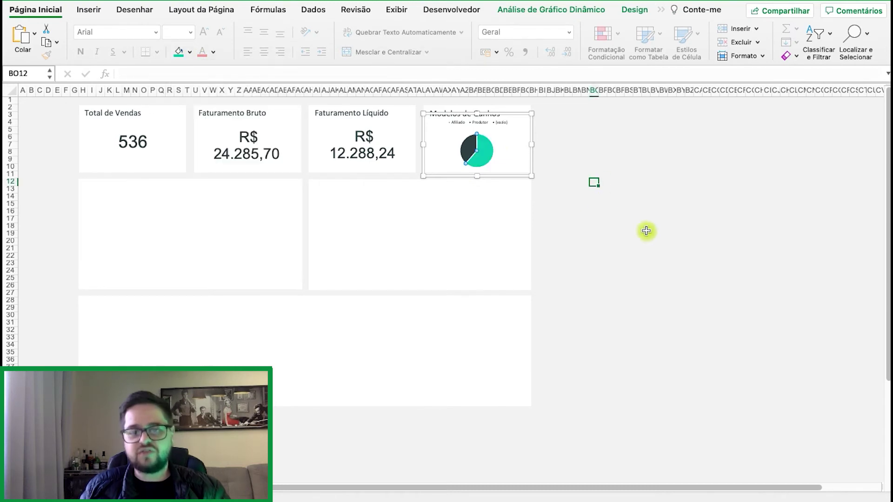
- Shift the pie chart's legend slightly down and toward the right edge of the "Modelos de Ganhos" card
{"action": "left_click", "coordinate": [489, 125]}
{"action": "left_click", "coordinate": [499, 123]}
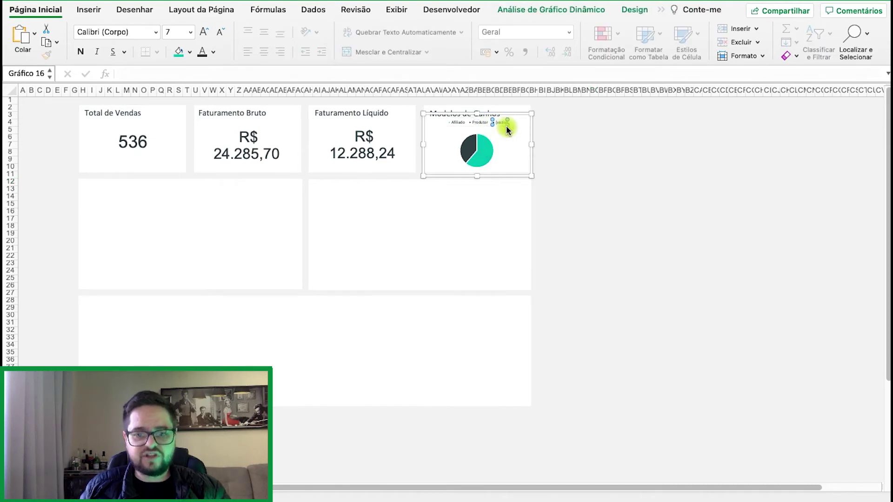
{"action": "left_click_drag", "start_coordinate": [484, 128], "coordinate": [503, 131]}
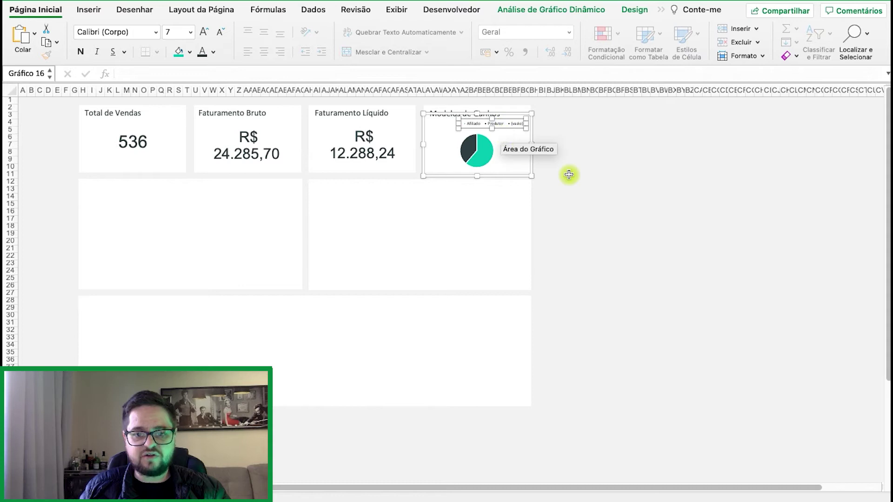
{"action": "left_click", "coordinate": [585, 138]}
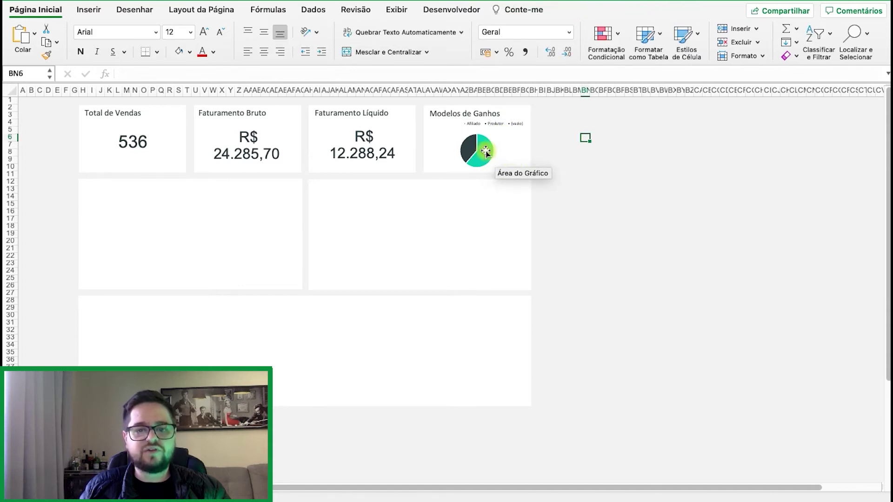
- Reduce the pie chart's height slightly from its lower edge so it fits within the "Modelos de Ganhos" card
{"action": "left_click", "coordinate": [483, 163]}
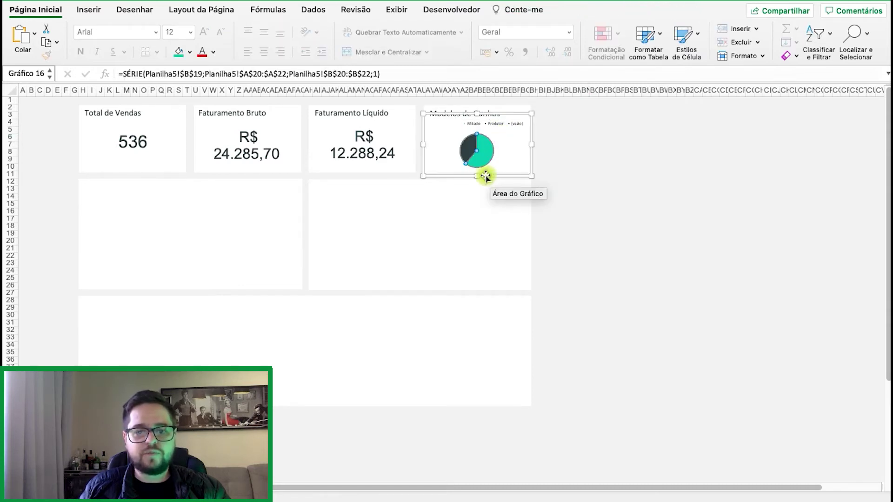
{"action": "left_click", "coordinate": [480, 175]}
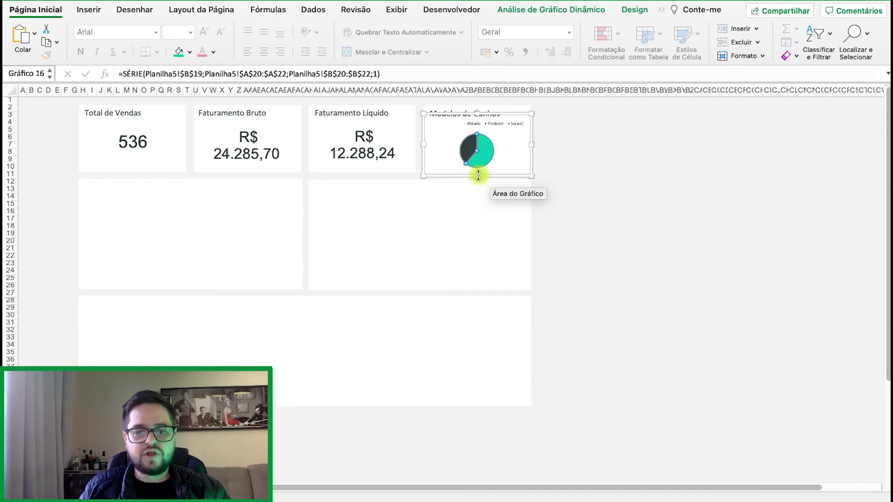
{"action": "left_click", "coordinate": [601, 182]}
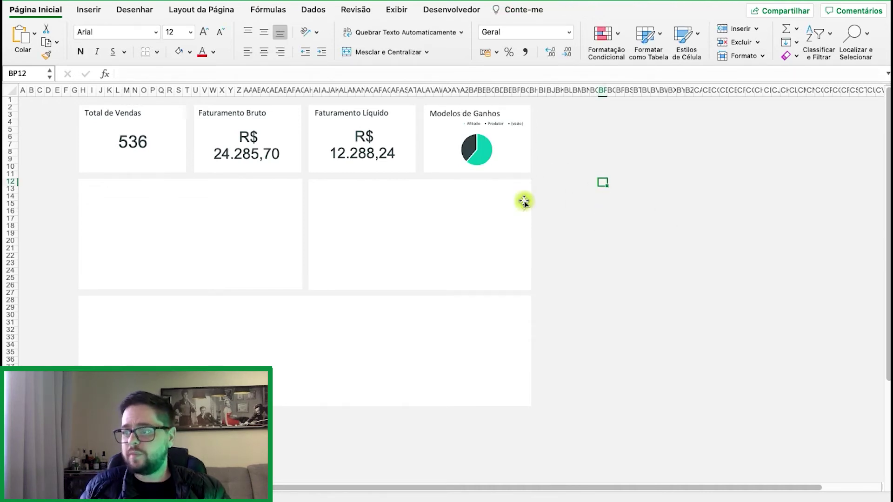
- Copy the "Total de Vendas" title onto the first card of the second row and start replacing its text with "Faturamento"
{"action": "left_click", "coordinate": [121, 116]}
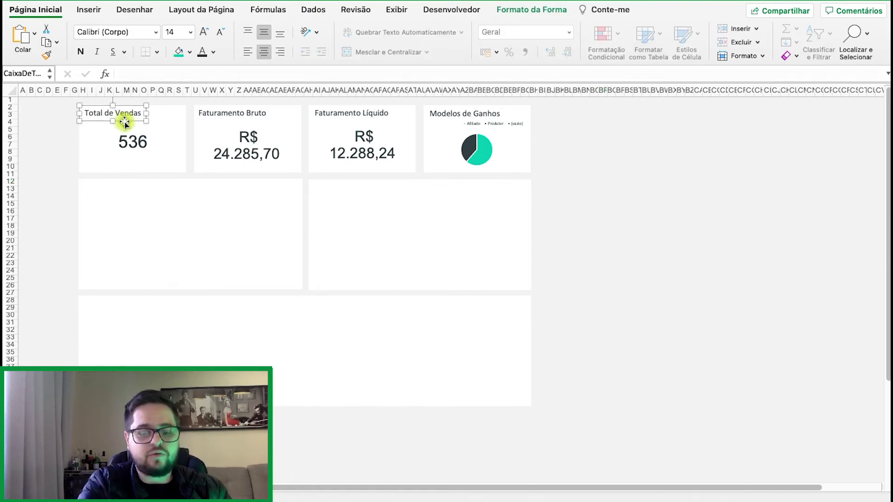
{"action": "left_click", "coordinate": [101, 214]}
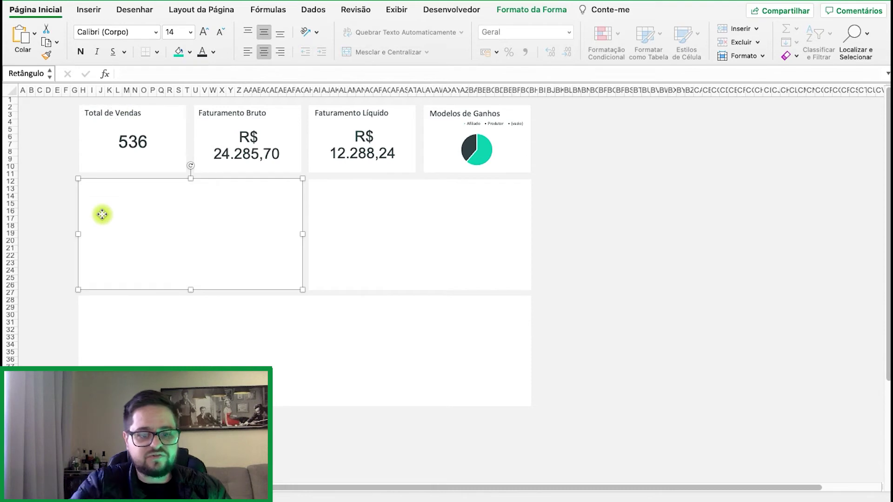
{"action": "key", "text": "super+v"}
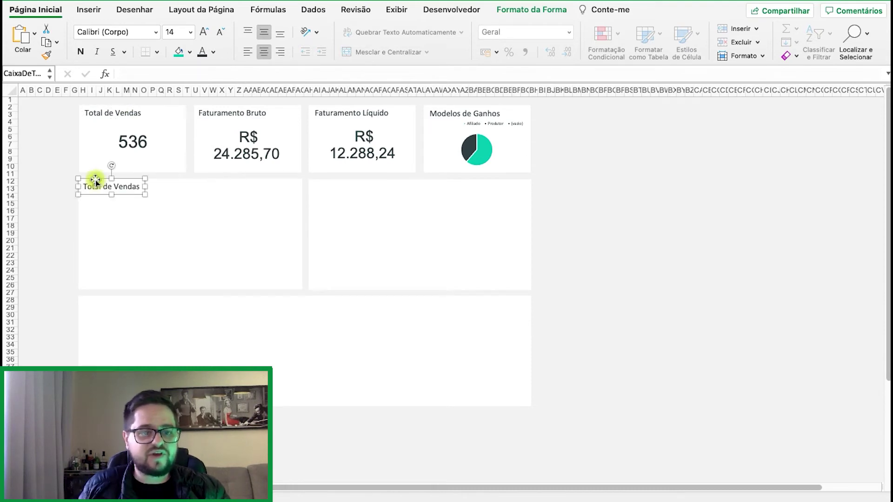
{"action": "key", "text": "super+a"}
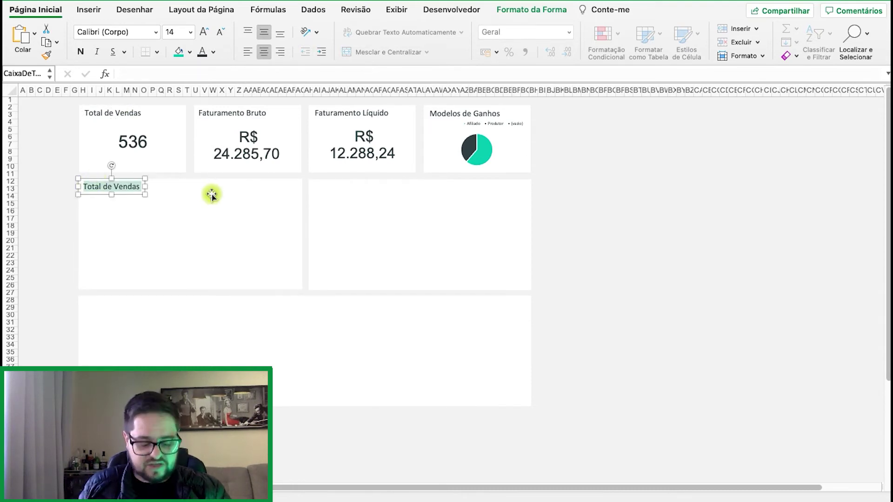
{"action": "type", "text": "Faturamento "}
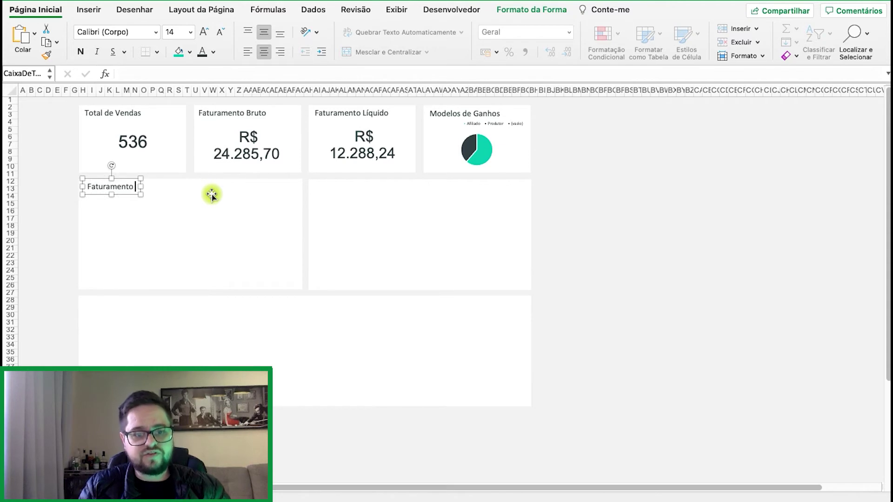
- Complete the text box title as "Faturamento Mensal" and place it at the upper-left corner of the empty card below Total de Vendas
{"action": "type", "text": "Mensal"}
{"action": "left_click_drag", "start_coordinate": [146, 195], "coordinate": [153, 197]}
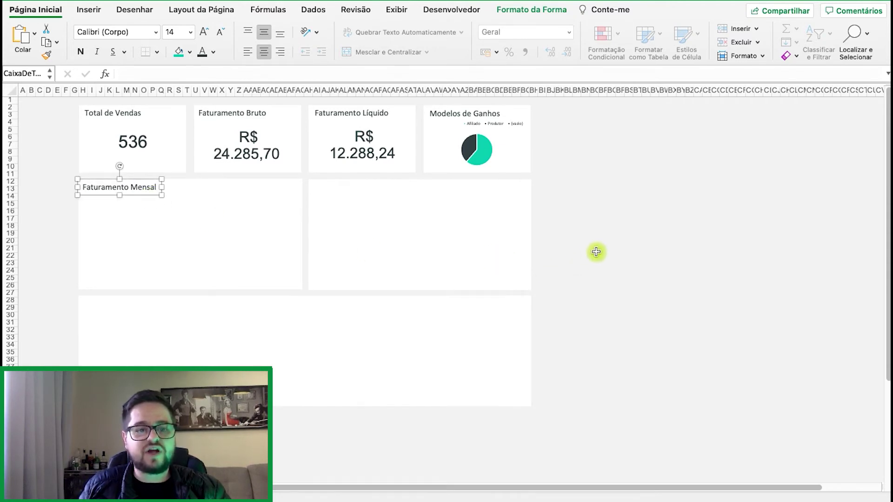
{"action": "left_click", "coordinate": [639, 227]}
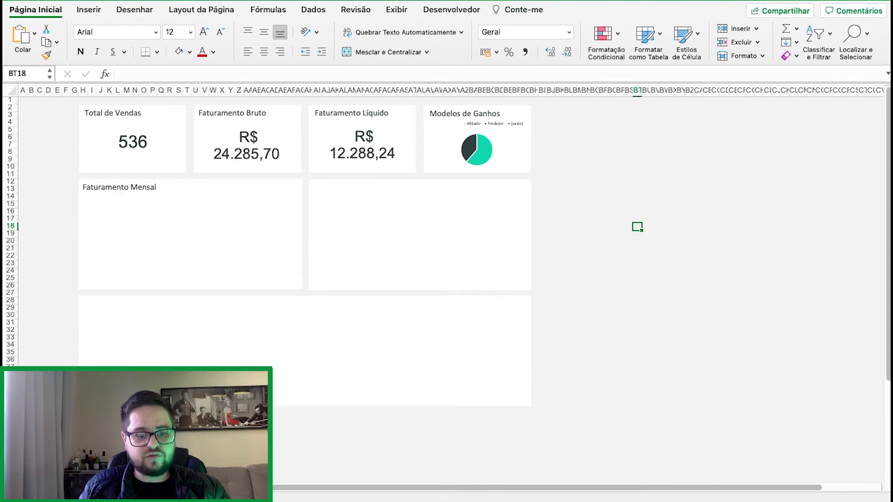
- Copy the pivot table range A19:C24 on the pivot table sheet and paste the copy at cell A26
{"action": "left_click", "coordinate": [186, 497]}
{"action": "left_click_drag", "start_coordinate": [55, 278], "coordinate": [213, 331]}
{"action": "key", "text": "super+c"}
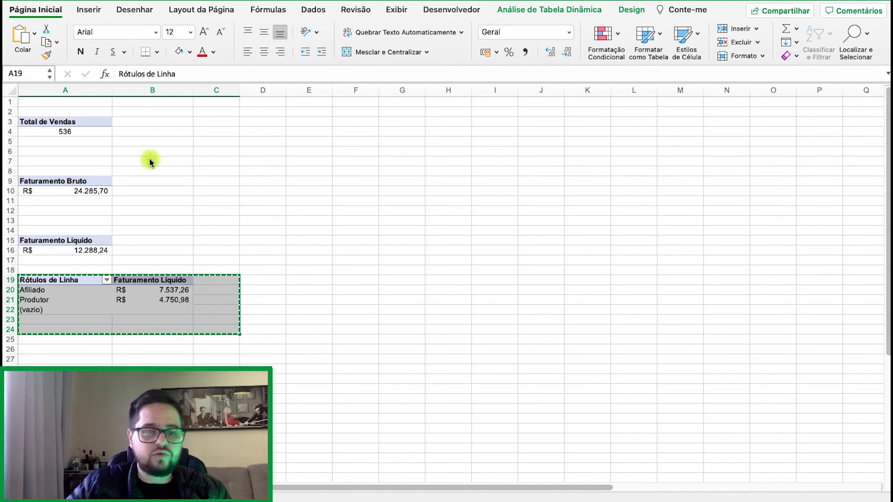
{"action": "left_click", "coordinate": [47, 340]}
{"action": "left_click", "coordinate": [49, 350]}
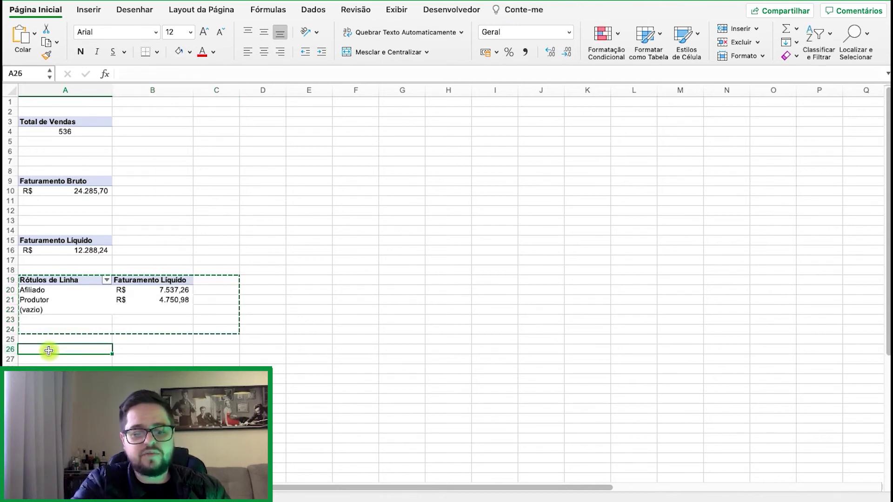
{"action": "key", "text": "super+v"}
- Show the field list for the copied pivot table and move Origem da Comissão from the rows to the columns
{"action": "left_click", "coordinate": [152, 366]}
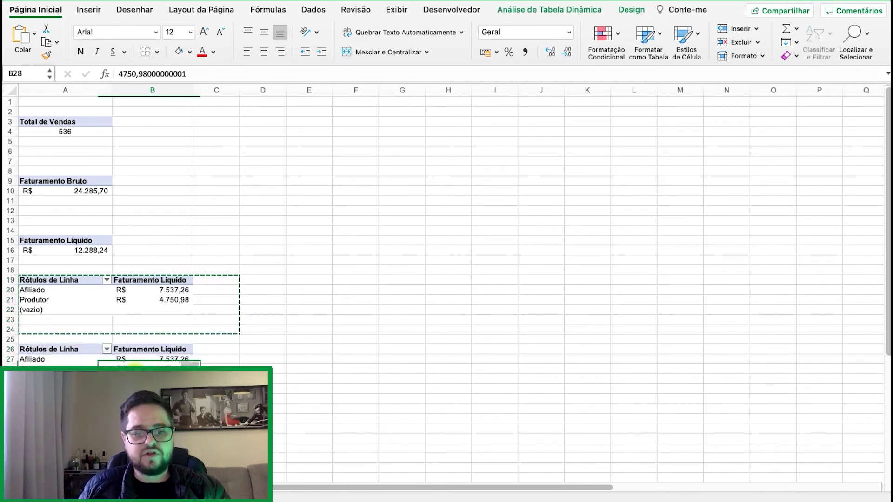
{"action": "left_click", "coordinate": [555, 11]}
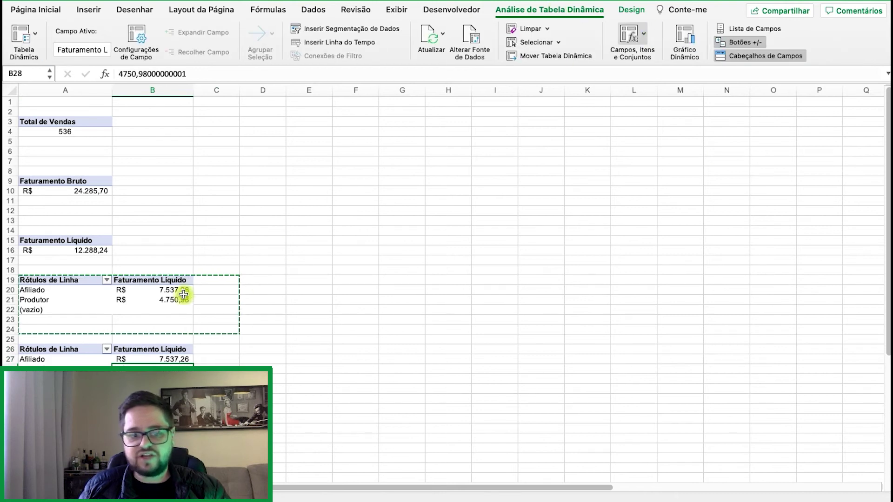
{"action": "left_click", "coordinate": [737, 29]}
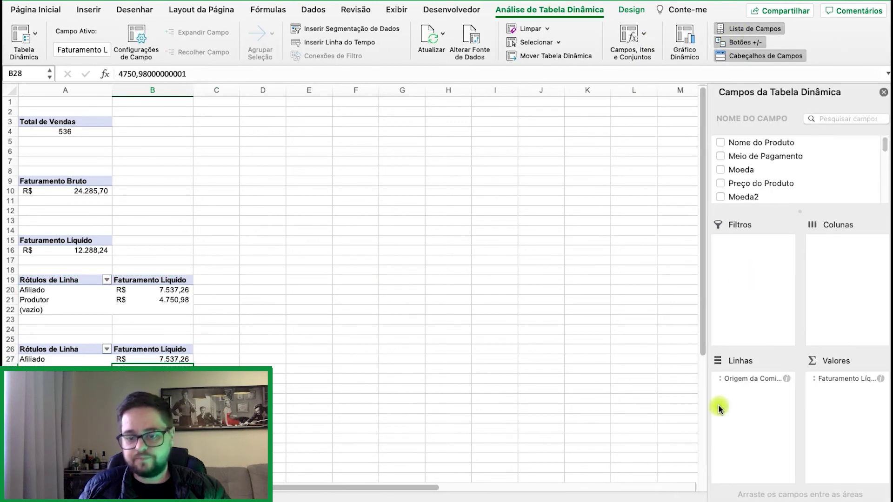
{"action": "left_click", "coordinate": [754, 378]}
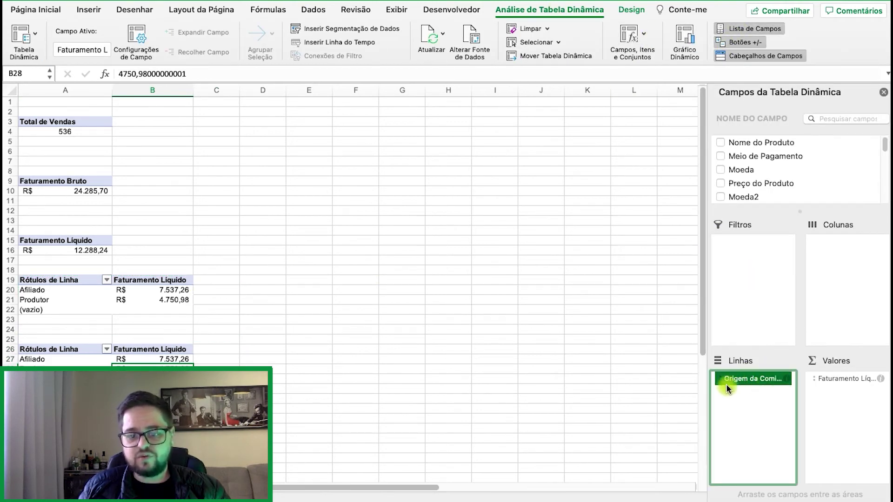
{"action": "left_click_drag", "start_coordinate": [751, 379], "coordinate": [852, 277]}
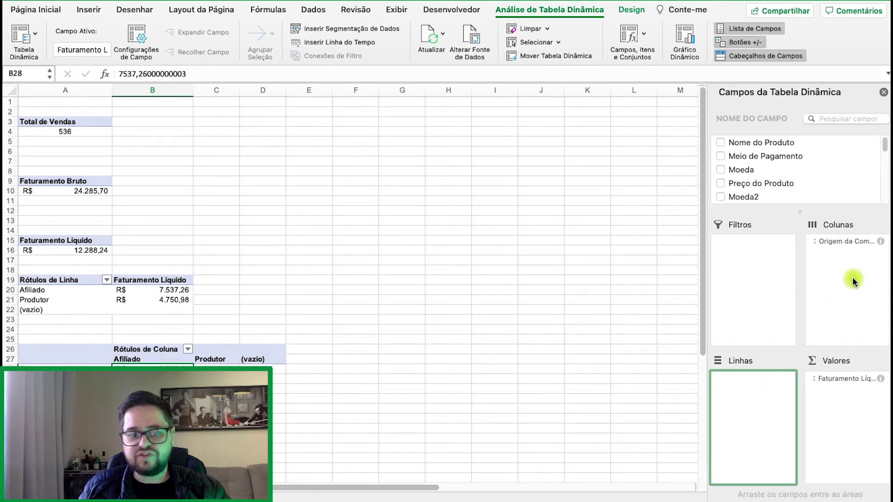
- Widen column C slightly for the Produtor values of the copied pivot table
{"action": "left_click", "coordinate": [239, 94]}
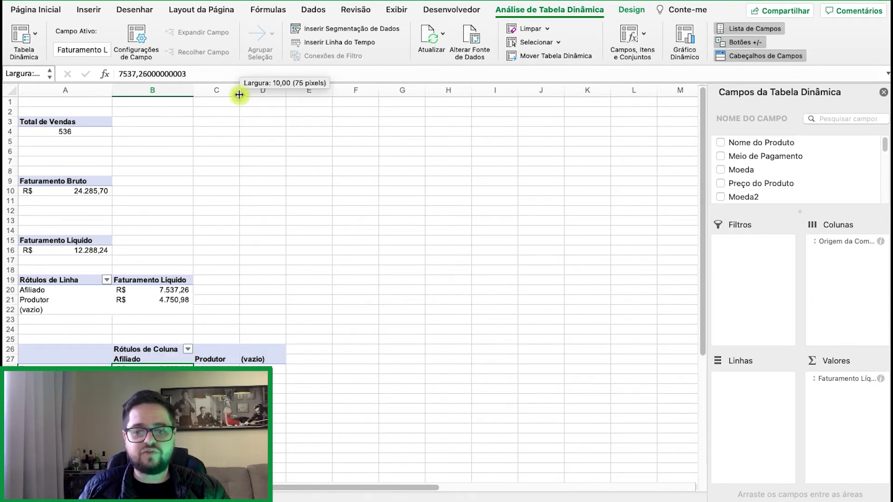
{"action": "left_click_drag", "start_coordinate": [239, 94], "coordinate": [244, 95]}
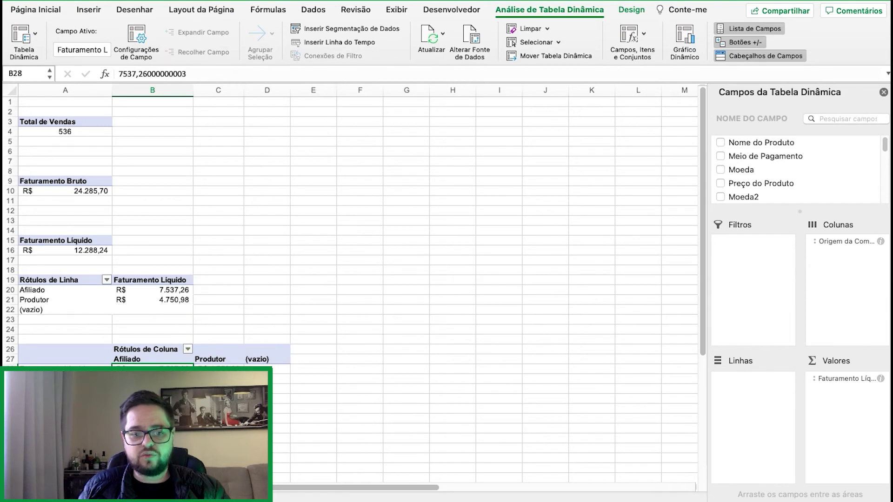
{"action": "left_click", "coordinate": [150, 361]}
{"action": "left_click", "coordinate": [215, 367]}
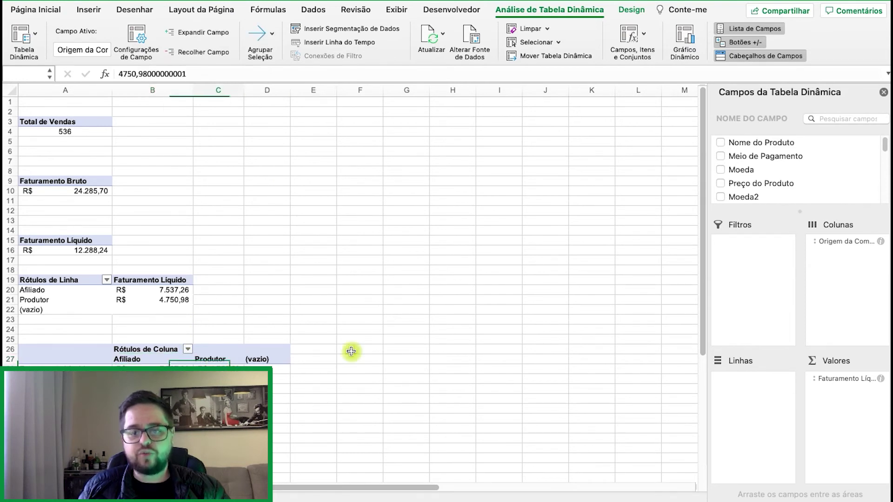
- Add the Mês field to the rows of the copied pivot table
{"action": "left_click_drag", "start_coordinate": [885, 148], "coordinate": [885, 194]}
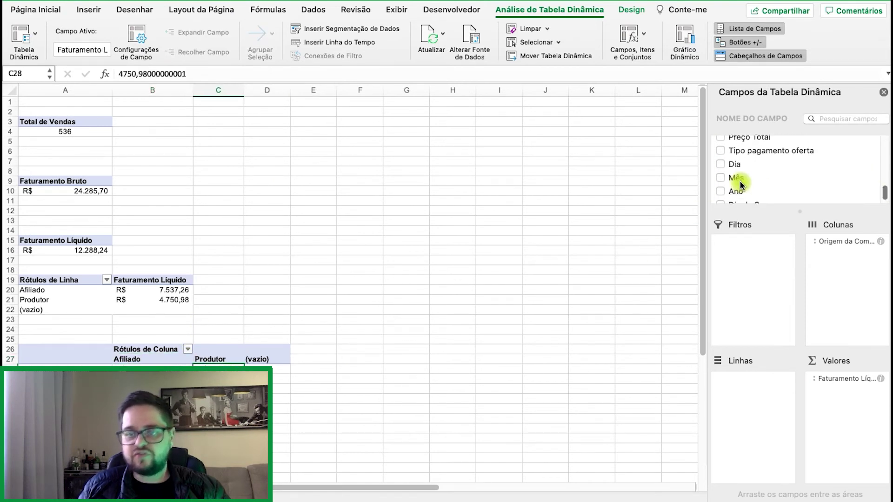
{"action": "left_click_drag", "start_coordinate": [733, 179], "coordinate": [750, 400]}
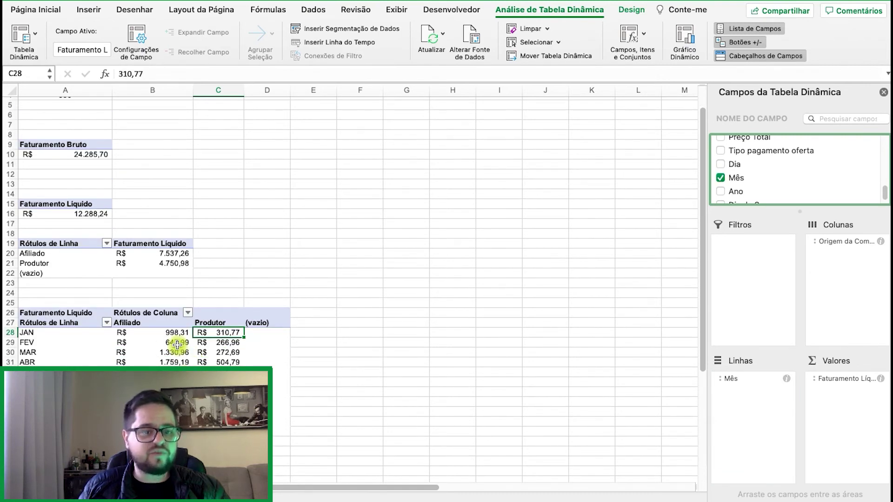
{"action": "left_click", "coordinate": [147, 333]}
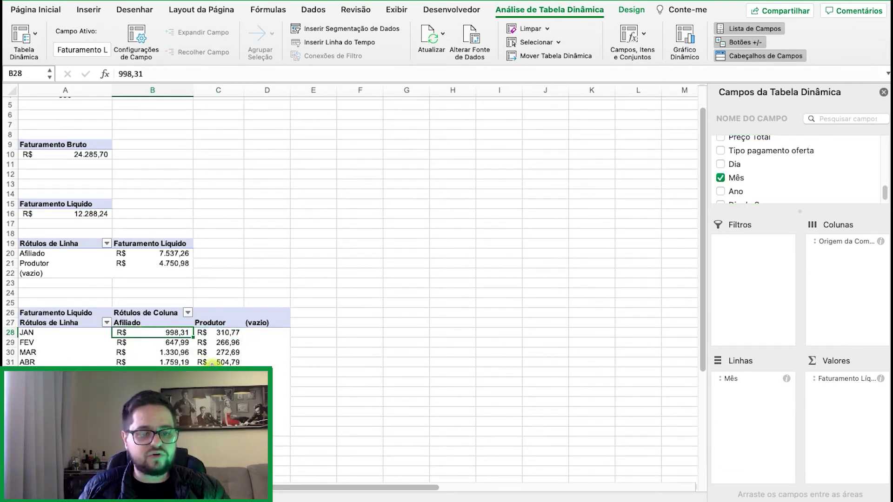
{"action": "left_click", "coordinate": [218, 361]}
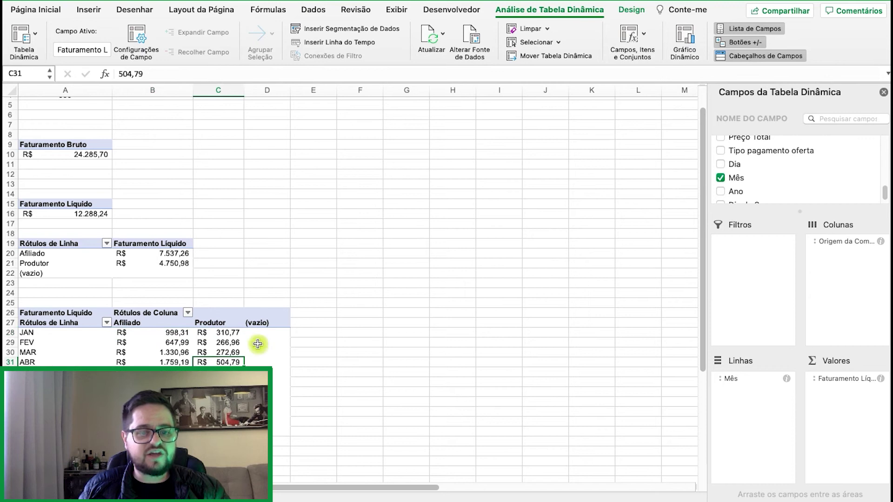
- Insert a 2D stacked column chart from the monthly pivot table and place it beside the tables
{"action": "left_click", "coordinate": [635, 13]}
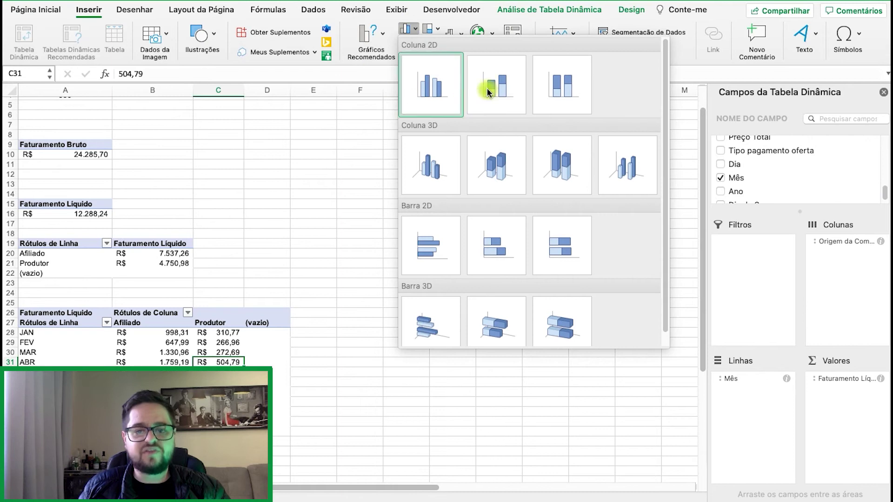
{"action": "left_click", "coordinate": [496, 78]}
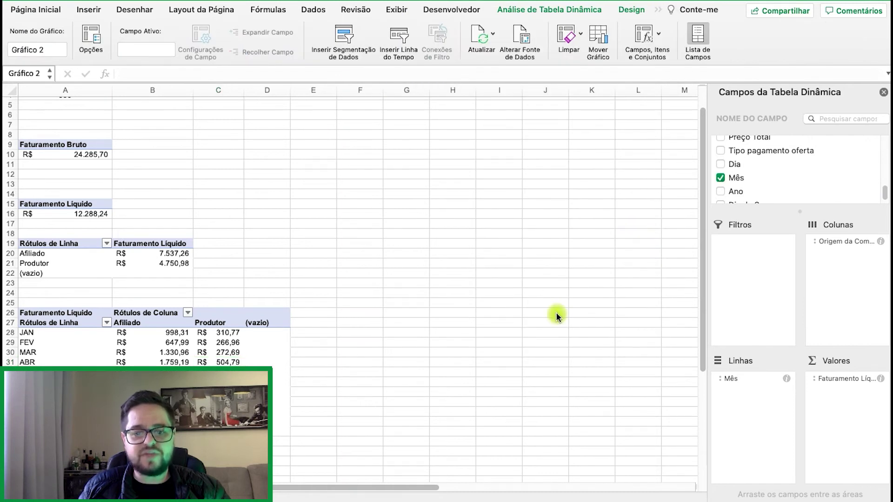
{"action": "left_click_drag", "start_coordinate": [464, 347], "coordinate": [578, 350]}
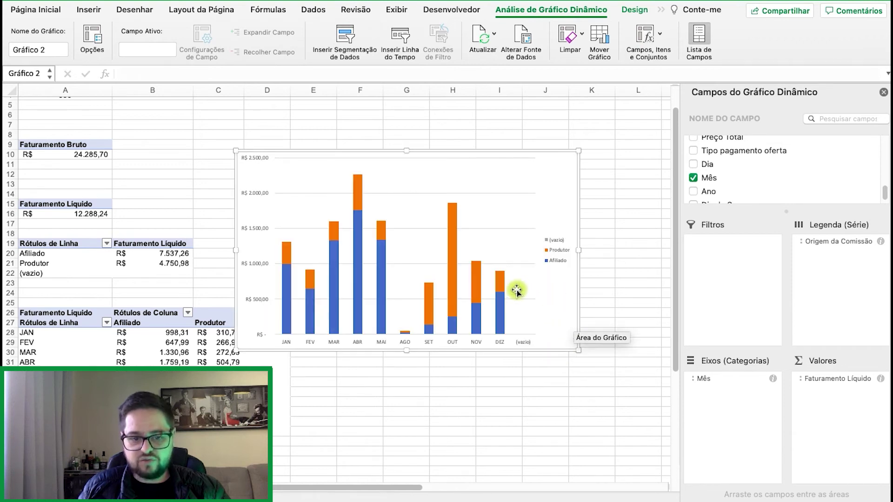
{"action": "left_click_drag", "start_coordinate": [573, 303], "coordinate": [592, 321]}
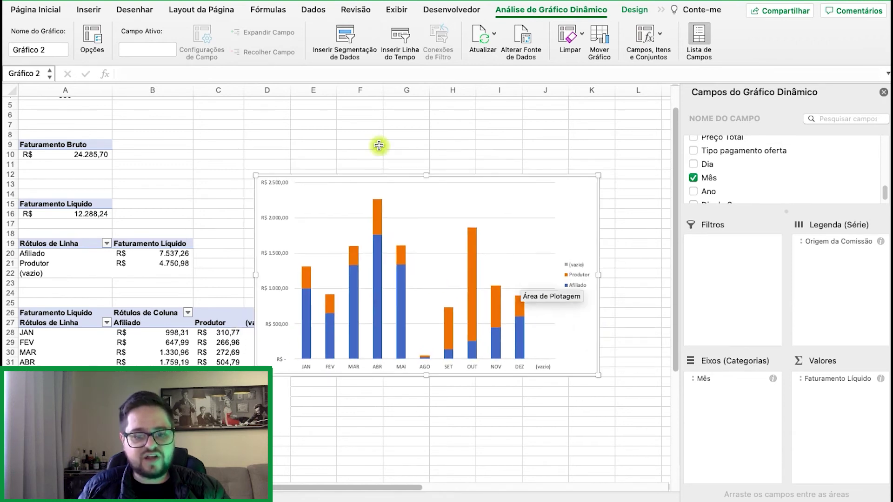
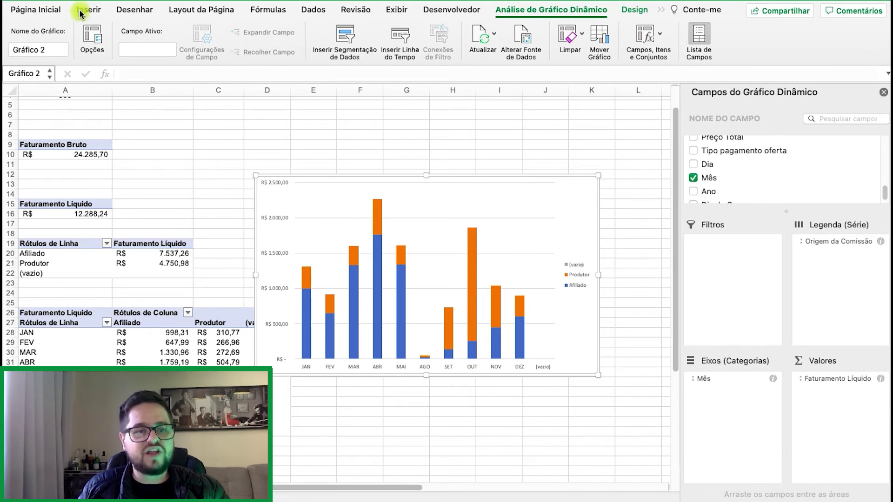
- Cut the stacked column chart from the pivot table sheet and paste it into the dashboard sheet beside the cards
{"action": "right_click", "coordinate": [594, 208]}
{"action": "left_click", "coordinate": [628, 153]}
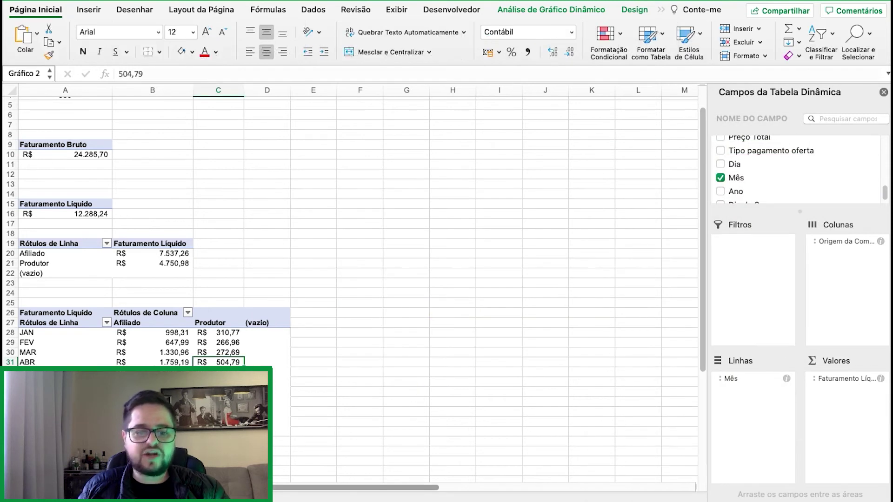
{"action": "left_click", "coordinate": [186, 498]}
{"action": "left_click", "coordinate": [576, 255]}
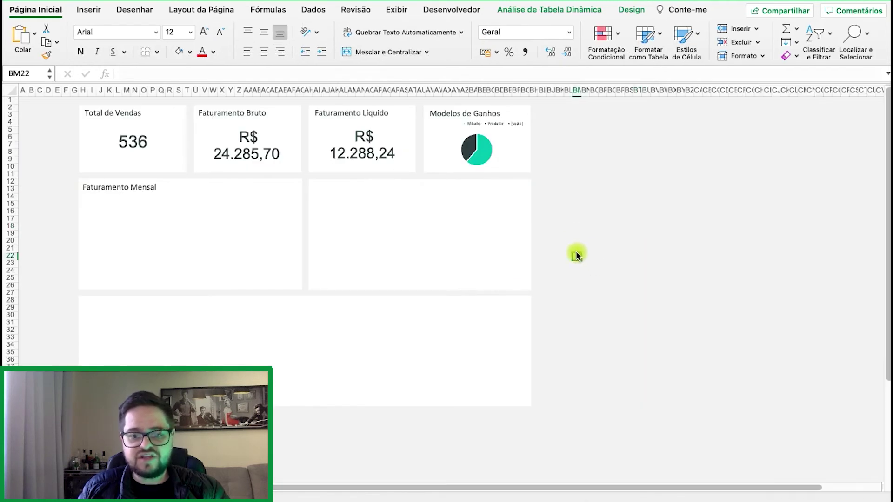
{"action": "right_click", "coordinate": [574, 219]}
{"action": "left_click", "coordinate": [616, 223]}
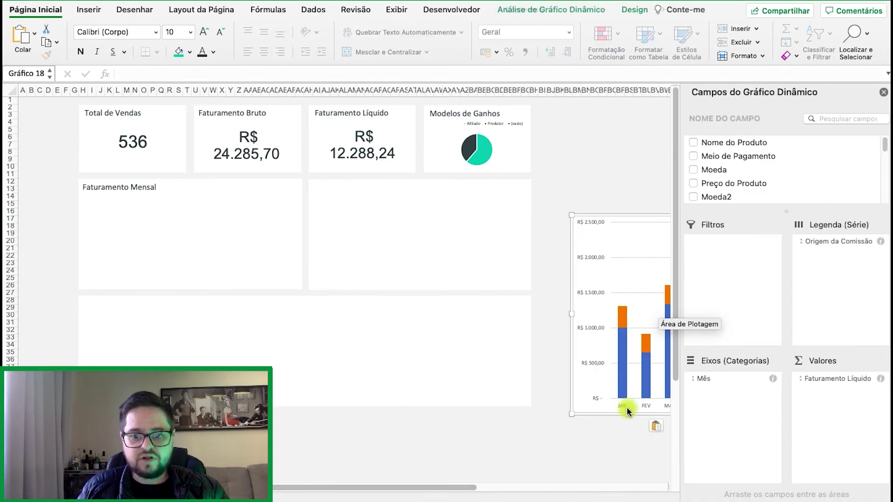
- Move and shrink the pasted chart to fit the Faturamento Mensal card, and delete its legend
{"action": "left_click_drag", "start_coordinate": [613, 414], "coordinate": [124, 383]}
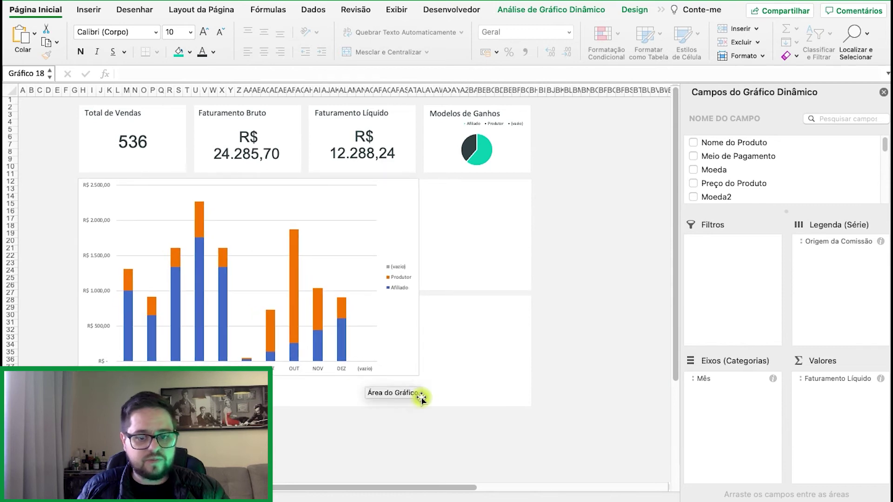
{"action": "left_click_drag", "start_coordinate": [409, 369], "coordinate": [300, 291]}
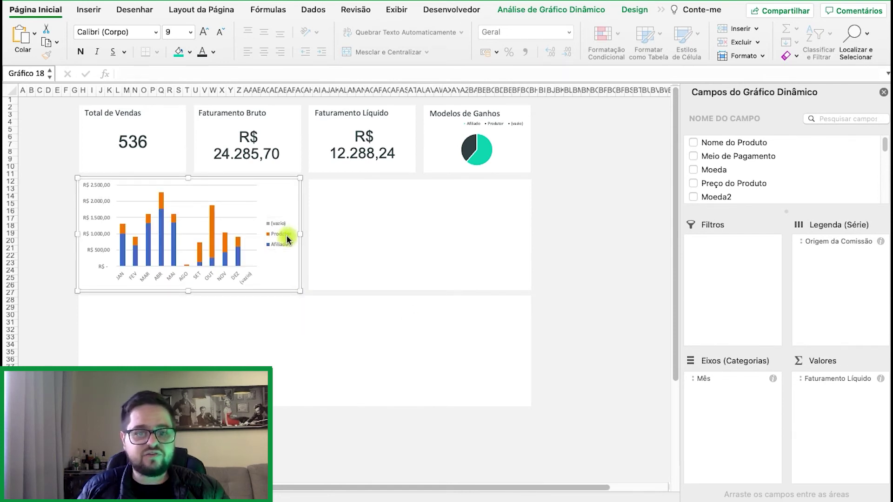
{"action": "key", "text": "Delete"}
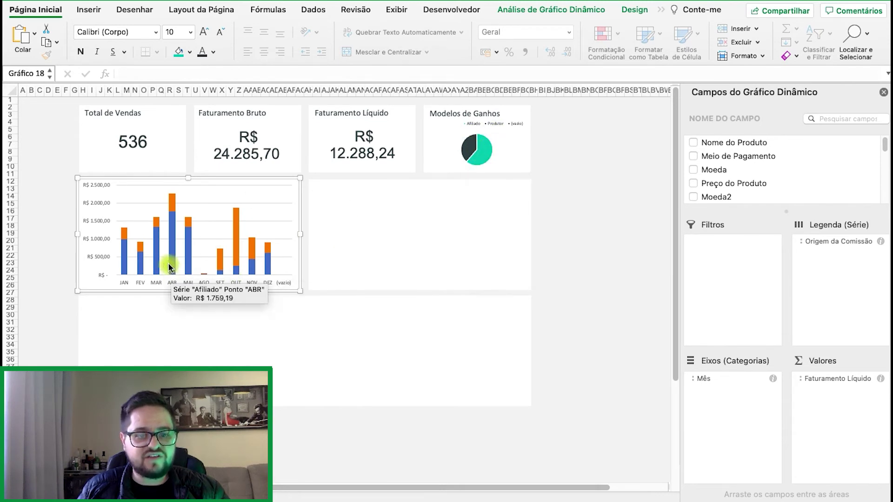
- Fill the chart's Afiliado series with turquoise green and the Produtor series with the recent dark slate color
{"action": "left_click", "coordinate": [173, 241]}
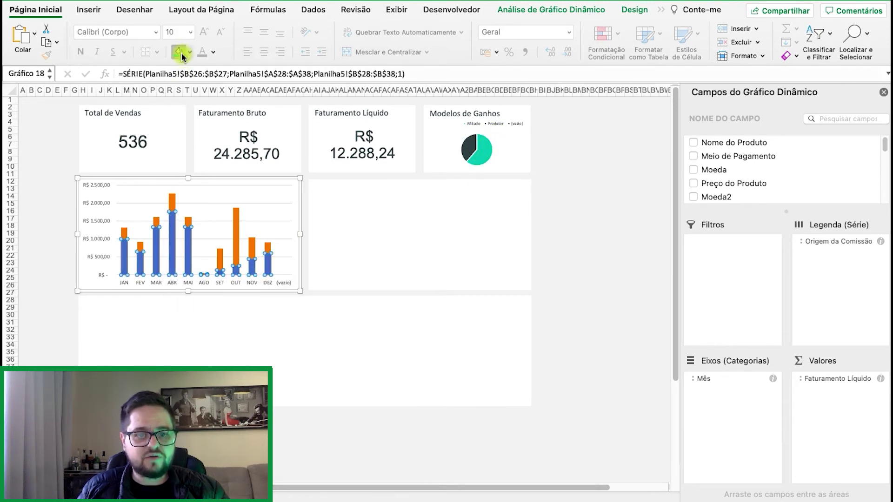
{"action": "left_click", "coordinate": [179, 52]}
{"action": "left_click", "coordinate": [238, 229]}
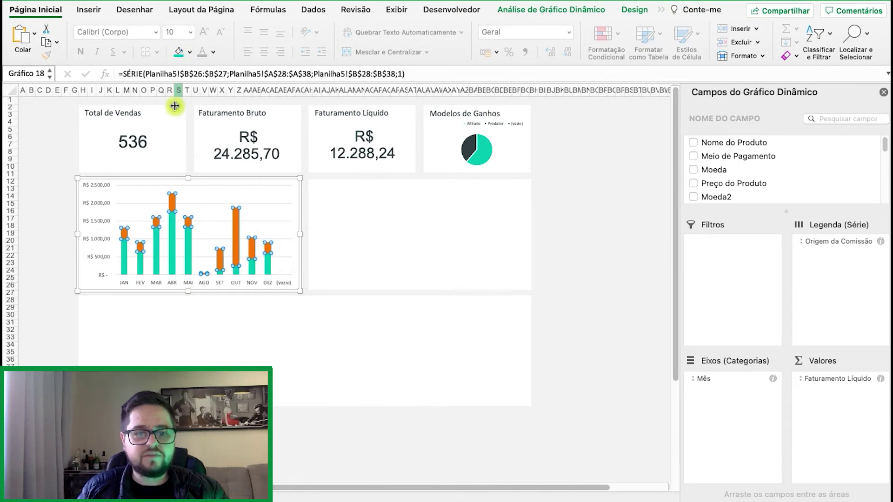
{"action": "left_click", "coordinate": [189, 53]}
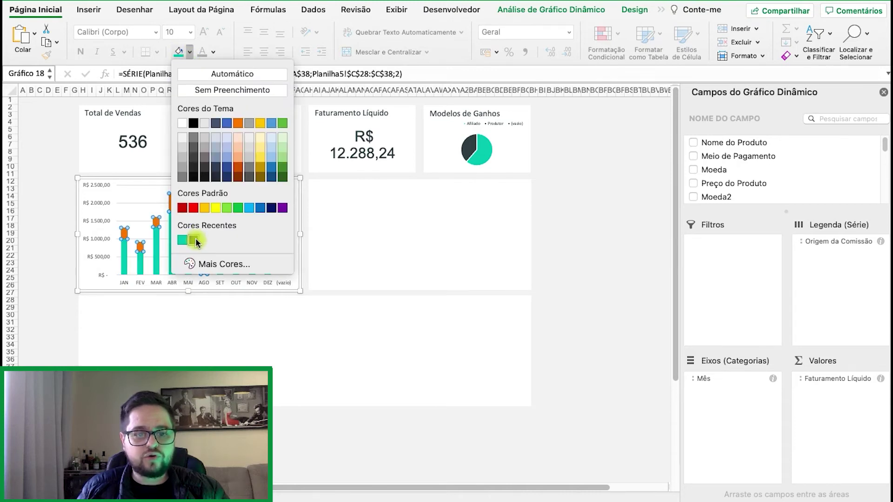
{"action": "left_click", "coordinate": [196, 242]}
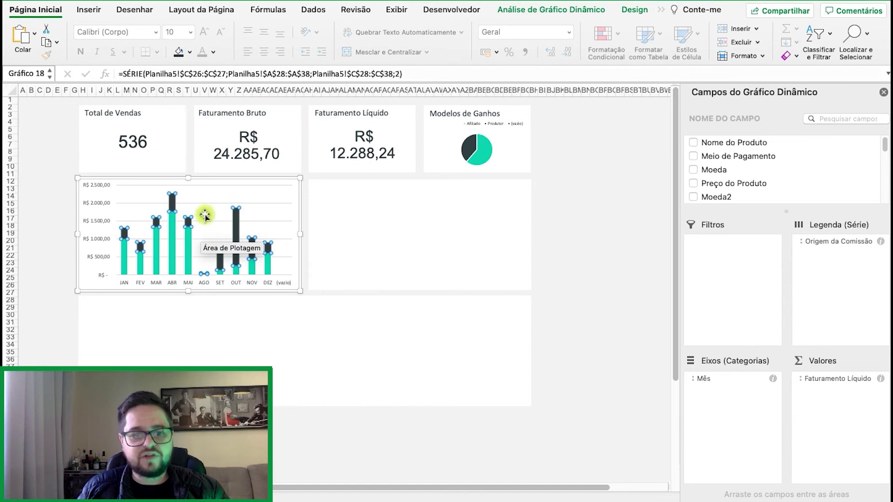
- Delete the vertical value axis and the major horizontal gridlines from the monthly chart
{"action": "left_click", "coordinate": [106, 205]}
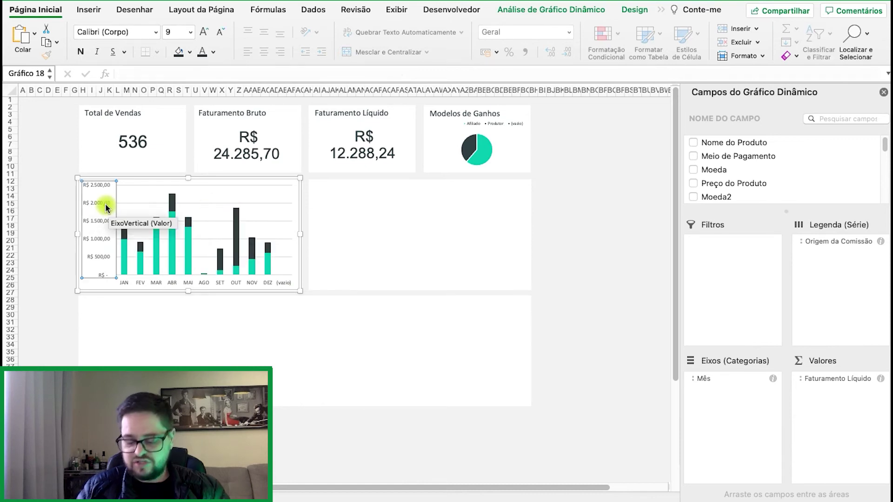
{"action": "key", "text": "Delete"}
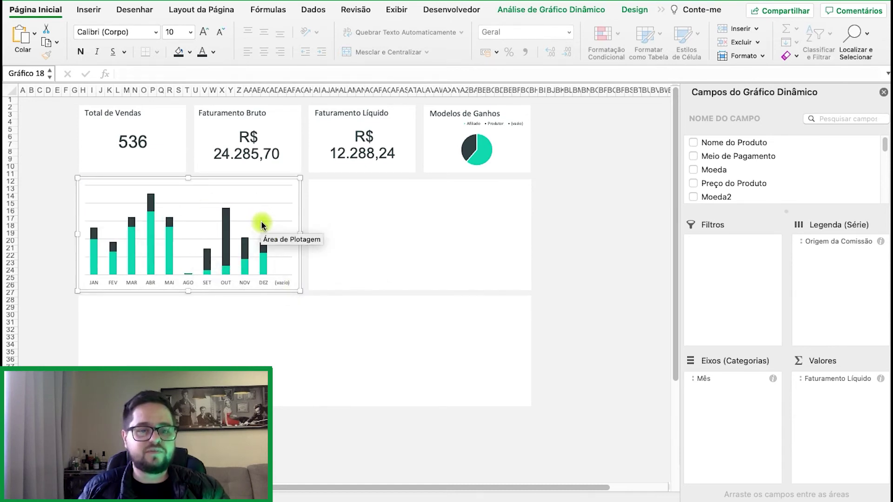
{"action": "left_click", "coordinate": [262, 221]}
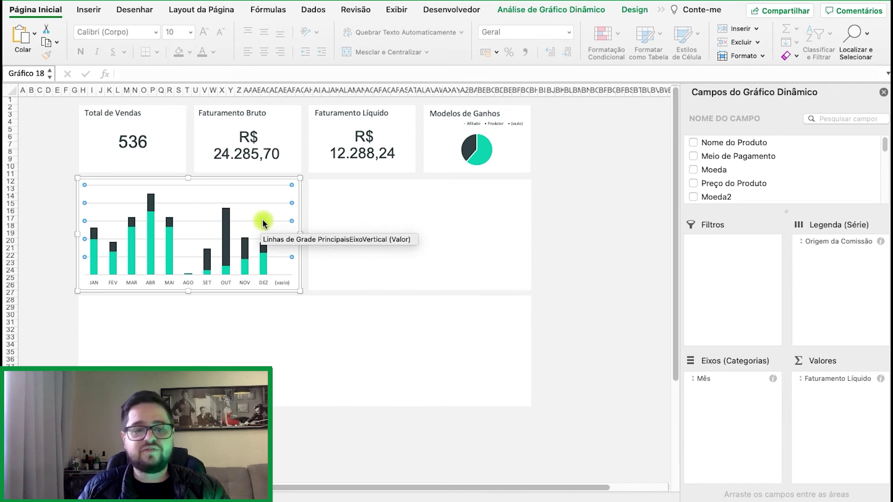
{"action": "key", "text": "Delete"}
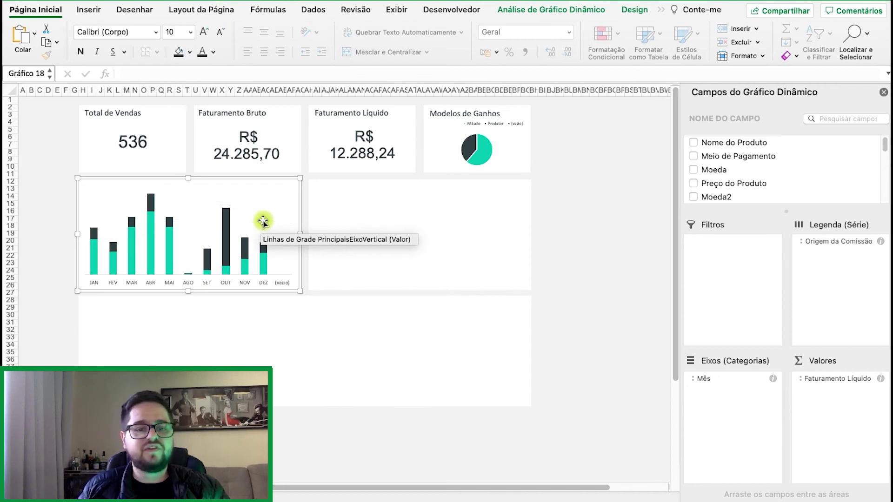
- Lower the top edge of the monthly chart's plot area to leave title space, and set the series gap width to 50%
{"action": "left_click", "coordinate": [186, 194]}
{"action": "left_click_drag", "start_coordinate": [188, 185], "coordinate": [191, 194]}
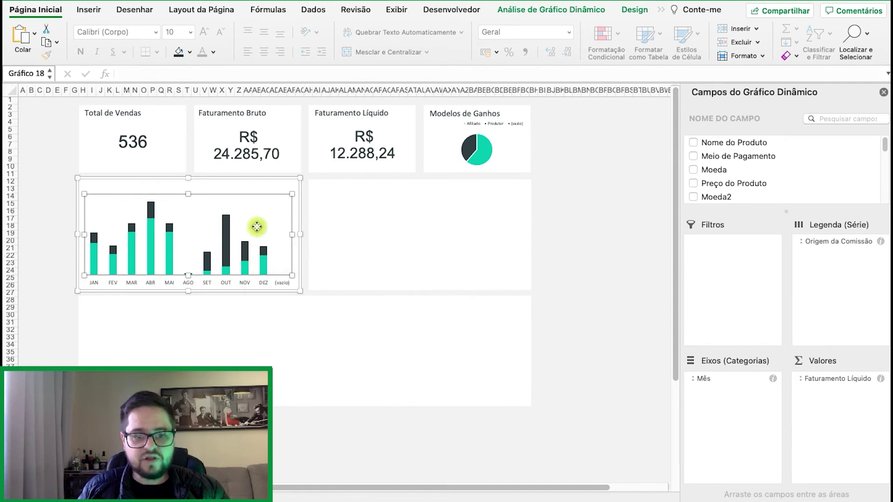
{"action": "double_click", "coordinate": [229, 248]}
{"action": "left_click", "coordinate": [250, 246]}
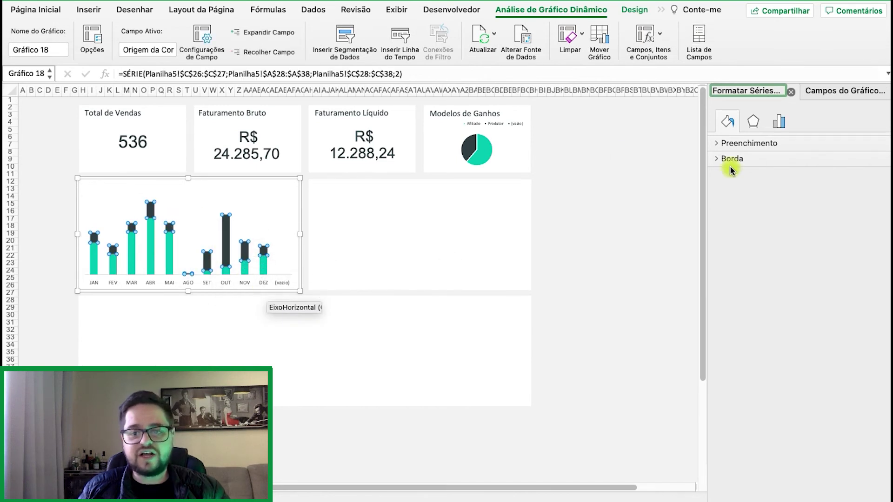
{"action": "left_click", "coordinate": [776, 122]}
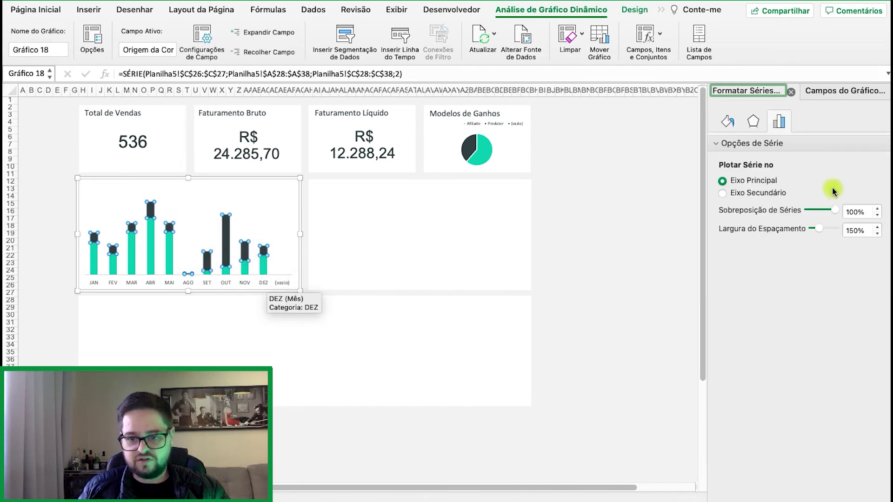
{"action": "left_click", "coordinate": [854, 231]}
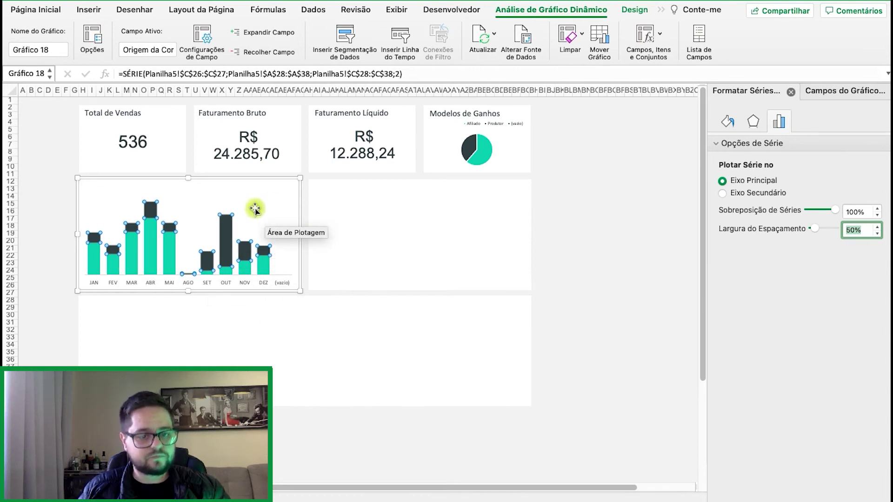
- Remove the fill and the outline from the monthly chart's area so the card behind it shows through
{"action": "left_click", "coordinate": [297, 205]}
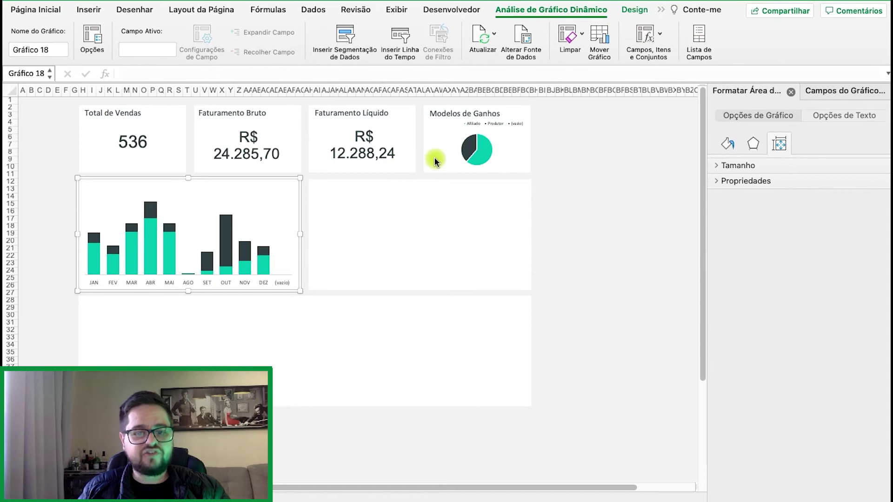
{"action": "left_click", "coordinate": [358, 33]}
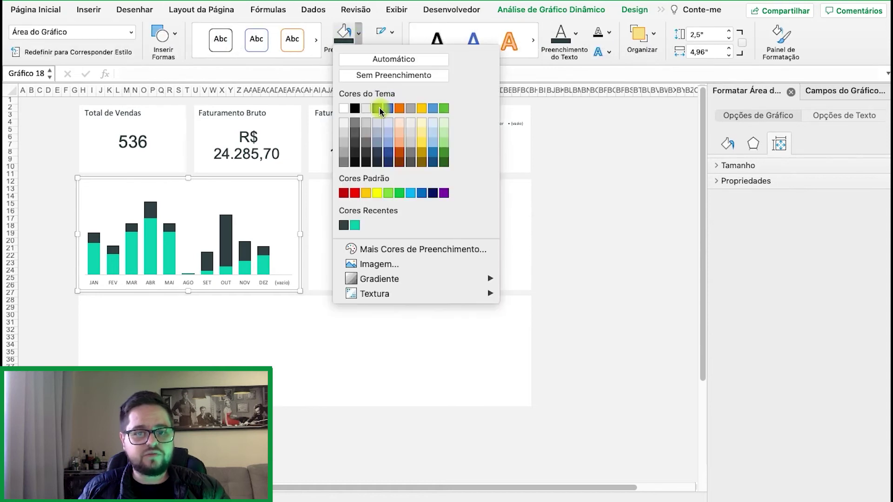
{"action": "left_click", "coordinate": [395, 79]}
{"action": "left_click", "coordinate": [392, 32]}
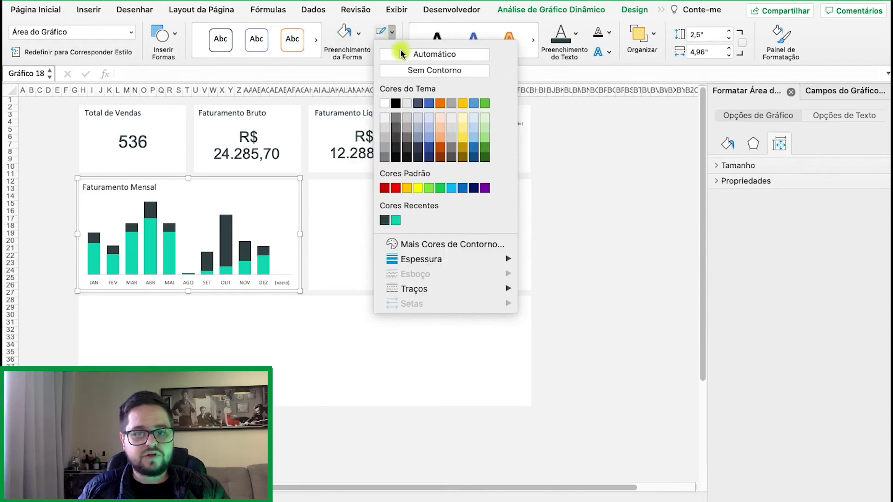
{"action": "left_click", "coordinate": [424, 71]}
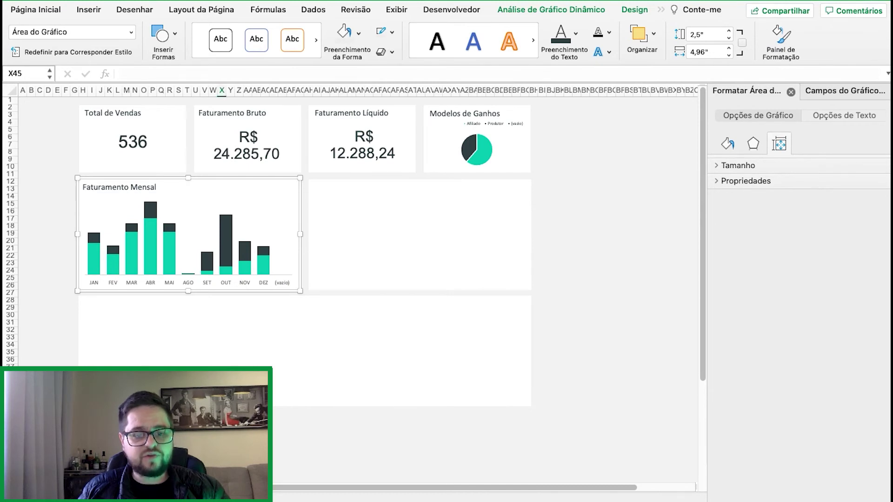
- Filter the (vazio) item out of the Mês and Origem da Comissão row labels in the pivot tables
{"action": "left_click", "coordinate": [109, 496]}
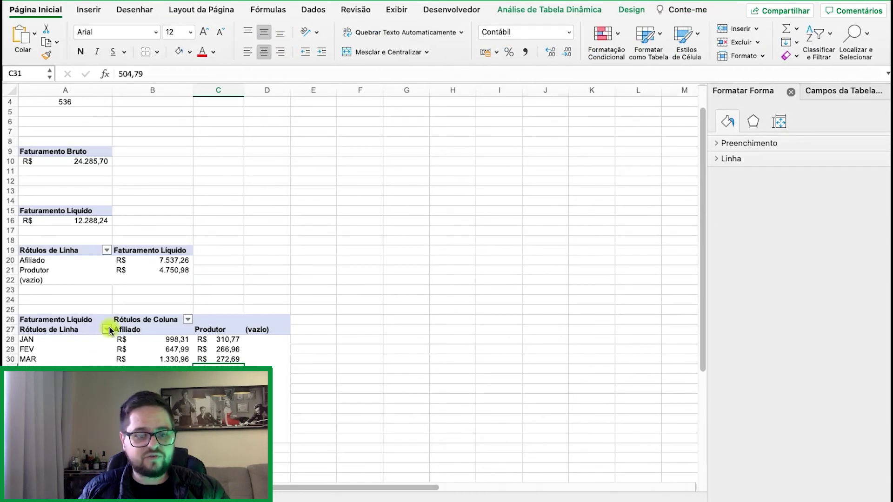
{"action": "left_click", "coordinate": [106, 329]}
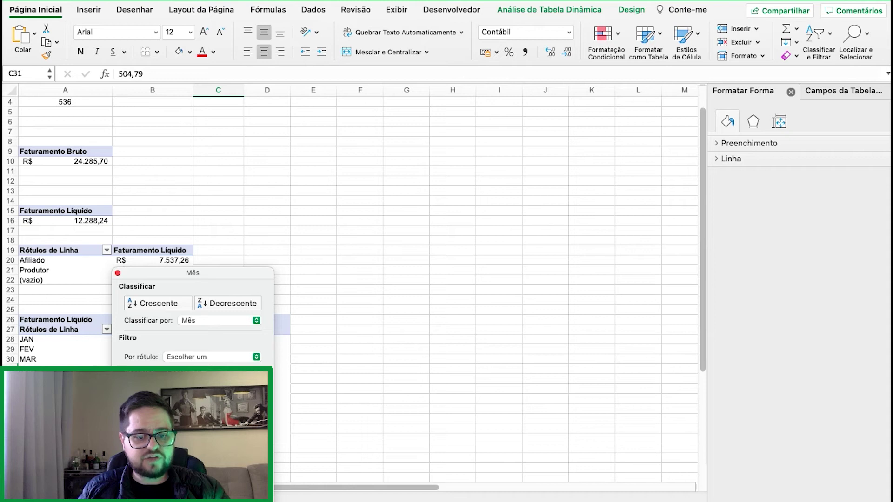
{"action": "left_click", "coordinate": [381, 351]}
{"action": "left_click", "coordinate": [106, 250]}
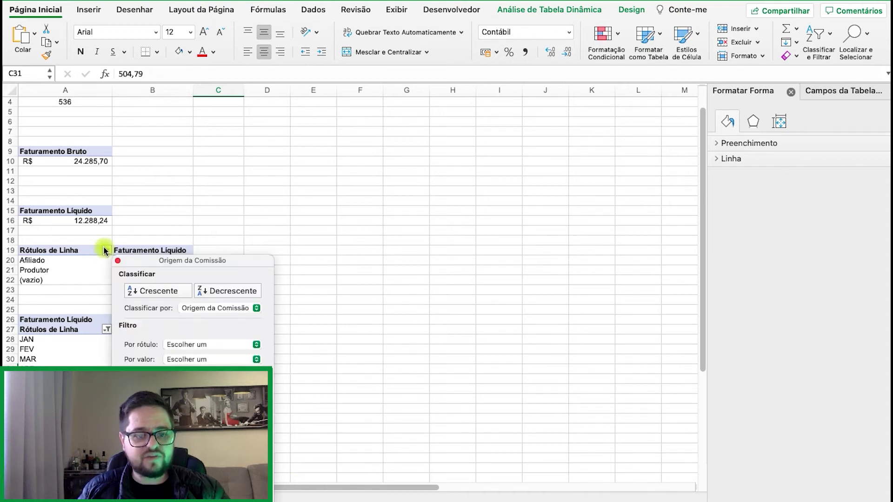
{"action": "left_click", "coordinate": [381, 390]}
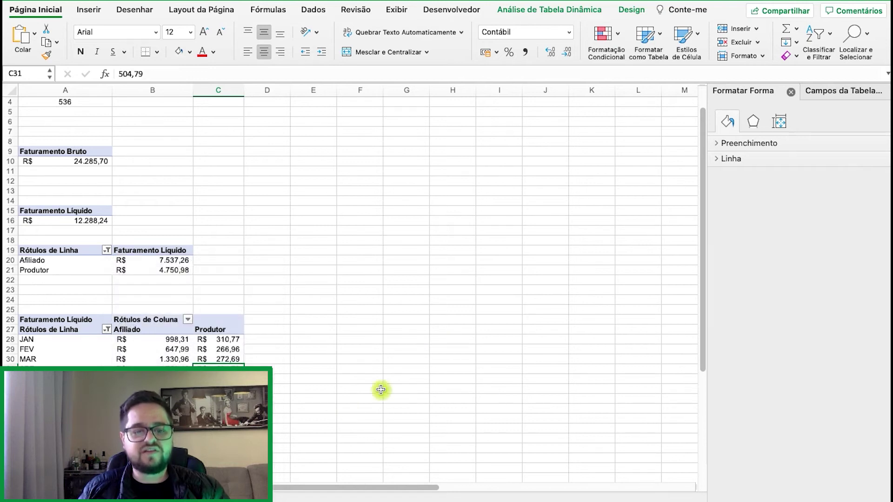
- Copy the Total de Vendas title box to the empty card beside Faturamento Mensal, reword it "Formas de Pagamentos" and align it inside the card
{"action": "key", "text": "ctrl+Page_Up"}
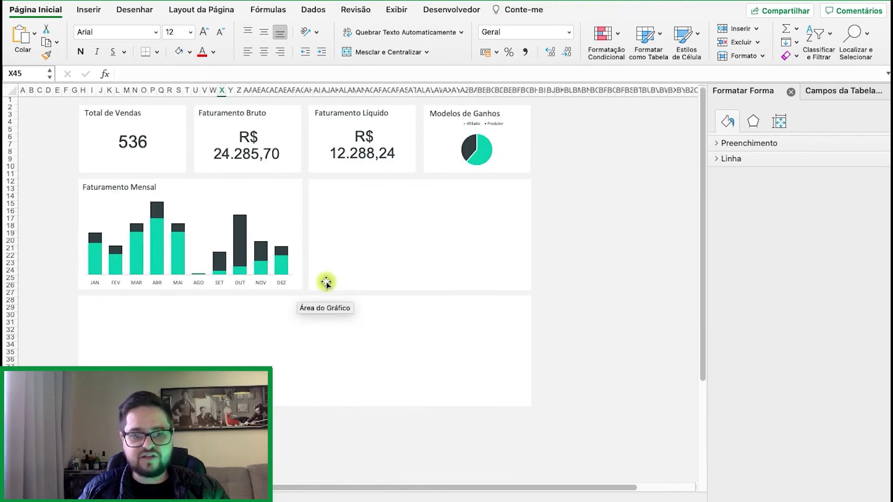
{"action": "left_click", "coordinate": [112, 191]}
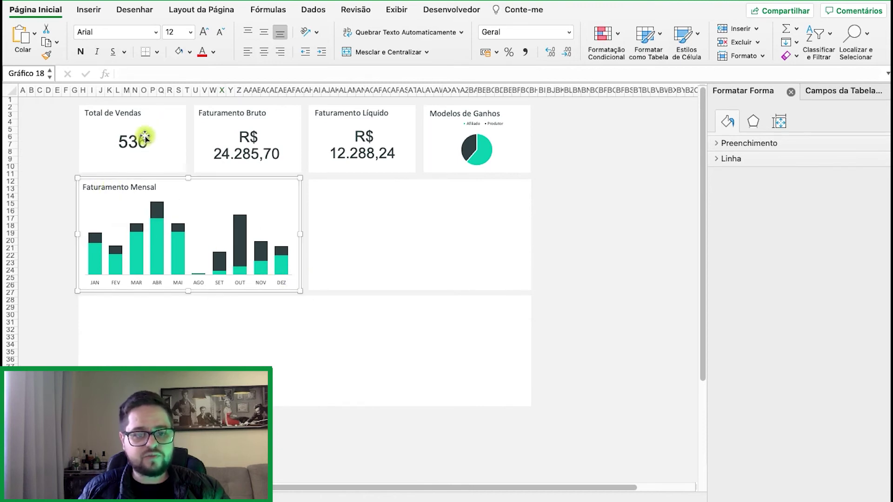
{"action": "left_click", "coordinate": [116, 119]}
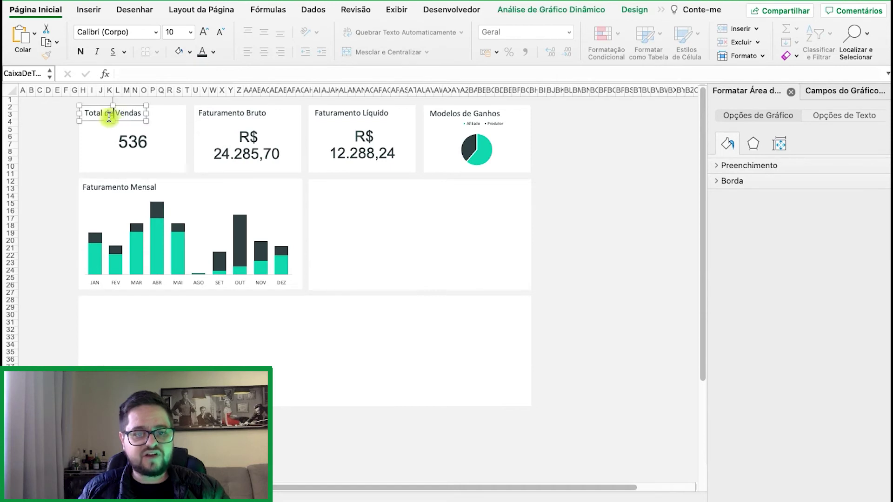
{"action": "left_click", "coordinate": [130, 122]}
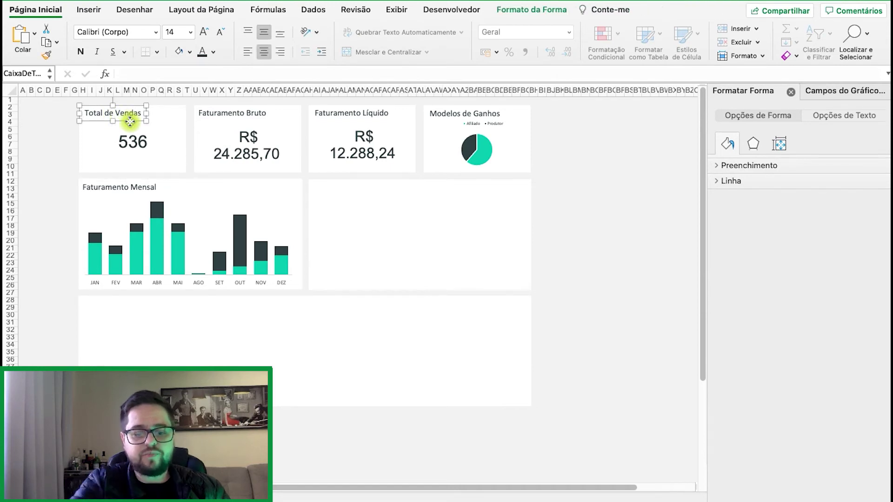
{"action": "left_click", "coordinate": [342, 210]}
{"action": "key", "text": "super+v"}
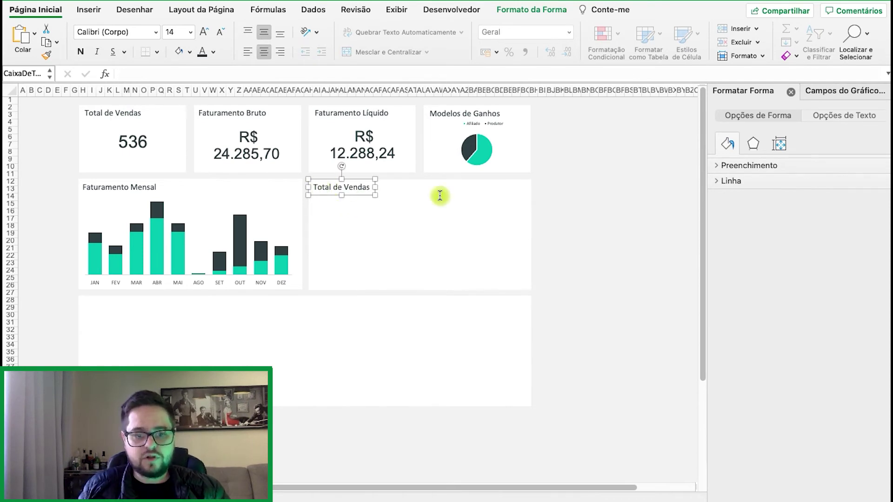
{"action": "type", "text": "Formas de"}
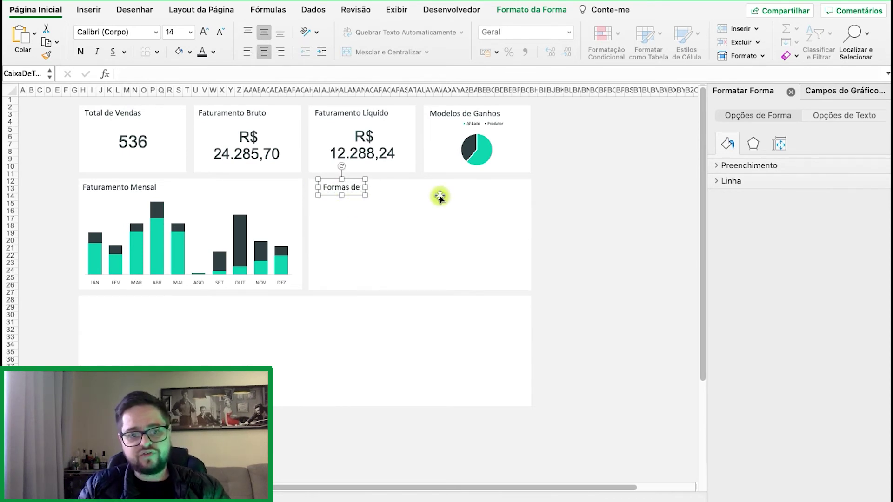
{"action": "type", "text": " Pagamentos"}
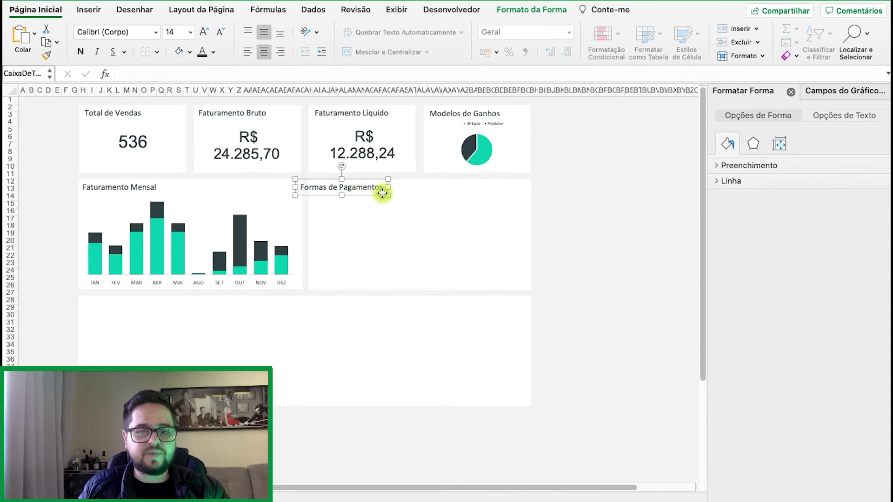
{"action": "left_click_drag", "start_coordinate": [382, 194], "coordinate": [395, 194]}
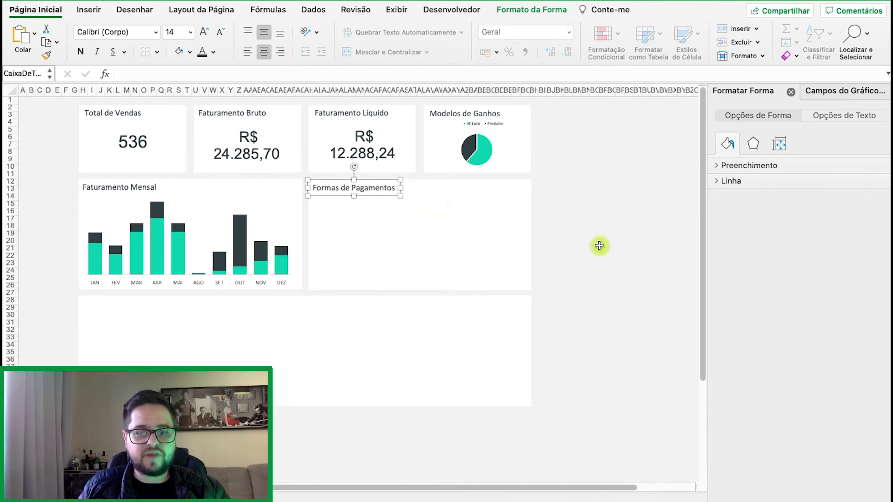
- Copy the Faturamento Líquido total pivot table with the blank cell above it and paste it at A42, below the monthly pivot table
{"action": "left_click", "coordinate": [122, 496]}
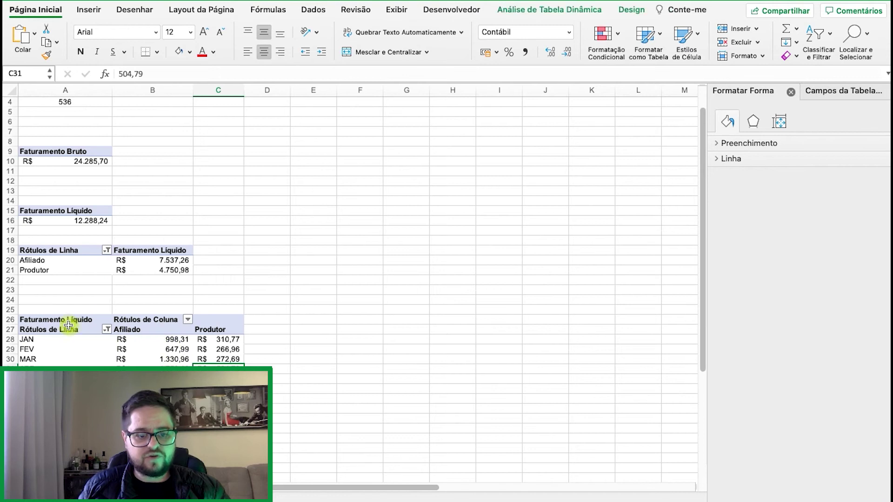
{"action": "left_click_drag", "start_coordinate": [62, 319], "coordinate": [224, 386]}
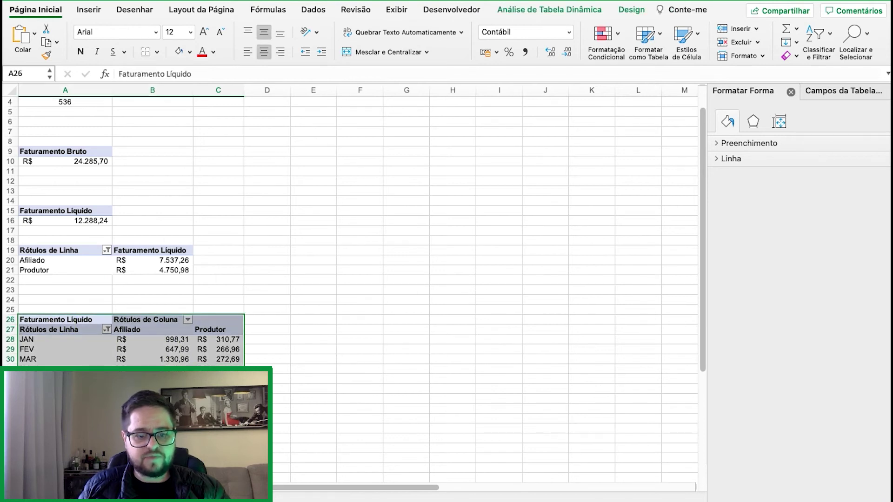
{"action": "left_click", "coordinate": [238, 292]}
{"action": "left_click_drag", "start_coordinate": [93, 225], "coordinate": [50, 200]}
{"action": "key", "text": "super+c"}
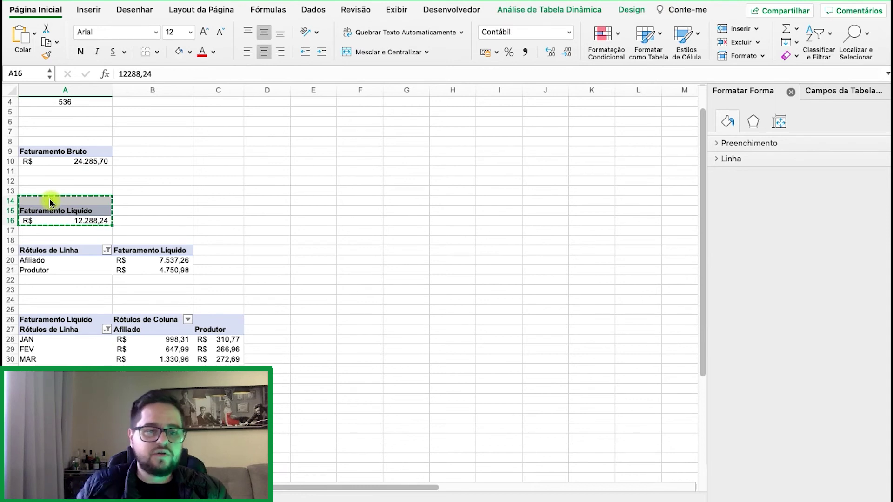
{"action": "scroll", "coordinate": [107, 267], "scroll_direction": "down", "scroll_amount": 5}
{"action": "left_click", "coordinate": [59, 331]}
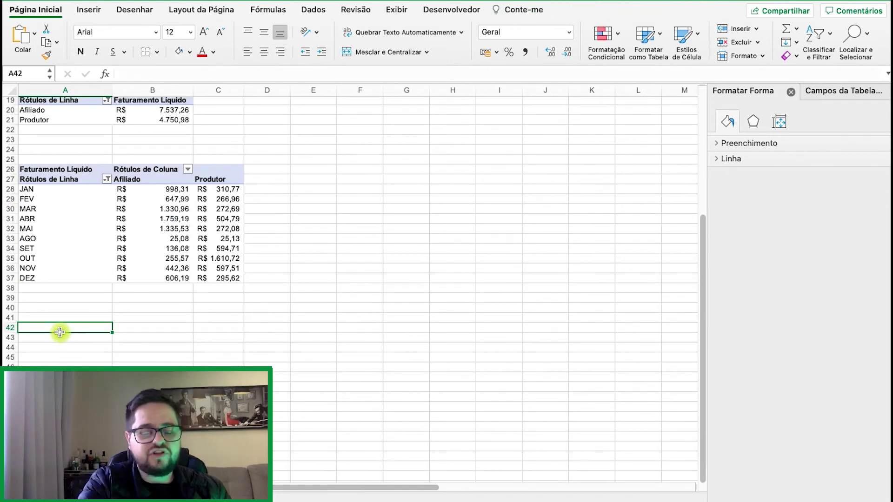
{"action": "key", "text": "super+v"}
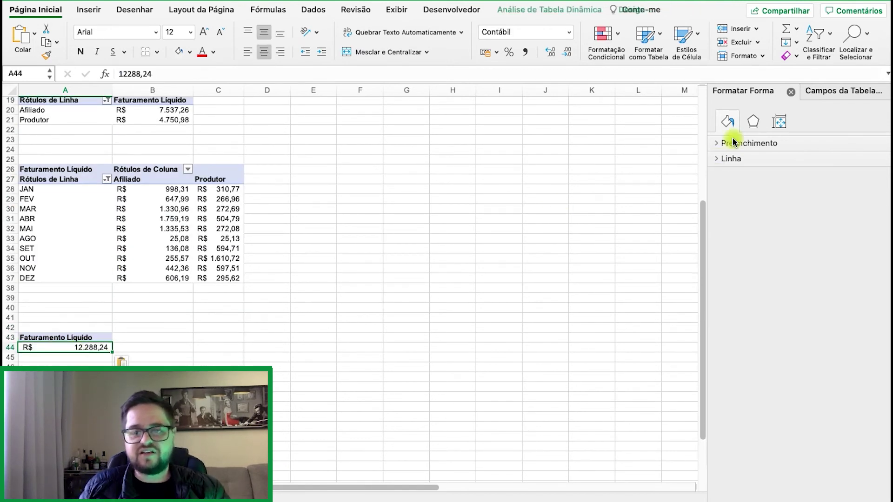
- Add the Tipo de Pagamento field to the rows of the pasted Faturamento Líquido pivot table
{"action": "left_click", "coordinate": [558, 10]}
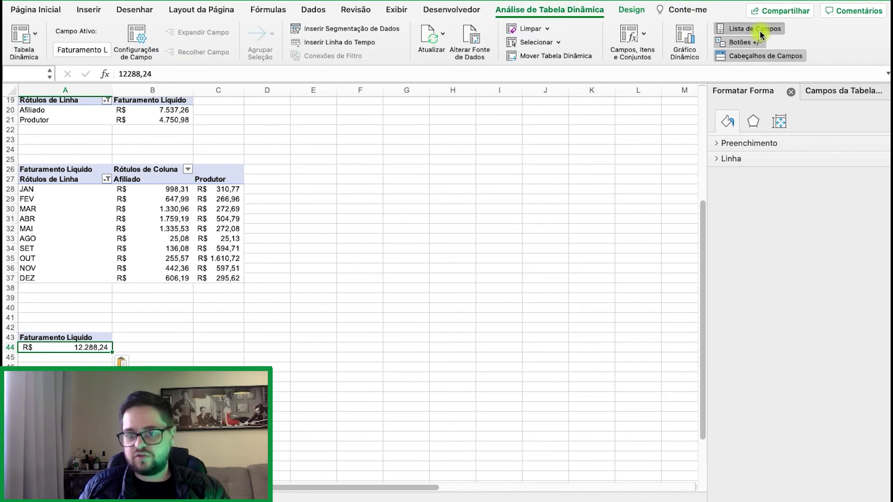
{"action": "left_click", "coordinate": [753, 31]}
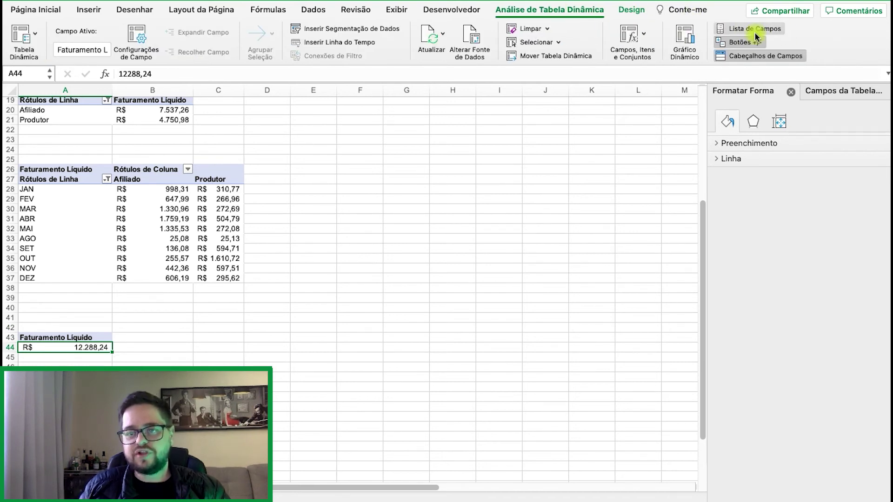
{"action": "left_click", "coordinate": [756, 29]}
{"action": "left_click", "coordinate": [831, 93]}
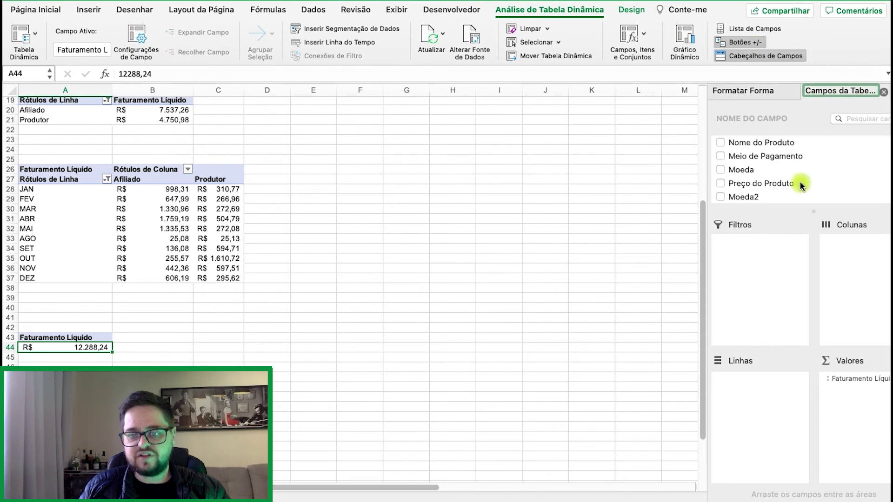
{"action": "scroll", "coordinate": [795, 167], "scroll_direction": "down", "scroll_amount": 5}
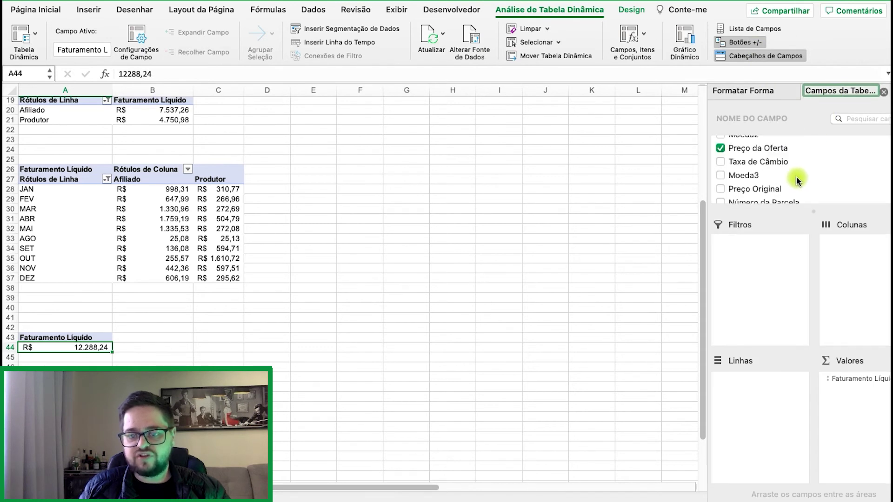
{"action": "scroll", "coordinate": [798, 180], "scroll_direction": "down", "scroll_amount": 3}
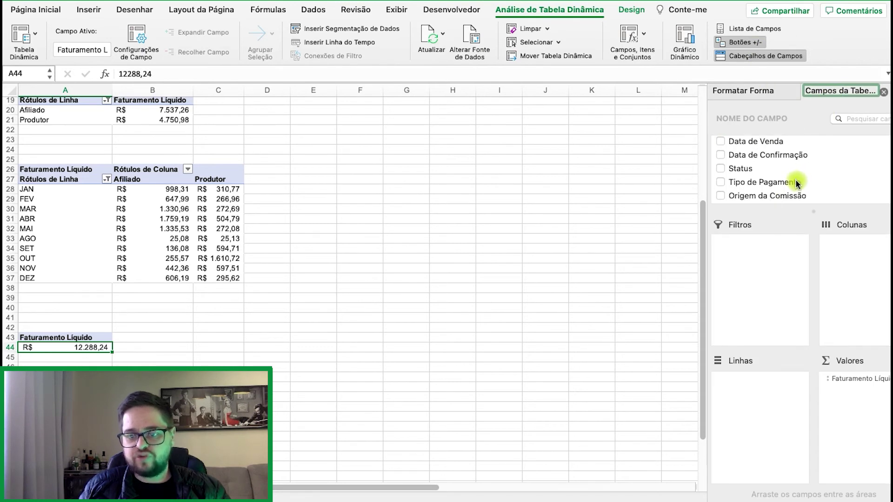
{"action": "left_click_drag", "start_coordinate": [796, 183], "coordinate": [777, 389]}
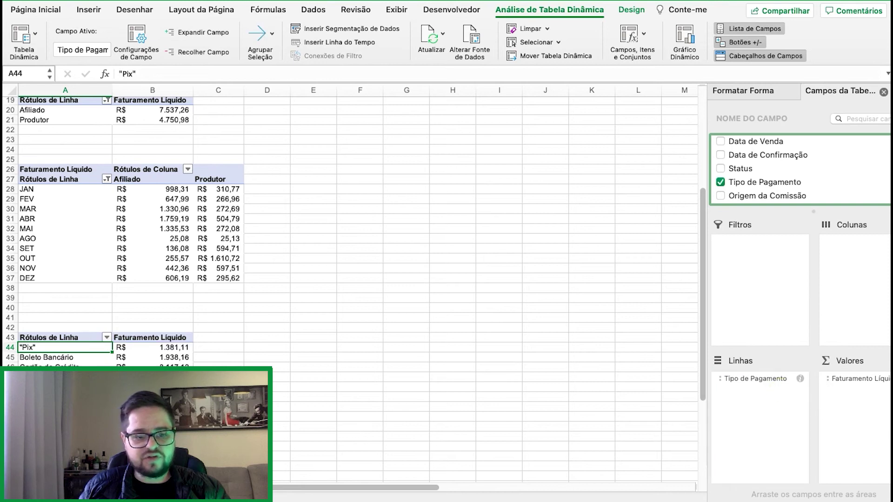
- Filter the blank item out of the Tipo de Pagamento row labels in the new pivot table
{"action": "left_click", "coordinate": [158, 377]}
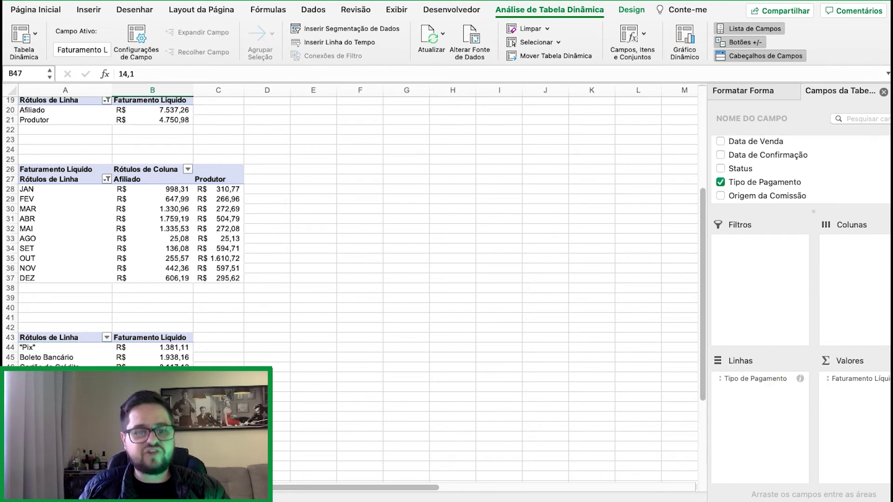
{"action": "left_click", "coordinate": [107, 337]}
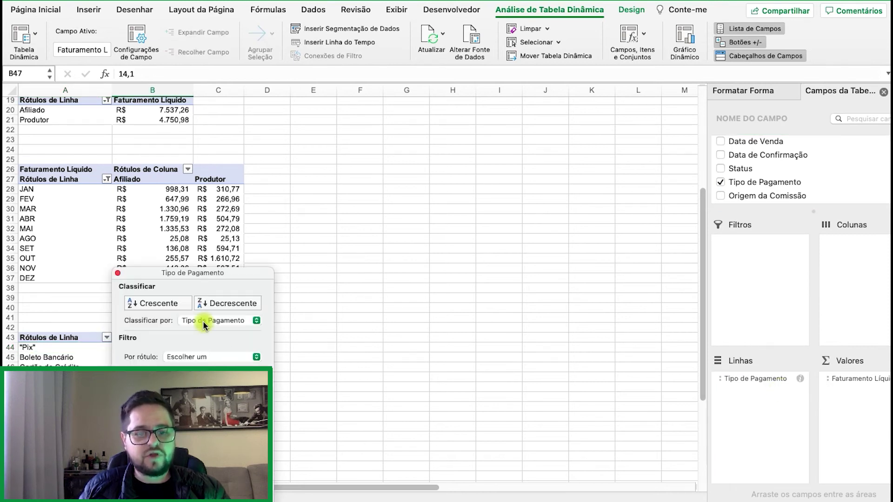
{"action": "left_click", "coordinate": [365, 342]}
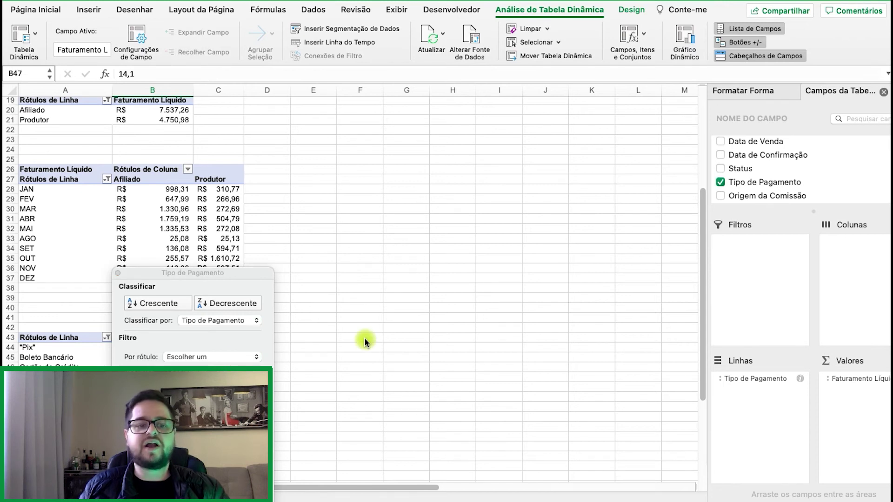
{"action": "double_click", "coordinate": [91, 14]}
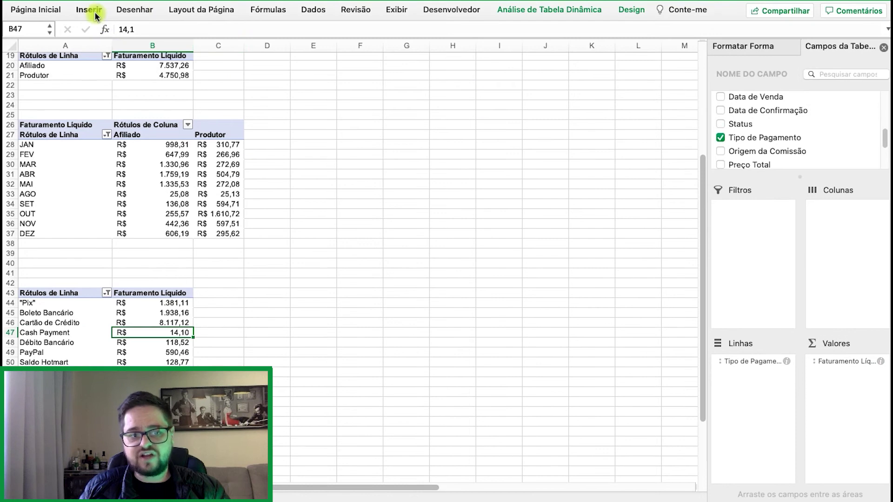
- Insert a 2D clustered bar chart from the Tipo de Pagamento pivot table and place it beside the table
{"action": "key", "text": "super+alt+r"}
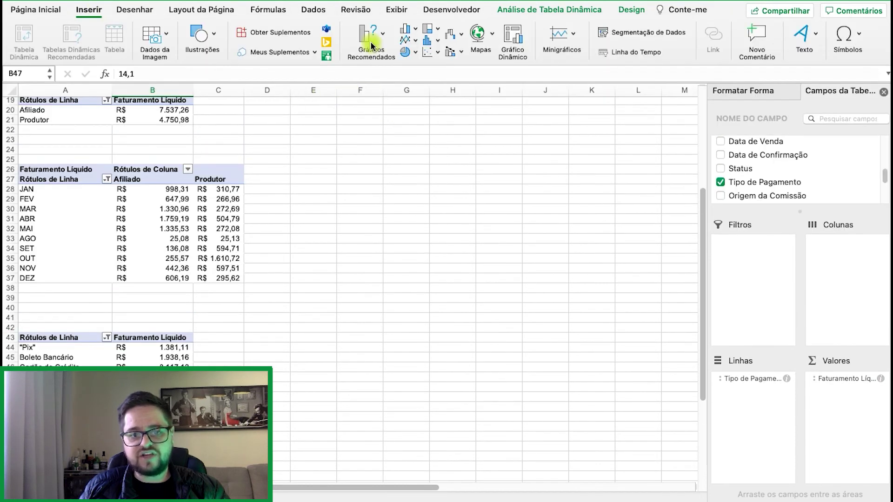
{"action": "left_click", "coordinate": [405, 35]}
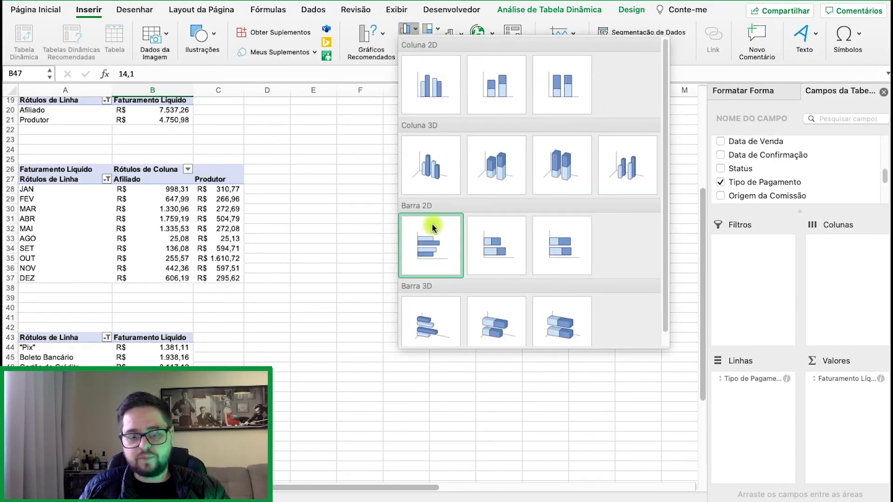
{"action": "left_click", "coordinate": [405, 223]}
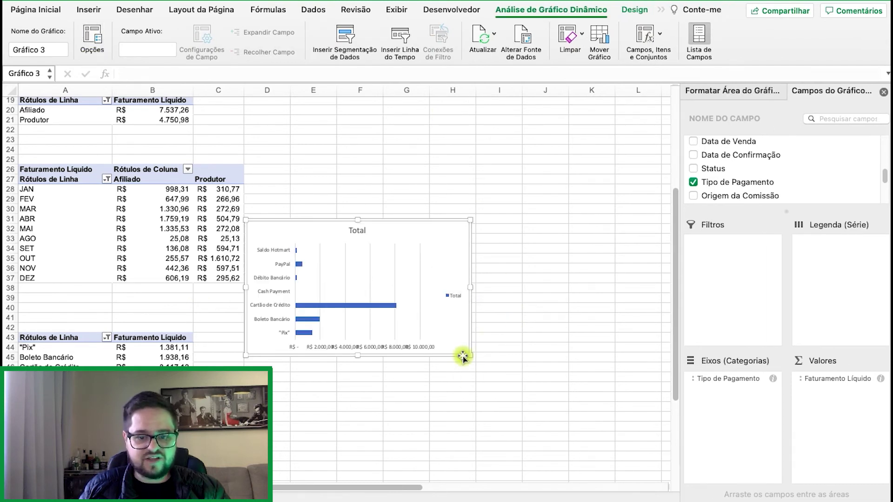
{"action": "left_click_drag", "start_coordinate": [476, 354], "coordinate": [510, 349]}
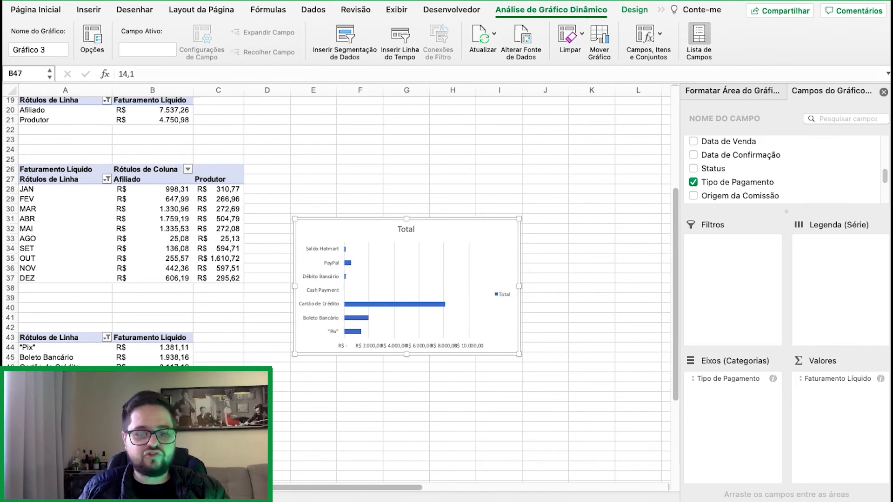
- Move the payment type bar chart onto the dashboard sheet and fit it to the Formas de Pagamentos card
{"action": "key", "text": "super+x"}
{"action": "left_click", "coordinate": [186, 496]}
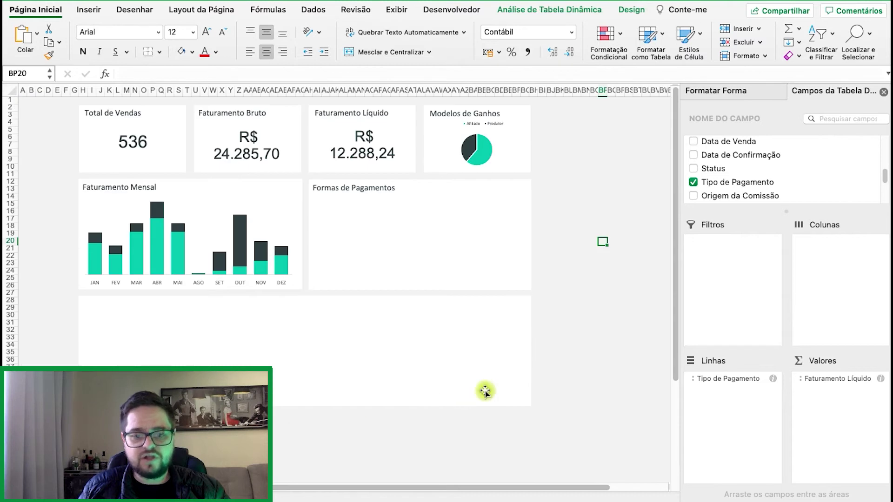
{"action": "left_click", "coordinate": [581, 294]}
{"action": "key", "text": "super+v"}
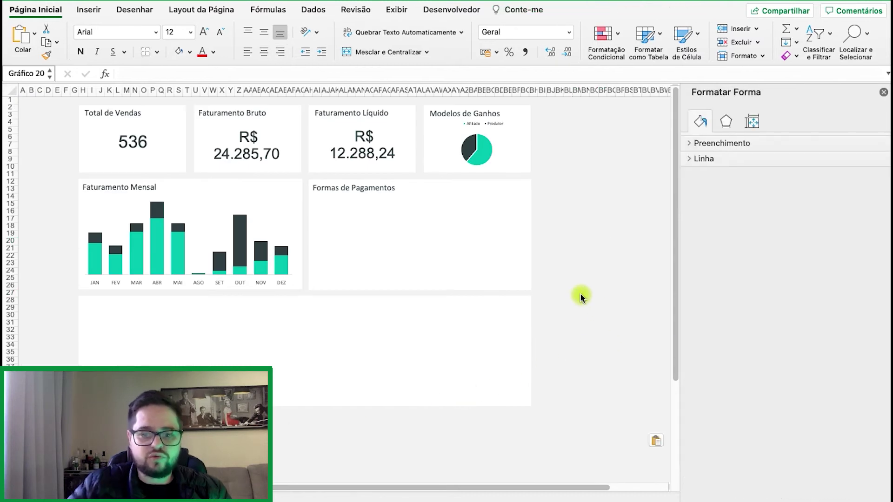
{"action": "left_click_drag", "start_coordinate": [620, 429], "coordinate": [354, 312]}
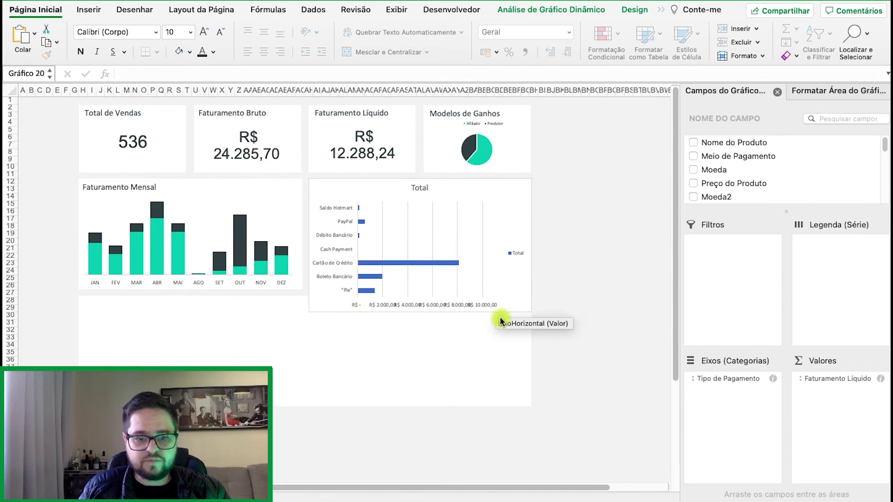
{"action": "left_click_drag", "start_coordinate": [529, 310], "coordinate": [529, 292]}
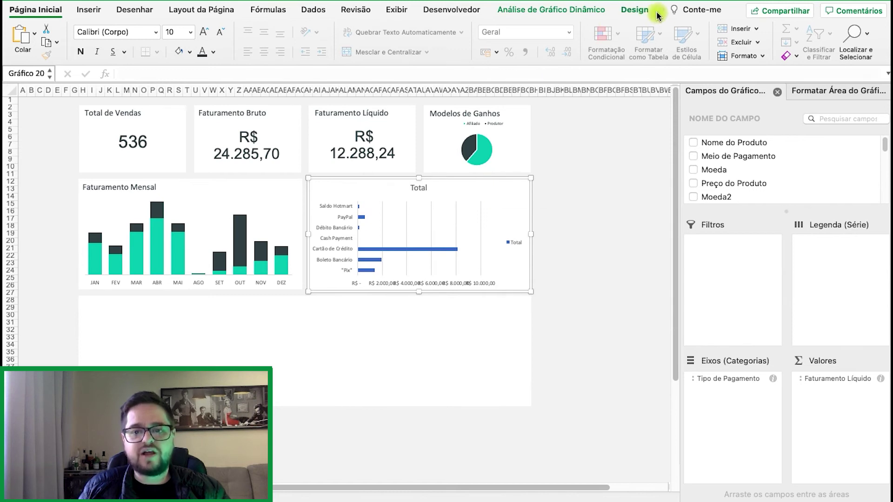
- Remove the fill and outline from the payment chart's area so the card behind it shows through
{"action": "left_click", "coordinate": [638, 9]}
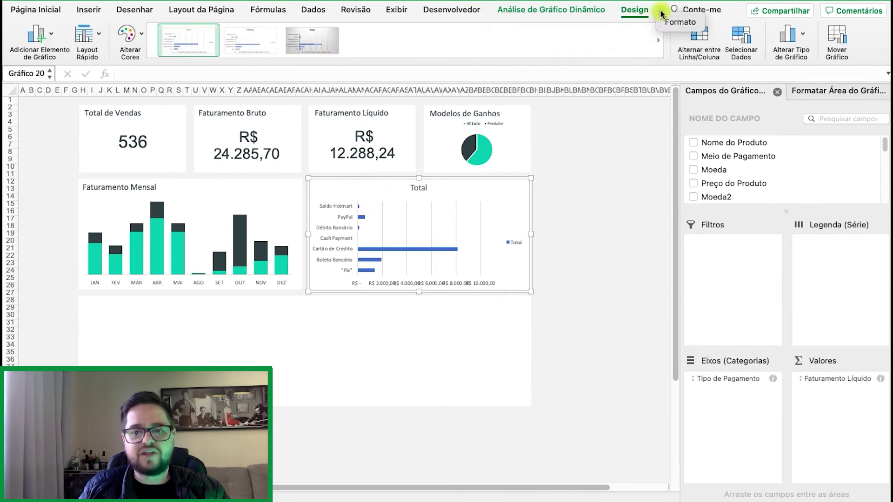
{"action": "left_click", "coordinate": [524, 185]}
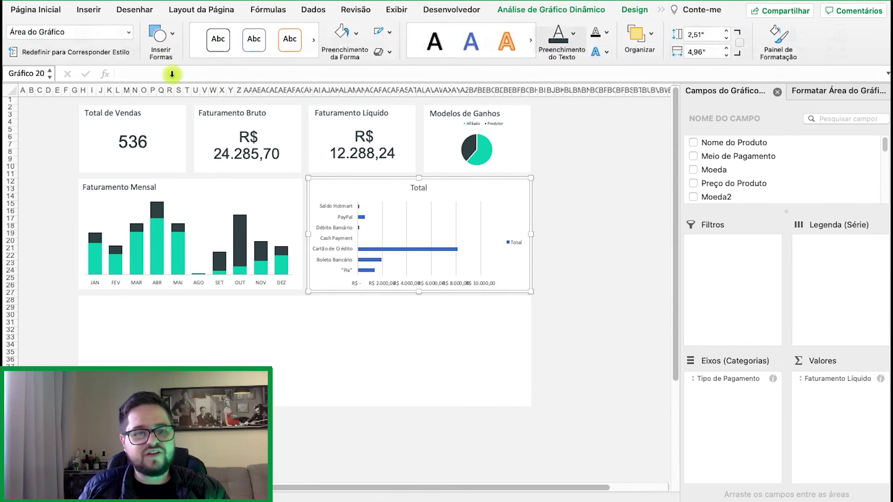
{"action": "left_click", "coordinate": [346, 36]}
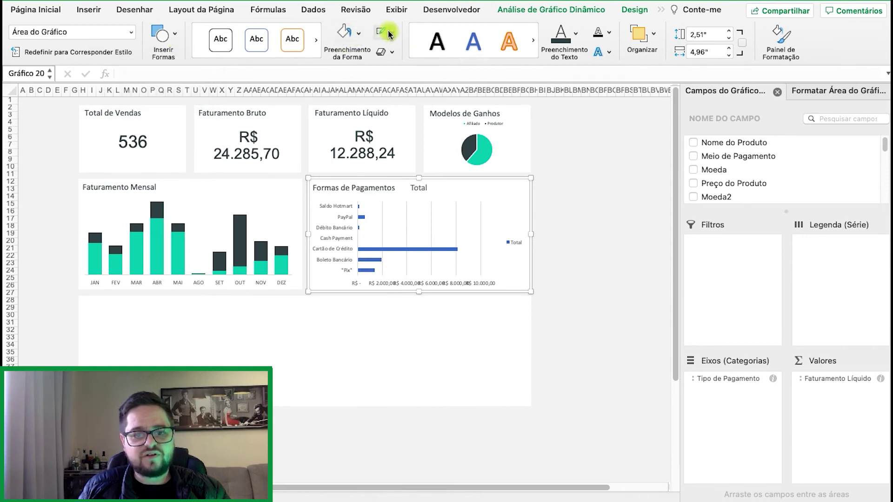
- Delete the Total title, the legend and the vertical gridlines from the payment chart
{"action": "left_click", "coordinate": [418, 186]}
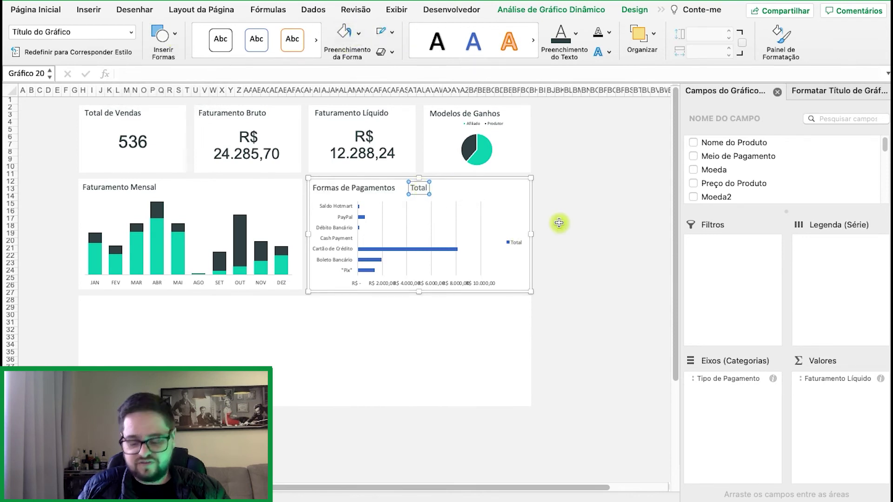
{"action": "key", "text": "Delete"}
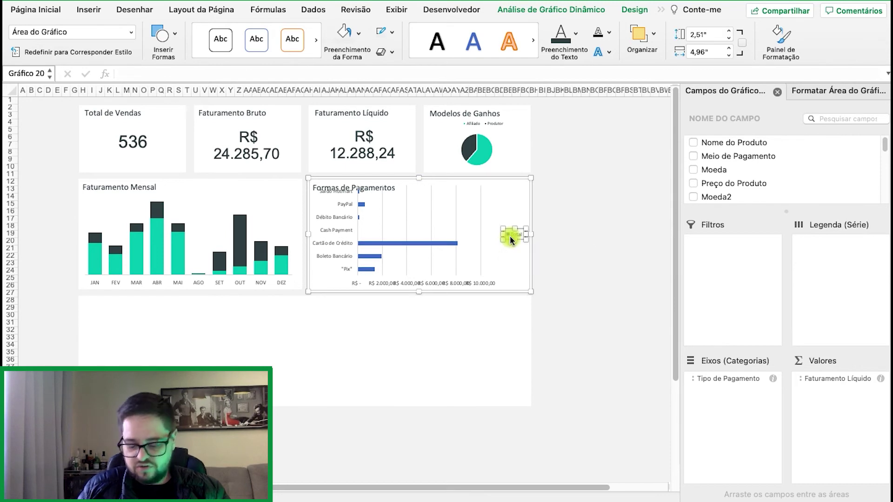
{"action": "left_click", "coordinate": [511, 239]}
{"action": "left_click", "coordinate": [447, 221]}
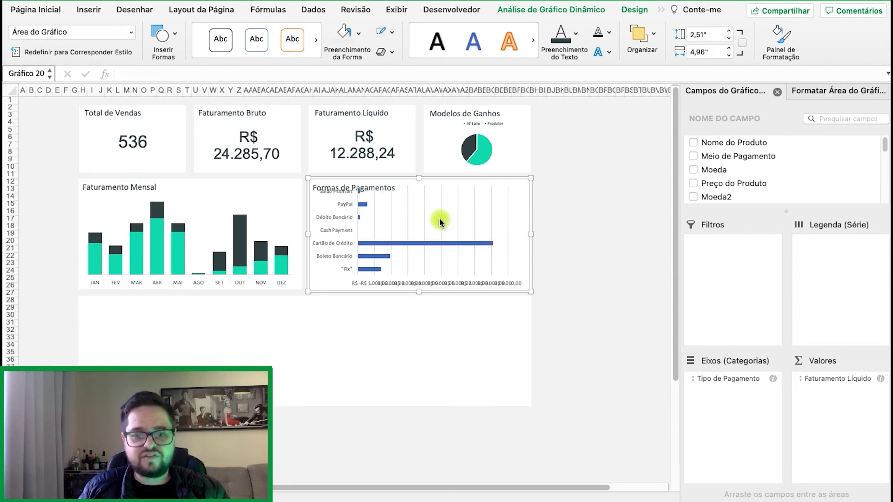
{"action": "left_click", "coordinate": [437, 216]}
{"action": "left_click", "coordinate": [413, 212]}
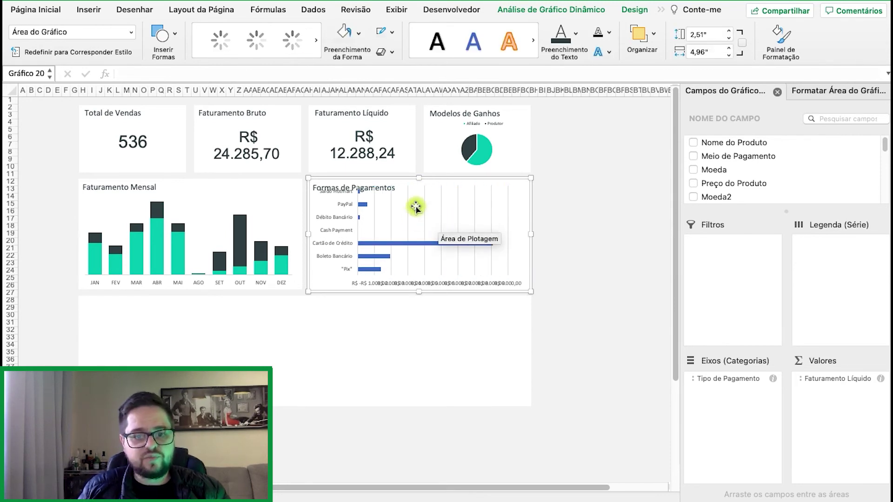
- Shorten the payment chart from its upper edge to about 2.32" high and delete its horizontal value axis
{"action": "left_click_drag", "start_coordinate": [419, 184], "coordinate": [420, 193]}
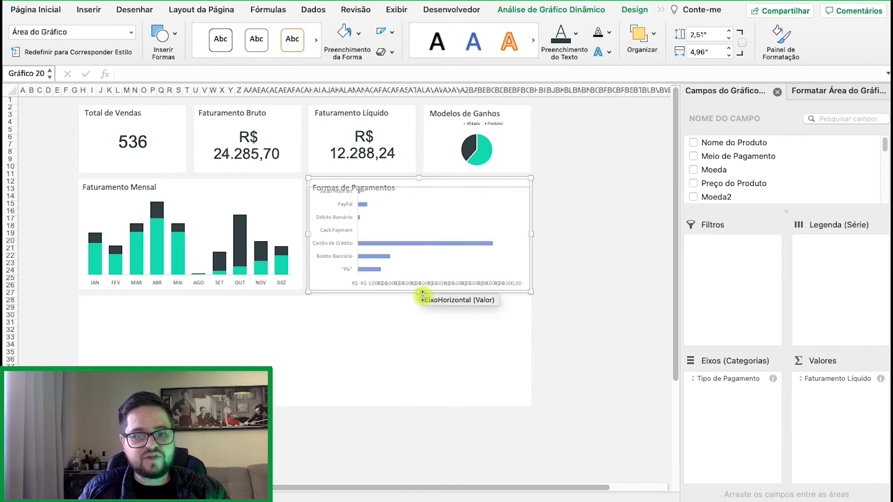
{"action": "left_click", "coordinate": [428, 284]}
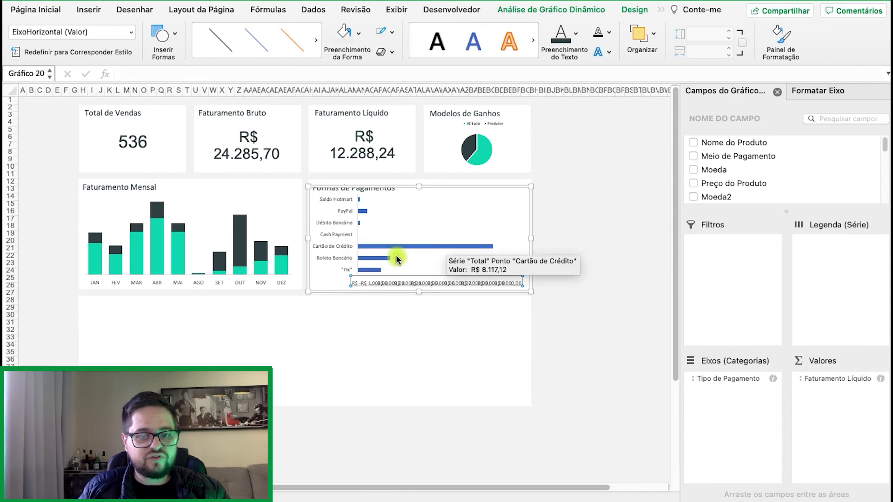
{"action": "key", "text": "Delete"}
{"action": "left_click", "coordinate": [559, 263]}
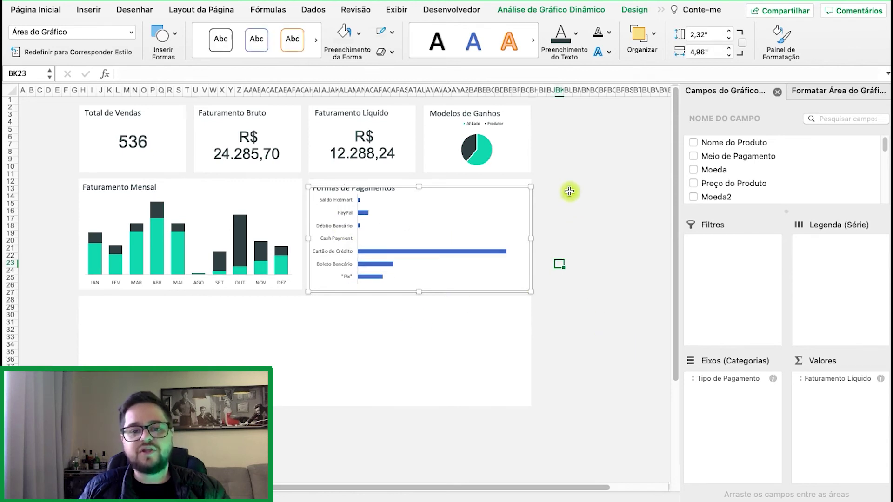
{"action": "left_click", "coordinate": [545, 179]}
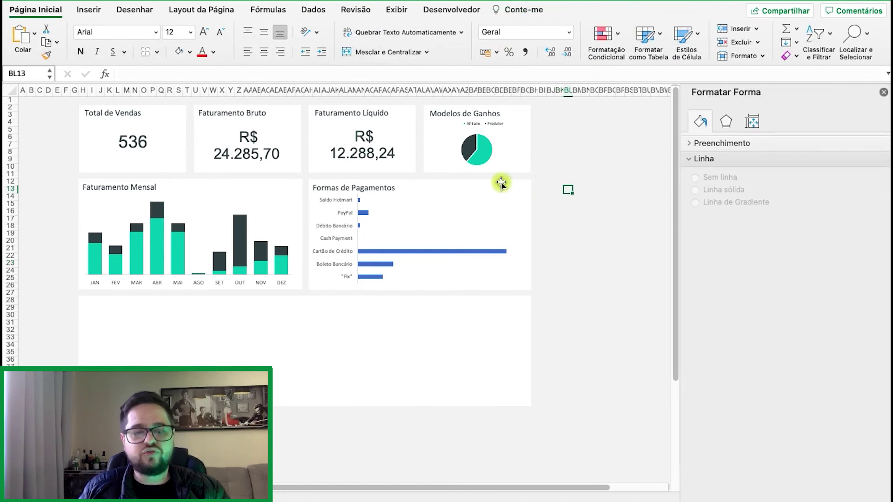
- Fill the payment chart's bars with the red hex colour F25C5C
{"action": "left_click", "coordinate": [479, 254]}
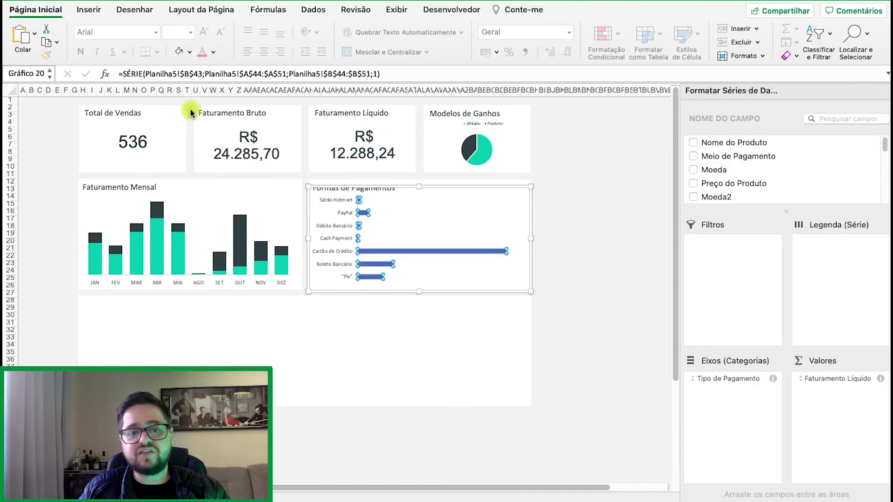
{"action": "left_click", "coordinate": [190, 52]}
{"action": "left_click", "coordinate": [245, 264]}
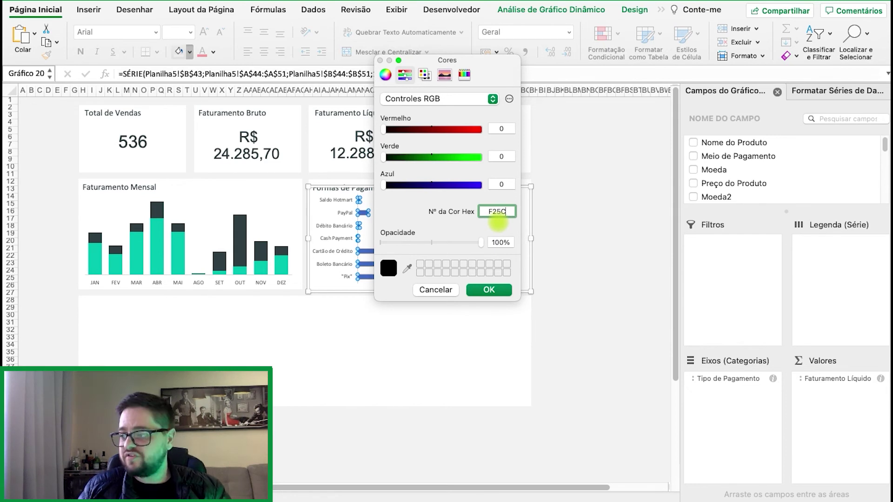
{"action": "type", "text": "F25C5C"}
{"action": "left_click", "coordinate": [489, 290]}
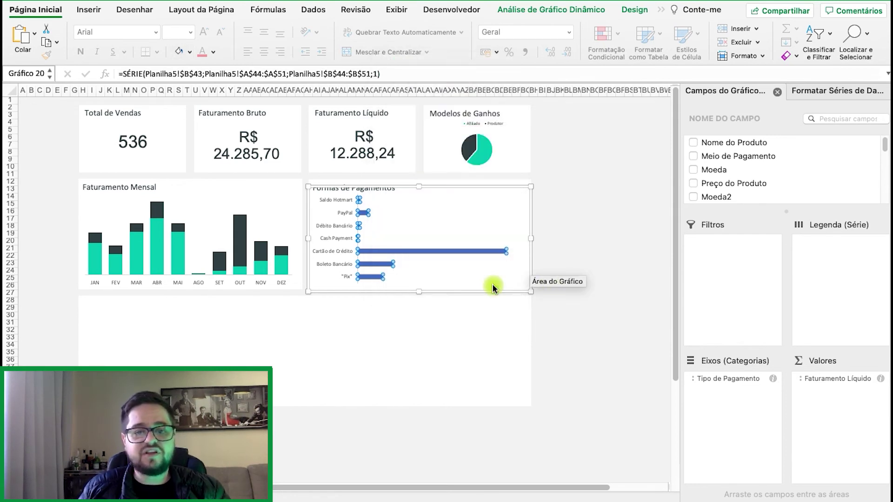
{"action": "left_click", "coordinate": [471, 223]}
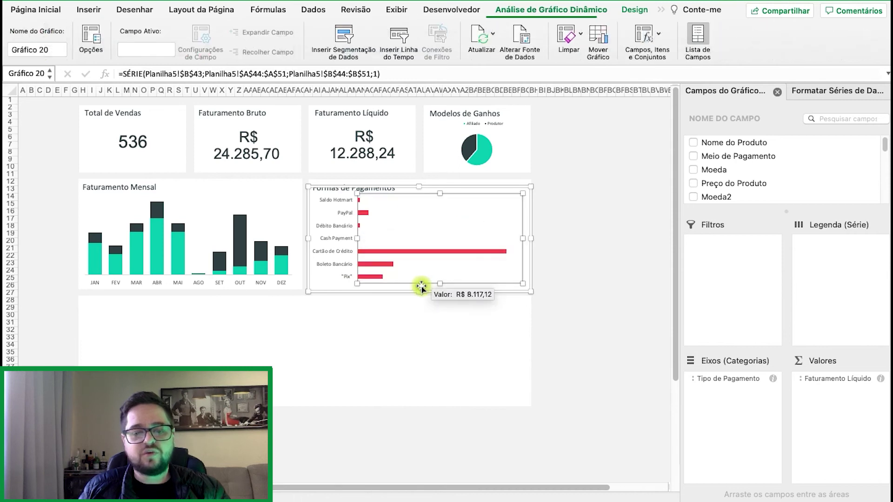
- Set the gap width of the payment chart's bar series to 70%
{"action": "left_click", "coordinate": [430, 250]}
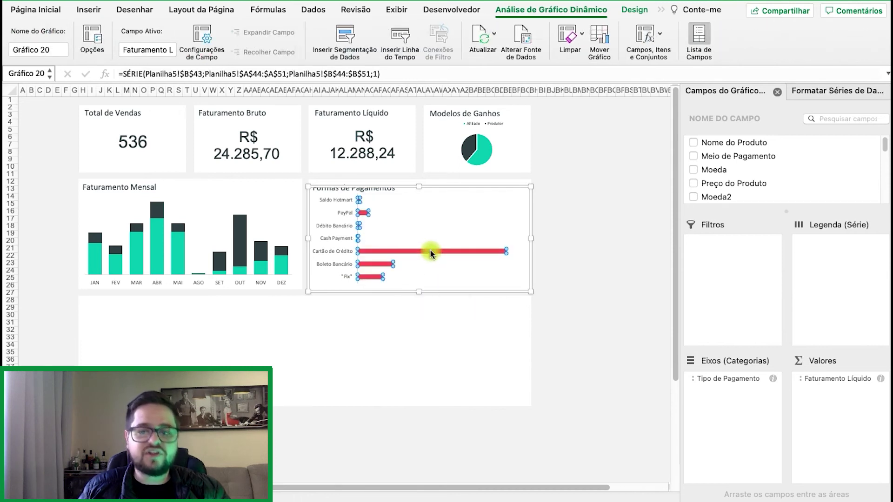
{"action": "left_click", "coordinate": [448, 250]}
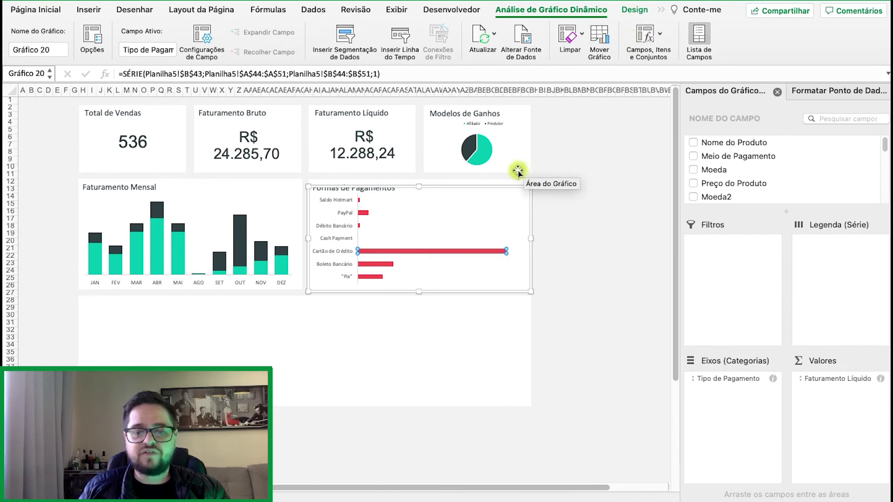
{"action": "left_click", "coordinate": [501, 208]}
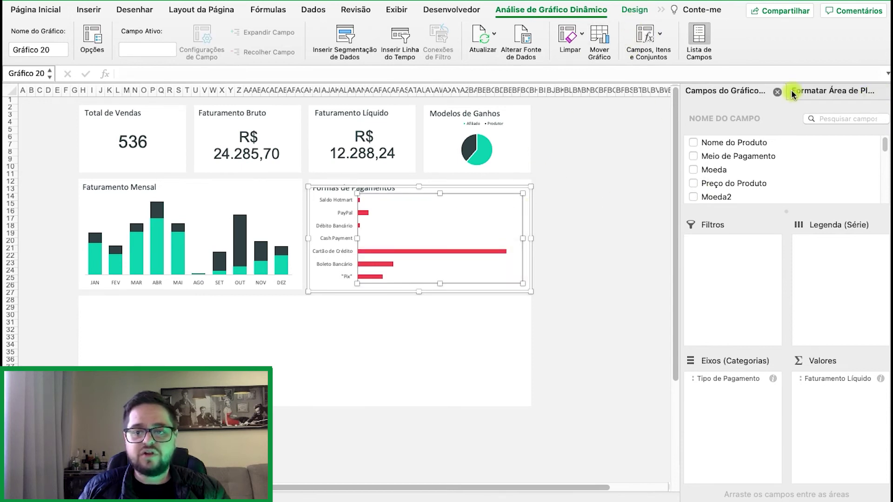
{"action": "left_click", "coordinate": [828, 94]}
{"action": "left_click", "coordinate": [495, 251]}
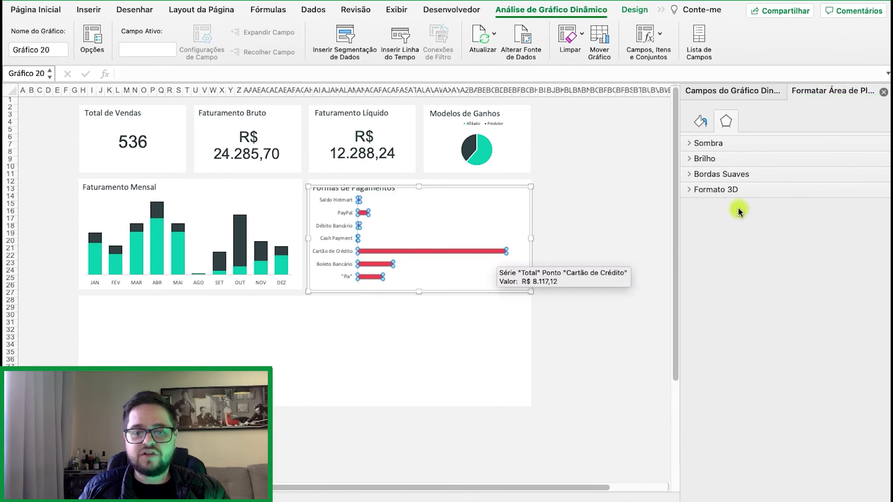
{"action": "left_click", "coordinate": [753, 122]}
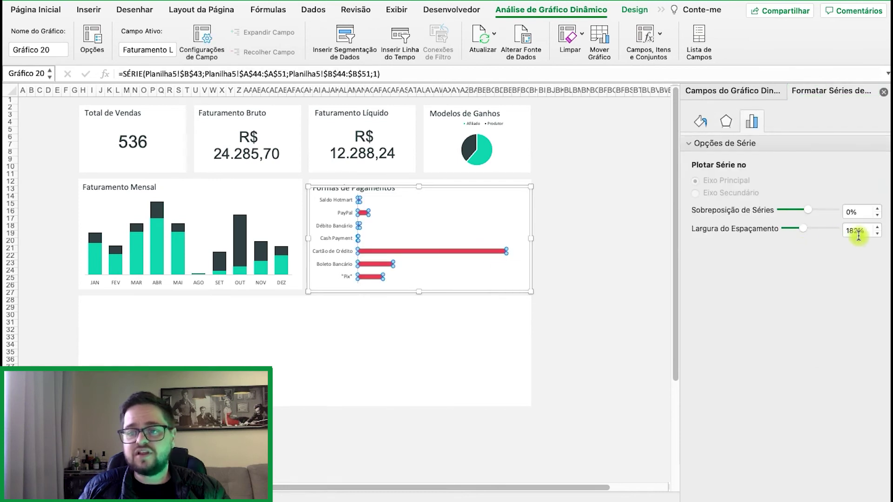
{"action": "left_click", "coordinate": [859, 237]}
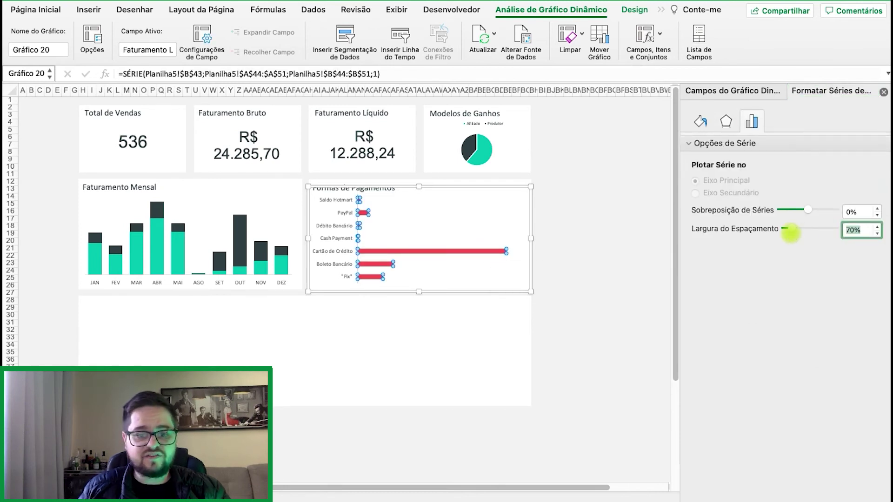
{"action": "left_click", "coordinate": [579, 221]}
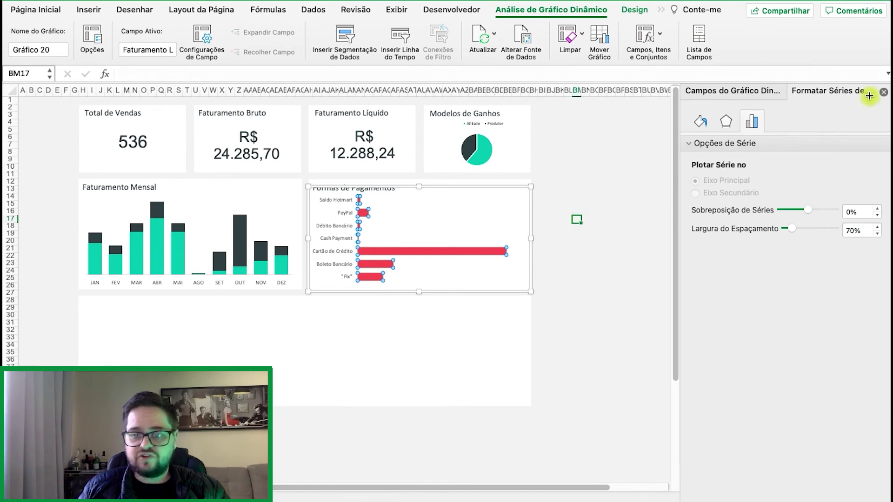
- Nudge the Formas de Pagamentos title box slightly up and right to align it inside its card
{"action": "left_click", "coordinate": [400, 179]}
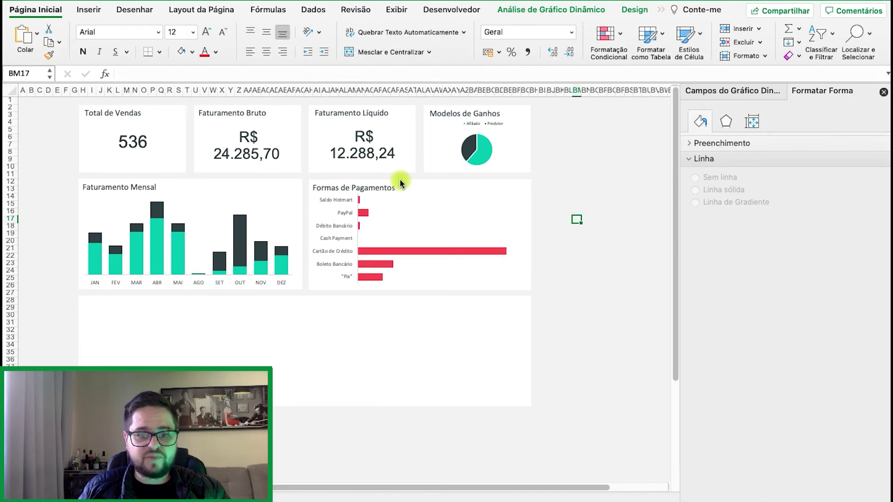
{"action": "left_click", "coordinate": [389, 193]}
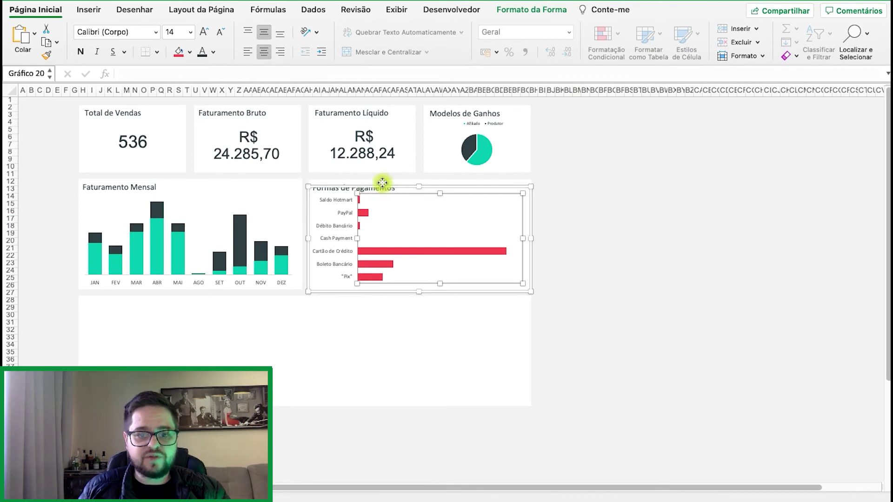
{"action": "left_click", "coordinate": [385, 182]}
{"action": "left_click", "coordinate": [386, 192]}
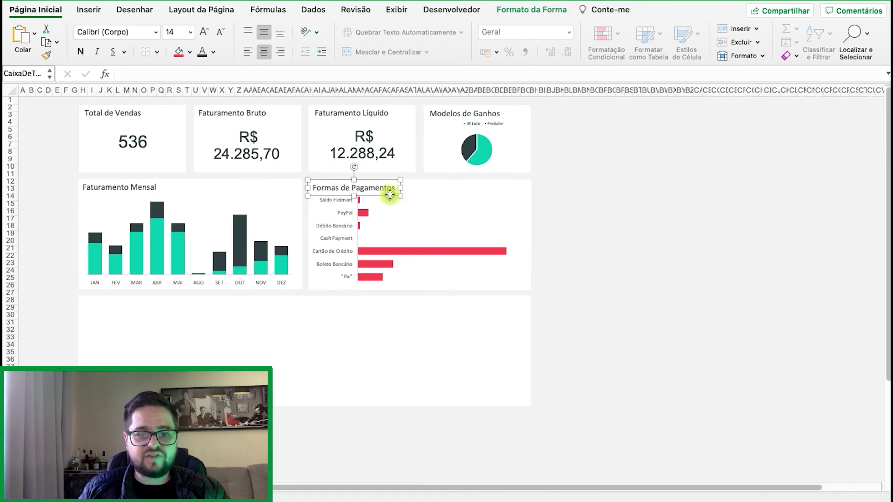
{"action": "left_click_drag", "start_coordinate": [390, 195], "coordinate": [392, 193]}
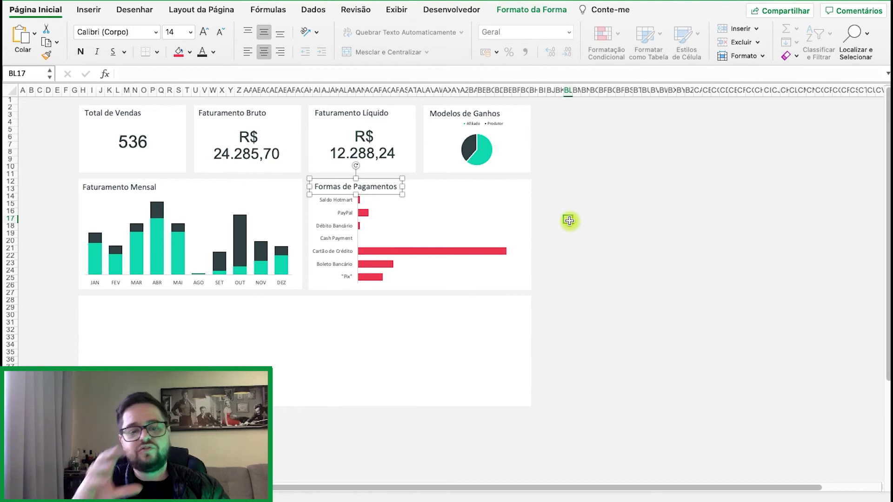
{"action": "left_click", "coordinate": [568, 220]}
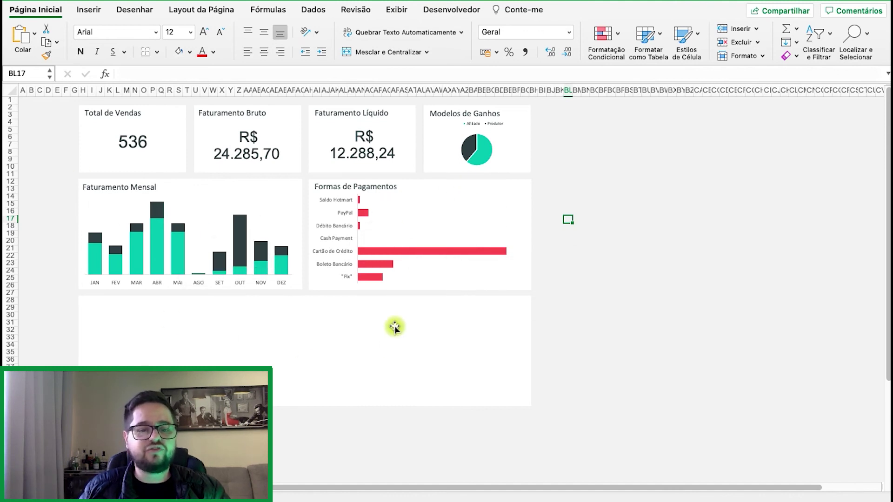
- Copy the Formas de Pagamentos title text box and paste it onto the empty card at the bottom of the dashboard
{"action": "left_click", "coordinate": [115, 192]}
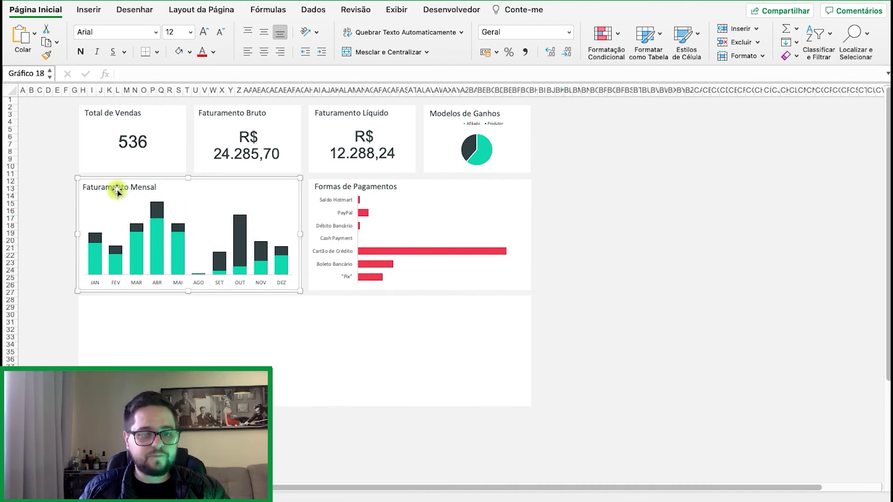
{"action": "left_click", "coordinate": [351, 187]}
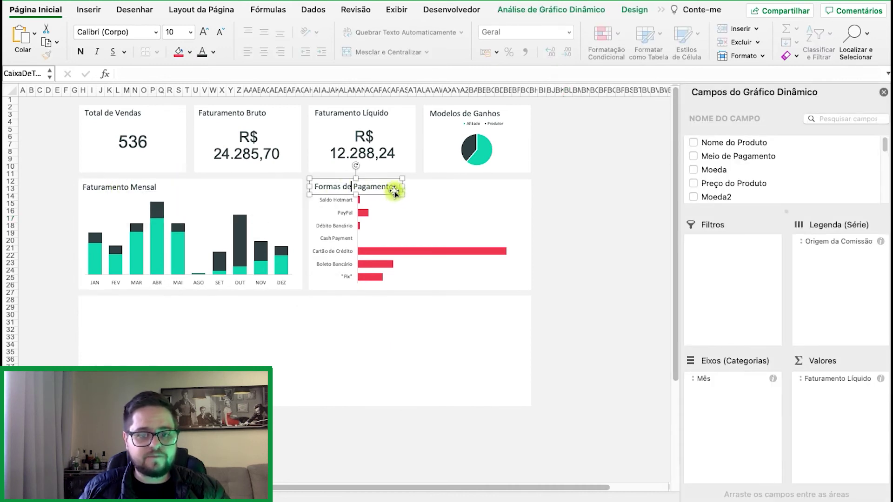
{"action": "left_click", "coordinate": [394, 191]}
{"action": "right_click", "coordinate": [393, 189]}
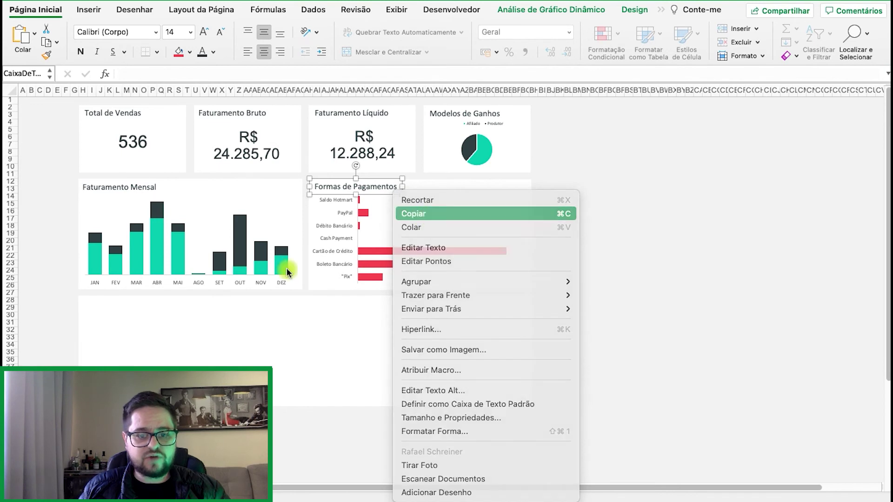
{"action": "left_click", "coordinate": [149, 316]}
{"action": "right_click", "coordinate": [149, 316]}
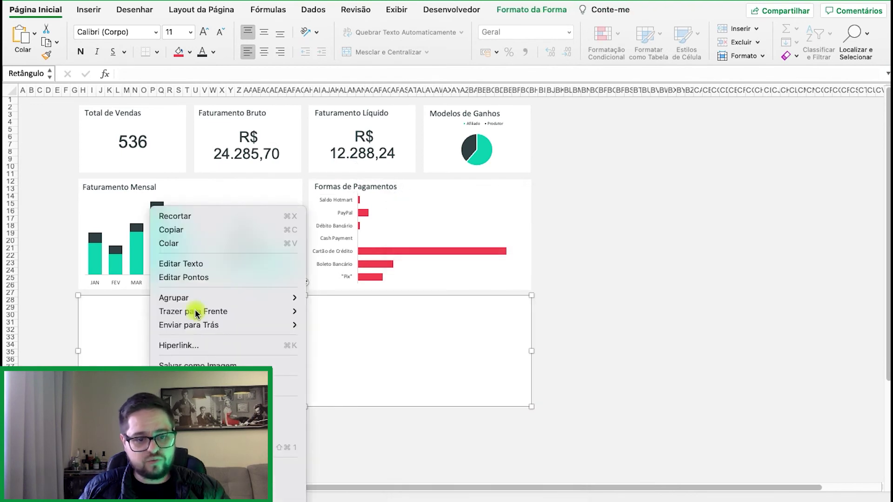
{"action": "left_click", "coordinate": [188, 244]}
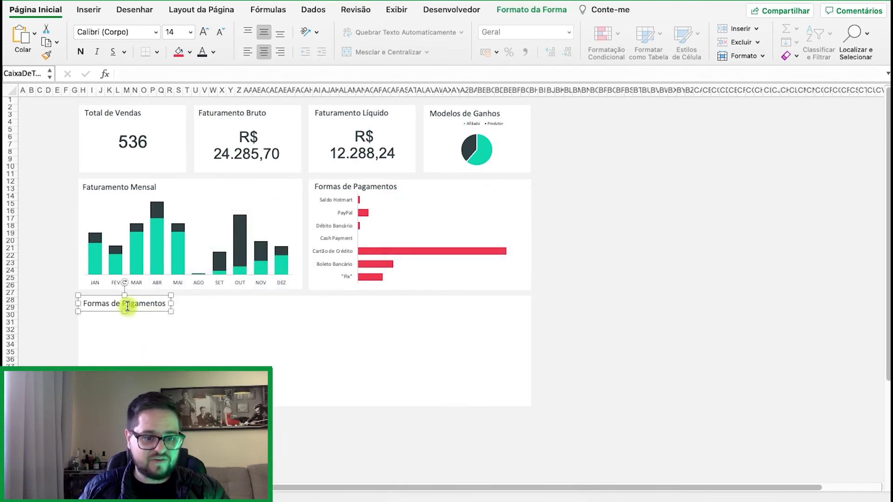
- Change the pasted title's text to "Faturamento Diário" and align the box at the upper-left corner of the empty card
{"action": "triple_click", "coordinate": [141, 305]}
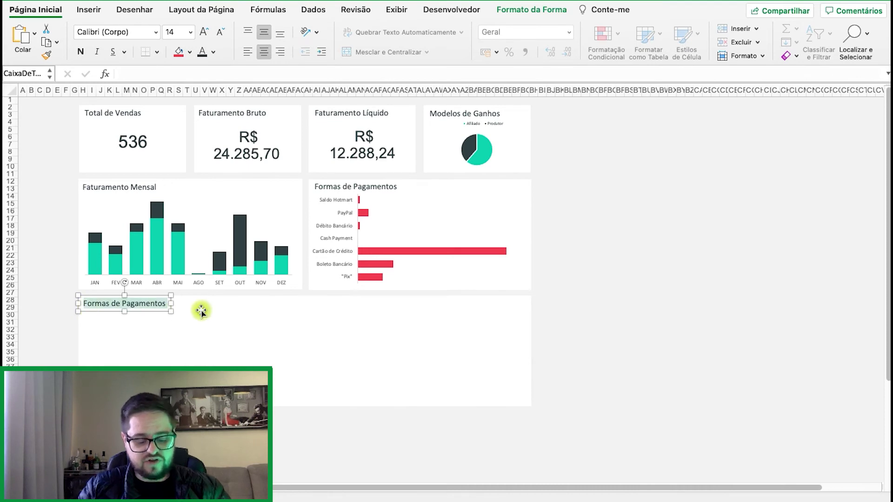
{"action": "type", "text": "Faturamento Di[arios"}
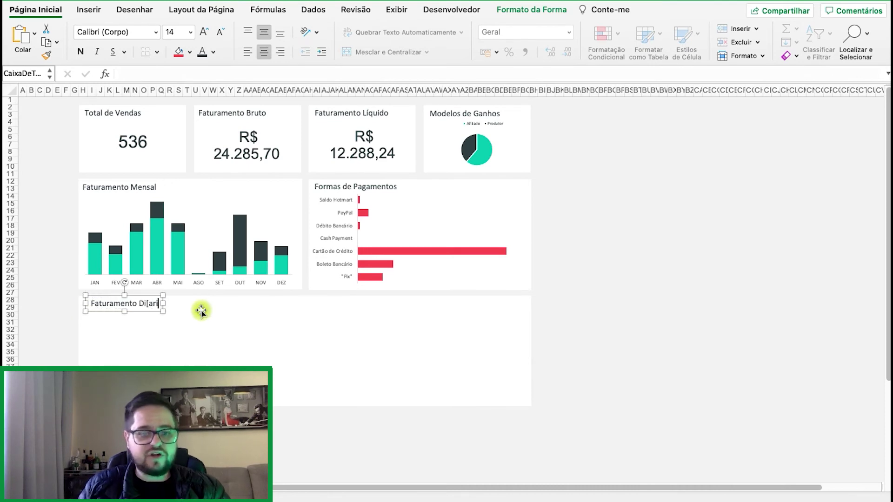
{"action": "key", "text": "BackSpace"}
{"action": "key", "text": "BackSpace"}
{"action": "key", "text": "BackSpace"}
{"action": "key", "text": "BackSpace"}
{"action": "key", "text": "BackSpace"}
{"action": "key", "text": "BackSpace"}
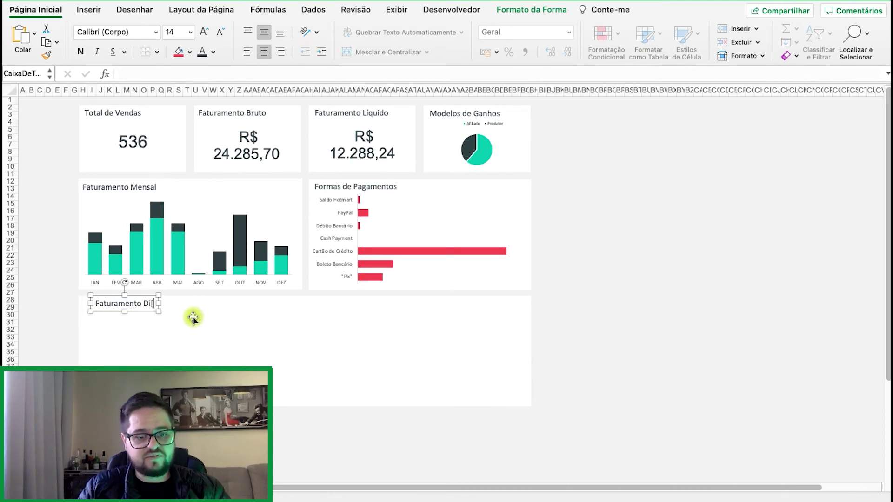
{"action": "type", "text": "[ario"}
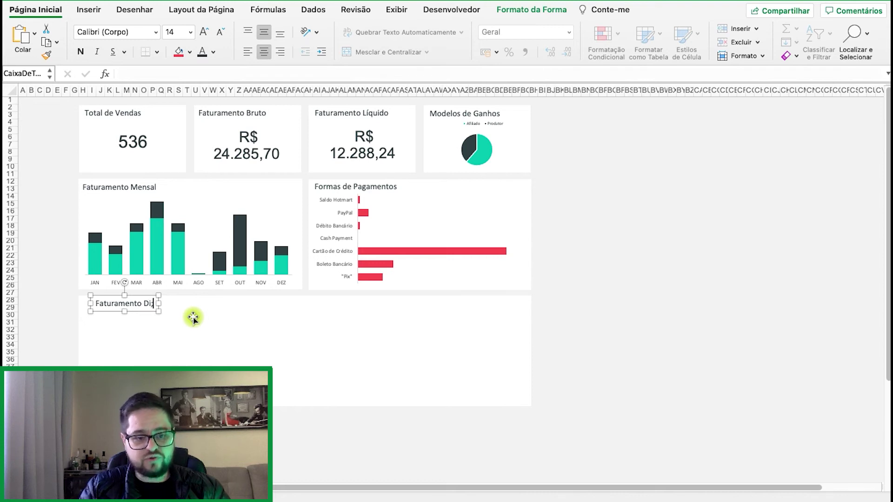
{"action": "key", "text": "BackSpace"}
{"action": "key", "text": "BackSpace"}
{"action": "key", "text": "BackSpace"}
{"action": "key", "text": "BackSpace"}
{"action": "key", "text": "BackSpace"}
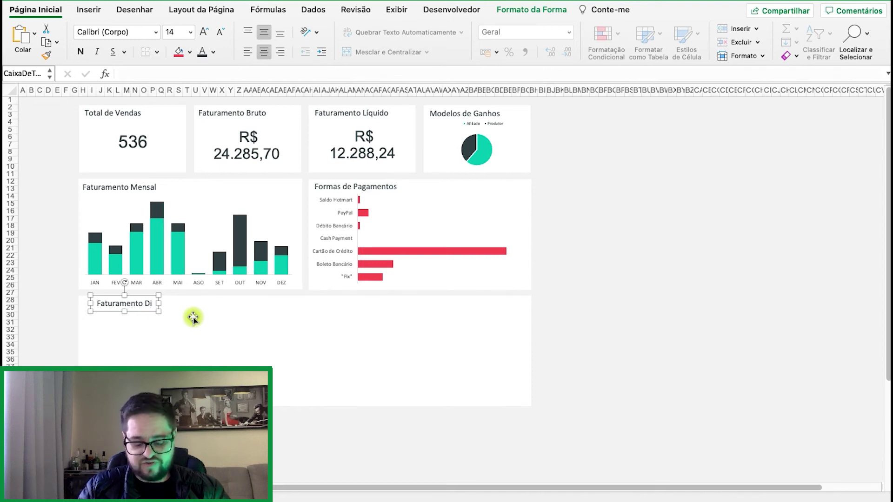
{"action": "type", "text": "ário"}
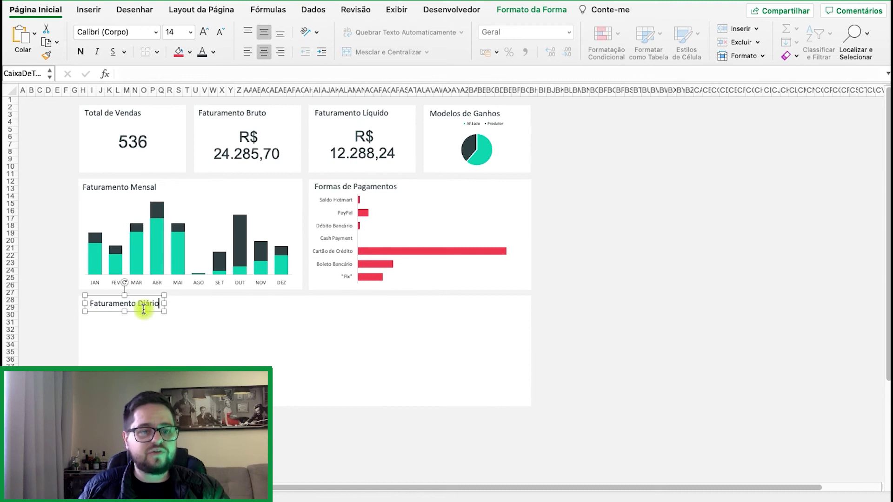
{"action": "left_click_drag", "start_coordinate": [147, 310], "coordinate": [141, 311]}
{"action": "left_click", "coordinate": [627, 279]}
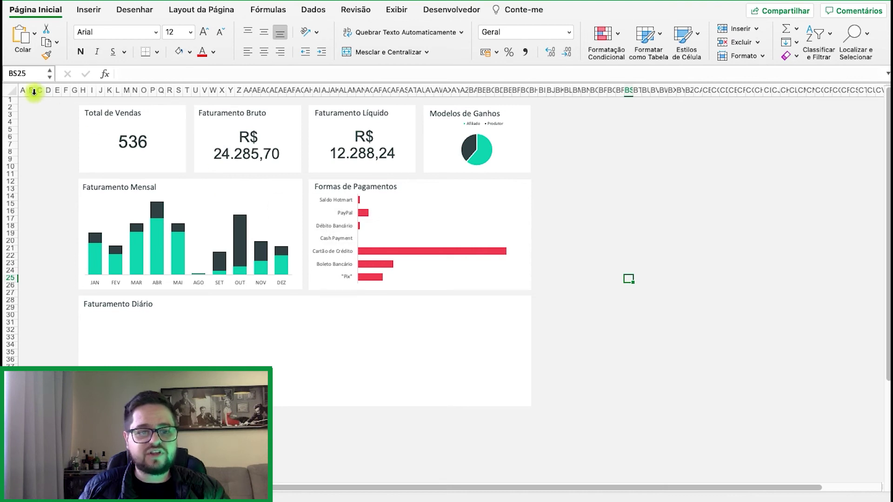
- Widen columns B to F to enlarge the empty margin beside the dashboard cards
{"action": "mouse_move", "coordinate": [34, 91]}
{"action": "left_mouse_down"}
{"action": "mouse_move", "coordinate": [68, 91]}
{"action": "mouse_move", "coordinate": [25, 91]}
{"action": "mouse_move", "coordinate": [42, 90]}
{"action": "left_mouse_up"}
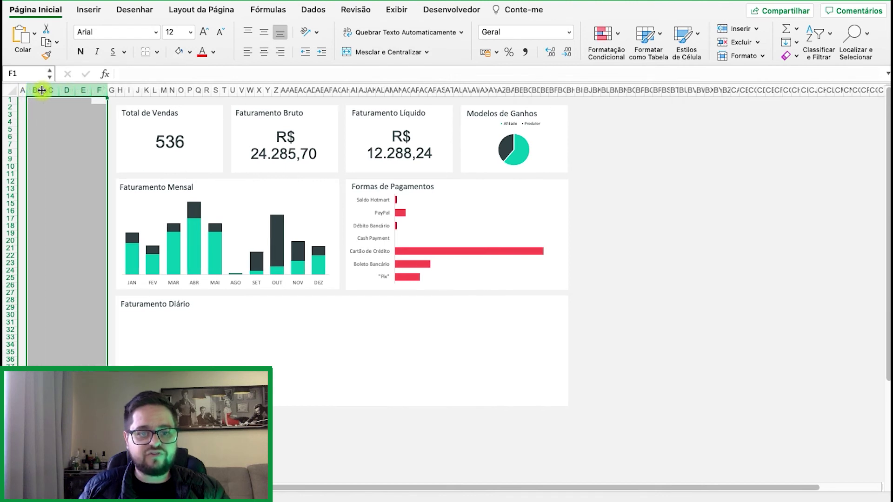
{"action": "left_click", "coordinate": [656, 273]}
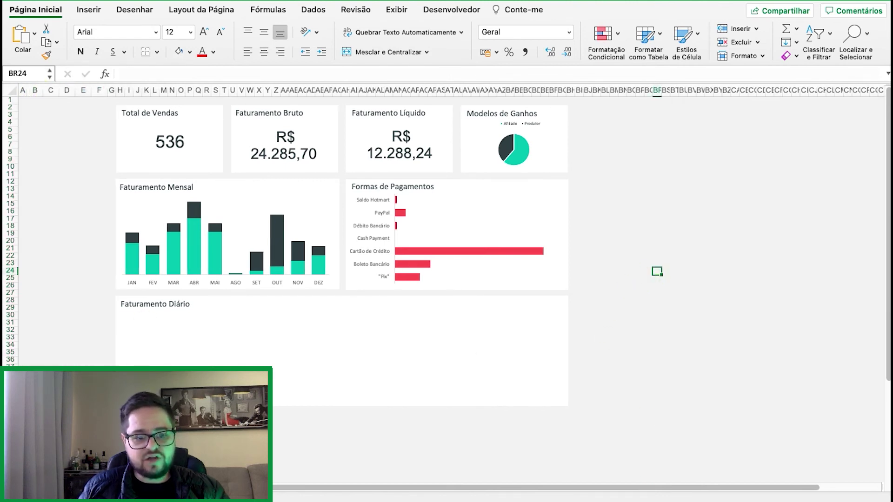
- Duplicate the payment-type pivot table below the original on the pivot table sheet, starting at cell A56
{"action": "left_click", "coordinate": [140, 497]}
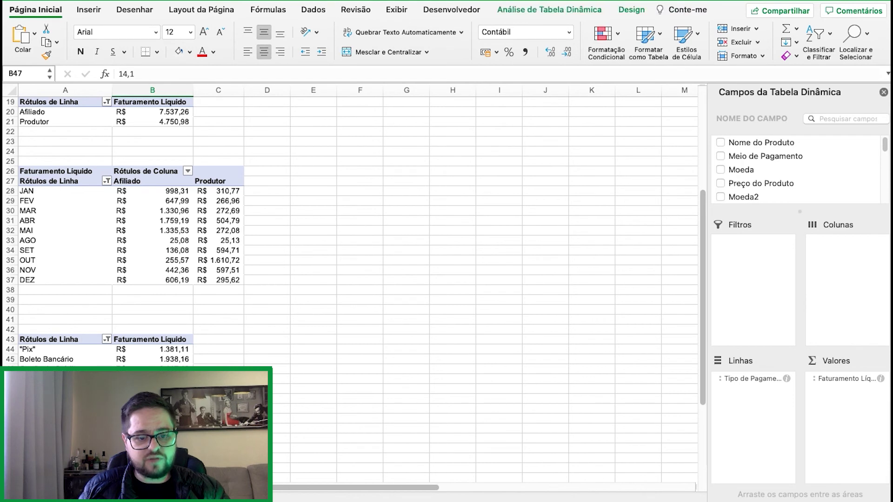
{"action": "left_click_drag", "start_coordinate": [153, 418], "coordinate": [32, 334]}
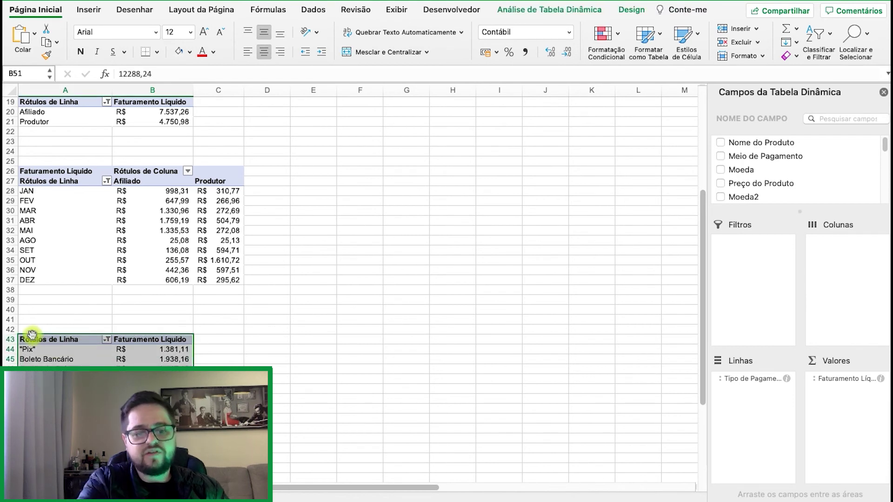
{"action": "key", "text": "super+c"}
{"action": "scroll", "coordinate": [33, 334], "scroll_direction": "down", "scroll_amount": 5}
{"action": "left_click", "coordinate": [42, 371]}
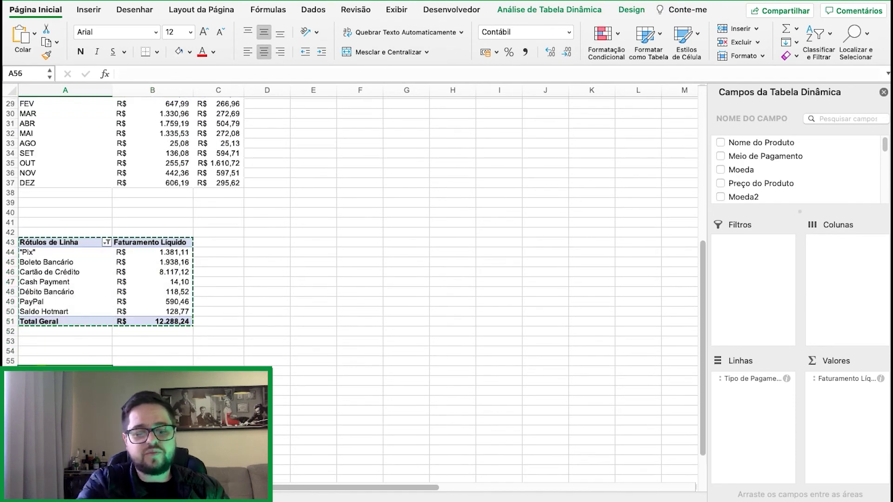
{"action": "key", "text": "super+v"}
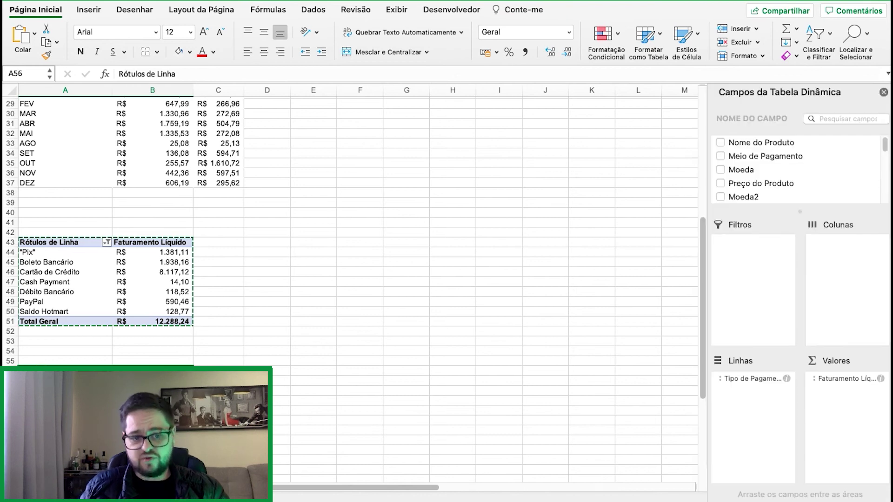
- Replace the payment-type row field in the copied pivot table with the Dia field
{"action": "left_click", "coordinate": [42, 390]}
{"action": "right_click", "coordinate": [763, 377]}
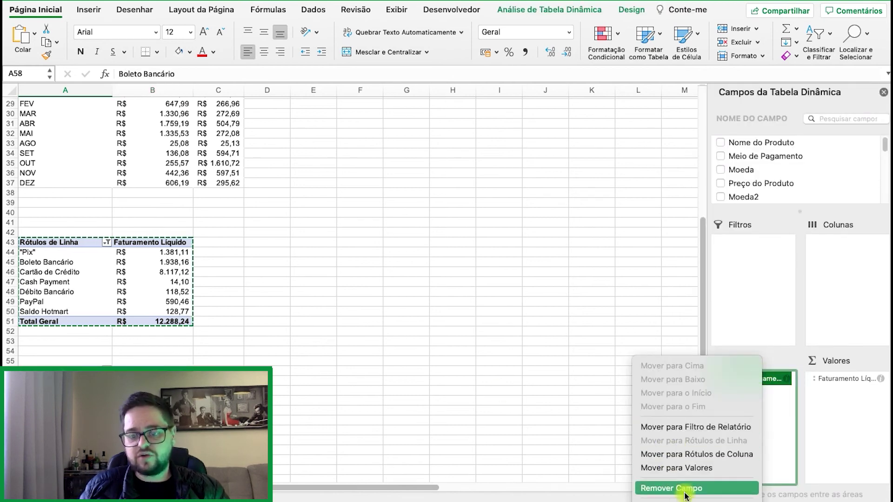
{"action": "left_click", "coordinate": [685, 494]}
{"action": "left_click_drag", "start_coordinate": [883, 156], "coordinate": [888, 208]}
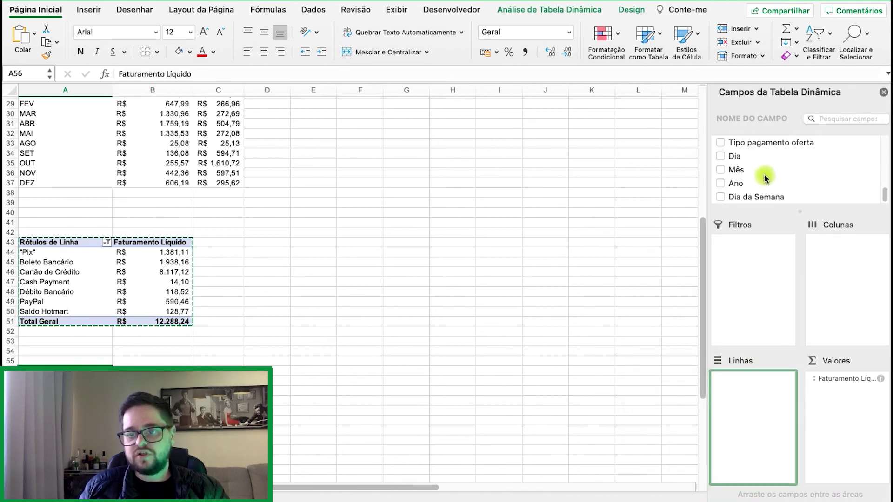
{"action": "left_click_drag", "start_coordinate": [759, 171], "coordinate": [342, 335]}
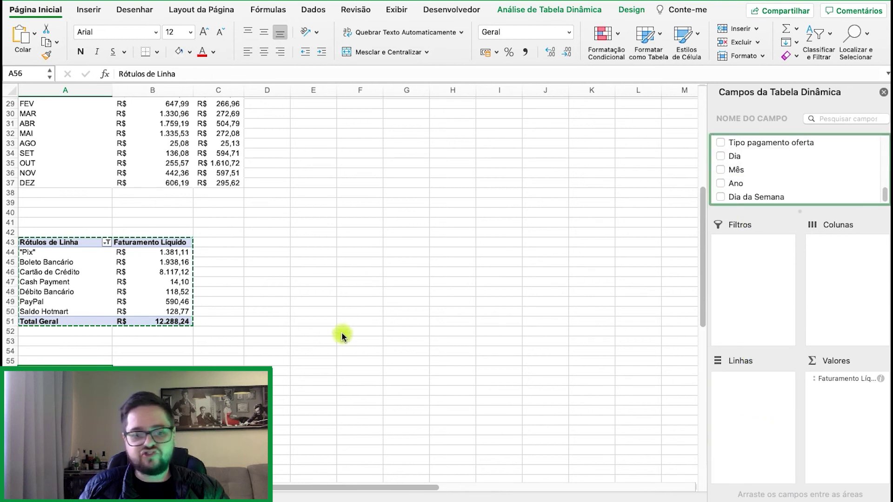
{"action": "scroll", "coordinate": [348, 332], "scroll_direction": "down", "scroll_amount": 10}
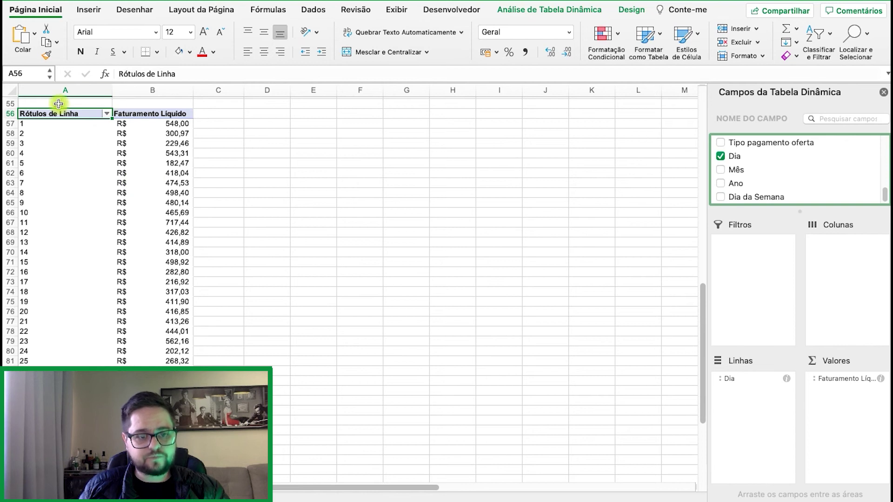
- Insert a column pivot chart from the daily net revenue pivot table
{"action": "left_click", "coordinate": [168, 223]}
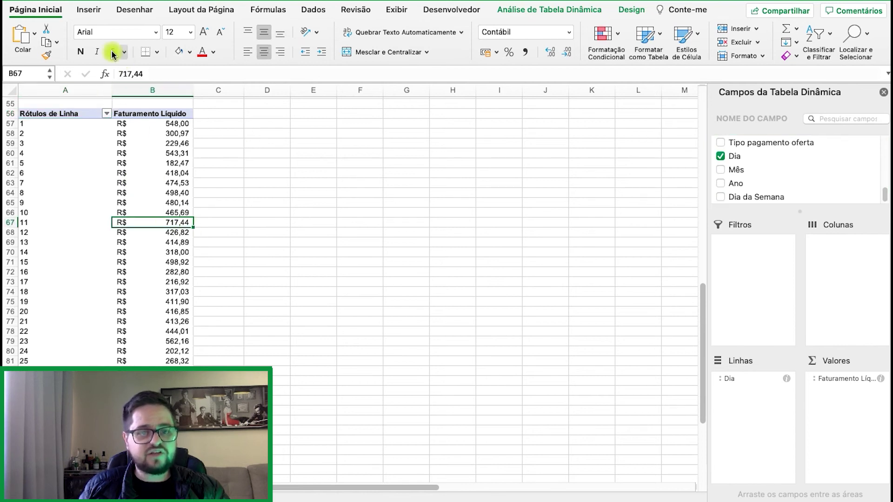
{"action": "left_click", "coordinate": [88, 9]}
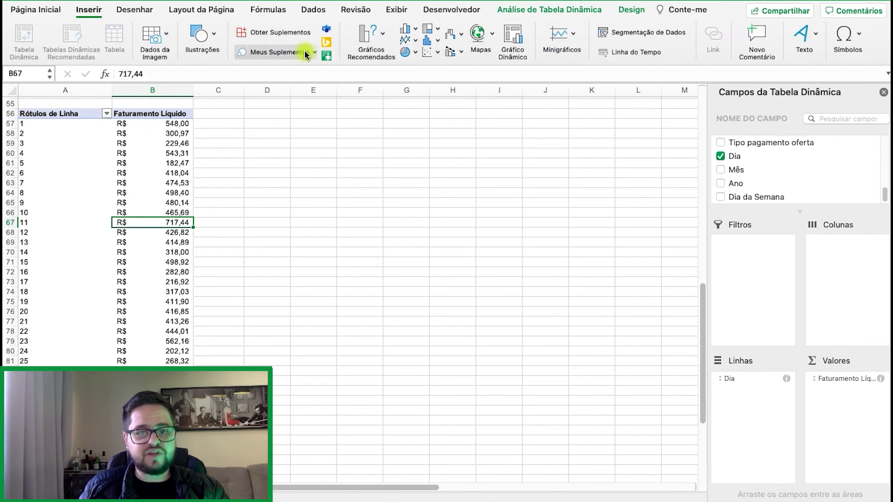
{"action": "left_click", "coordinate": [409, 28]}
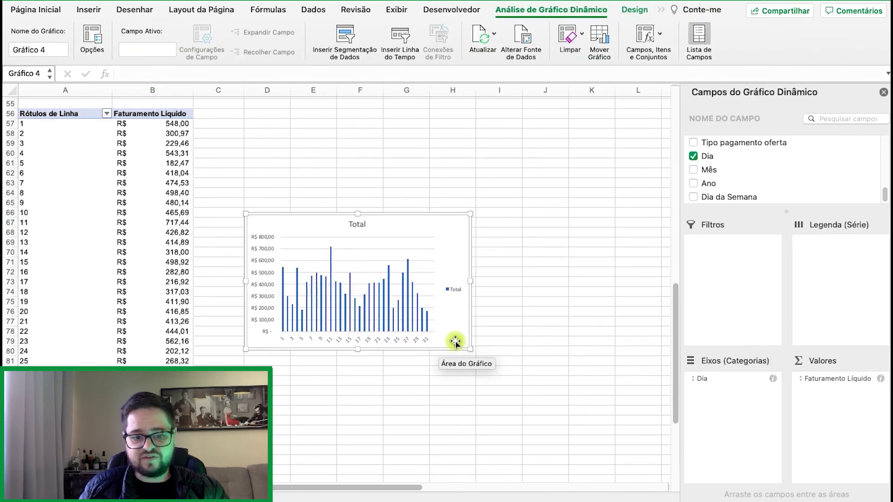
- Cut the daily revenue chart from the pivot table sheet and paste it into the dashboard sheet
{"action": "right_click", "coordinate": [454, 342]}
{"action": "left_click", "coordinate": [498, 154]}
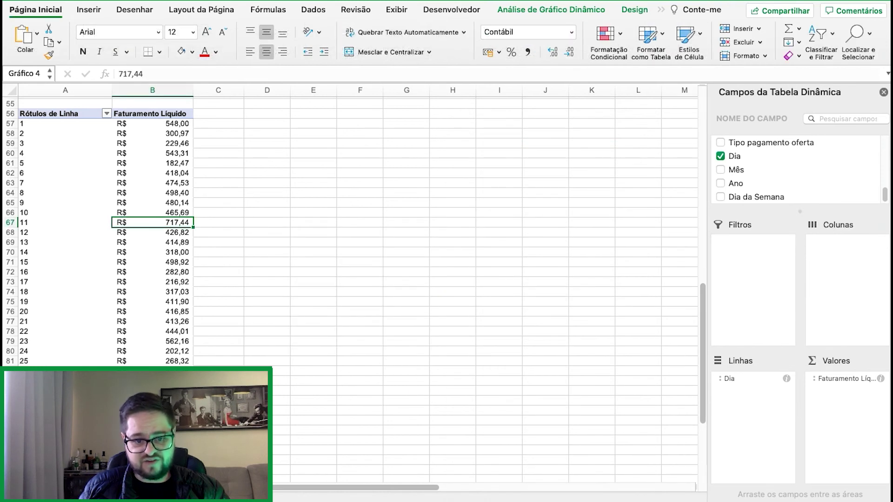
{"action": "left_click", "coordinate": [158, 497]}
{"action": "right_click", "coordinate": [306, 266]}
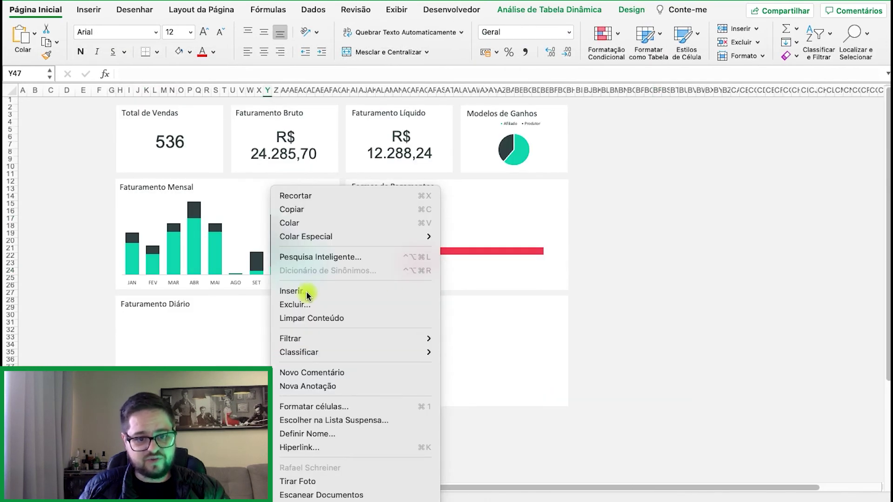
{"action": "left_click", "coordinate": [295, 221]}
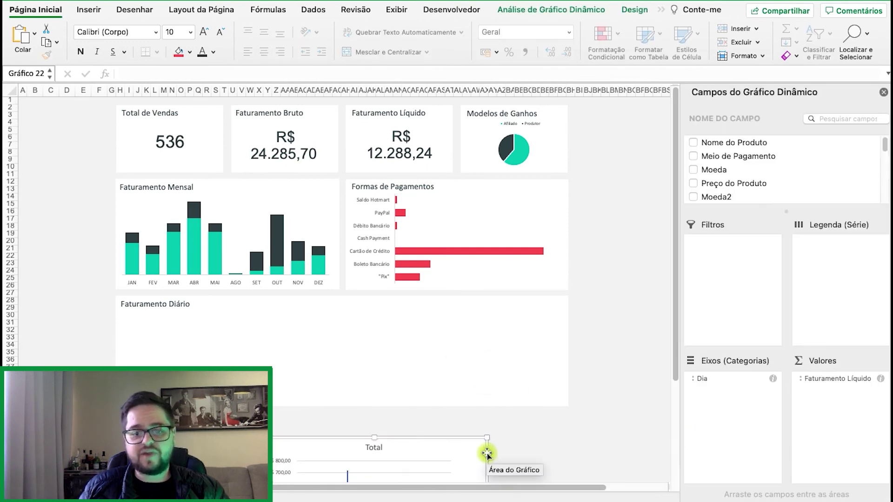
- Position the daily chart at about 2.21" left and 4.47" top, stretch it to fill the Faturamento Diário card, and delete its legend
{"action": "left_click_drag", "start_coordinate": [484, 448], "coordinate": [339, 309]}
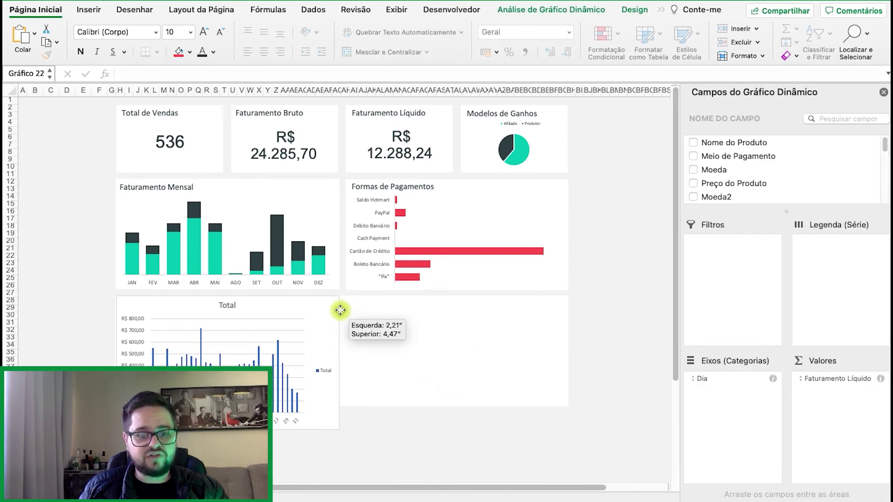
{"action": "left_click_drag", "start_coordinate": [340, 431], "coordinate": [567, 405]}
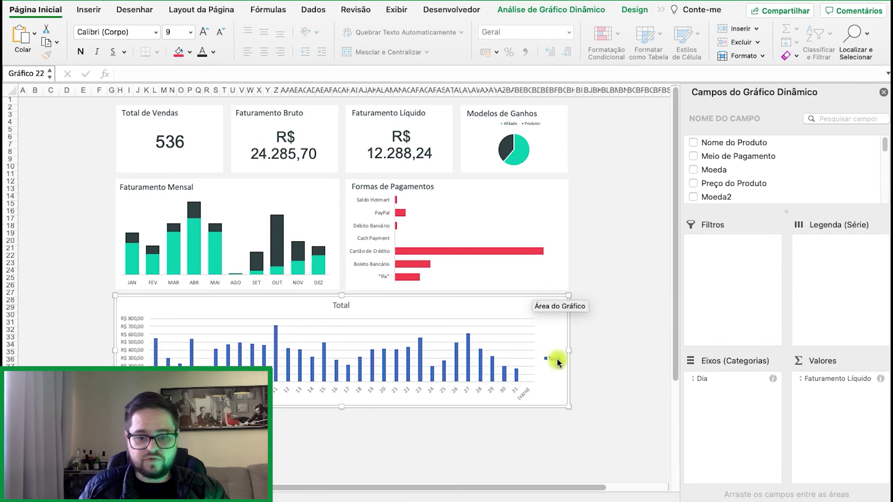
{"action": "key", "text": "Delete"}
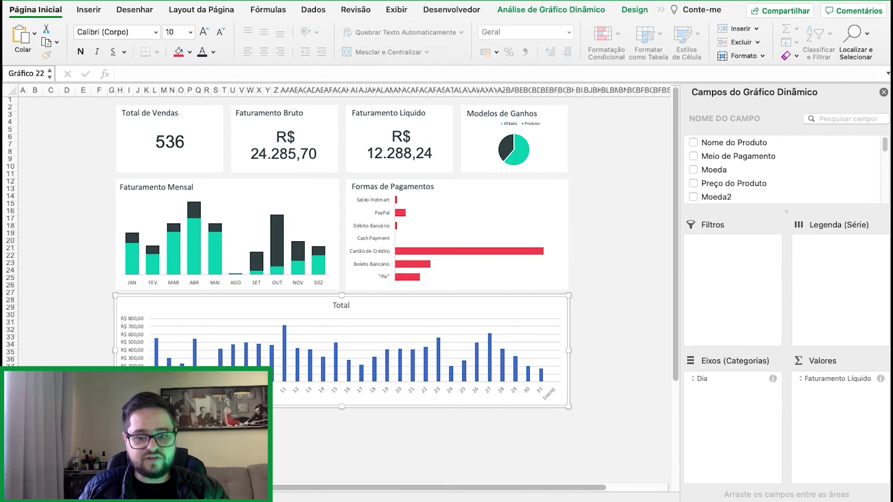
- Filter the (vazio) entry out of the daily pivot table's row labels and return to the dashboard sheet
{"action": "left_click", "coordinate": [88, 497]}
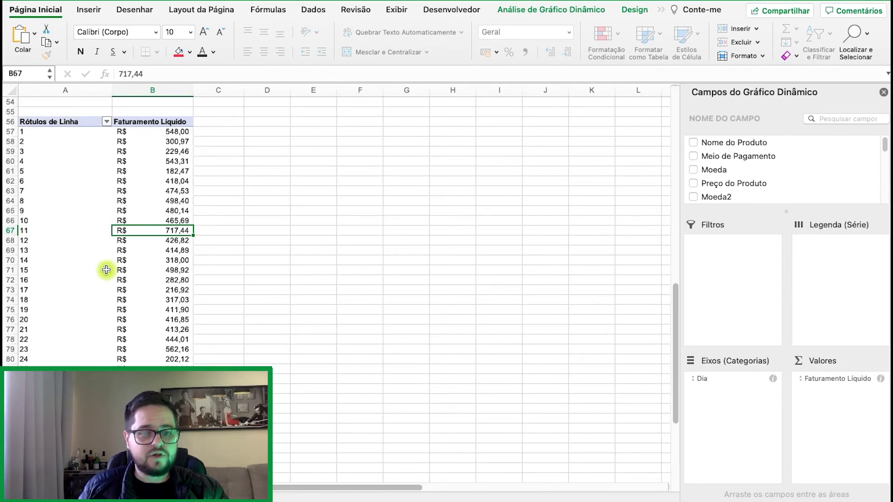
{"action": "left_click", "coordinate": [106, 121]}
{"action": "scroll", "coordinate": [247, 289], "scroll_direction": "down", "scroll_amount": 5}
{"action": "left_click", "coordinate": [146, 338]}
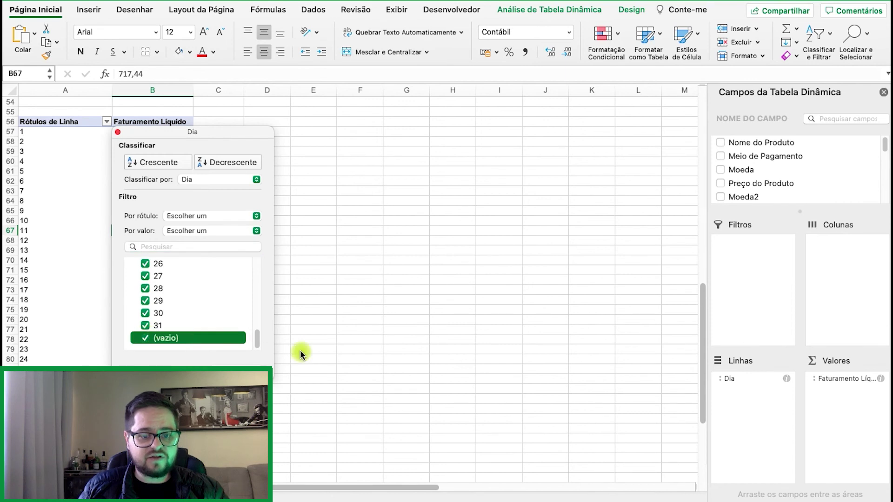
{"action": "left_click", "coordinate": [389, 296]}
{"action": "left_click", "coordinate": [135, 497]}
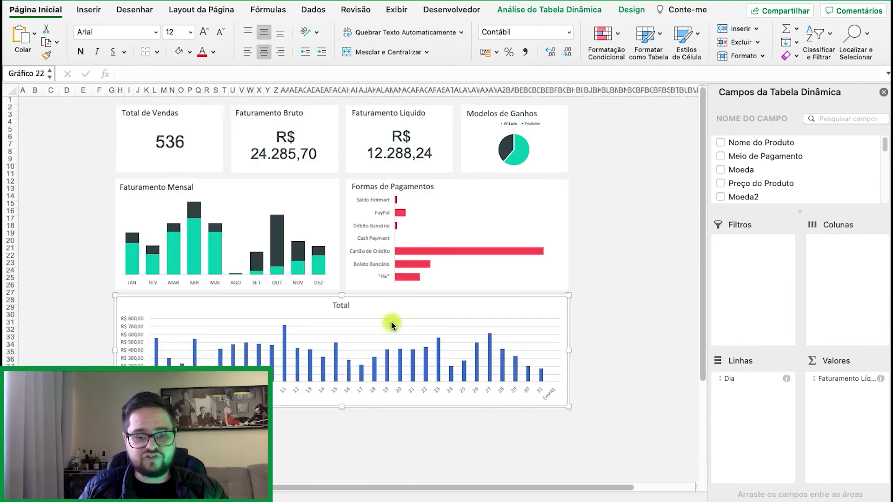
- Delete the vertical axis, the title and the gridlines from the daily revenue chart
{"action": "left_click", "coordinate": [137, 325]}
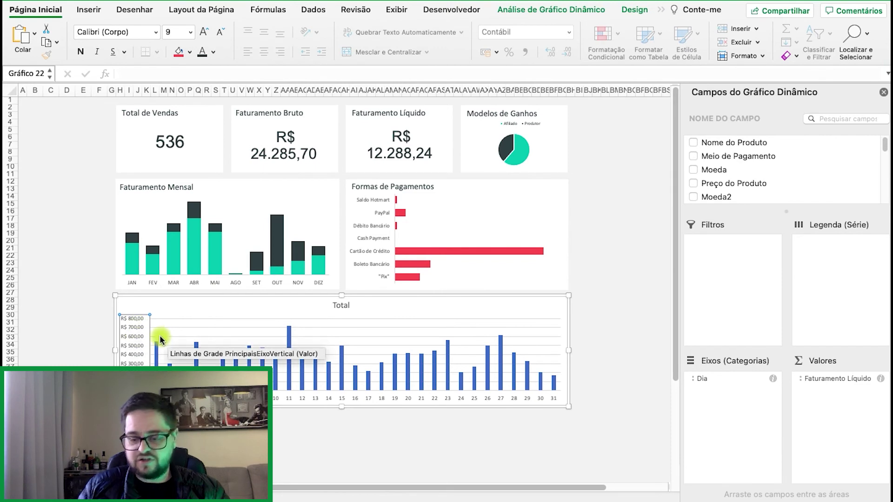
{"action": "key", "text": "Delete"}
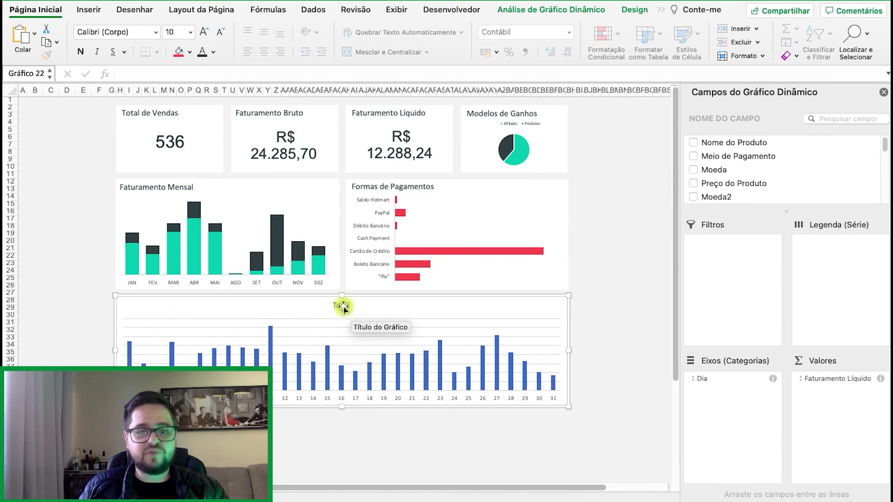
{"action": "left_click", "coordinate": [343, 306]}
{"action": "key", "text": "Delete"}
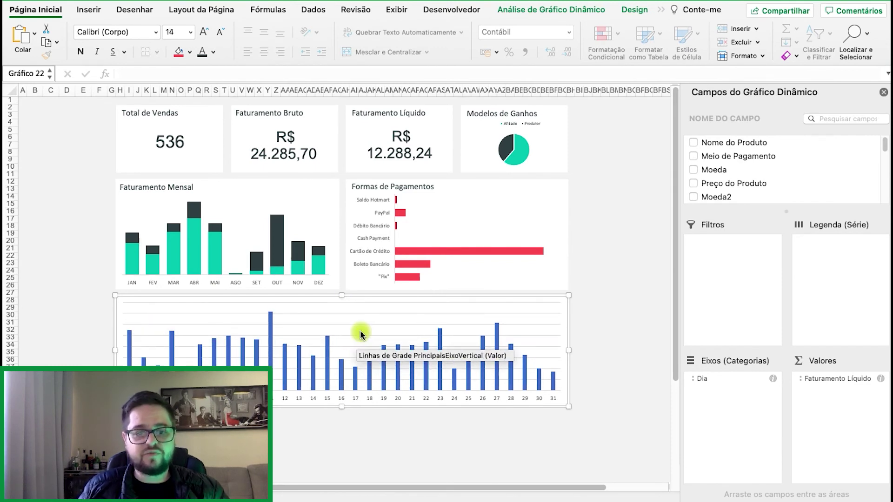
{"action": "left_click", "coordinate": [362, 334]}
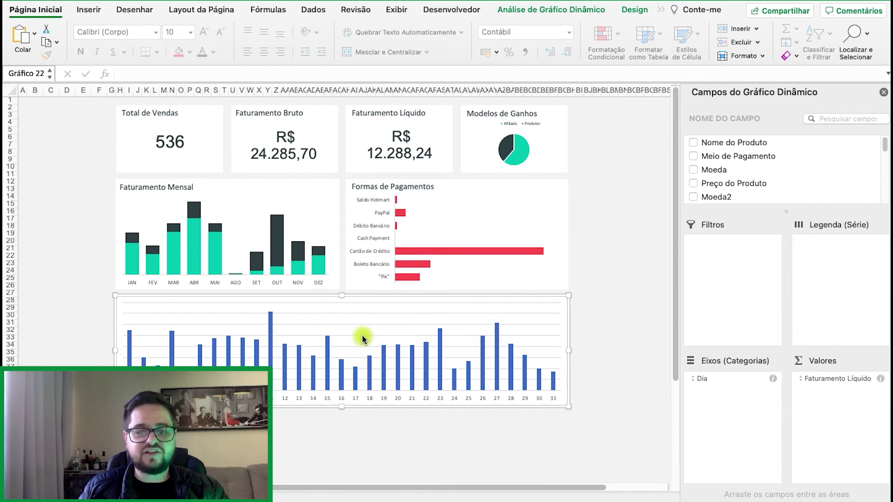
{"action": "key", "text": "Delete"}
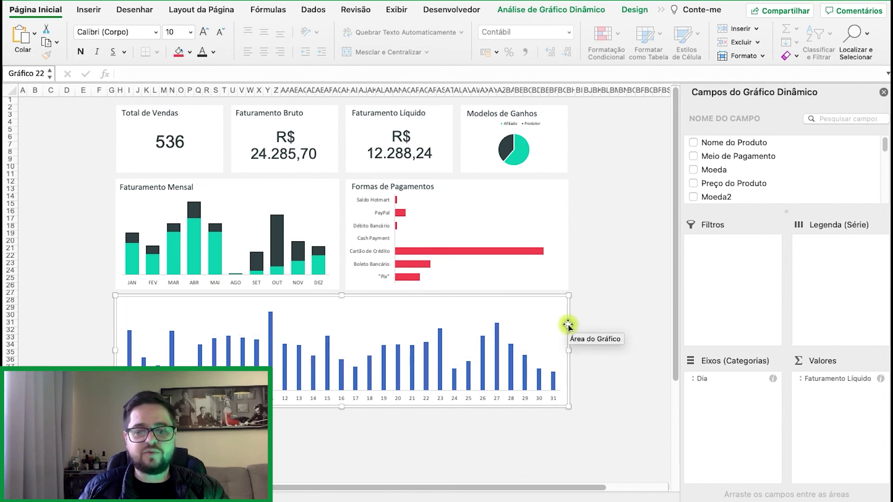
- Remove the daily chart area's fill and lower the upper edge of its plot area slightly, below the Faturamento Diário heading
{"action": "left_click", "coordinate": [635, 11]}
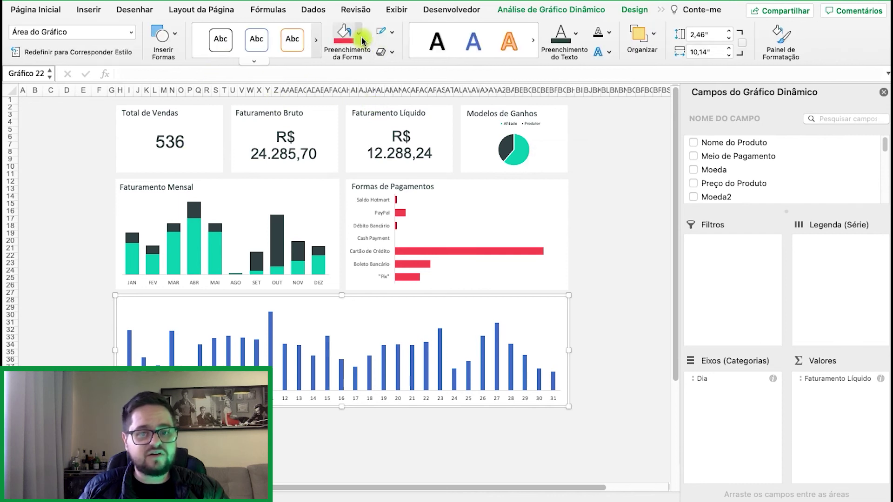
{"action": "left_click", "coordinate": [361, 41]}
{"action": "left_click", "coordinate": [404, 249]}
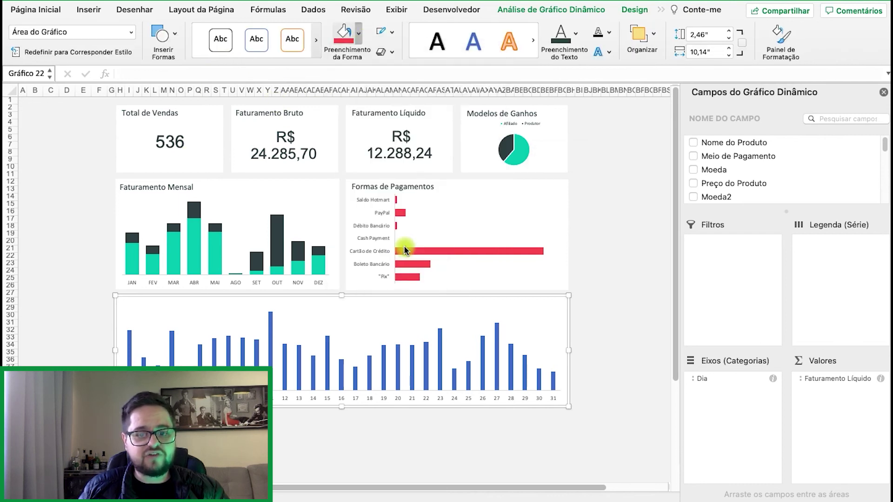
{"action": "key", "text": "Escape"}
{"action": "left_click", "coordinate": [359, 33]}
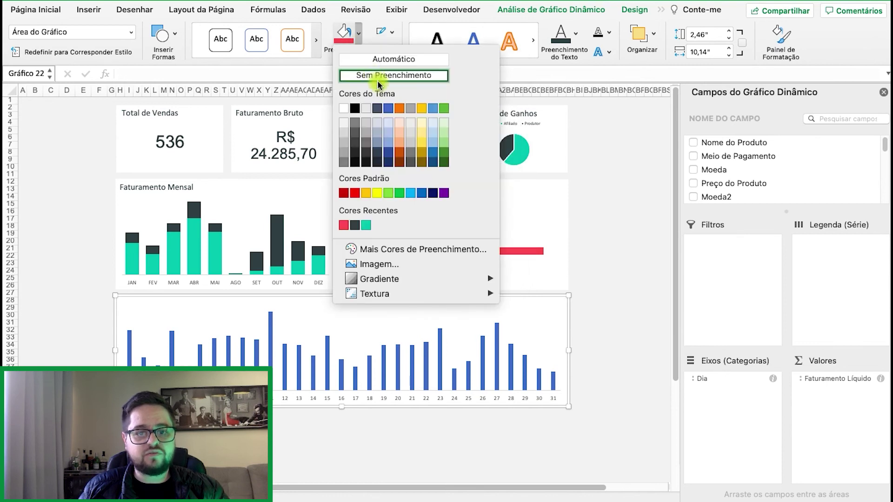
{"action": "left_click", "coordinate": [392, 74]}
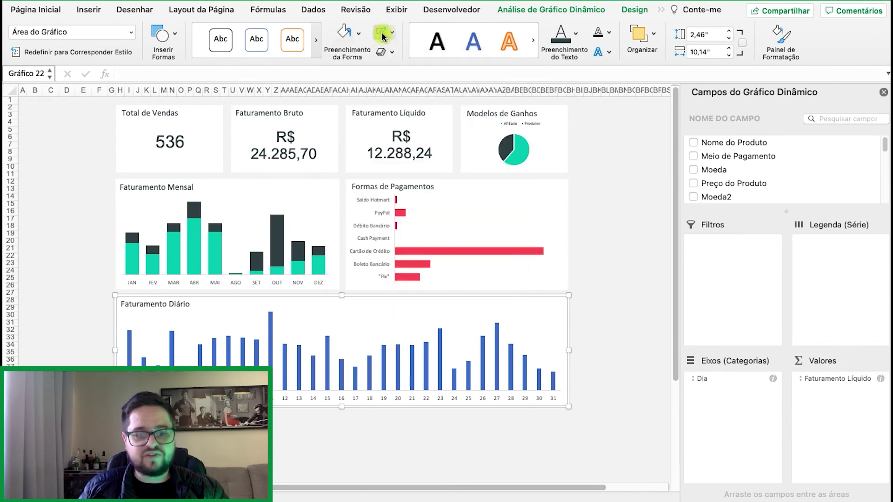
{"action": "left_click", "coordinate": [299, 342]}
{"action": "left_click_drag", "start_coordinate": [345, 303], "coordinate": [346, 311]}
- Fill the daily chart's columns with the custom hex color F2BB13
{"action": "left_click", "coordinate": [270, 365]}
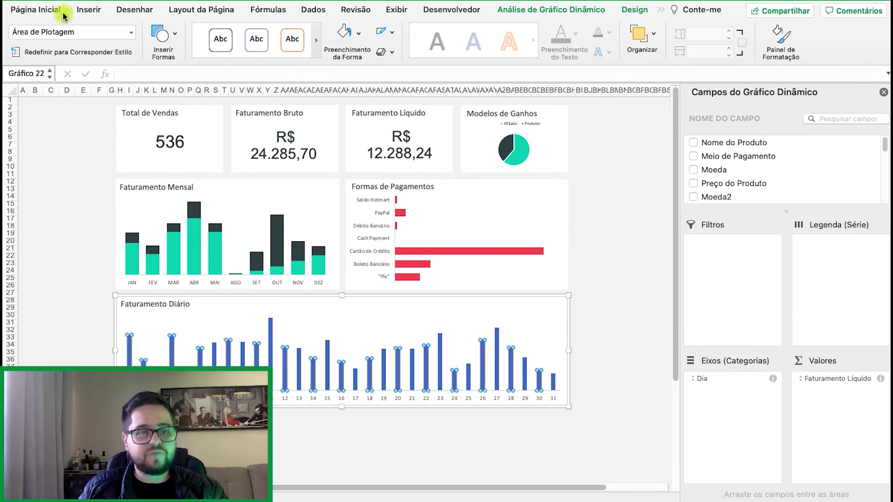
{"action": "left_click", "coordinate": [35, 10]}
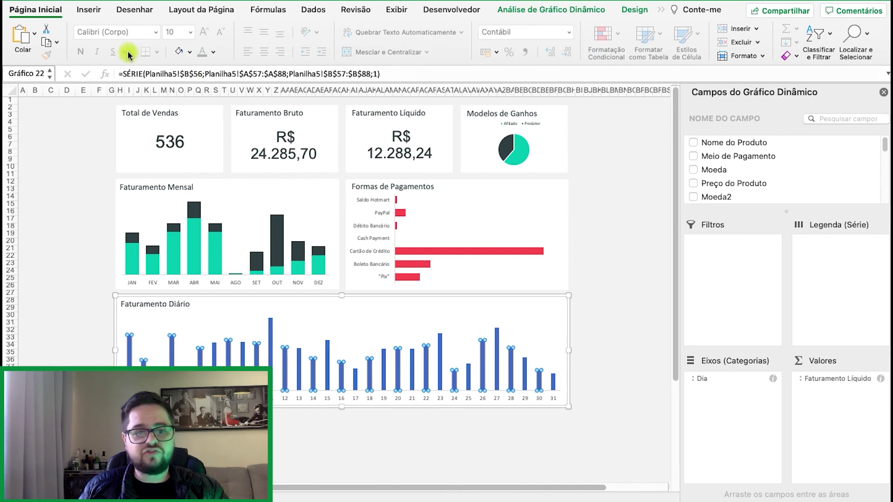
{"action": "left_click", "coordinate": [189, 52]}
{"action": "left_click", "coordinate": [235, 266]}
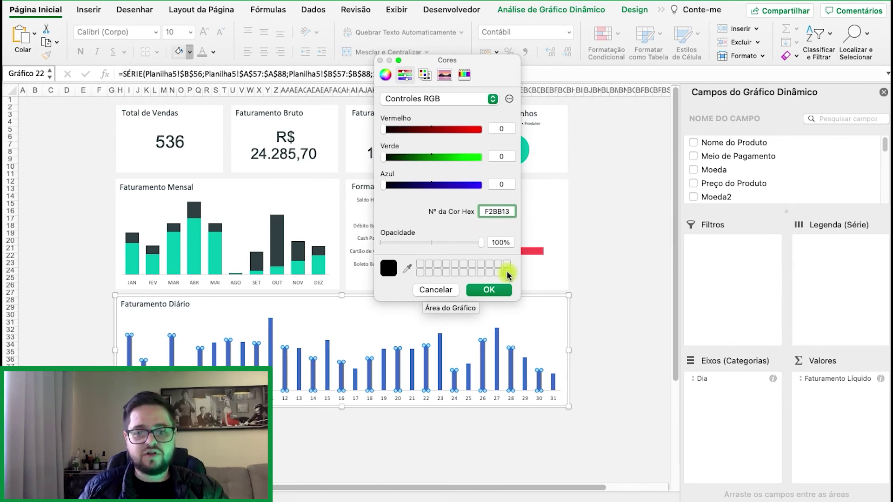
{"action": "left_click", "coordinate": [489, 290]}
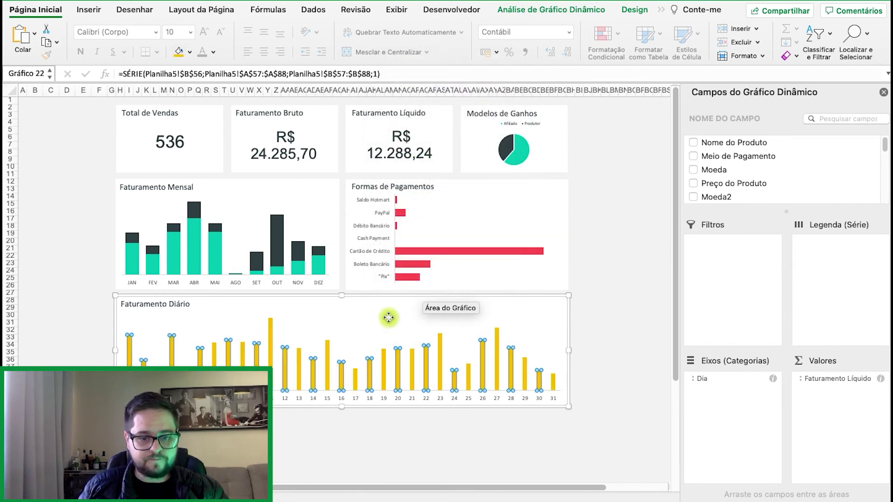
- Set the daily column series' gap width (Largura do Espaçamento) to 70%
{"action": "double_click", "coordinate": [386, 362]}
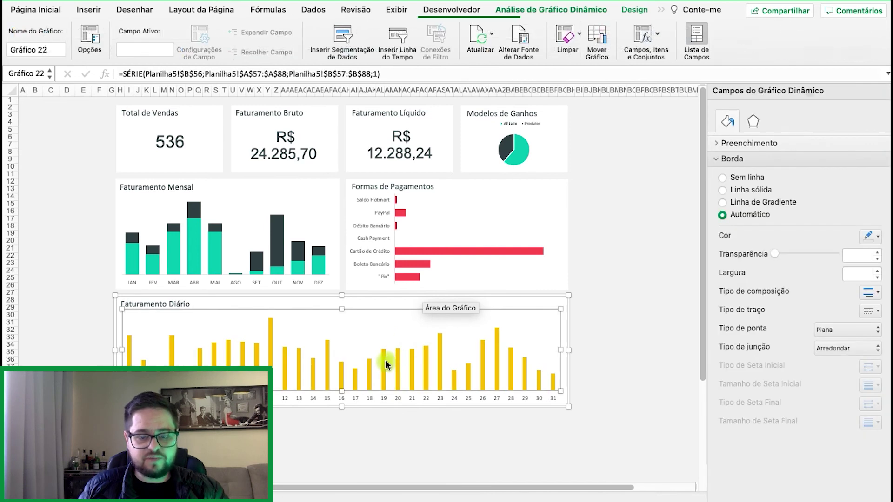
{"action": "left_click", "coordinate": [777, 122]}
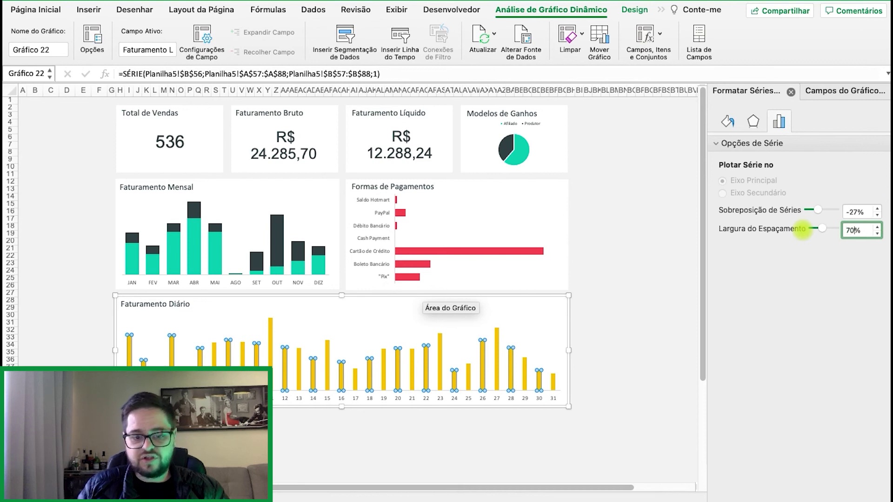
{"action": "left_click", "coordinate": [338, 329]}
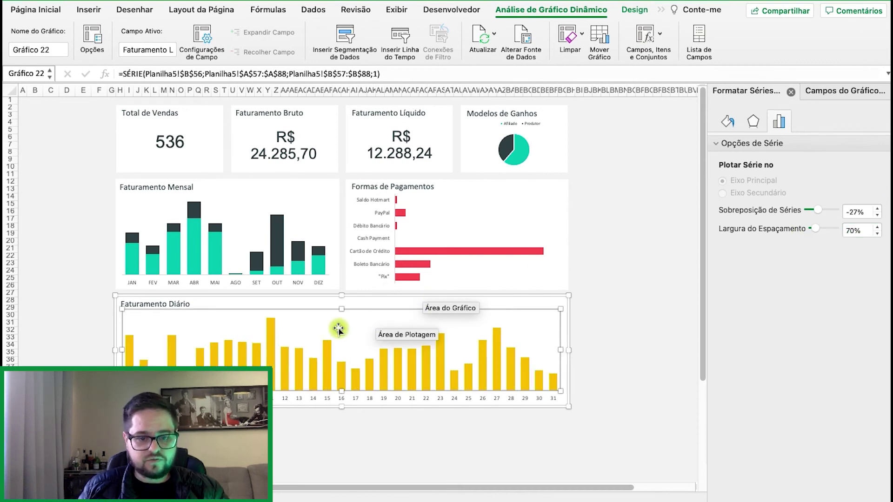
- Shrink the daily chart's plot area from above to roughly the lower half of the card, and deselect the chart
{"action": "left_click_drag", "start_coordinate": [341, 309], "coordinate": [540, 305]}
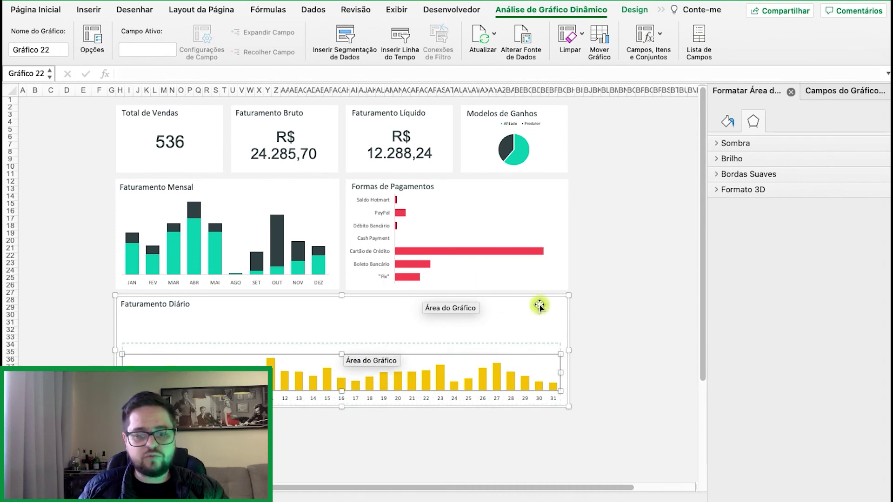
{"action": "left_click_drag", "start_coordinate": [624, 277], "coordinate": [624, 278]}
{"action": "left_click", "coordinate": [623, 278]}
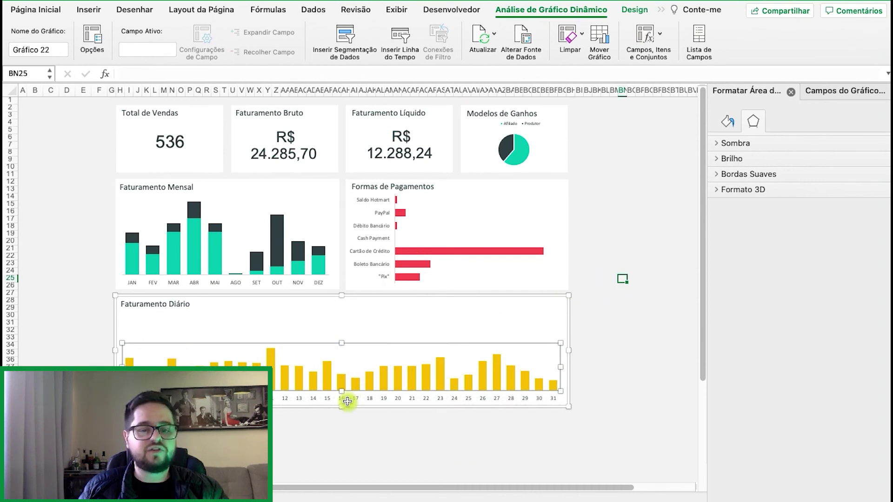
{"action": "left_click", "coordinate": [646, 241]}
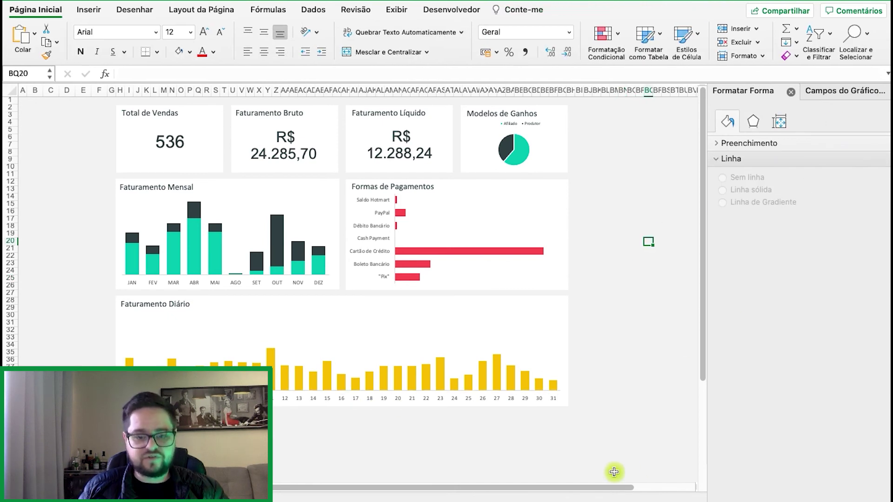
{"action": "scroll", "coordinate": [459, 421], "scroll_direction": "down", "scroll_amount": 3}
{"action": "scroll", "coordinate": [461, 434], "scroll_direction": "up", "scroll_amount": 3}
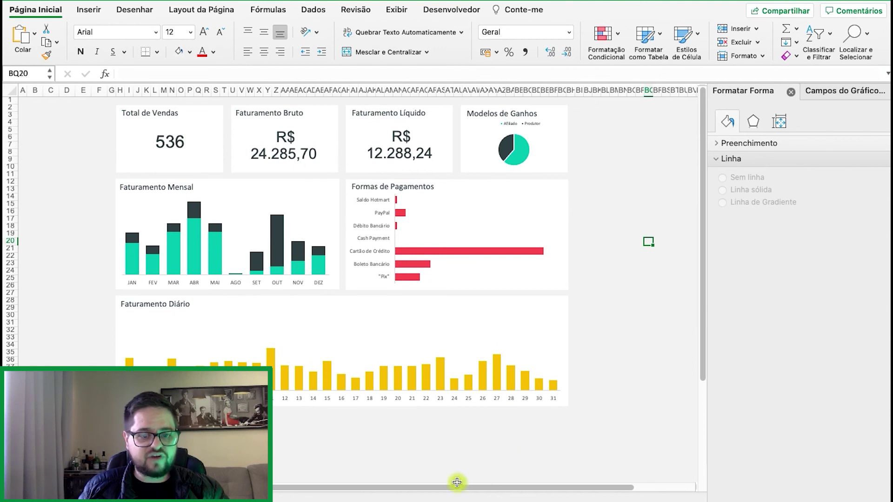
- Copy the daily net revenue pivot table on the pivot table sheet and paste the duplicate at cell E55
{"action": "left_click", "coordinate": [139, 497]}
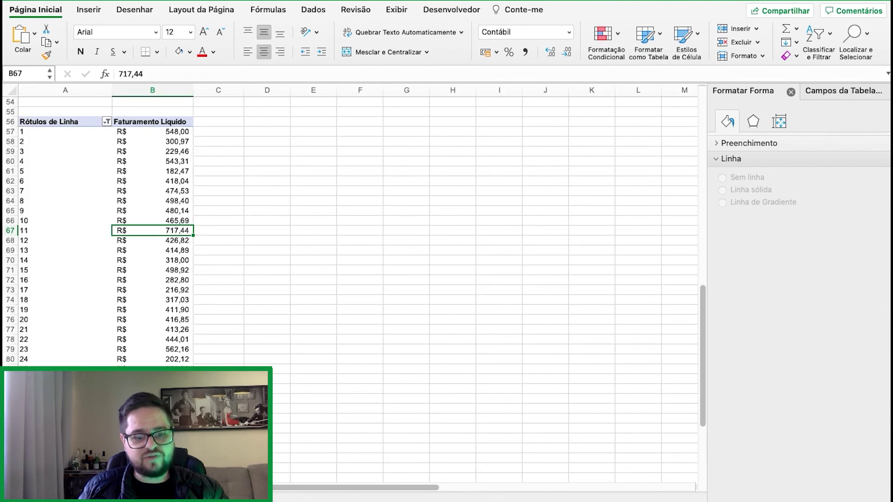
{"action": "left_click_drag", "start_coordinate": [152, 438], "coordinate": [43, 110]}
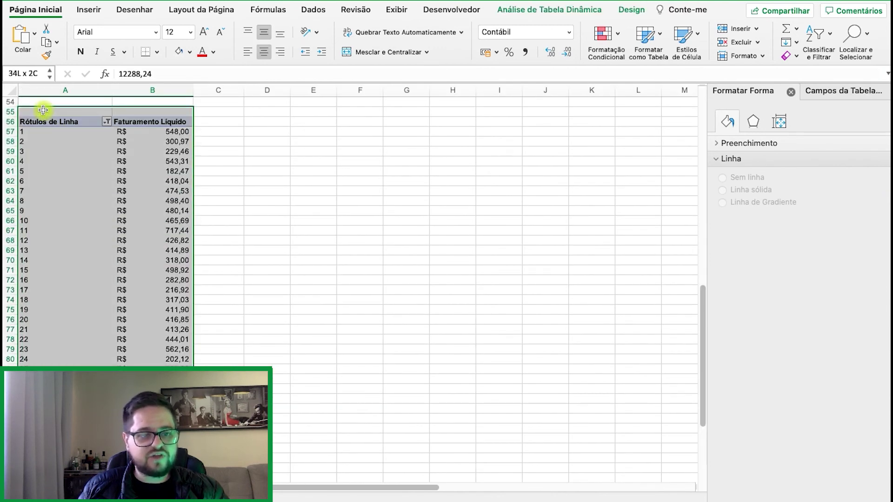
{"action": "key", "text": "super+c"}
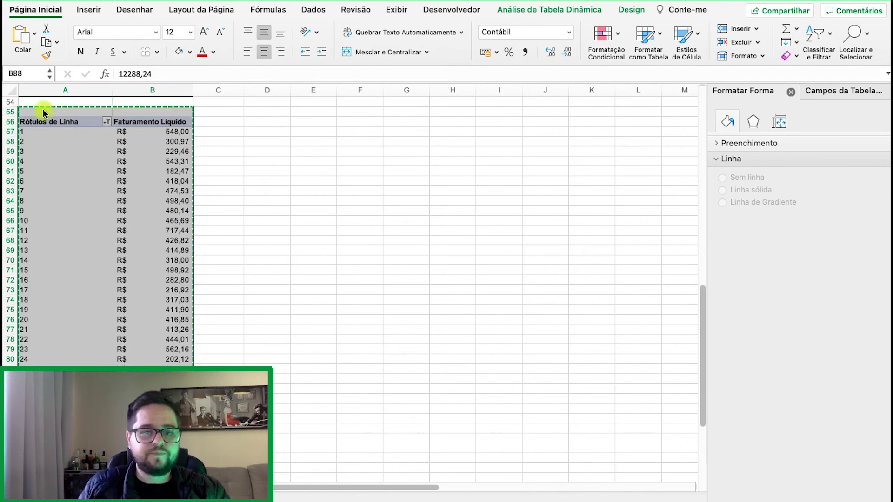
{"action": "left_click", "coordinate": [313, 115]}
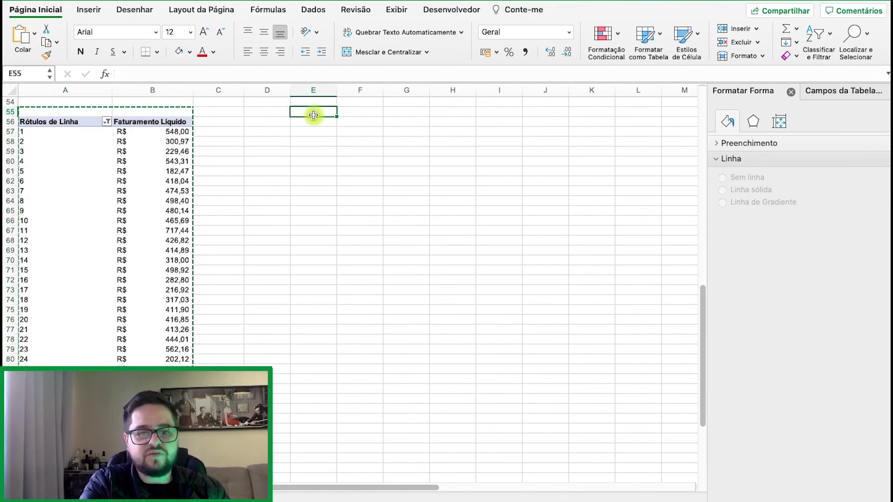
{"action": "key", "text": "super+v"}
{"action": "left_click", "coordinate": [406, 161]}
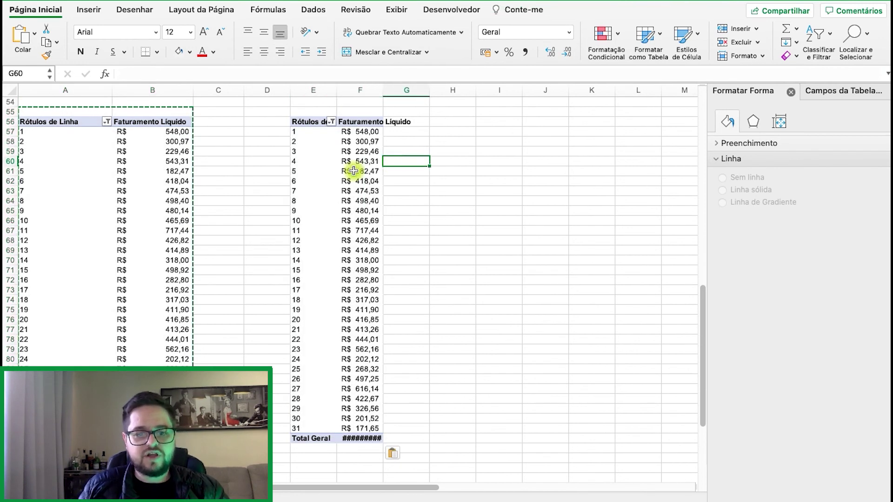
- Show the duplicated pivot table's Faturamento Líquido values as Soma Acumulada em
{"action": "left_click", "coordinate": [354, 200]}
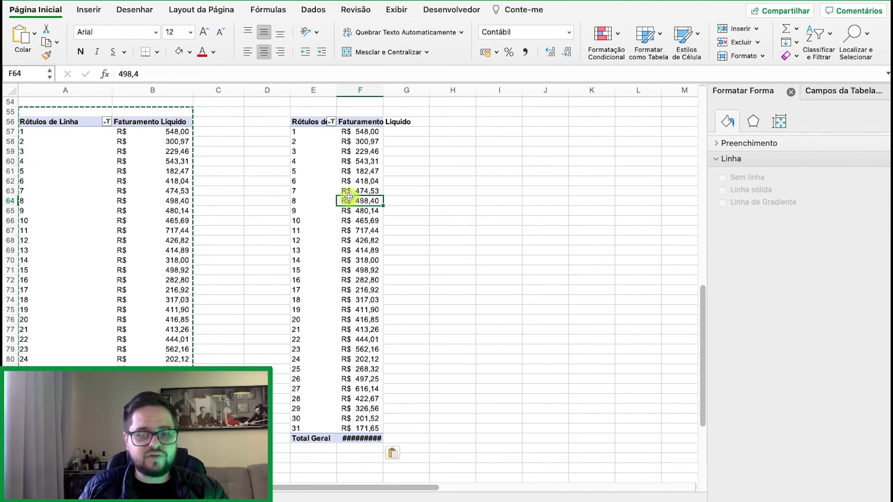
{"action": "right_click", "coordinate": [353, 177]}
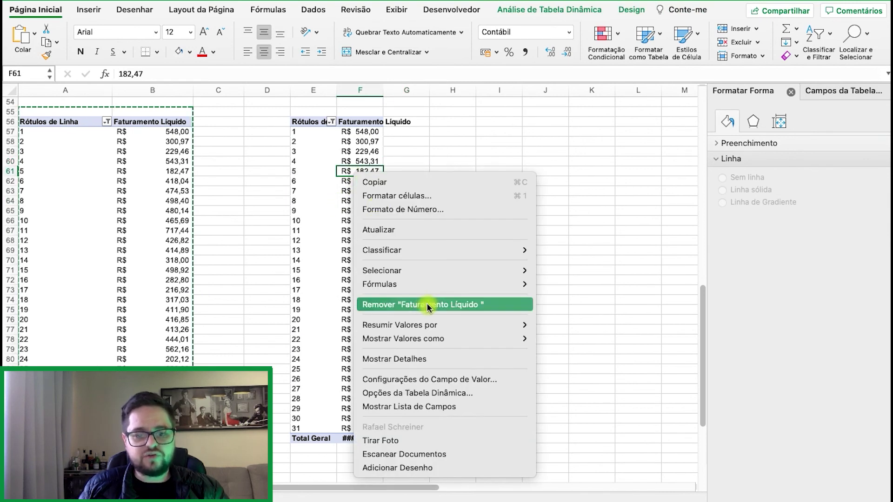
{"action": "mouse_move", "coordinate": [434, 326]}
{"action": "mouse_move", "coordinate": [476, 337]}
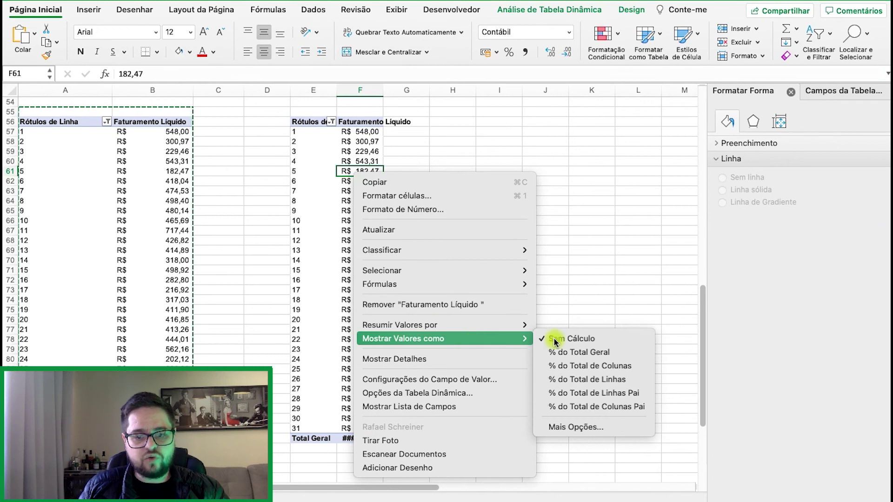
{"action": "left_click", "coordinate": [586, 427]}
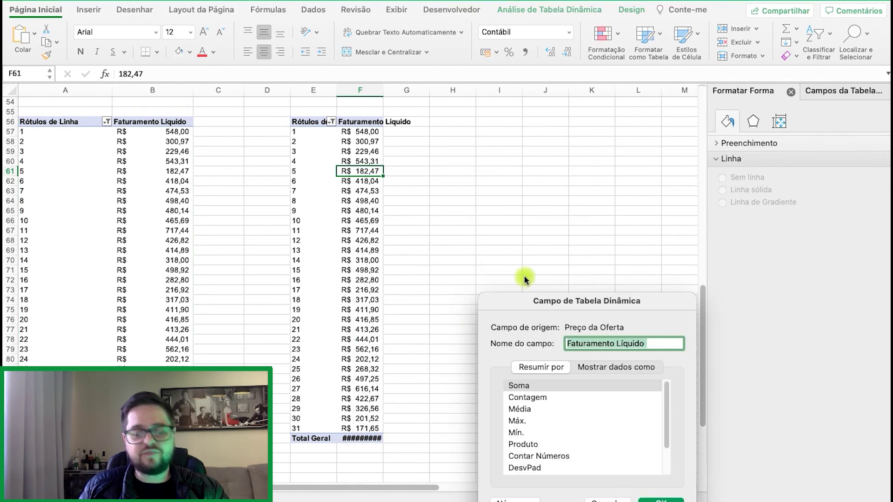
{"action": "left_click_drag", "start_coordinate": [589, 300], "coordinate": [468, 194]}
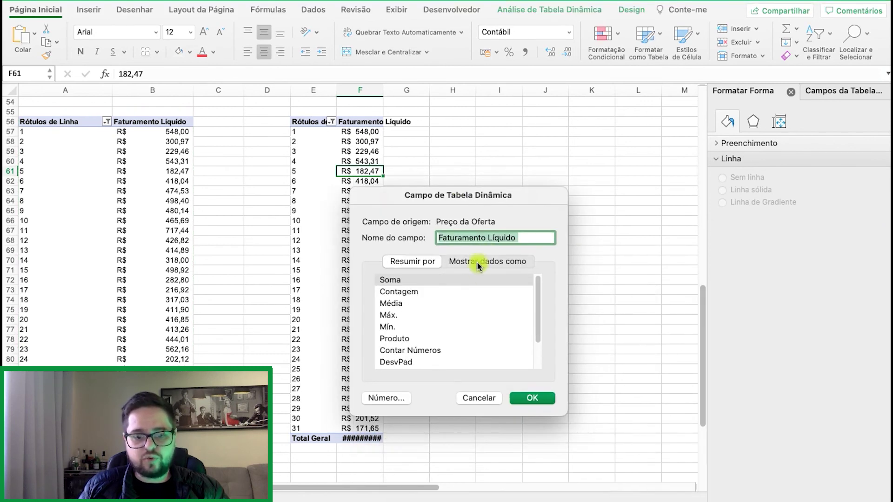
{"action": "left_click", "coordinate": [476, 261]}
{"action": "left_click", "coordinate": [424, 290]}
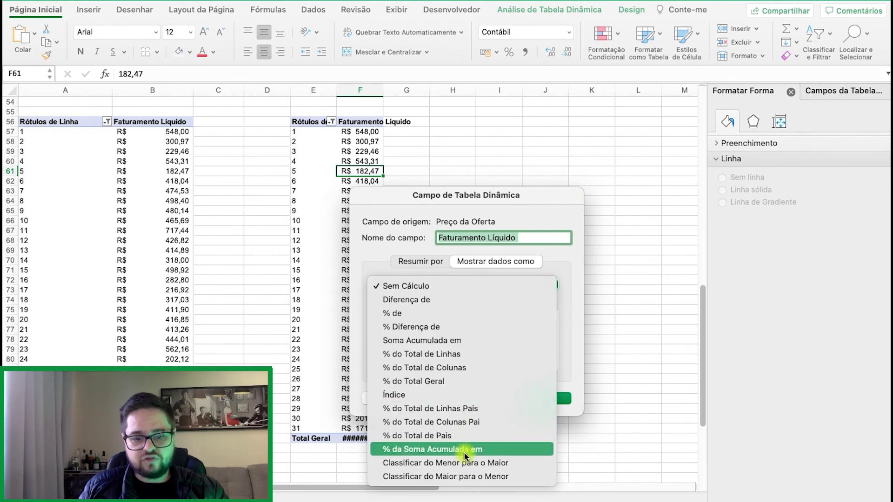
{"action": "left_click", "coordinate": [445, 340]}
{"action": "key", "text": "Return"}
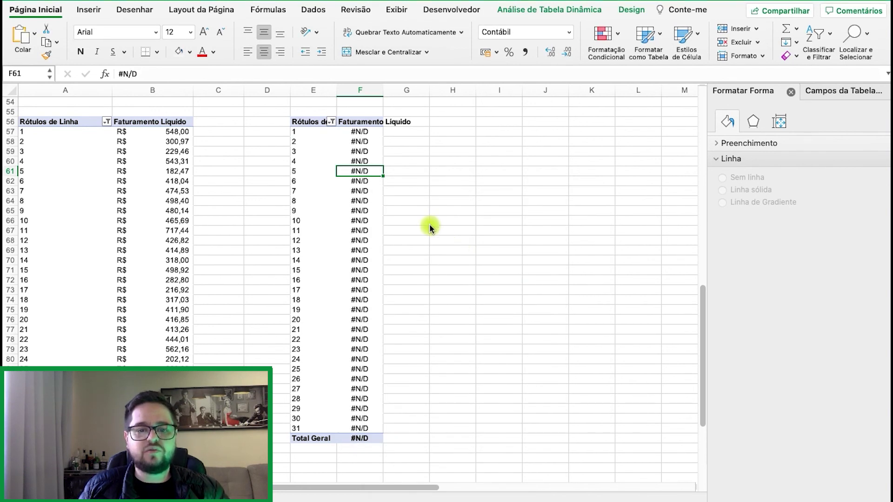
- Try to use Preço da Oferta as the base field for the duplicated pivot table's Soma Acumulada em calculation
{"action": "right_click", "coordinate": [370, 141]}
{"action": "mouse_move", "coordinate": [455, 303]}
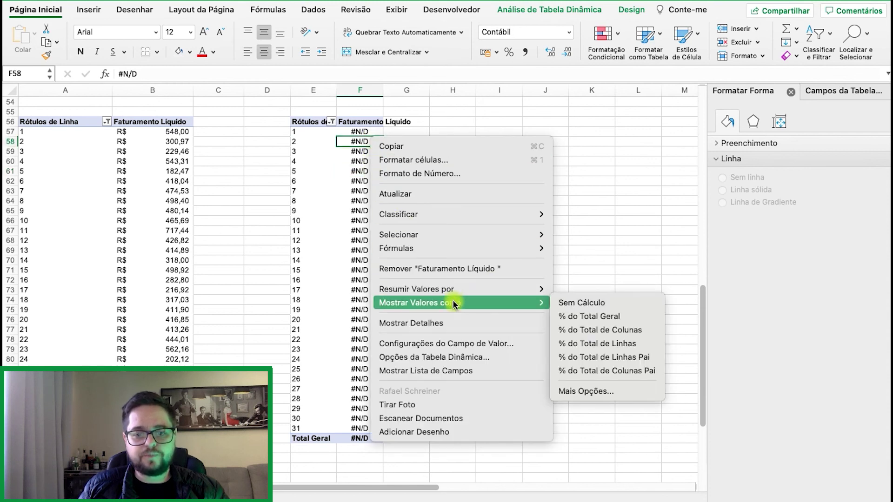
{"action": "left_click", "coordinate": [588, 392]}
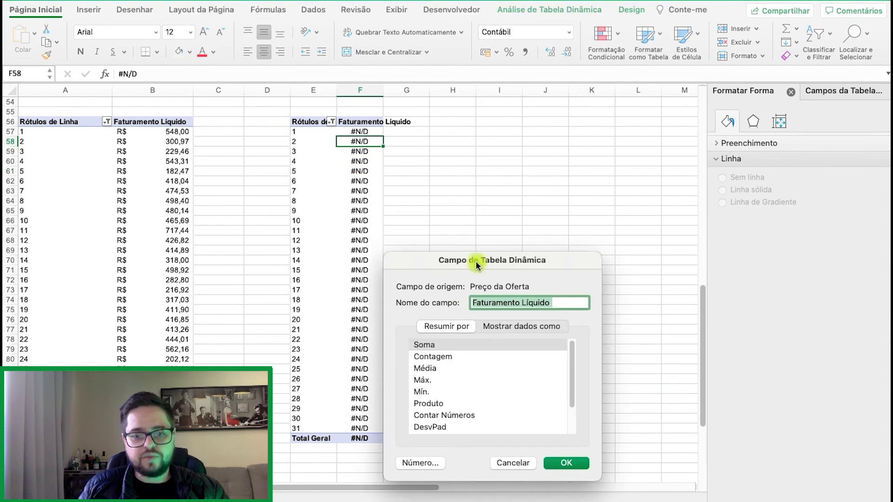
{"action": "left_click", "coordinate": [511, 326]}
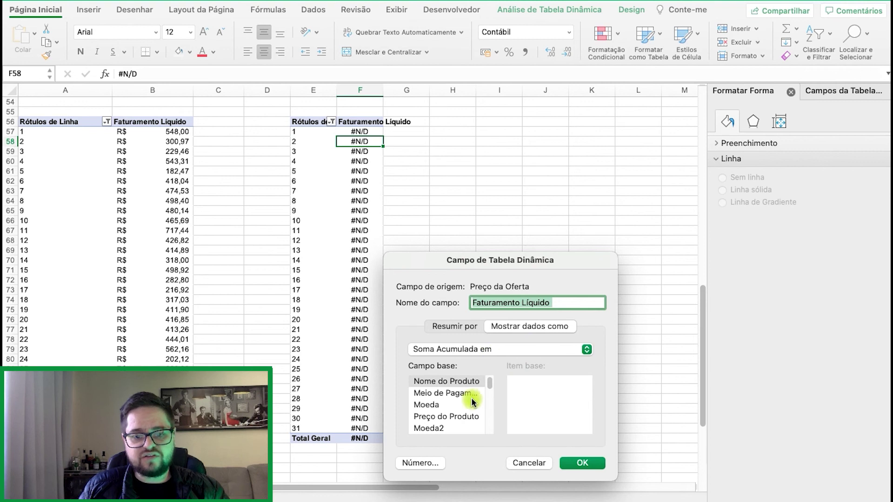
{"action": "left_click_drag", "start_coordinate": [491, 381], "coordinate": [493, 387]}
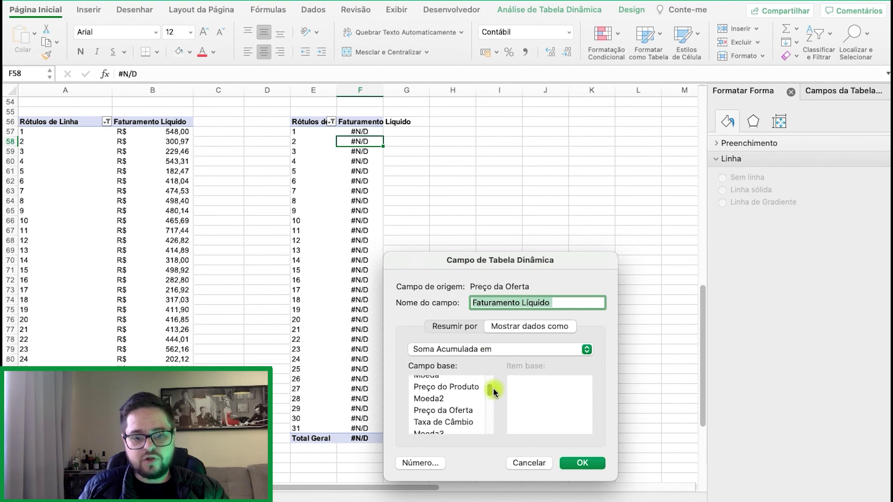
{"action": "left_click", "coordinate": [467, 409]}
{"action": "left_click", "coordinate": [577, 462]}
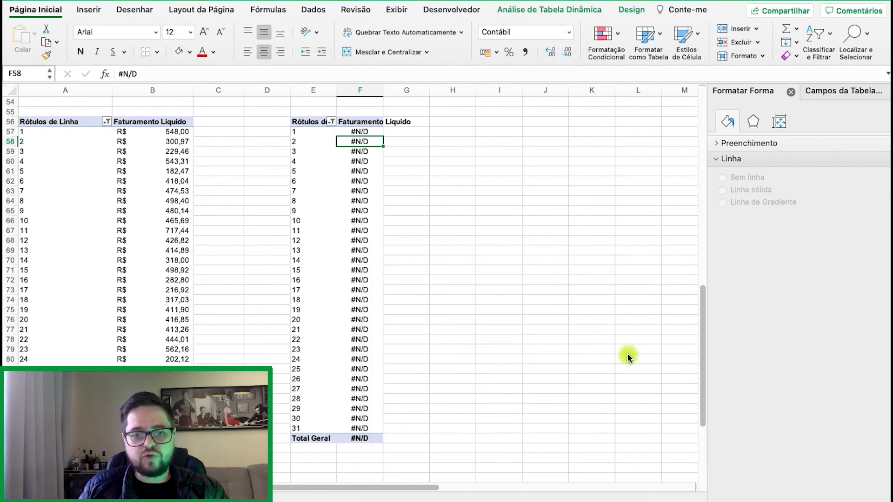
- Delete columns E and F, which hold the duplicated daily pivot table
{"action": "left_click", "coordinate": [368, 182]}
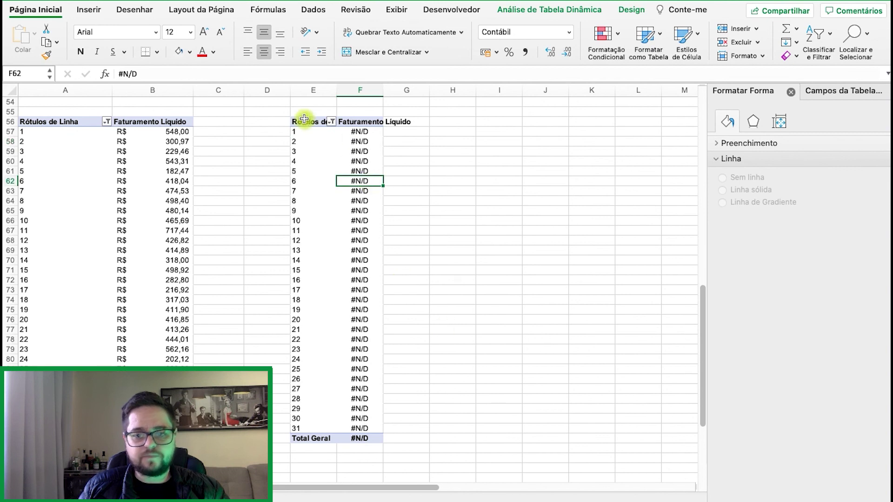
{"action": "left_click_drag", "start_coordinate": [303, 83], "coordinate": [375, 85]}
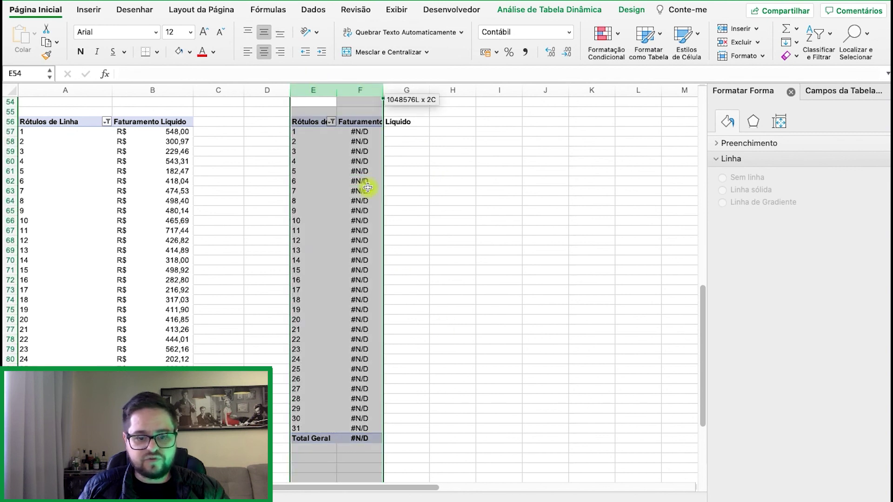
{"action": "left_click_drag", "start_coordinate": [319, 90], "coordinate": [372, 90]}
{"action": "right_click", "coordinate": [372, 90]}
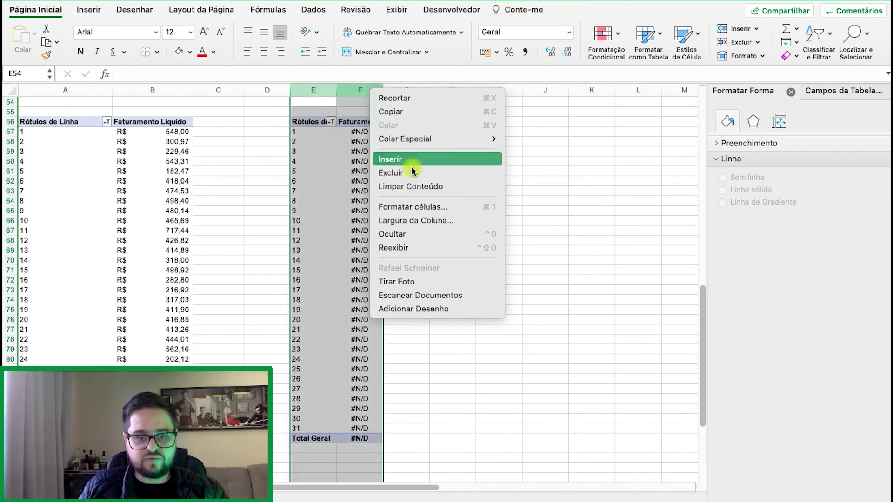
{"action": "left_click", "coordinate": [412, 171]}
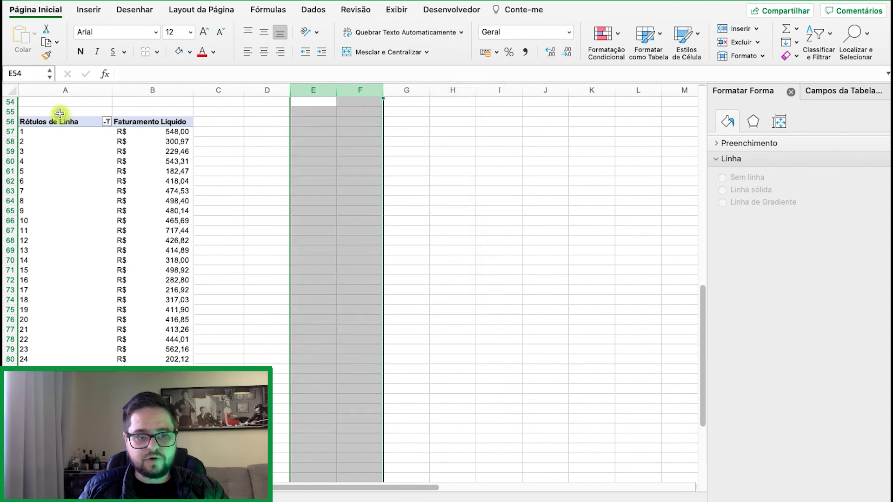
- Copy the daily net revenue pivot table again and paste the duplicate at cell D56
{"action": "left_click_drag", "start_coordinate": [60, 114], "coordinate": [139, 456]}
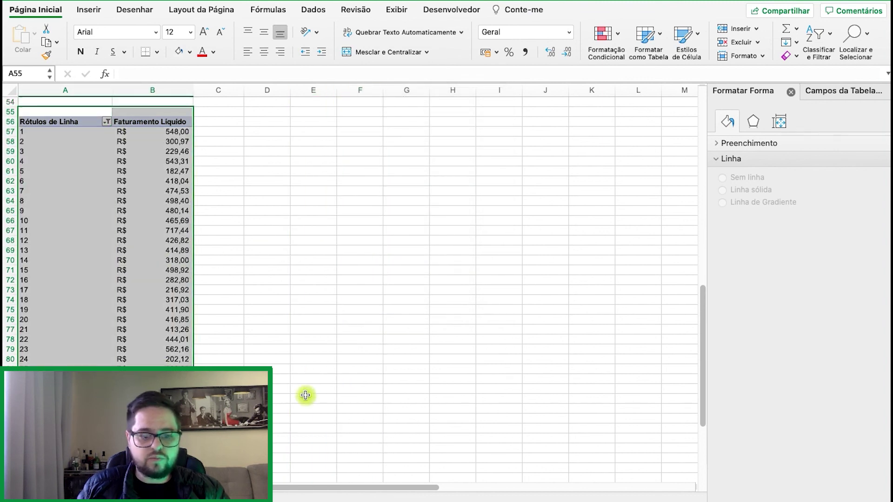
{"action": "key", "text": "super+c"}
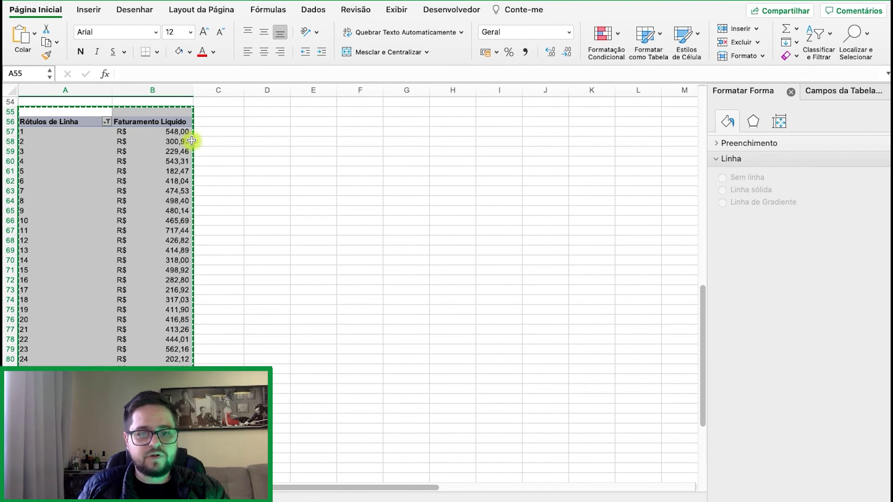
{"action": "left_click", "coordinate": [260, 120]}
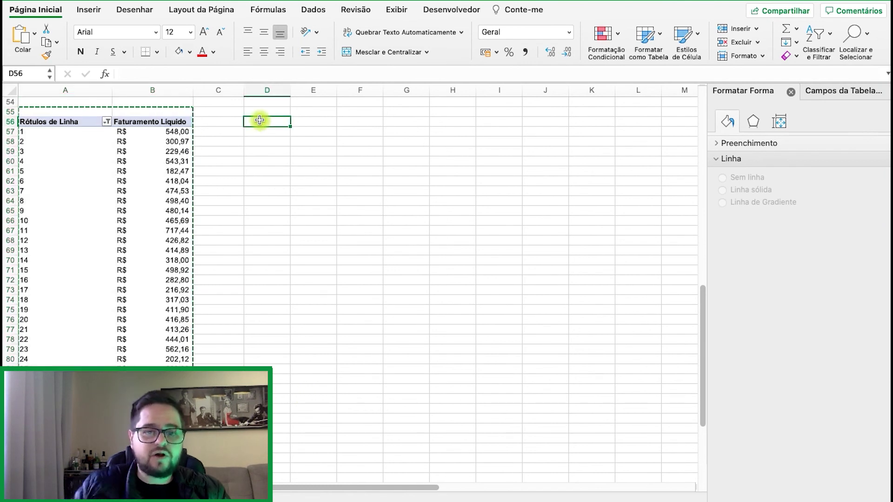
{"action": "key", "text": "super+v"}
- Set the new duplicate's Faturamento Líquido values to show data as Soma Acumulada em
{"action": "left_click", "coordinate": [312, 210]}
{"action": "right_click", "coordinate": [316, 209]}
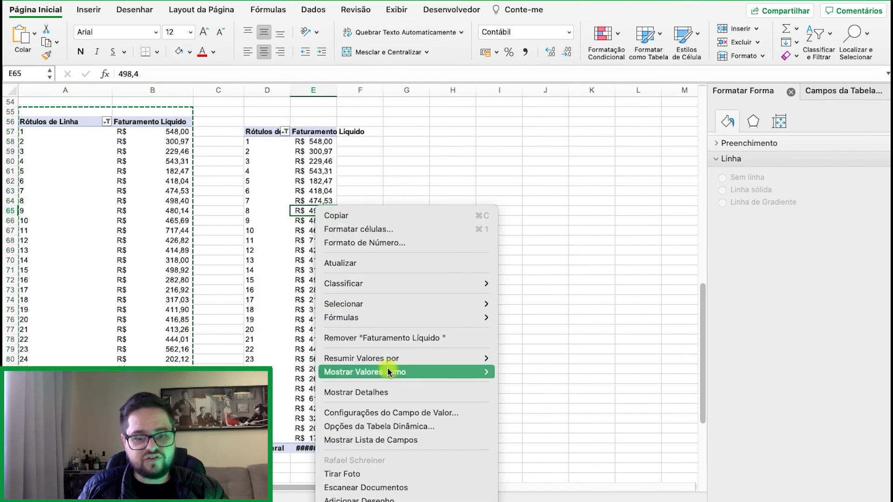
{"action": "mouse_move", "coordinate": [390, 373]}
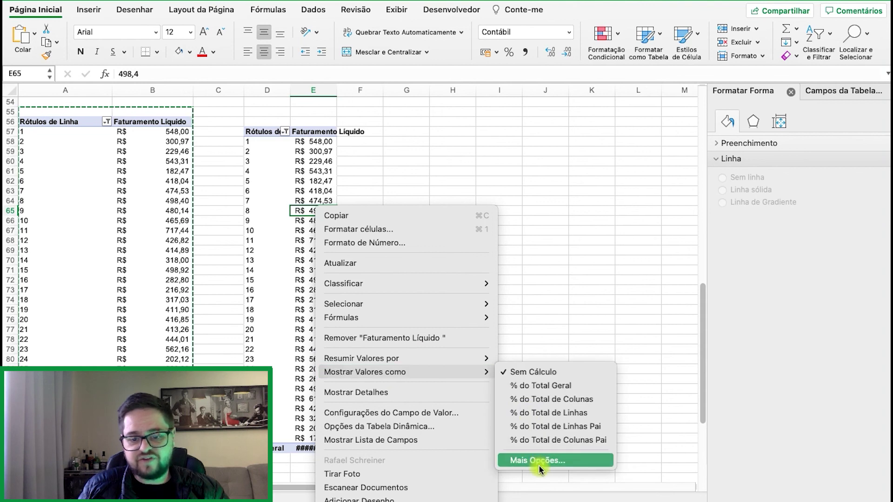
{"action": "left_click", "coordinate": [538, 463]}
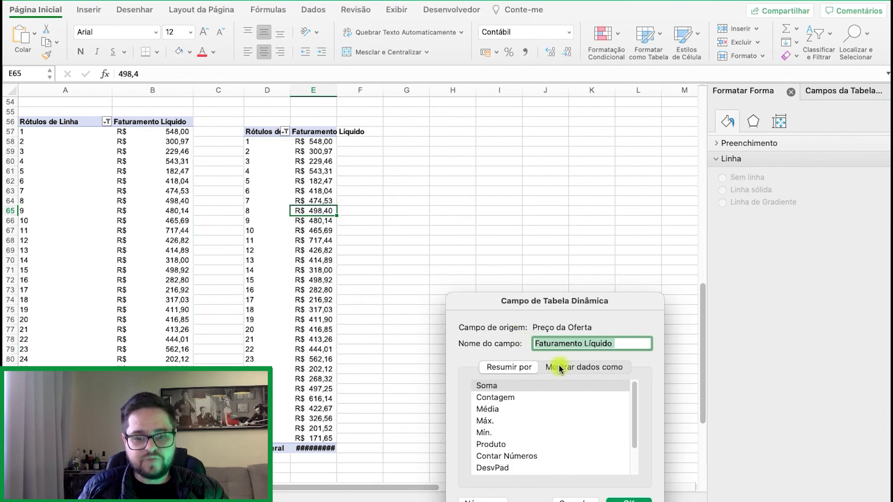
{"action": "left_click", "coordinate": [571, 367]}
{"action": "left_click_drag", "start_coordinate": [561, 298], "coordinate": [462, 184]}
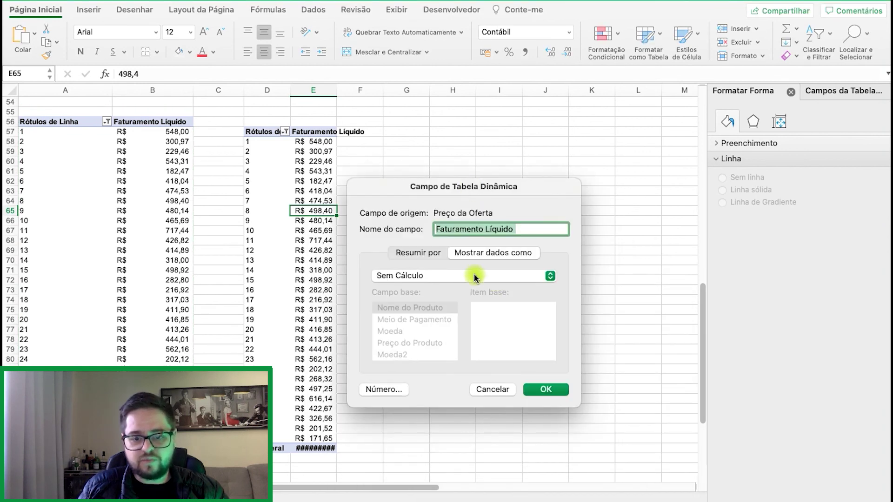
{"action": "left_click", "coordinate": [426, 275]}
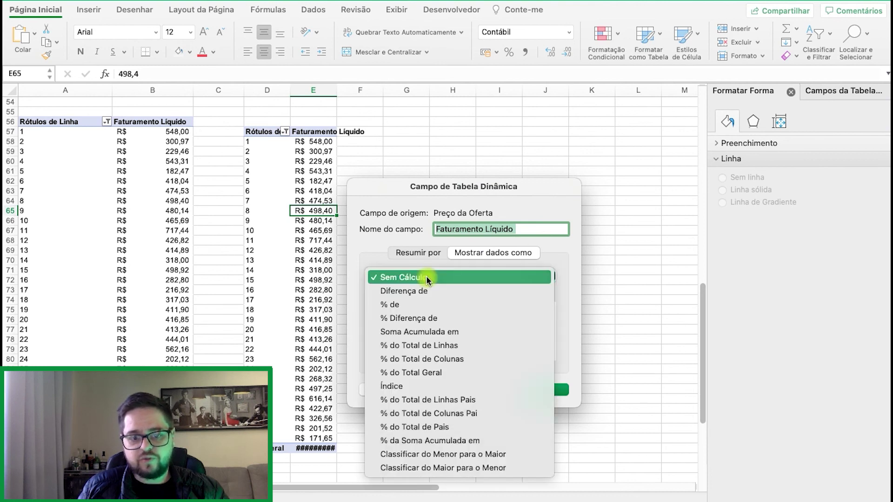
{"action": "left_click", "coordinate": [436, 340]}
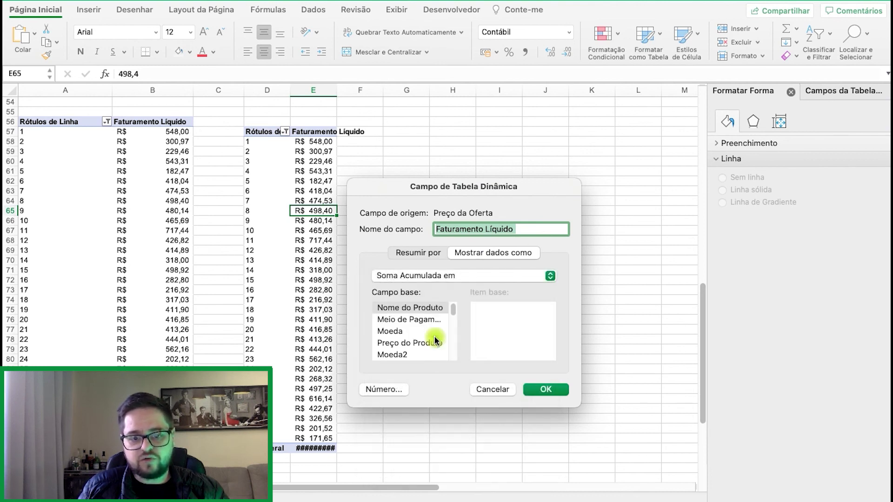
- Choose Preço da Oferta as the base field of the cumulative calculation and apply the field settings
{"action": "left_click", "coordinate": [430, 344]}
{"action": "scroll", "coordinate": [430, 346], "scroll_direction": "down", "scroll_amount": 1}
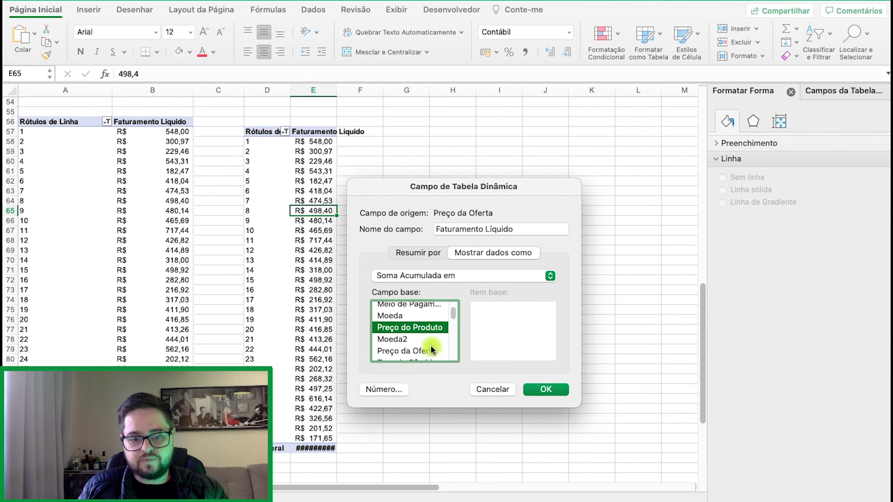
{"action": "left_click", "coordinate": [429, 353]}
{"action": "scroll", "coordinate": [426, 353], "scroll_direction": "down", "scroll_amount": 3}
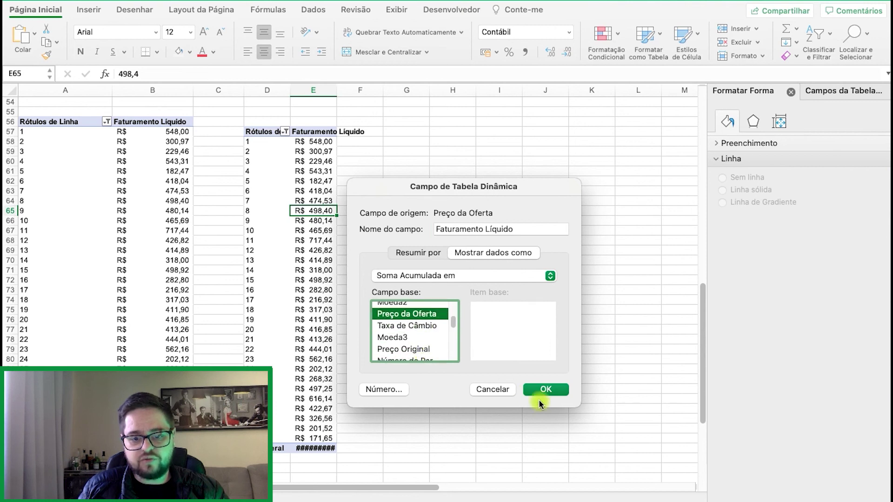
{"action": "left_click", "coordinate": [547, 390]}
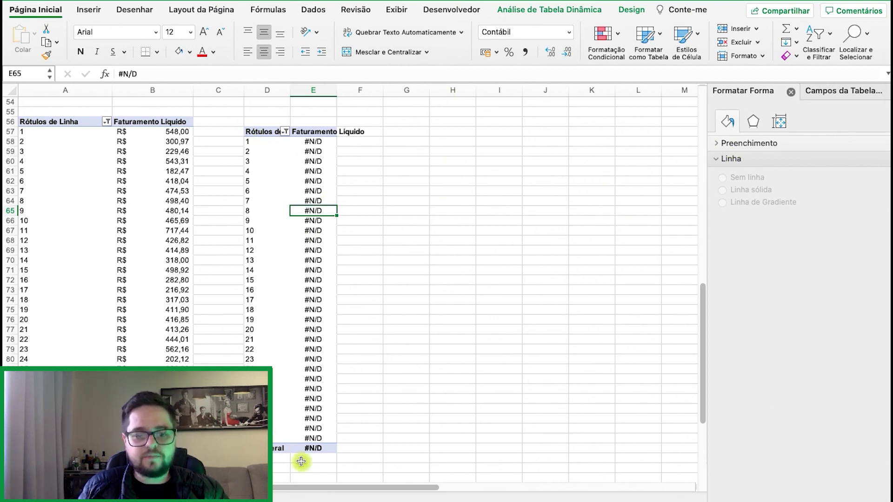
{"action": "left_click", "coordinate": [195, 496]}
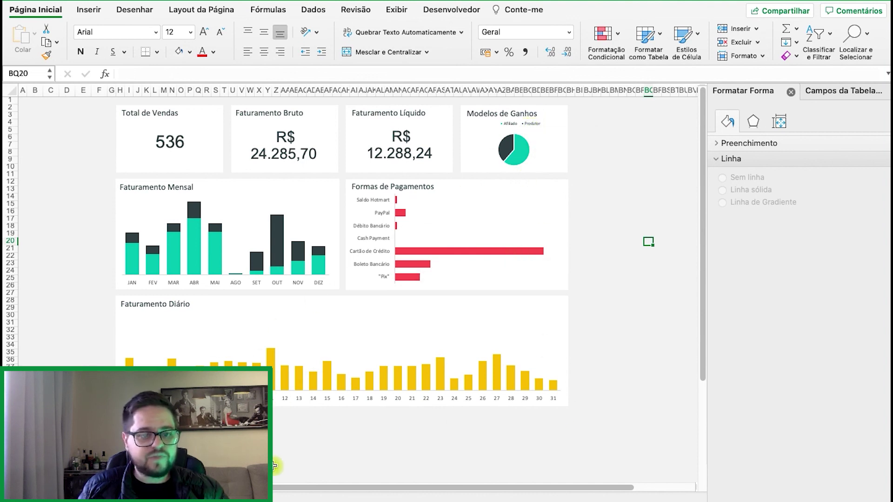
{"action": "left_click", "coordinate": [67, 115]}
{"action": "key", "text": "ctrl+Page_Down"}
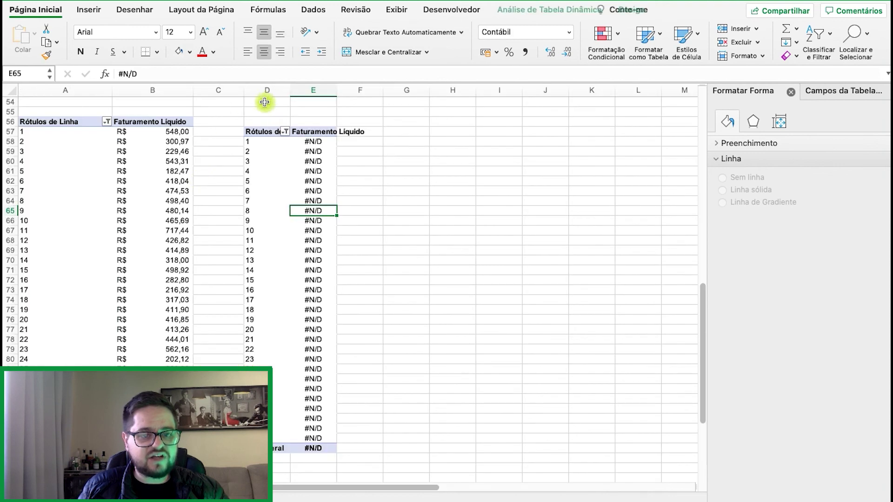
- Insert slicers for Nome do Produto, Mês and Ano from the original daily revenue pivot table
{"action": "left_click", "coordinate": [110, 220]}
{"action": "left_click", "coordinate": [502, 17]}
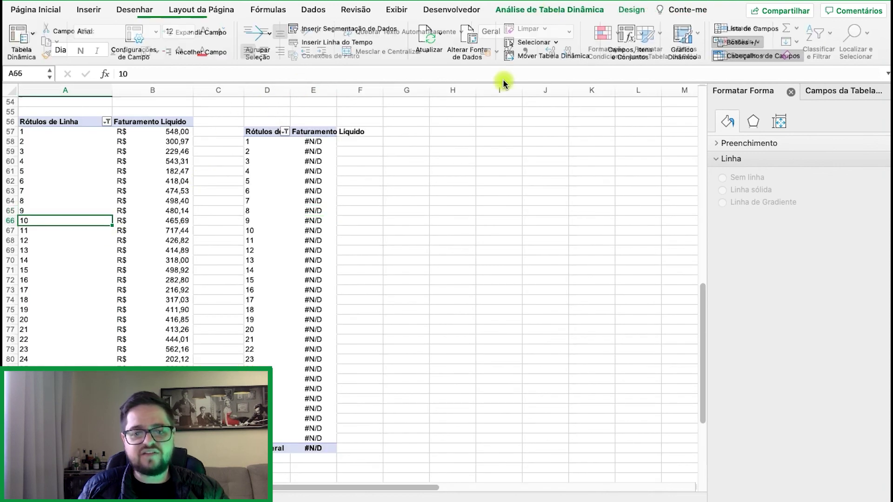
{"action": "left_click", "coordinate": [339, 29]}
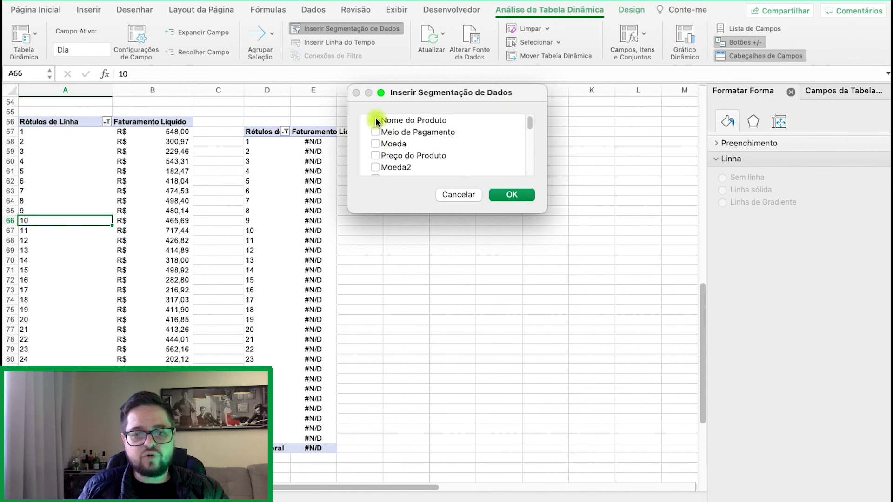
{"action": "left_click", "coordinate": [375, 121]}
{"action": "scroll", "coordinate": [402, 149], "scroll_direction": "down", "scroll_amount": 5}
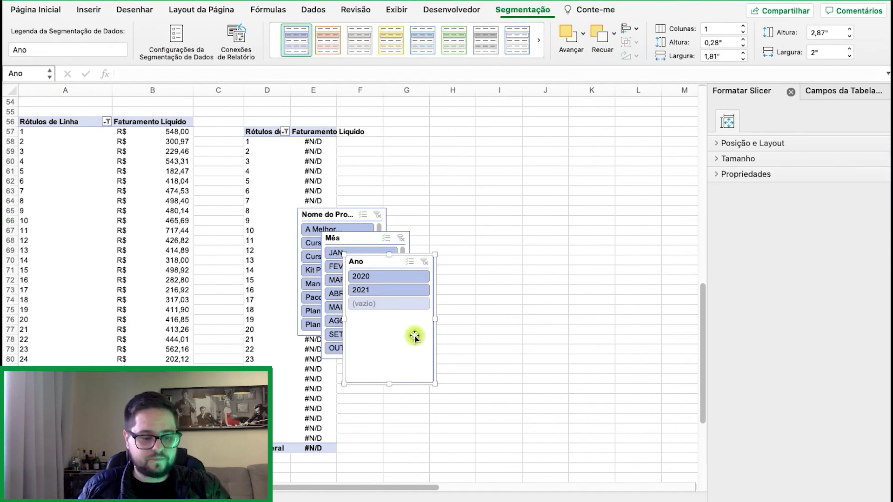
- Cut the three slicers from the pivot table sheet and paste them on the dashboard sheet at cell BK17
{"action": "left_click", "coordinate": [342, 234], "text": "shift"}
{"action": "left_click", "coordinate": [342, 214], "text": "shift"}
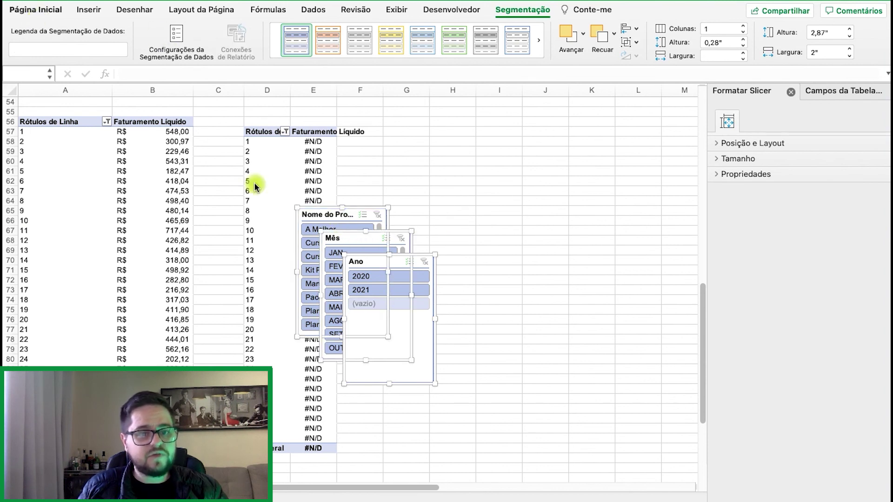
{"action": "right_click", "coordinate": [341, 215]}
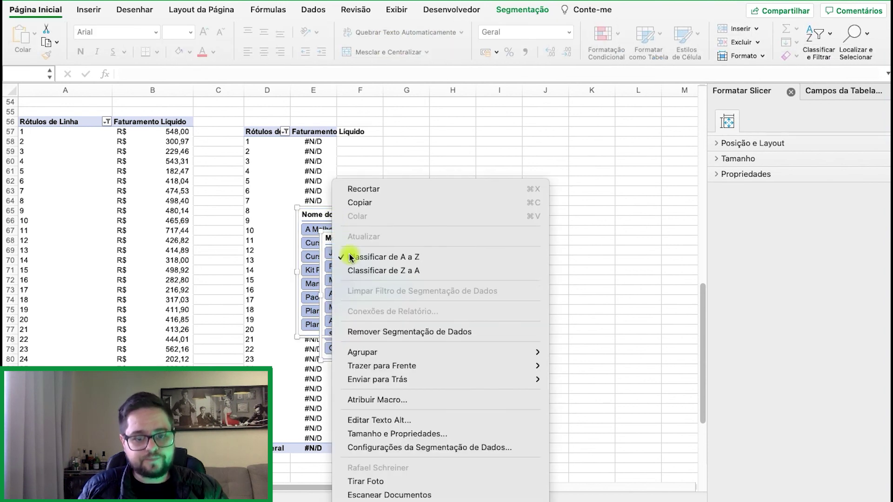
{"action": "left_click", "coordinate": [367, 189]}
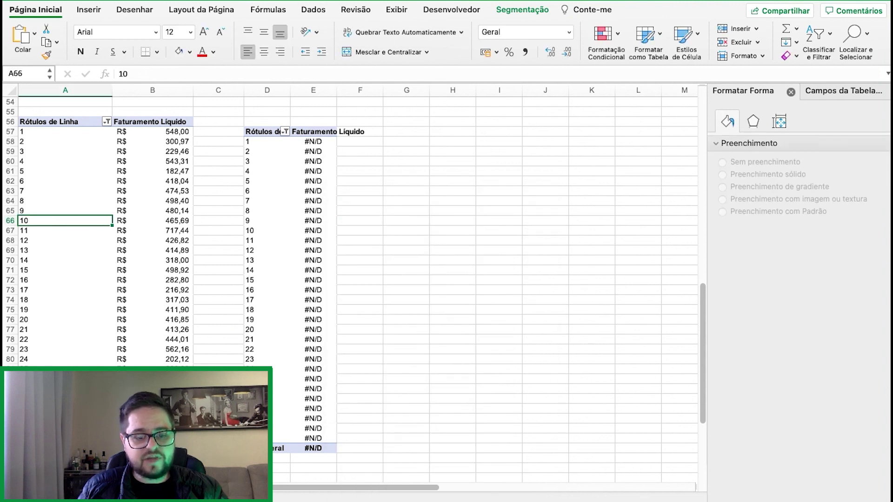
{"action": "left_click", "coordinate": [233, 488]}
{"action": "right_click", "coordinate": [596, 219]}
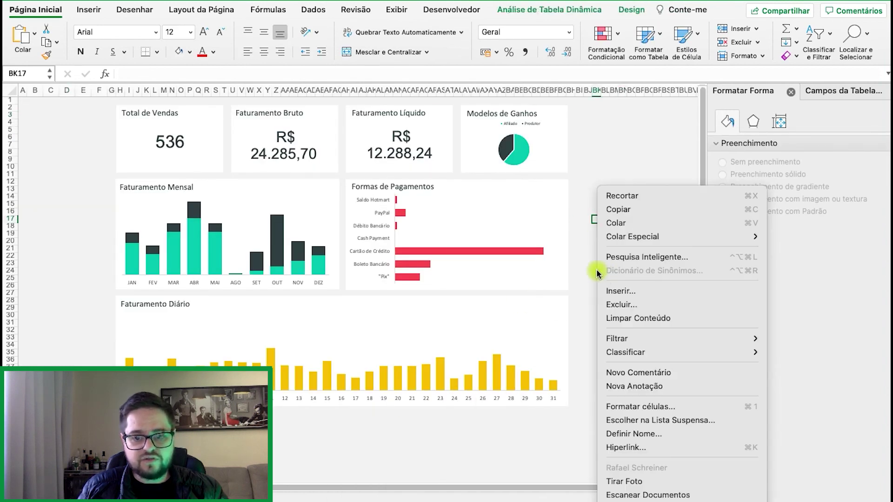
{"action": "left_click", "coordinate": [621, 223]}
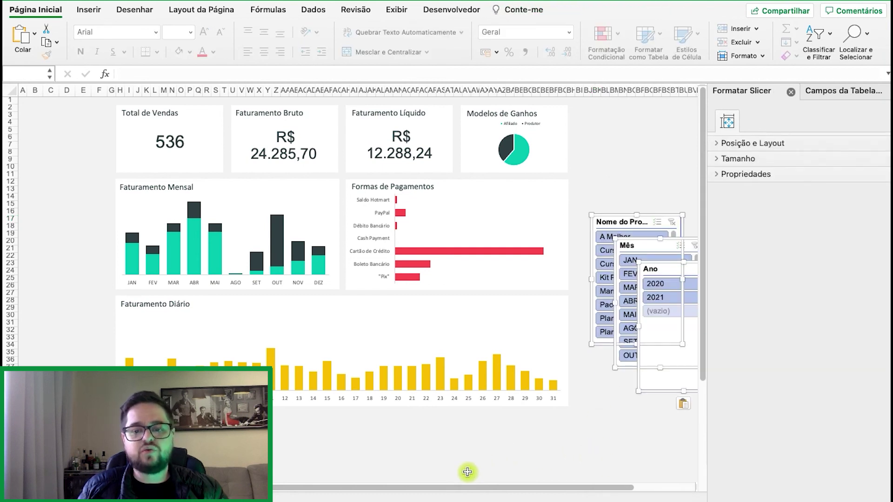
- Move the Ano slicer beside the Total de Vendas card and shorten it to about 1,1" high
{"action": "left_click", "coordinate": [660, 281]}
{"action": "left_click_drag", "start_coordinate": [660, 281], "coordinate": [51, 114]}
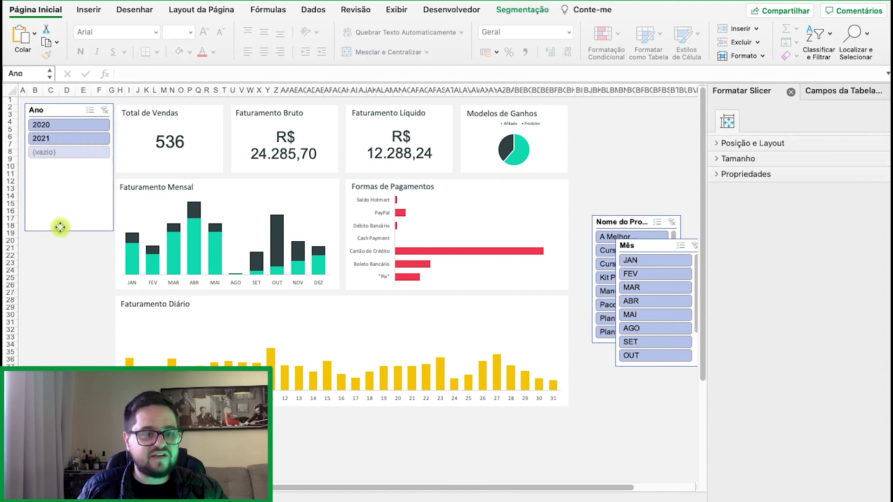
{"action": "left_click_drag", "start_coordinate": [70, 232], "coordinate": [76, 153]}
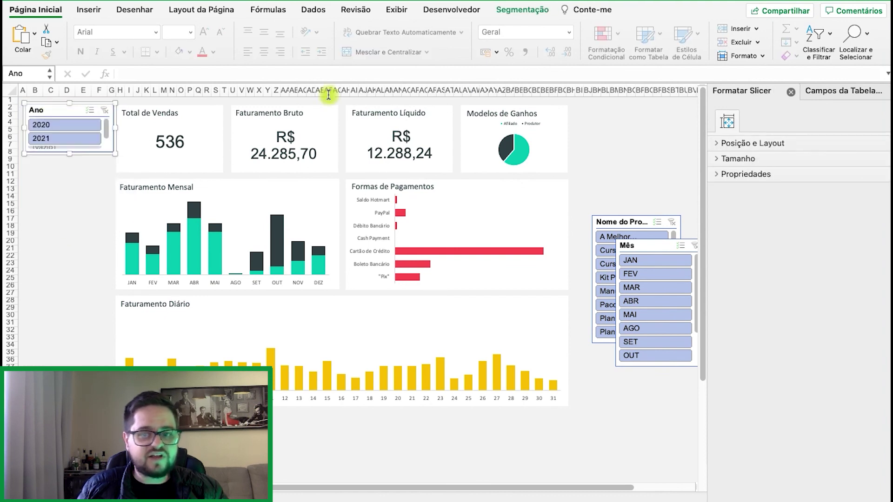
- Arrange the Ano slicer's buttons in 2 columns
{"action": "left_click", "coordinate": [523, 10]}
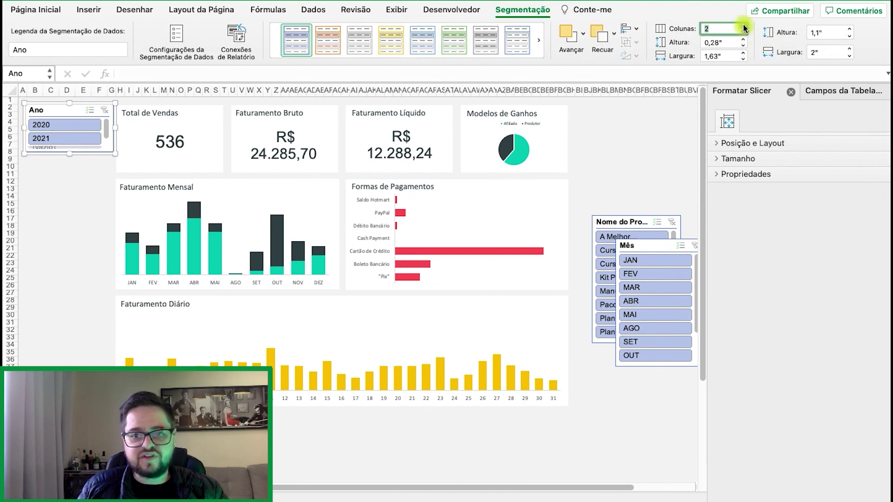
{"action": "key", "text": "Return"}
- Hide items without data in the Ano slicer and shorten it to about 0,81" high
{"action": "right_click", "coordinate": [72, 118]}
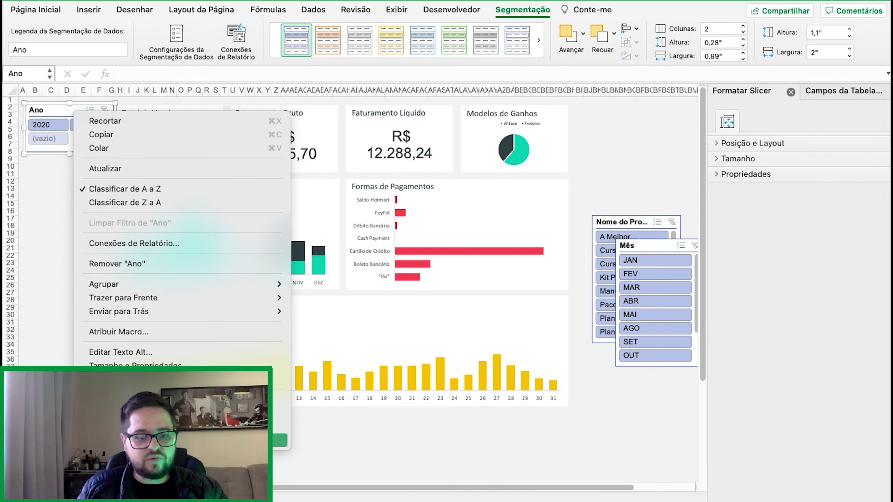
{"action": "left_click", "coordinate": [279, 379]}
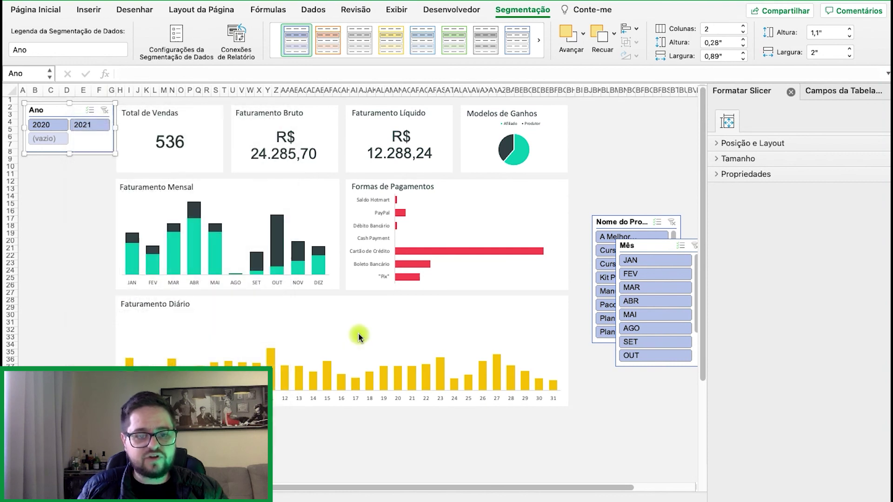
{"action": "left_click", "coordinate": [455, 214]}
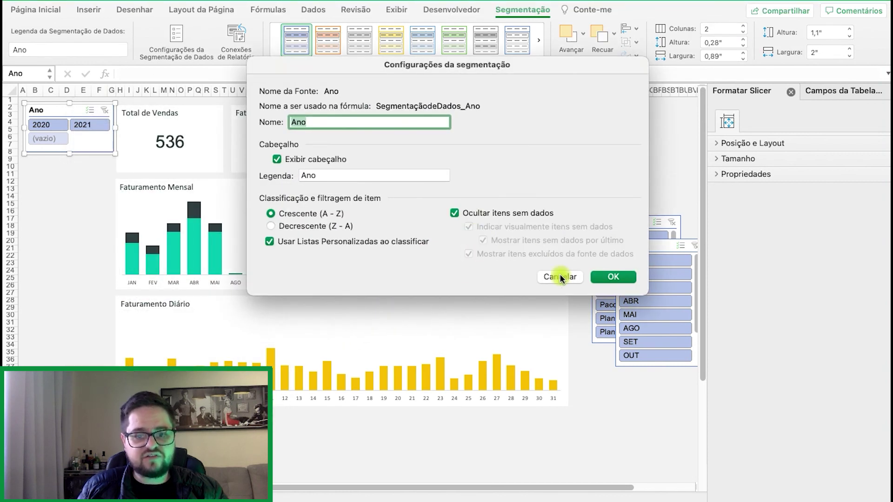
{"action": "left_click", "coordinate": [611, 277]}
{"action": "left_click_drag", "start_coordinate": [73, 154], "coordinate": [72, 141]}
- Connect the Ano slicer to all the pivot tables listed on Planilha5 through its report connections
{"action": "right_click", "coordinate": [60, 111]}
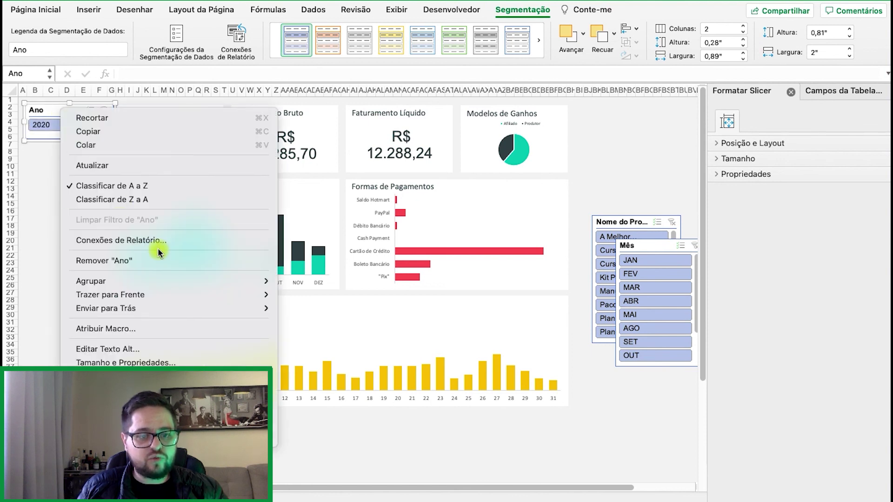
{"action": "left_click", "coordinate": [158, 243]}
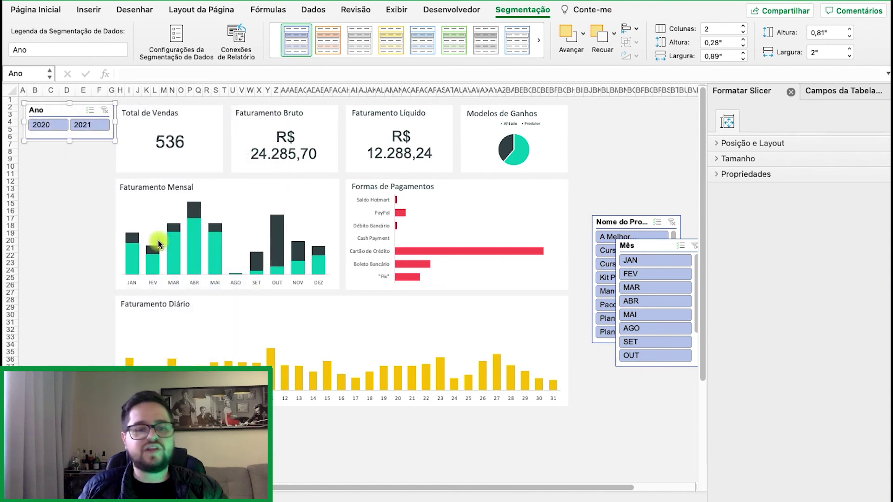
{"action": "left_click", "coordinate": [337, 175]}
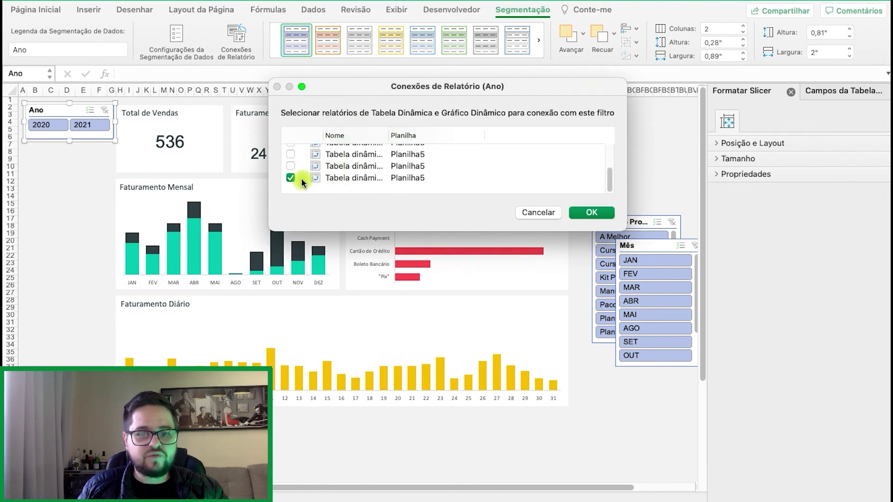
{"action": "left_click", "coordinate": [291, 167]}
{"action": "left_click", "coordinate": [291, 158]}
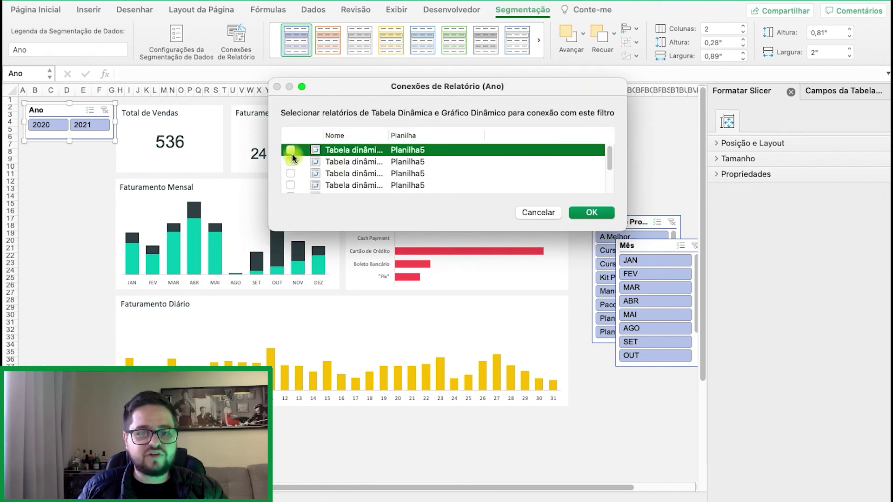
{"action": "left_click", "coordinate": [292, 179]}
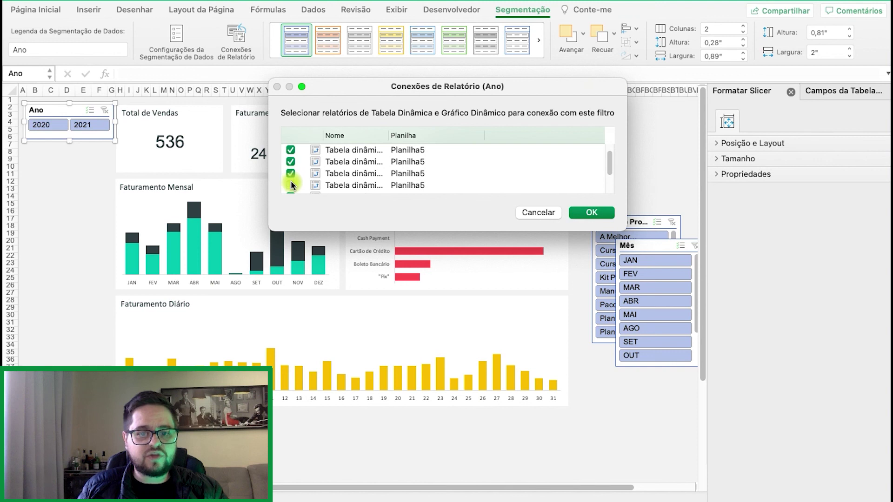
{"action": "left_click", "coordinate": [293, 185]}
{"action": "left_click", "coordinate": [594, 215]}
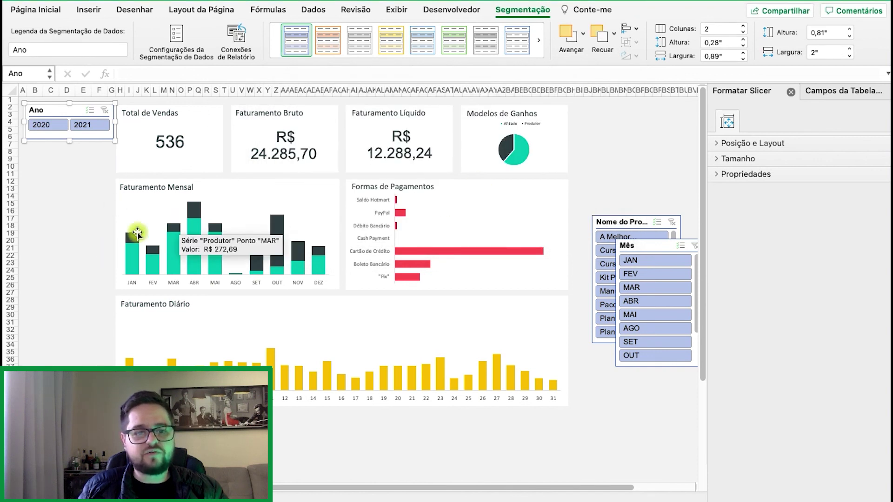
{"action": "left_click", "coordinate": [83, 208]}
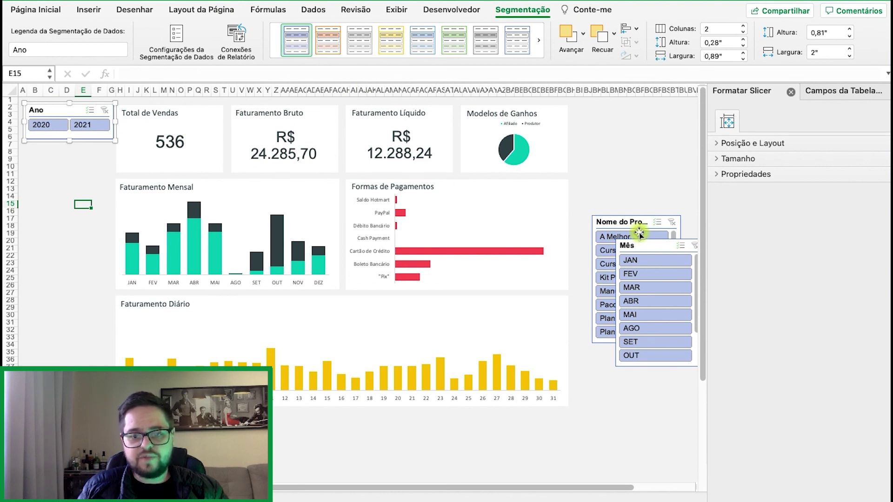
- Place the Nome do Produto slicer below Ano and size it about 3,82" high and 1,88" wide, narrowing Ano to match
{"action": "left_click_drag", "start_coordinate": [638, 228], "coordinate": [72, 155]}
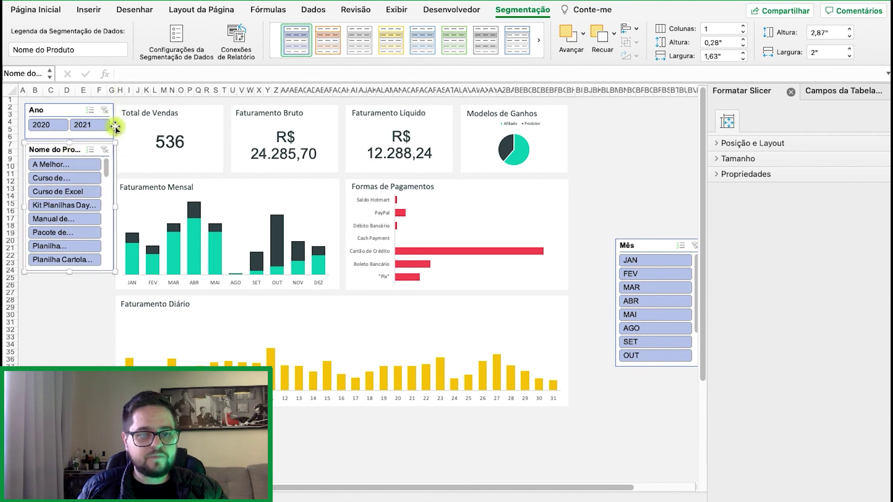
{"action": "left_click_drag", "start_coordinate": [114, 129], "coordinate": [111, 125]}
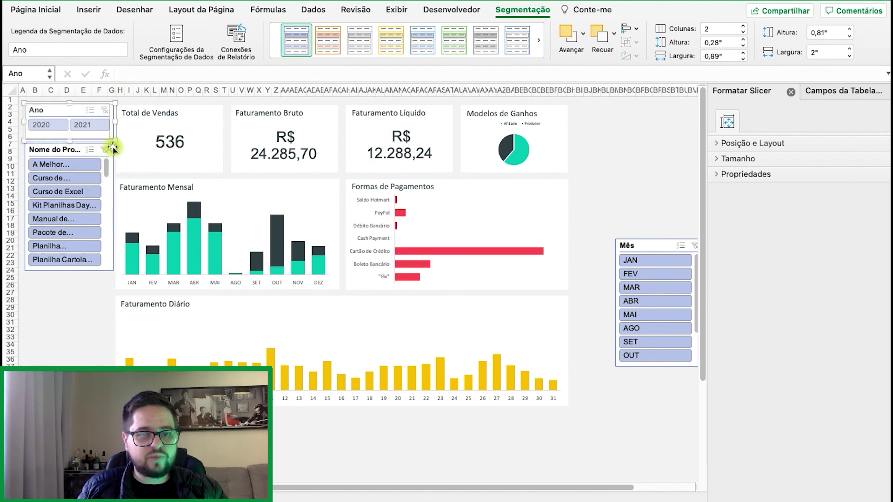
{"action": "left_click", "coordinate": [112, 176]}
{"action": "left_click_drag", "start_coordinate": [114, 206], "coordinate": [115, 207]}
{"action": "key", "text": "super+z"}
{"action": "left_click_drag", "start_coordinate": [66, 274], "coordinate": [67, 315]}
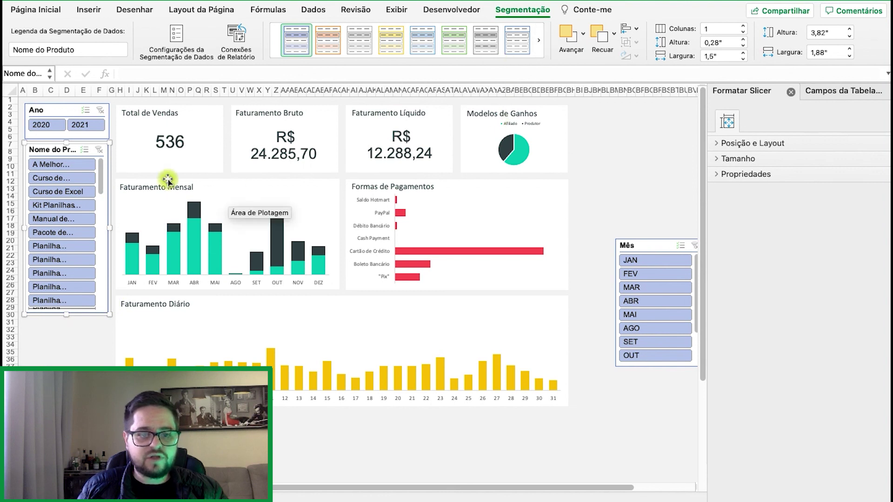
- Connect the Nome do Produto slicer to all the pivot tables listed on Planilha5
{"action": "right_click", "coordinate": [65, 149]}
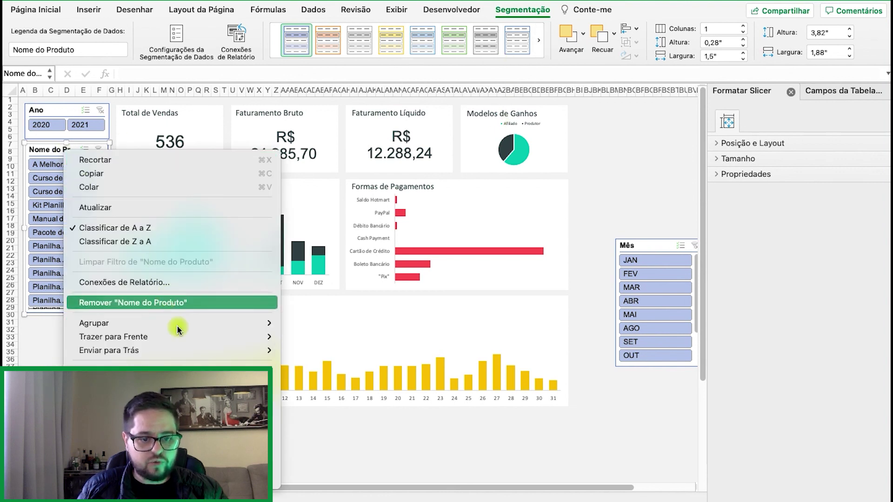
{"action": "left_click", "coordinate": [166, 282]}
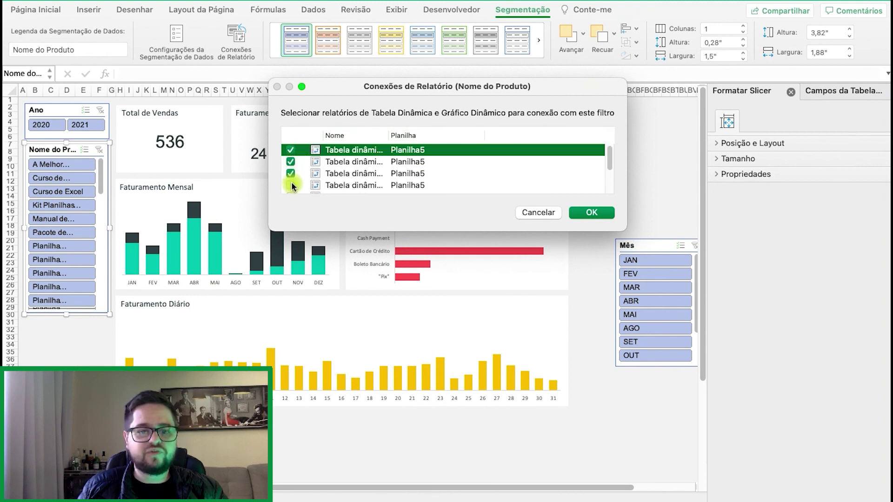
{"action": "left_click", "coordinate": [292, 185]}
{"action": "scroll", "coordinate": [293, 186], "scroll_direction": "down", "scroll_amount": 5}
{"action": "left_click", "coordinate": [292, 184]}
{"action": "left_click", "coordinate": [291, 173]}
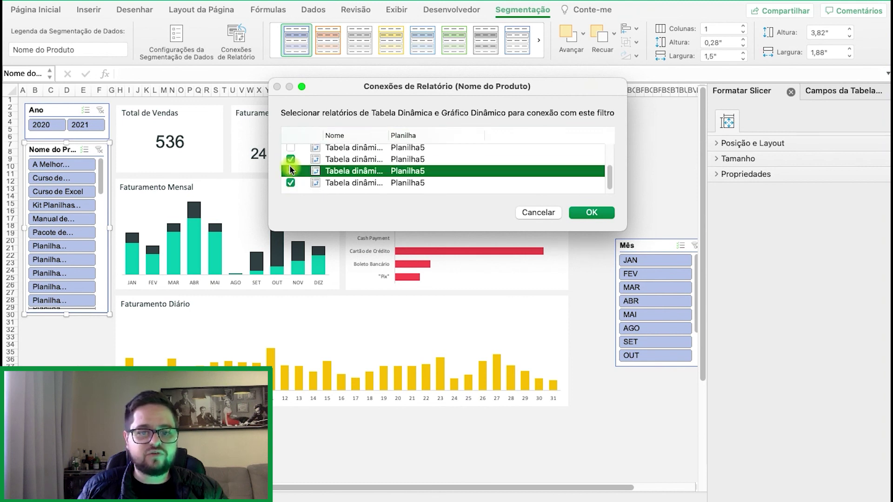
{"action": "scroll", "coordinate": [295, 170], "scroll_direction": "up", "scroll_amount": 1}
{"action": "left_click", "coordinate": [291, 160]}
{"action": "scroll", "coordinate": [343, 178], "scroll_direction": "down", "scroll_amount": 2}
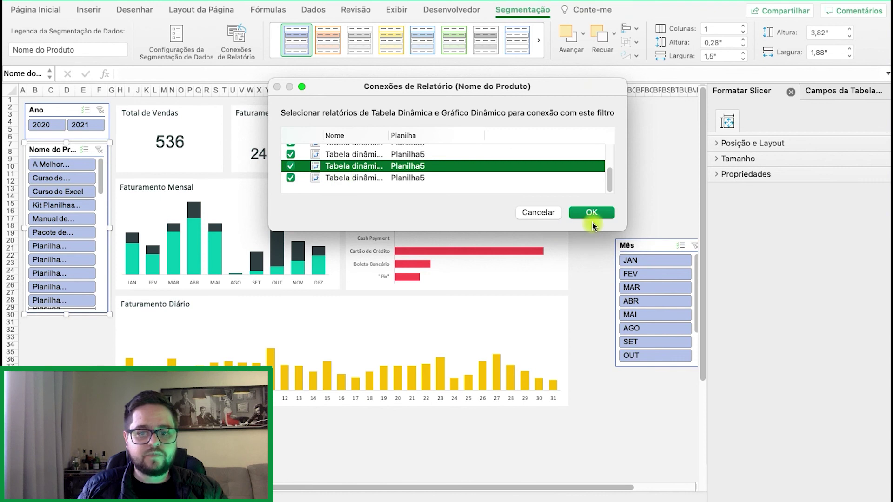
{"action": "key", "text": "Return"}
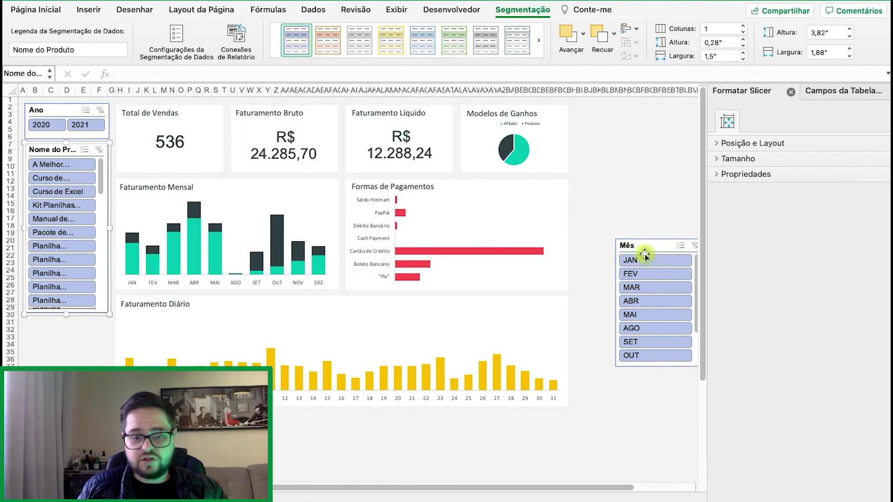
- Move the Mês slicer below the Nome do Produto slicer and arrange its buttons in 3 columns
{"action": "left_click_drag", "start_coordinate": [643, 249], "coordinate": [58, 325]}
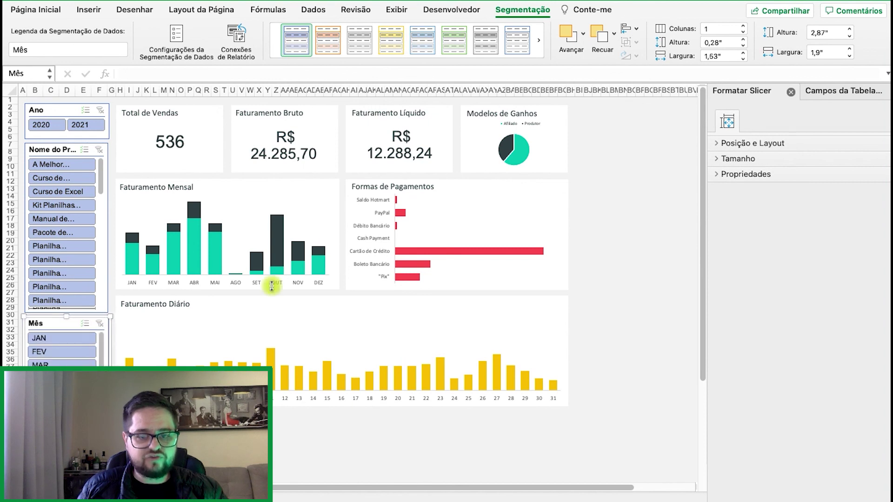
{"action": "left_click", "coordinate": [743, 27]}
{"action": "left_click", "coordinate": [743, 27]}
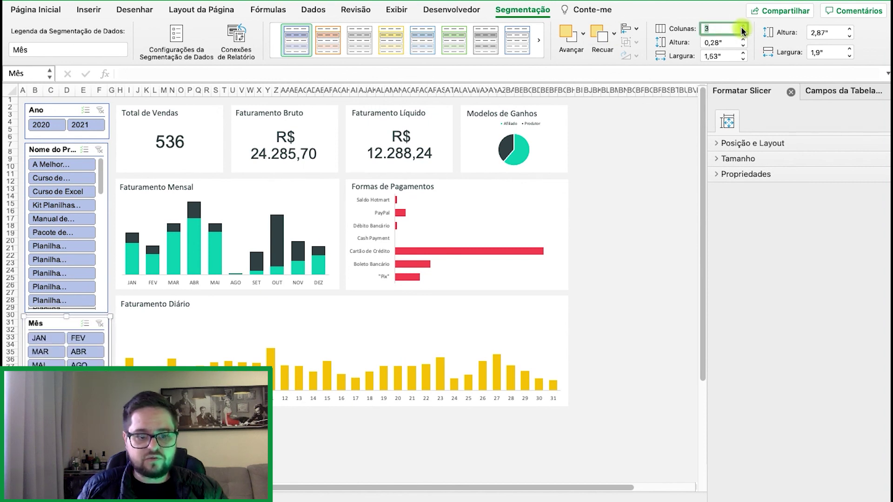
{"action": "key", "text": "Return"}
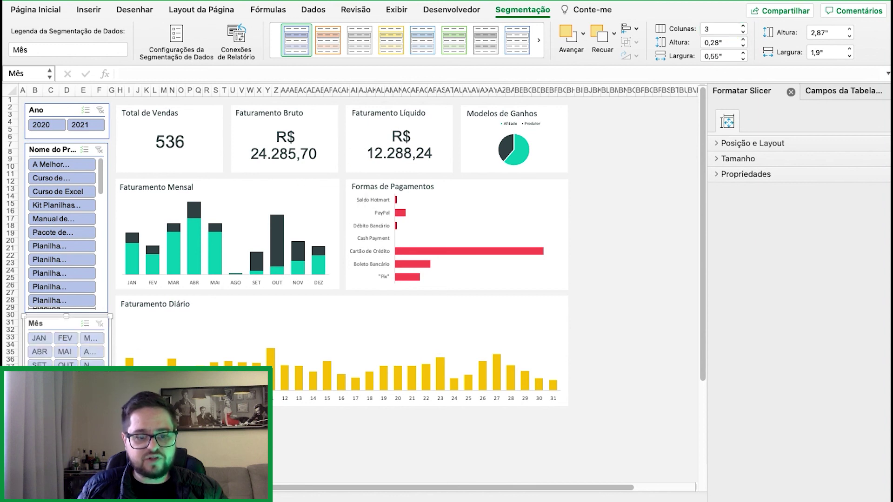
- Shorten the Mês slicer to about 2" high and hide its items without data
{"action": "right_click", "coordinate": [66, 325]}
{"action": "left_click", "coordinate": [172, 312]}
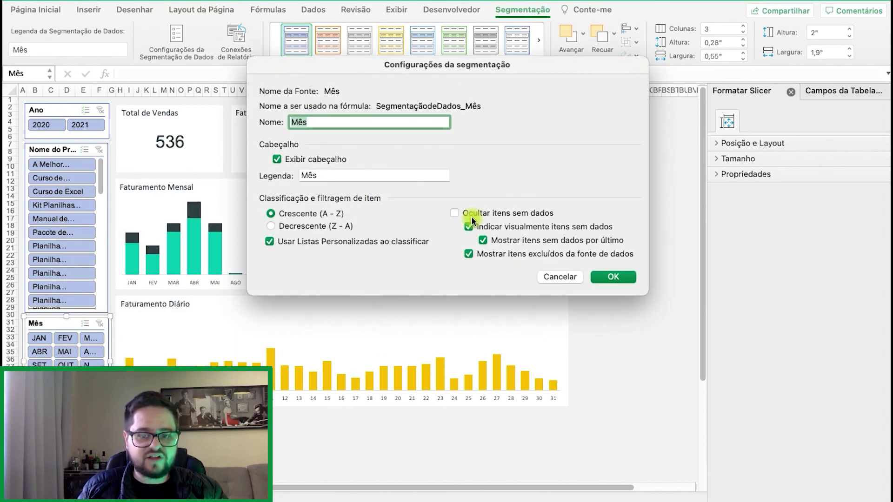
{"action": "left_click", "coordinate": [471, 217]}
{"action": "left_click", "coordinate": [622, 278]}
- Connect the Mês slicer to every pivot table on Planilha5 in its report connections
{"action": "right_click", "coordinate": [57, 325]}
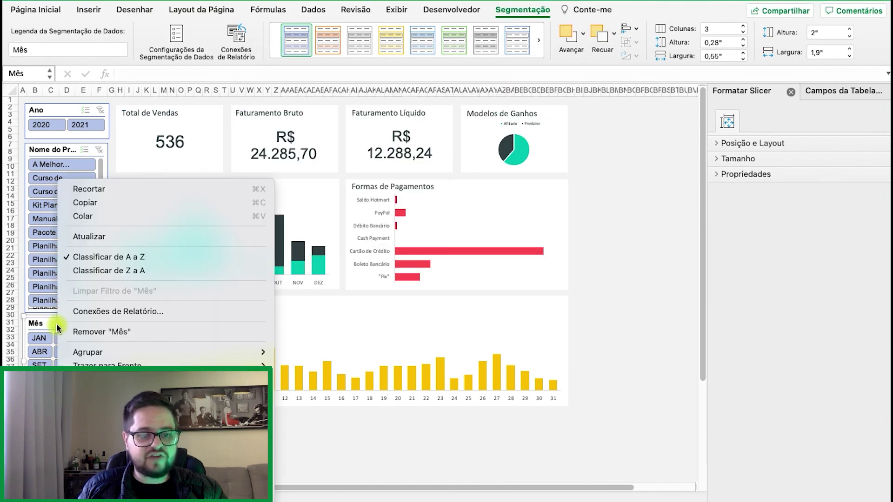
{"action": "left_click", "coordinate": [282, 309]}
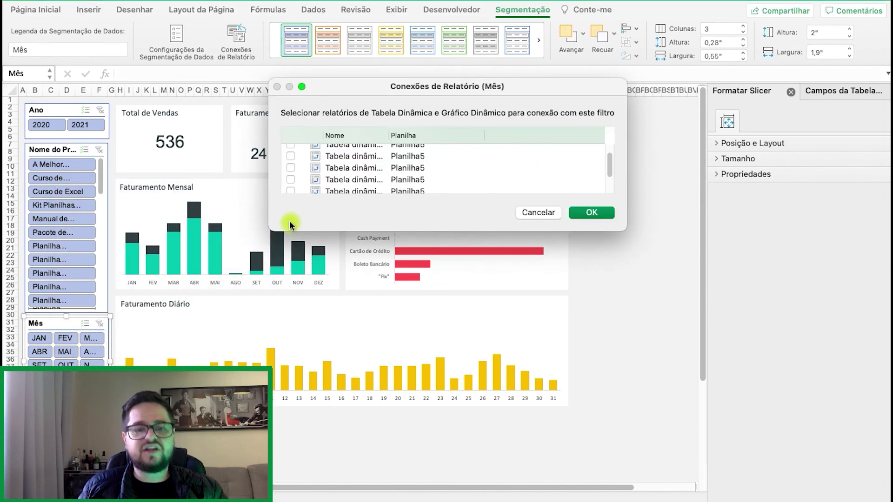
{"action": "left_click", "coordinate": [287, 152]}
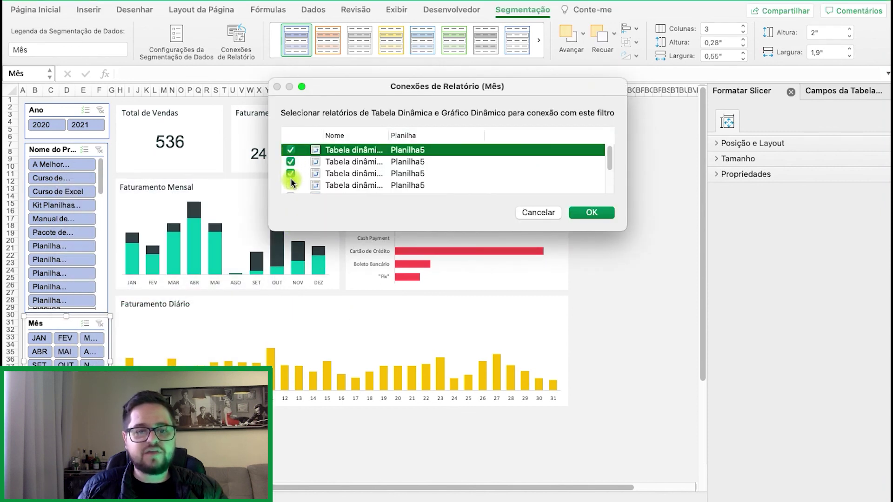
{"action": "scroll", "coordinate": [292, 179], "scroll_direction": "down", "scroll_amount": 1}
{"action": "scroll", "coordinate": [292, 181], "scroll_direction": "down", "scroll_amount": 2}
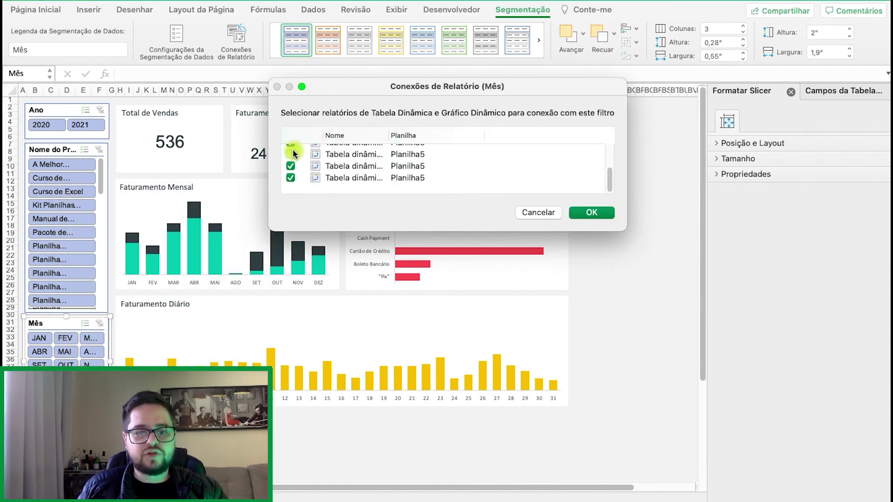
{"action": "left_click", "coordinate": [291, 154]}
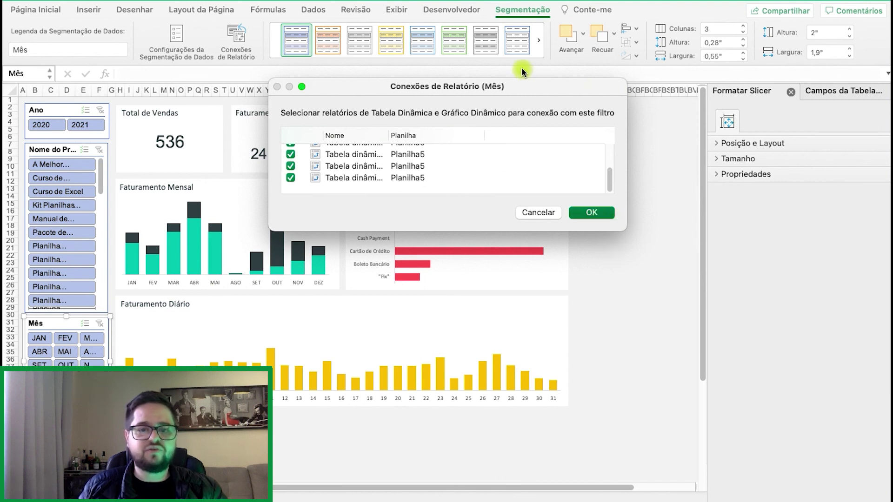
{"action": "left_click", "coordinate": [591, 212]}
- Filter the whole dashboard to the year 2021 with the Ano slicer
{"action": "left_click", "coordinate": [391, 11]}
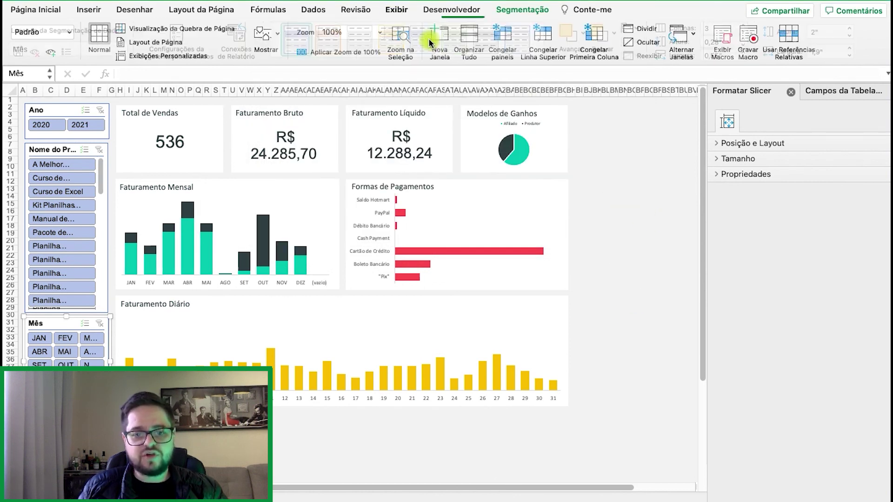
{"action": "right_click", "coordinate": [68, 151]}
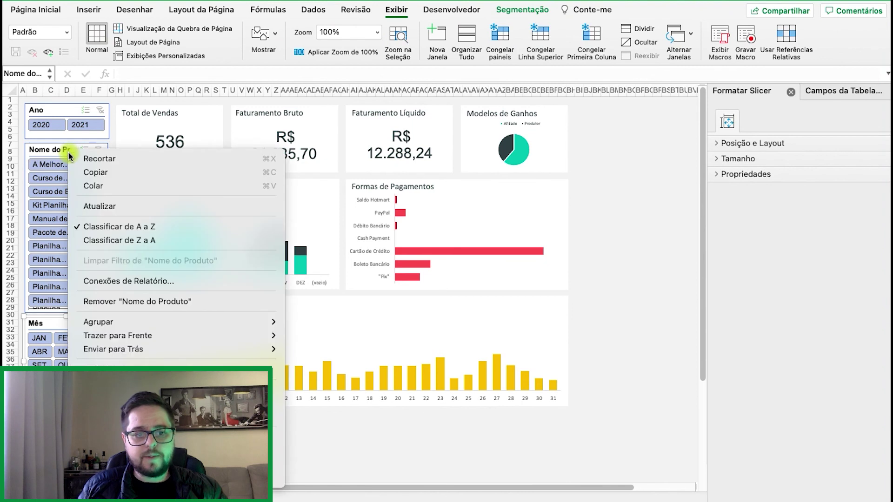
{"action": "left_click", "coordinate": [43, 152]}
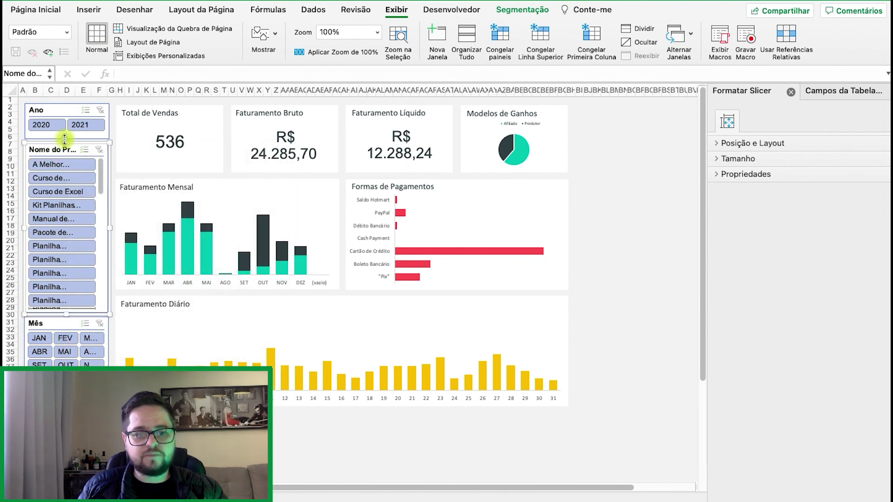
{"action": "left_click", "coordinate": [90, 125]}
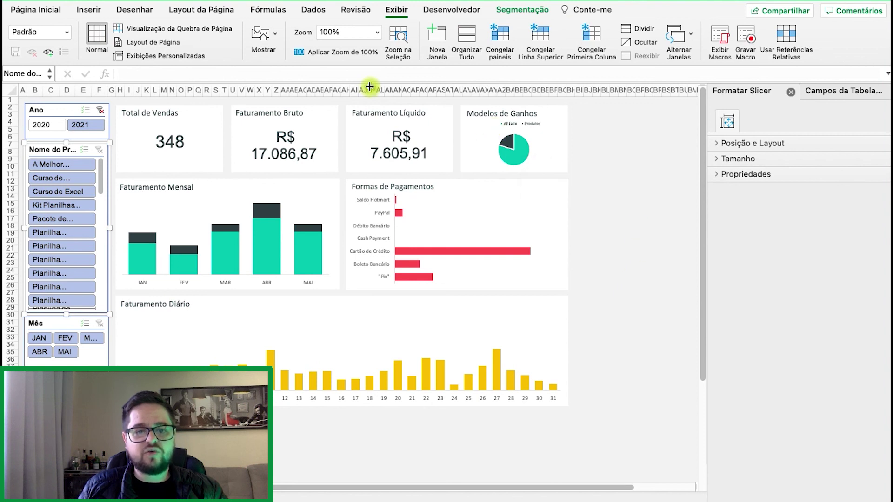
- Hide the sheet's row and column headings and close the Formatar Slicer and pivot table fields panes
{"action": "left_click", "coordinate": [262, 34]}
{"action": "left_click", "coordinate": [632, 131]}
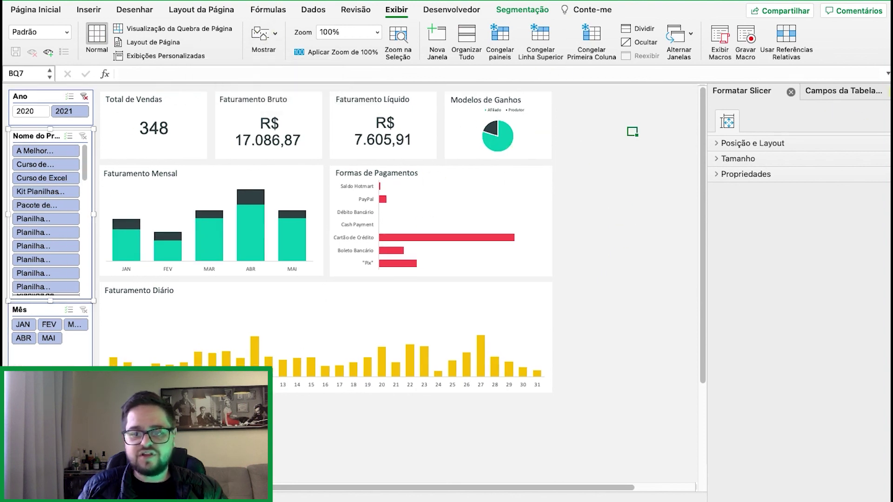
{"action": "left_click", "coordinate": [844, 91]}
{"action": "left_click", "coordinate": [882, 93]}
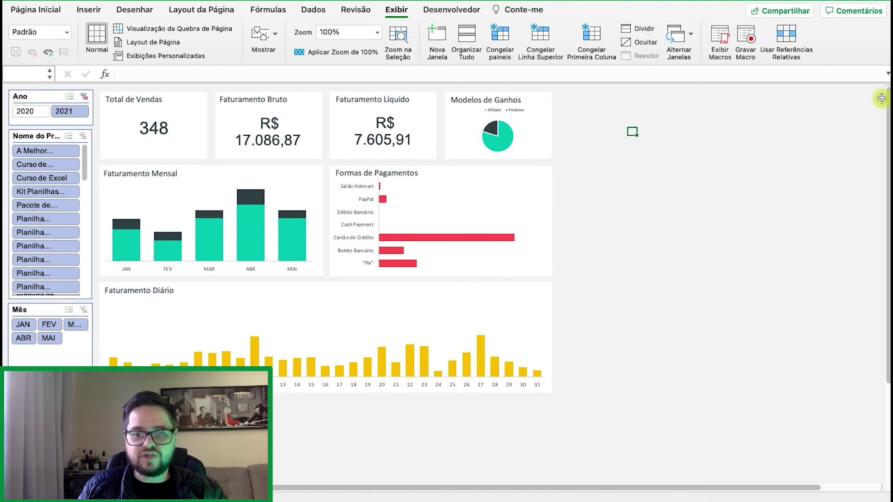
{"action": "left_click", "coordinate": [692, 257]}
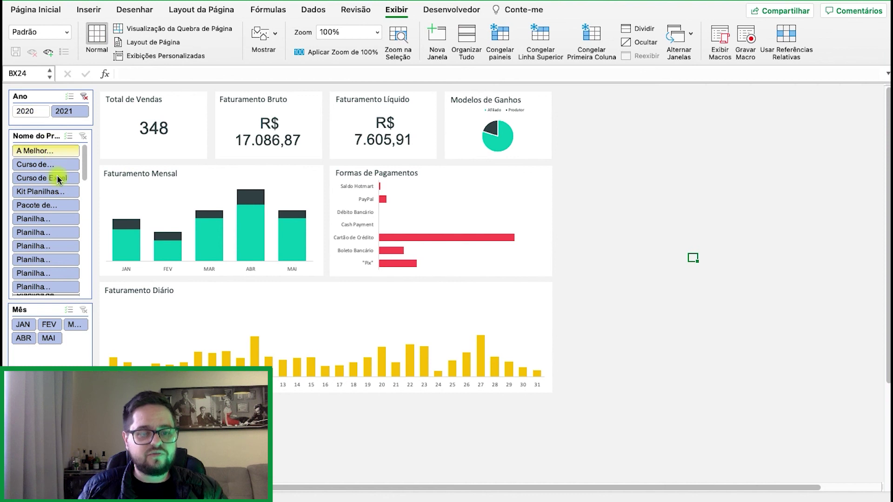
- Test the Mês slicer by filtering the dashboard to JAN and to FEV, and reselect all the months
{"action": "left_click", "coordinate": [27, 327]}
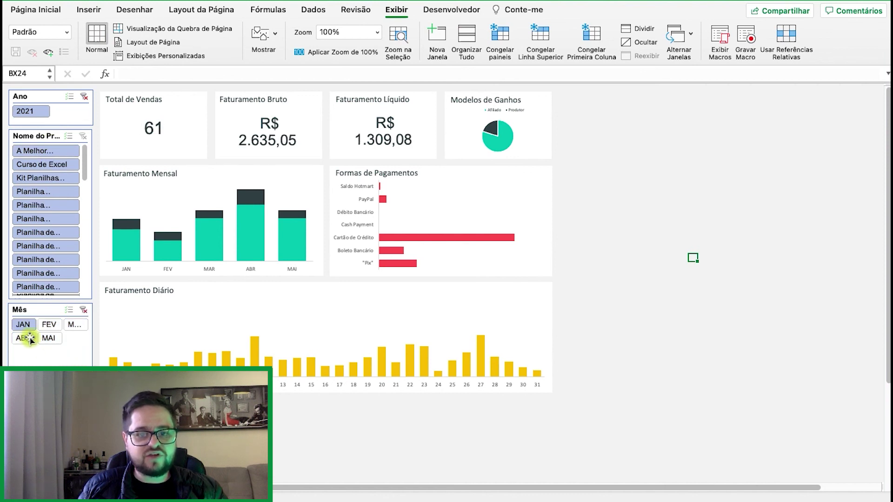
{"action": "left_click", "coordinate": [46, 327]}
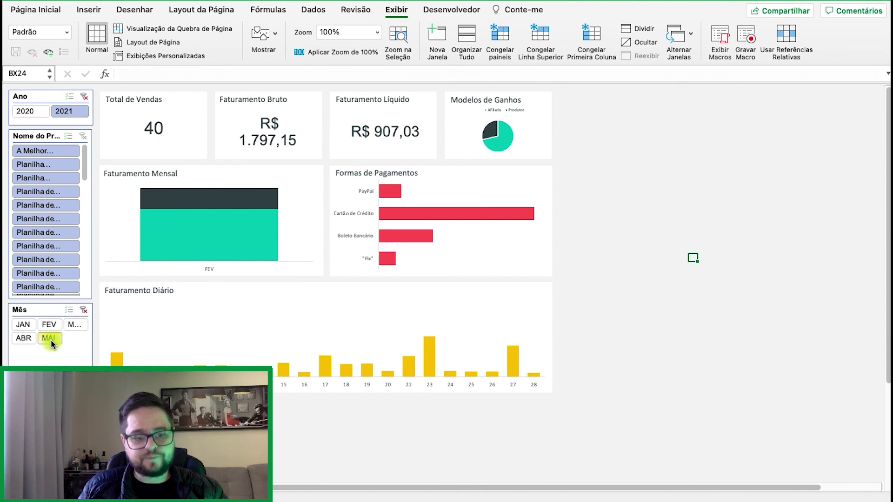
{"action": "left_click", "coordinate": [49, 339]}
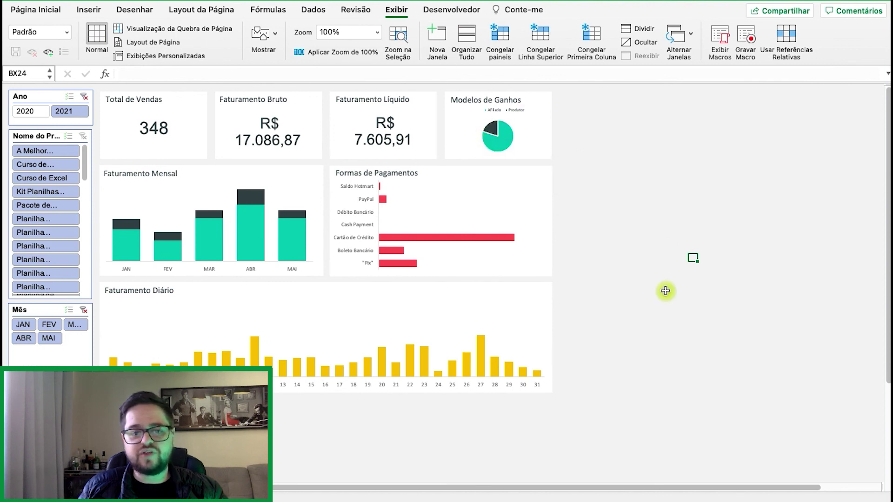
{"action": "left_click", "coordinate": [650, 294]}
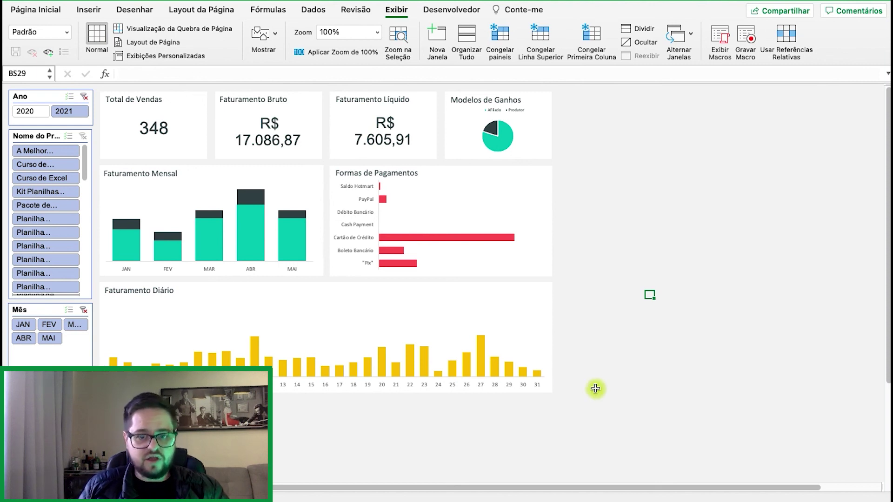
{"action": "left_click", "coordinate": [642, 407]}
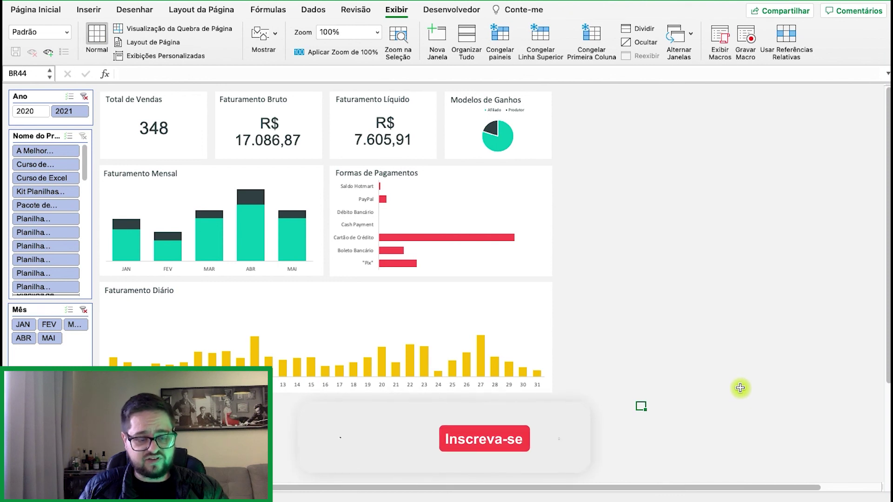